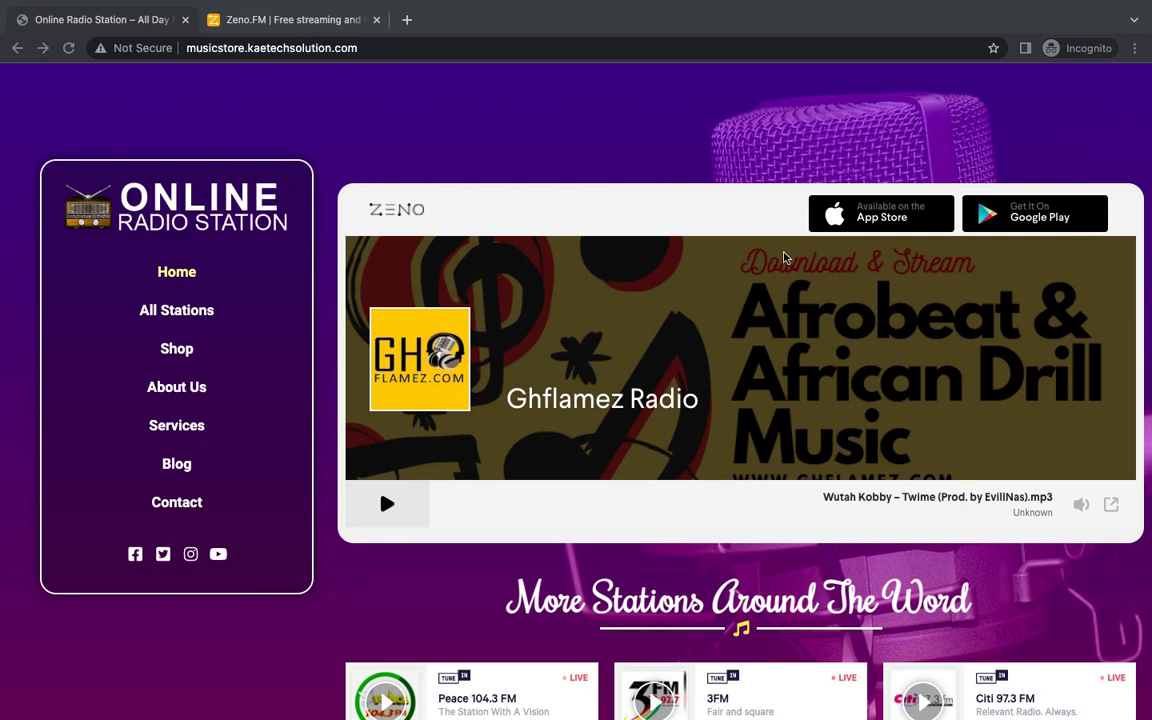
Look over the Online Radio Station home page, including its featured player, station cards and the More Stations section.
scroll(784, 258, "down", 10)
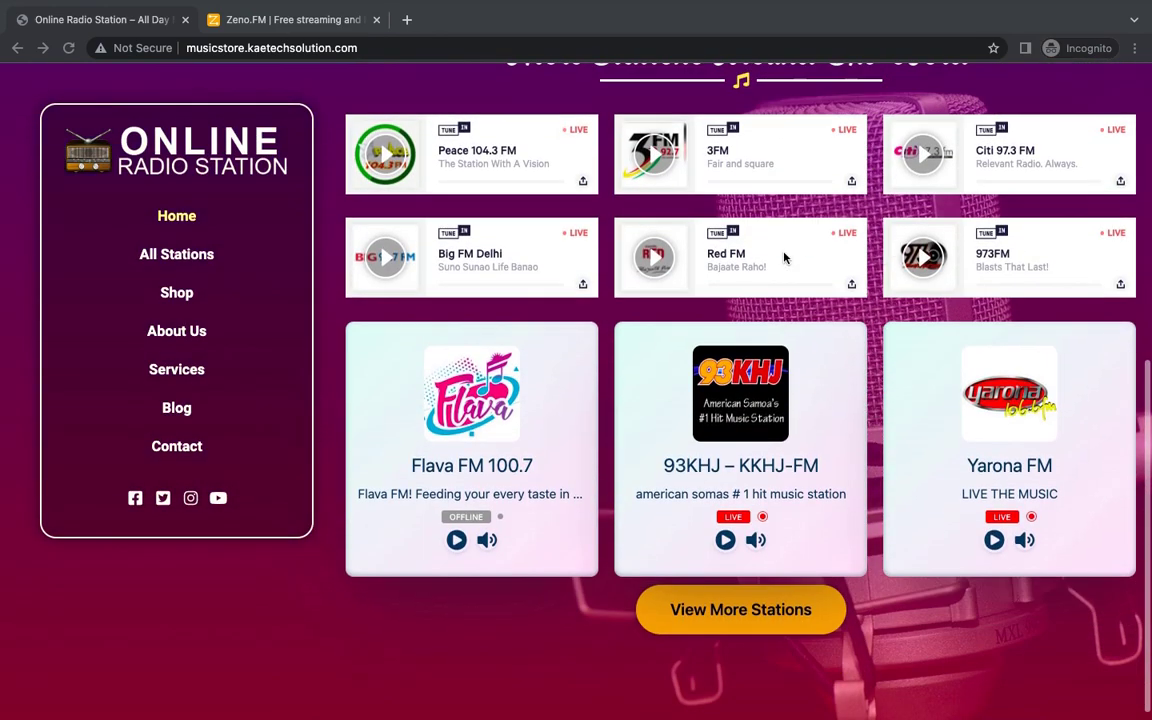
scroll(784, 258, "up", 10)
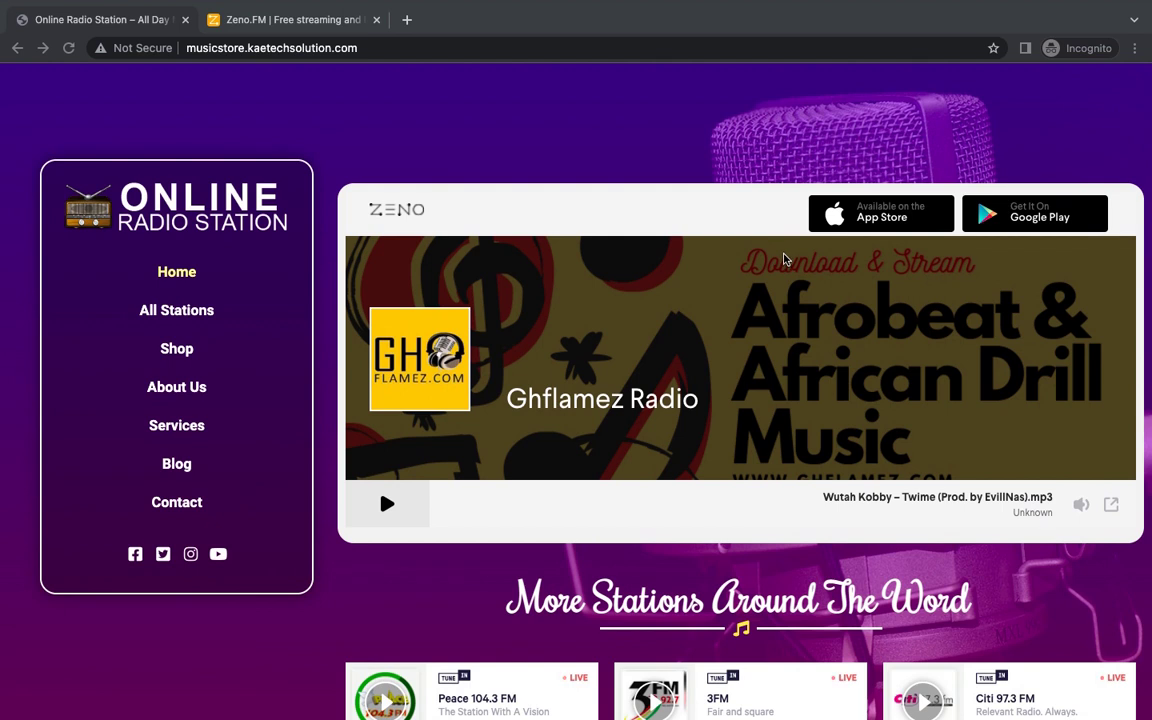
scroll(784, 258, "down", 9)
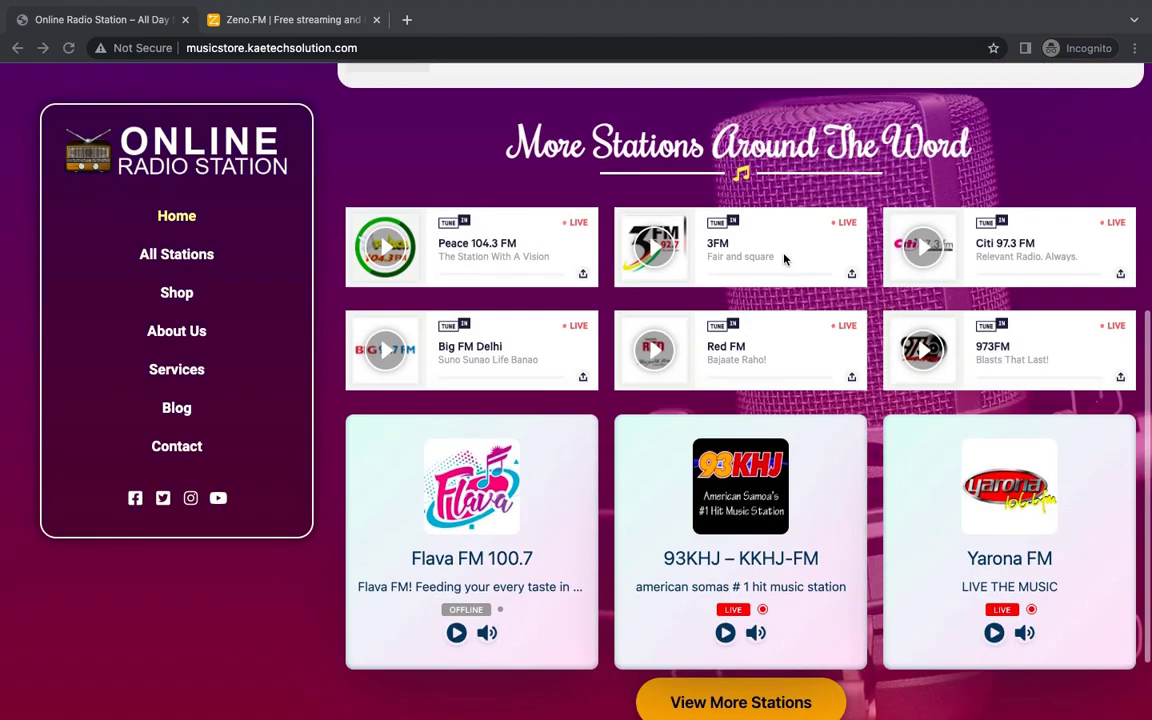
scroll(784, 258, "up", 4)
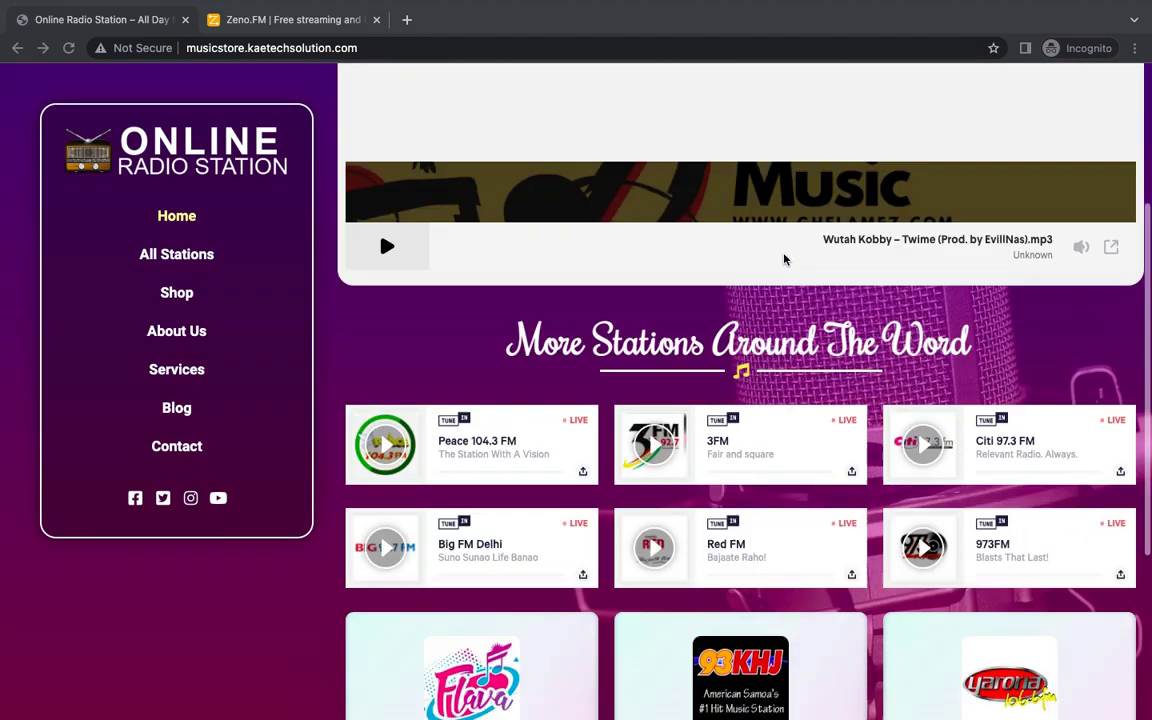
scroll(784, 258, "down", 2)
scroll(784, 258, "down", 1)
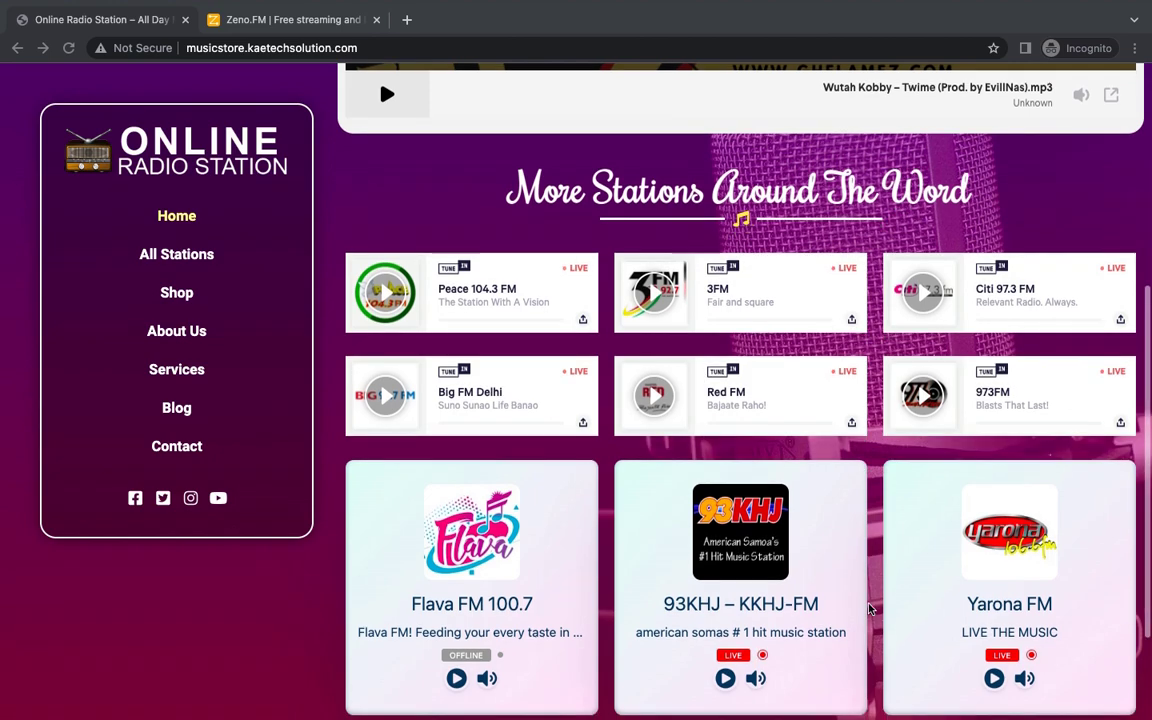
scroll(868, 609, "down", 3)
scroll(868, 609, "up", 6)
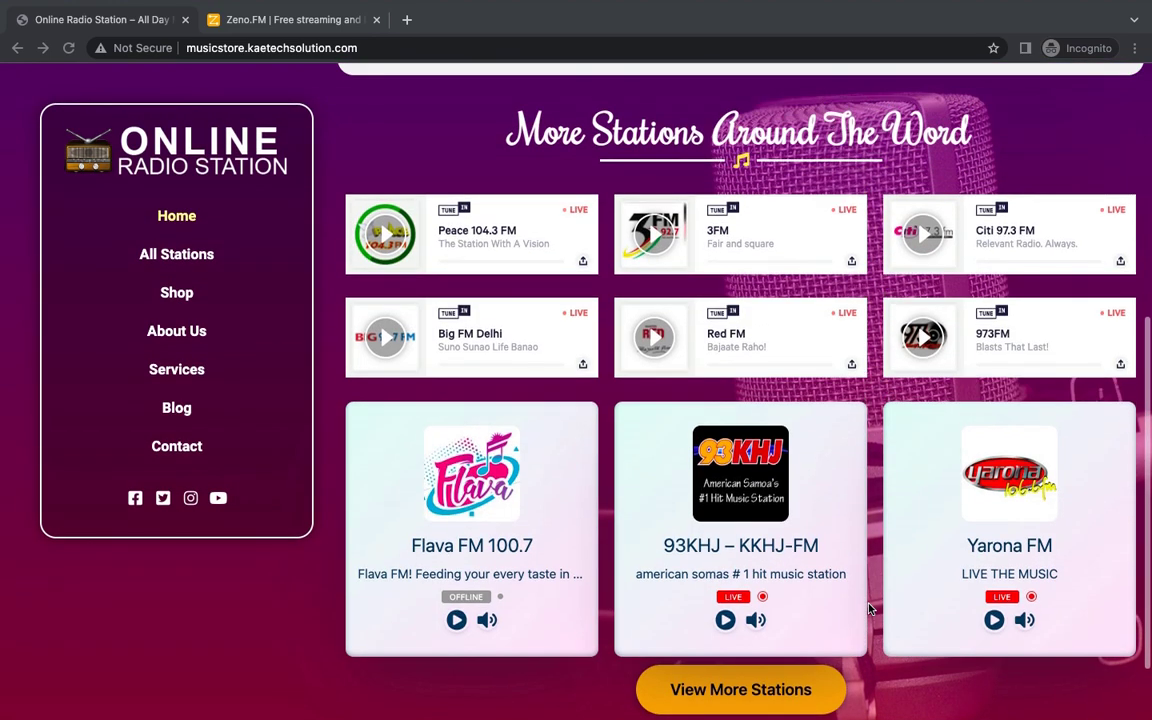
scroll(868, 609, "up", 4)
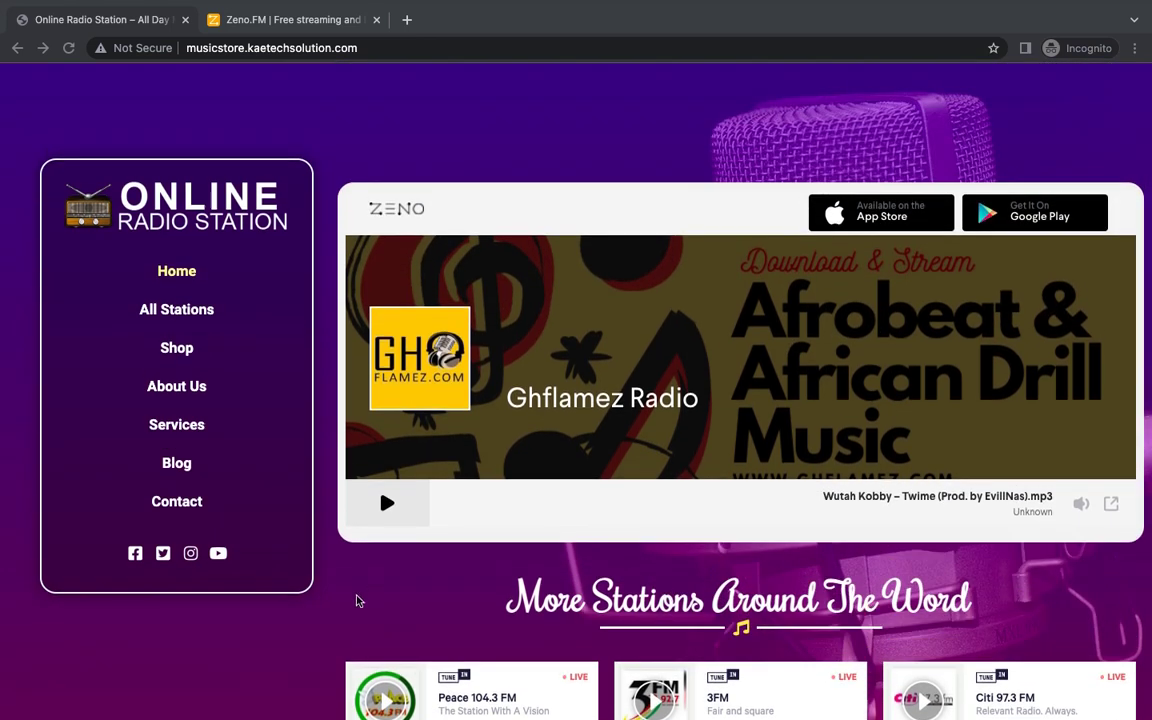
Open the All Stations page and look through its first page of listed radio stations.
left_click(188, 311)
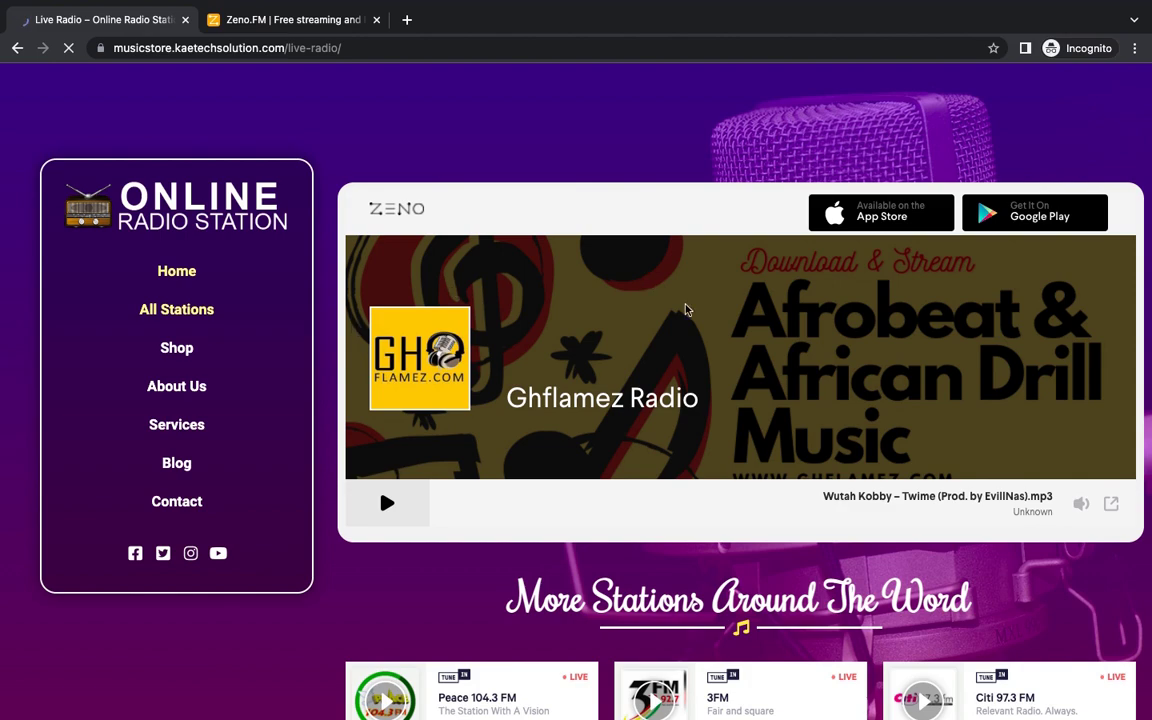
scroll(810, 363, "down", 6)
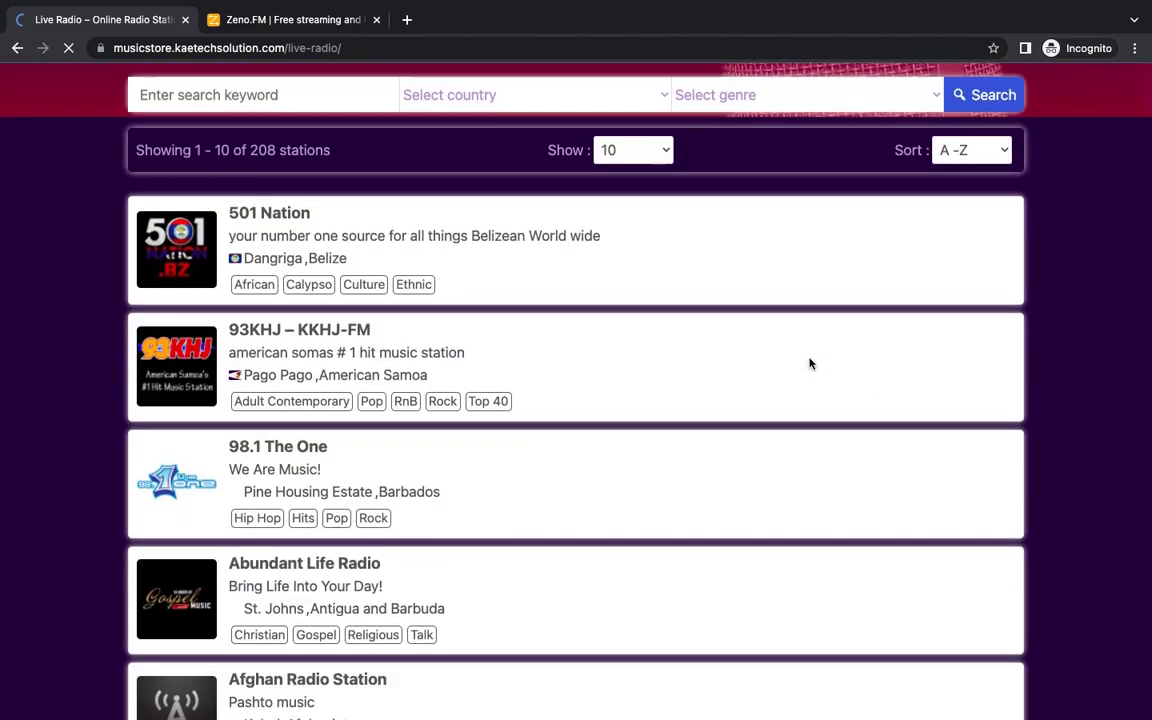
scroll(810, 363, "down", 5)
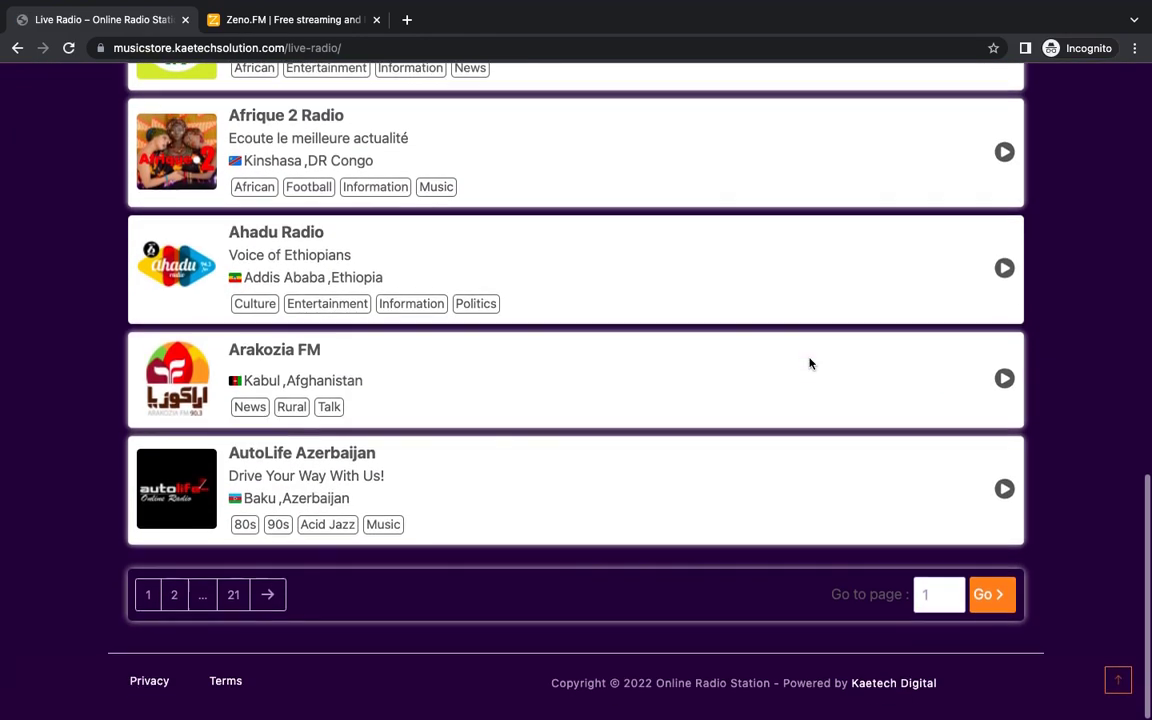
scroll(810, 363, "up", 4)
scroll(810, 363, "up", 8)
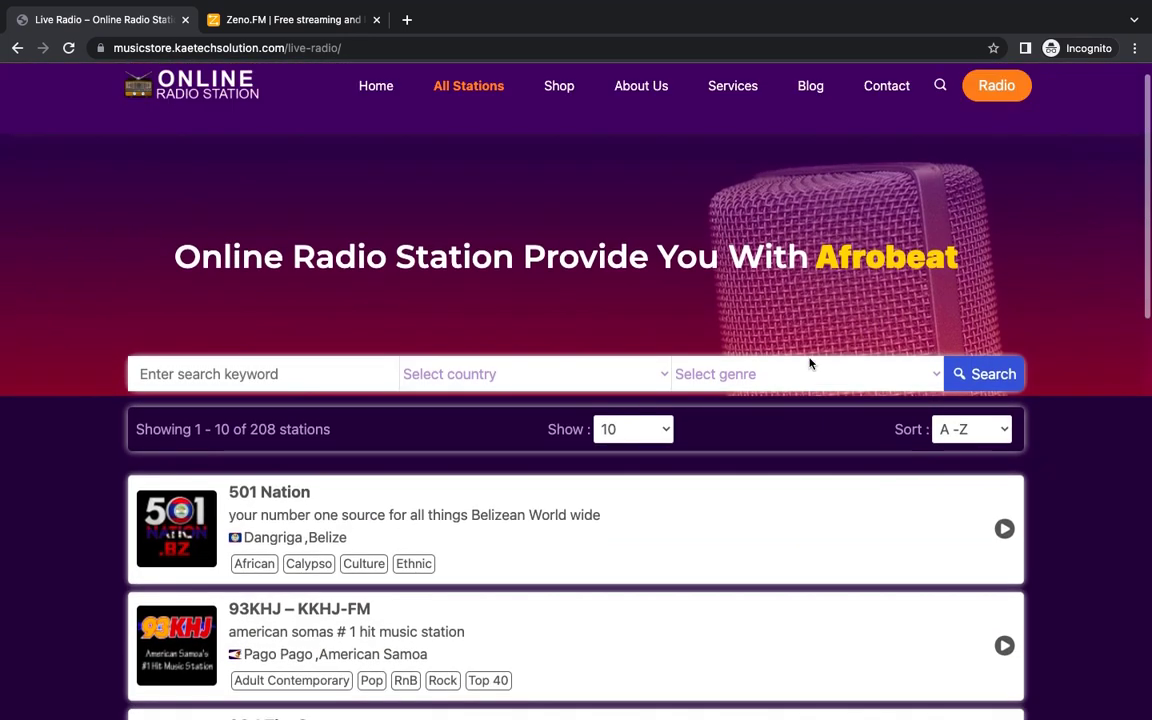
View the available country and genre options of the station search without choosing any.
left_click(534, 375)
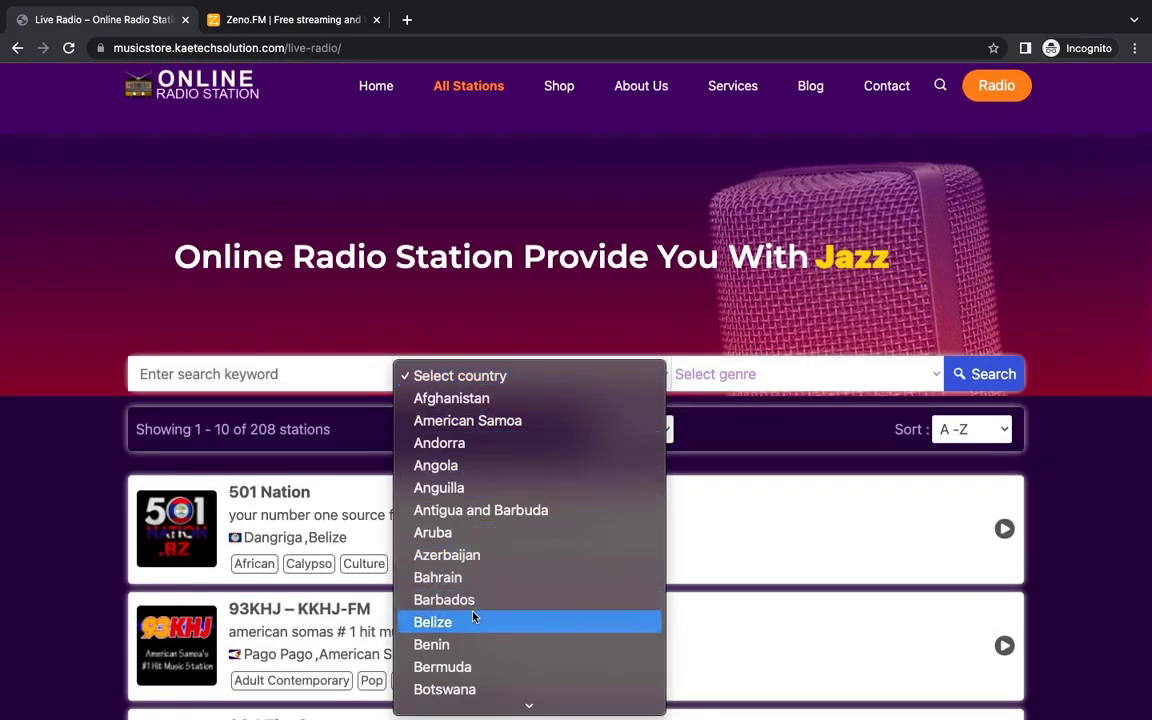
left_click(727, 375)
left_click(727, 375)
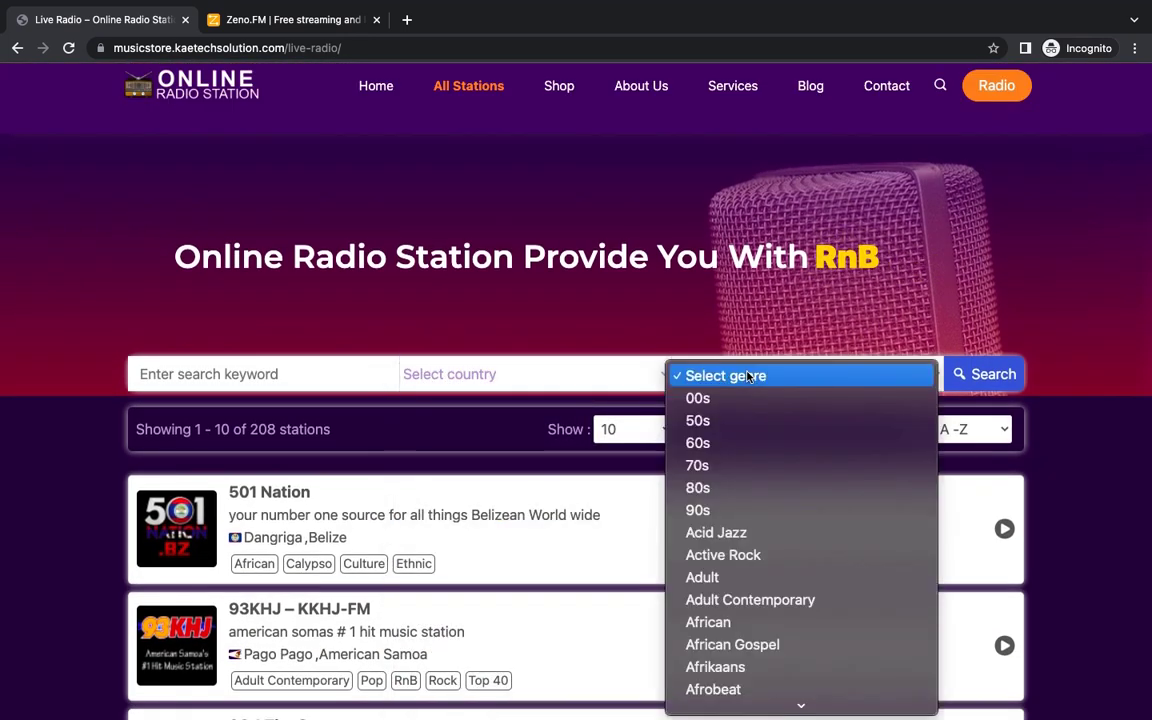
left_click(512, 320)
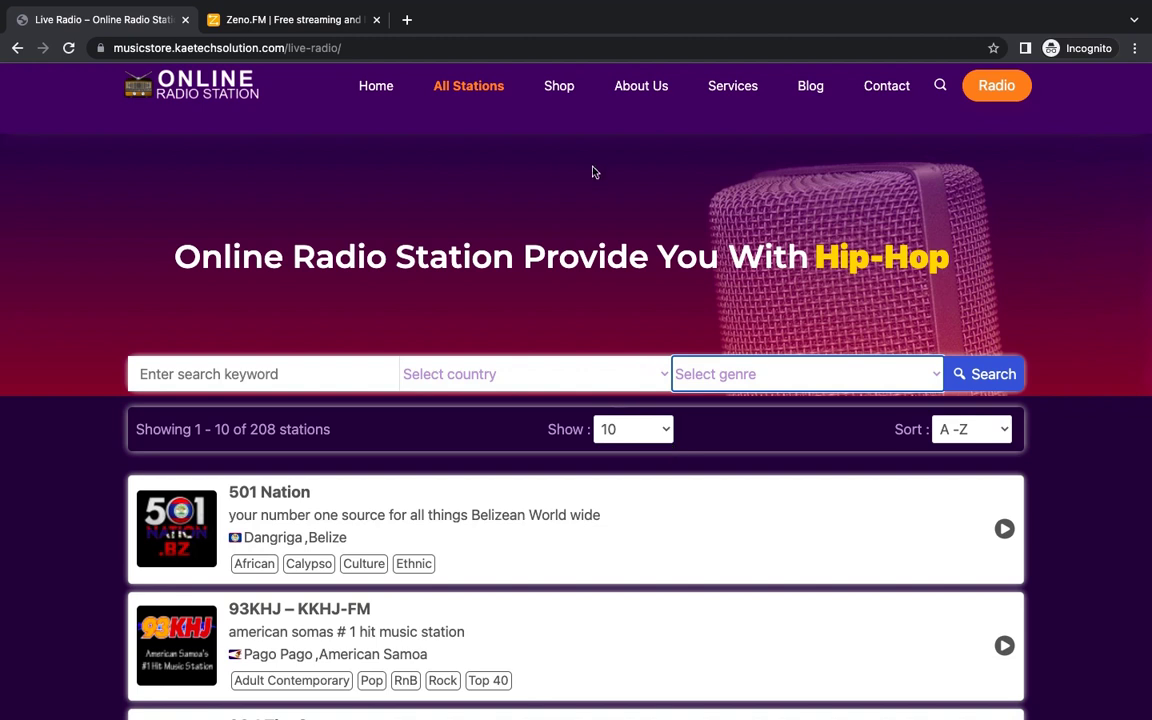
Open the Shop page and look over the songs offered for sale.
left_click(562, 90)
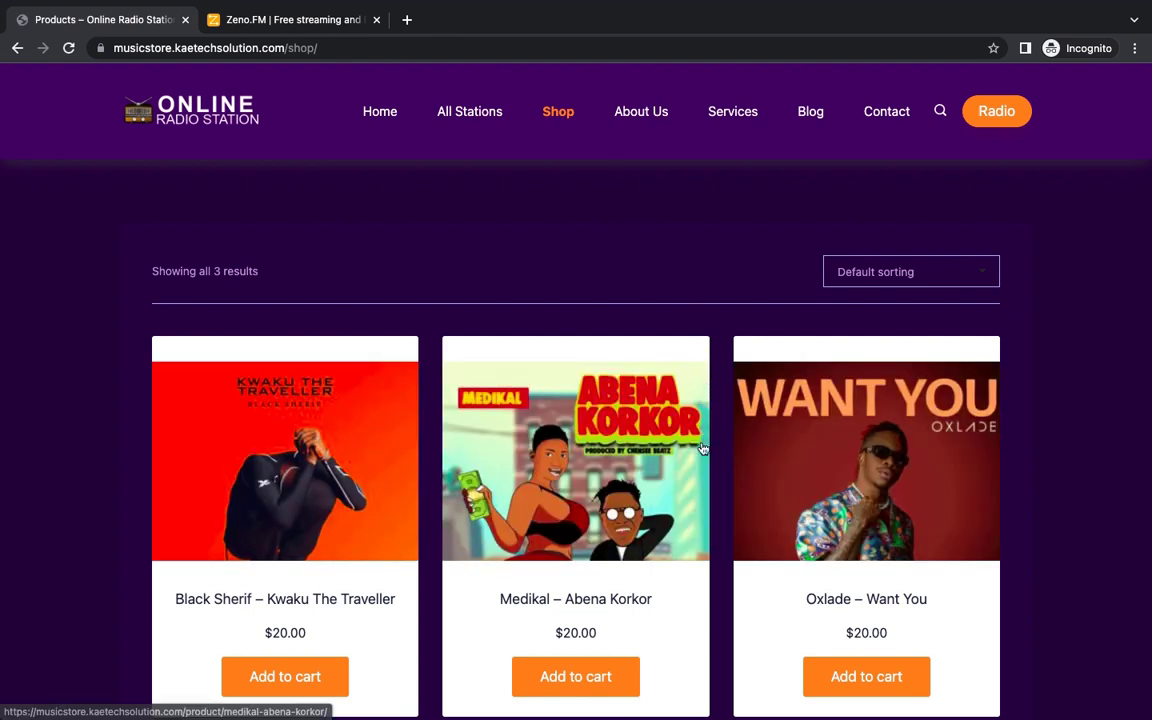
scroll(705, 400, "down", 2)
scroll(700, 448, "up", 1)
scroll(703, 447, "up", 1)
Open the About Us page and view the station description and the Weekly Program list.
left_click(644, 118)
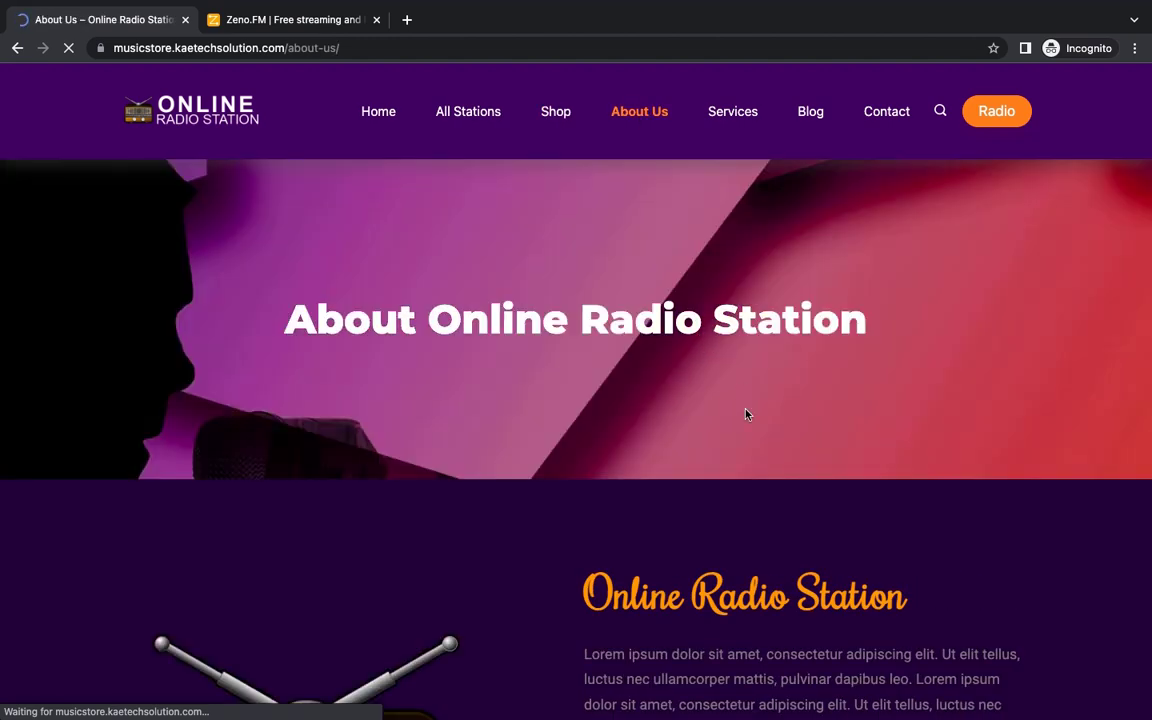
scroll(745, 414, "down", 7)
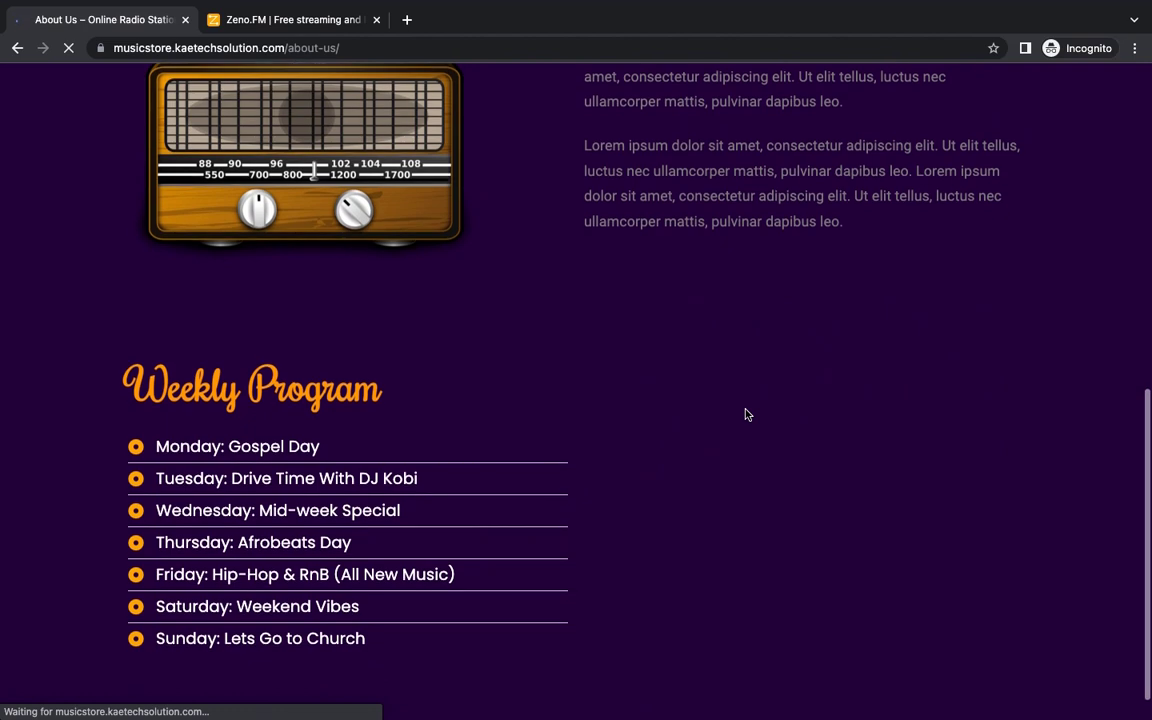
scroll(745, 414, "up", 2)
scroll(745, 414, "down", 2)
scroll(745, 414, "up", 4)
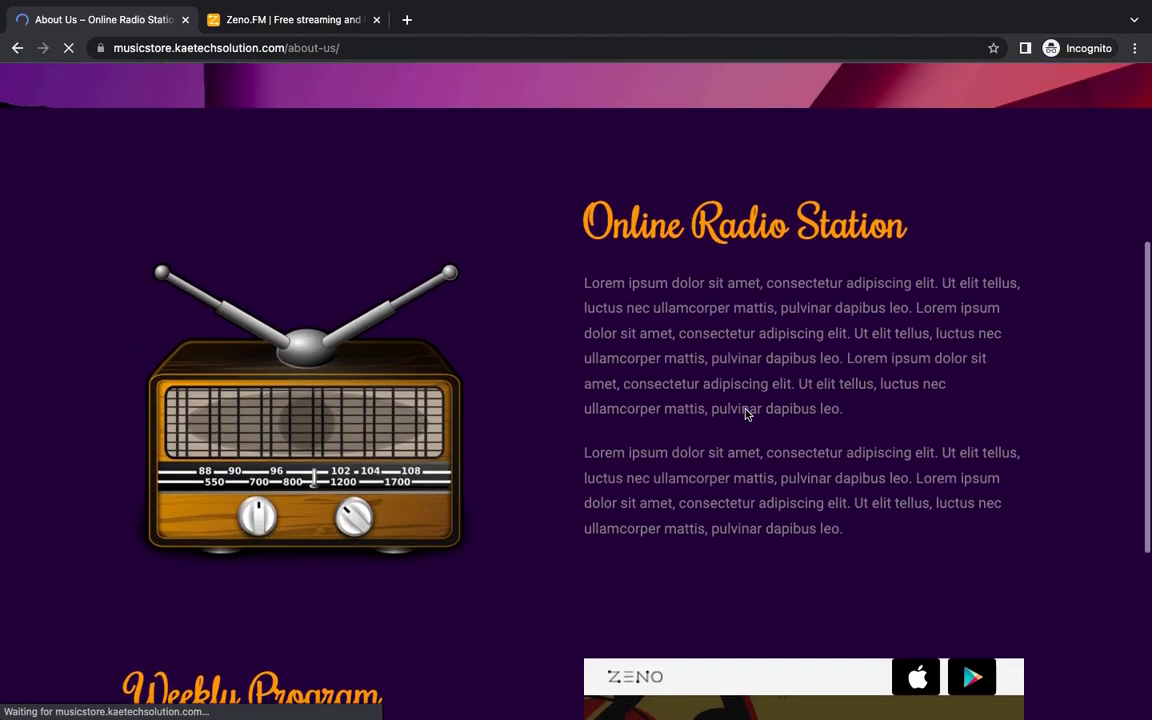
scroll(745, 414, "up", 4)
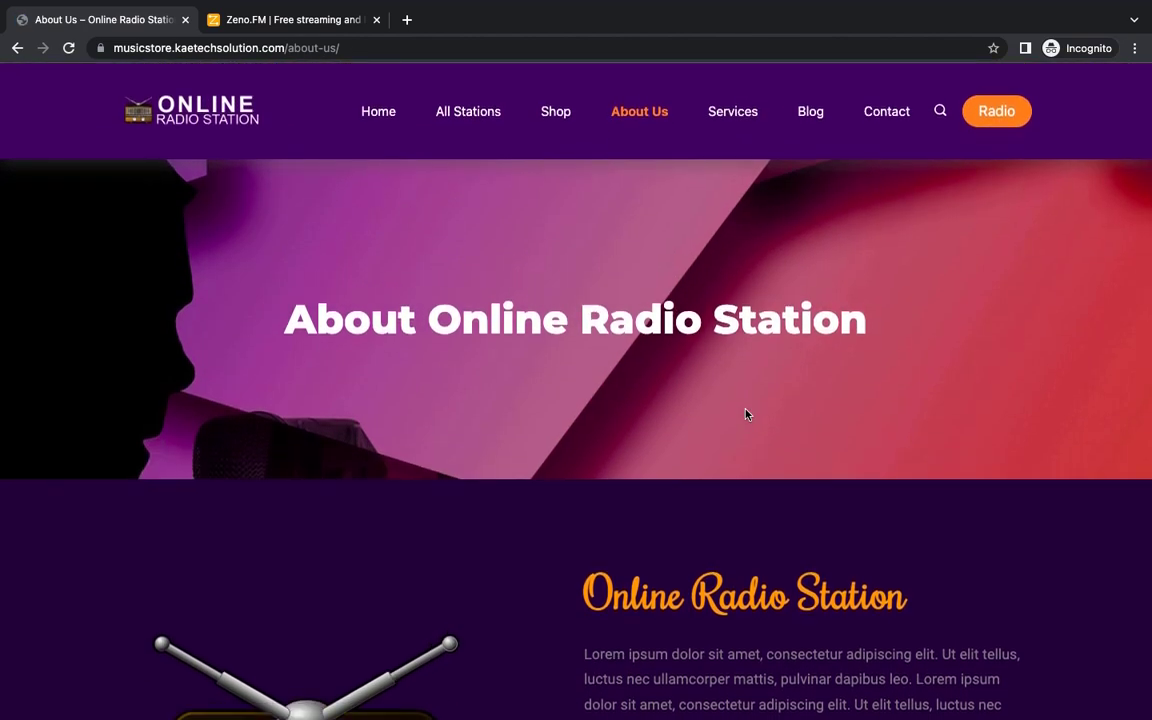
View the service cards on the Services page, and return to the site's home page.
left_click(735, 114)
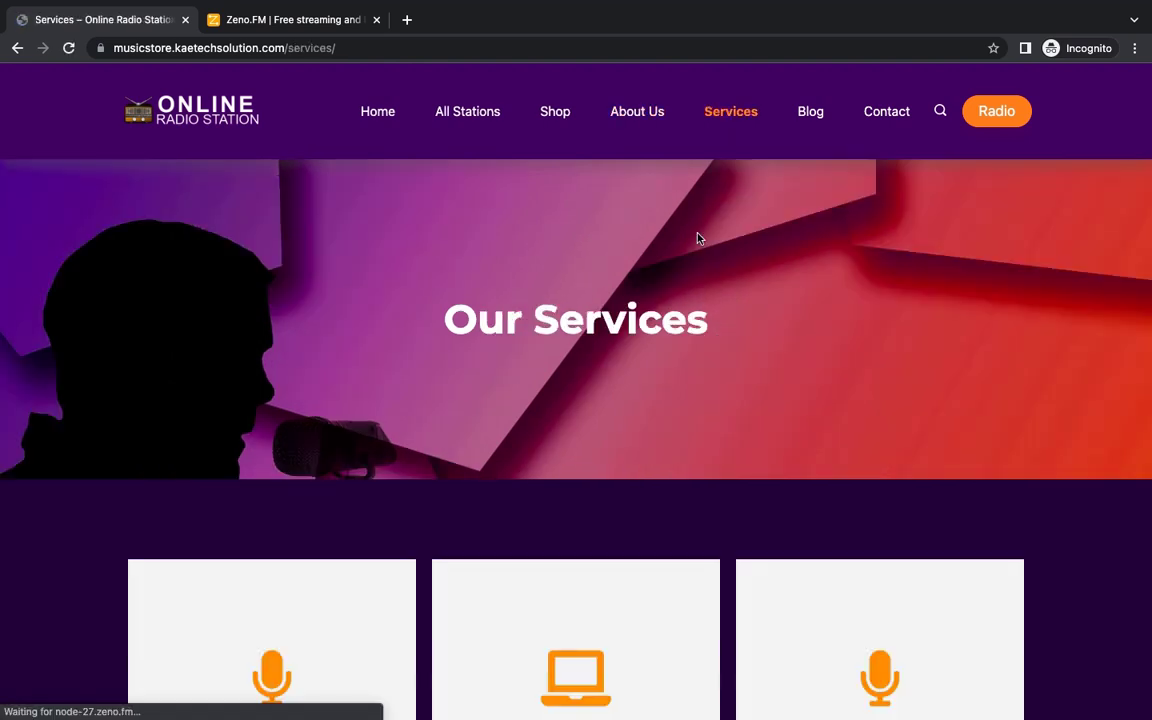
scroll(696, 385, "down", 4)
scroll(696, 385, "down", 3)
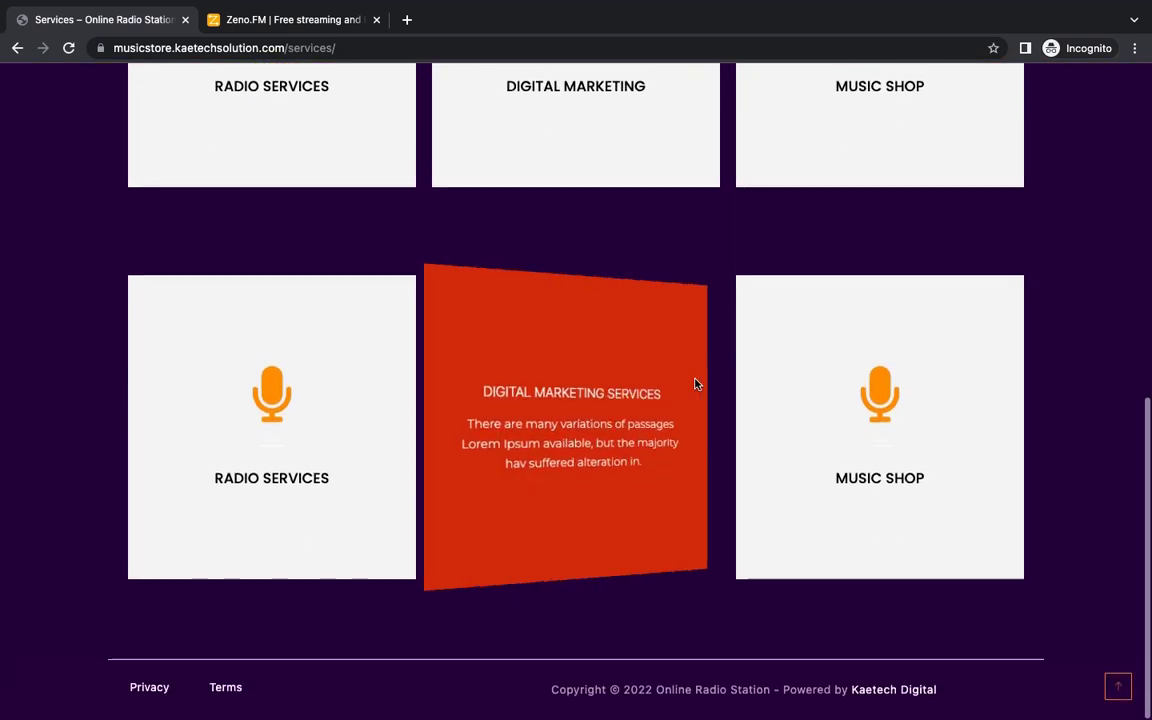
scroll(696, 385, "up", 6)
scroll(696, 385, "up", 1)
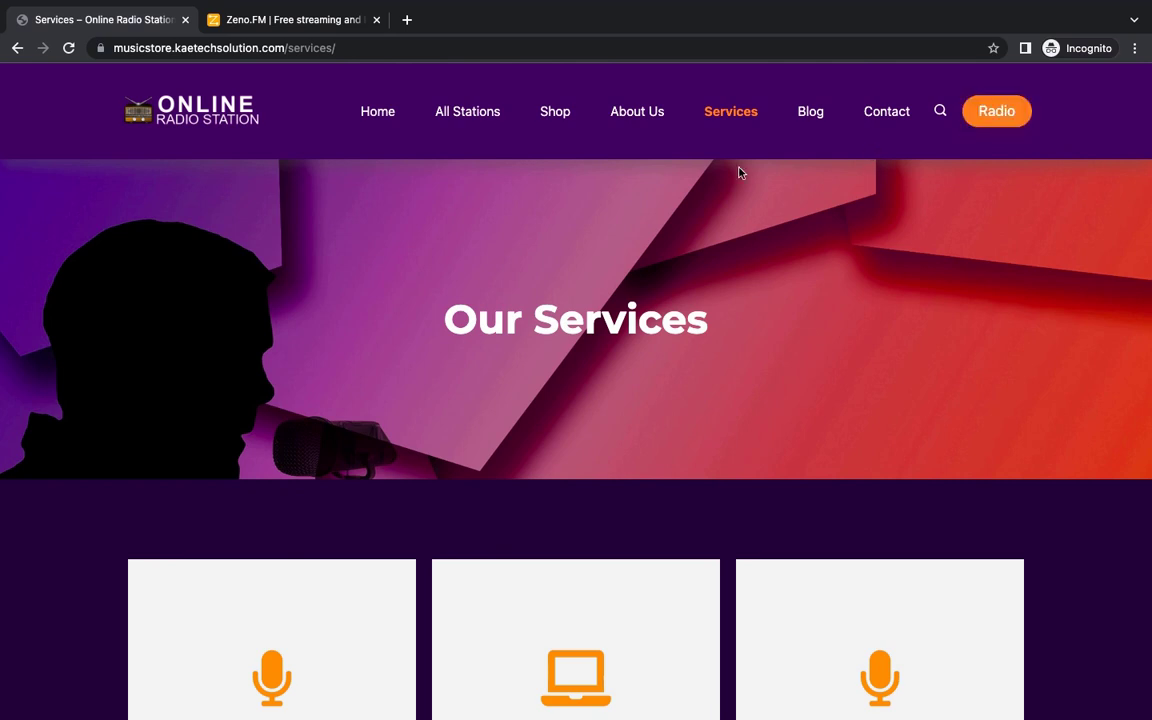
left_click(381, 117)
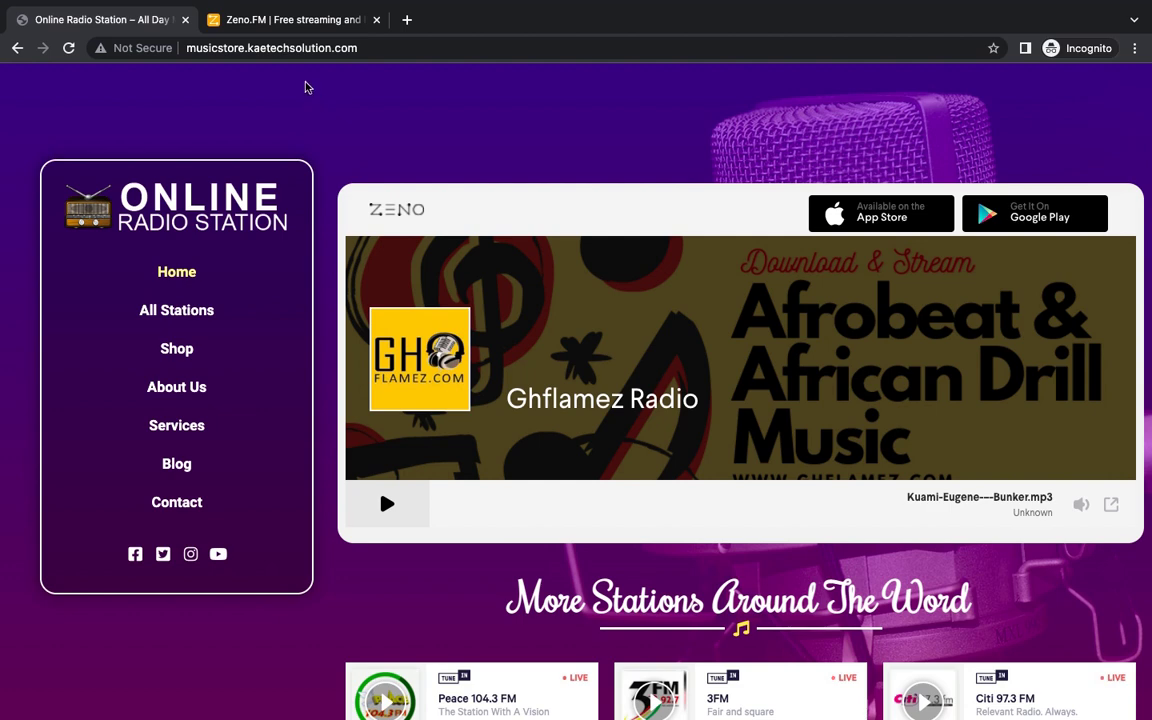
Switch to the Zeno.FM website and look over its home page.
left_click(288, 25)
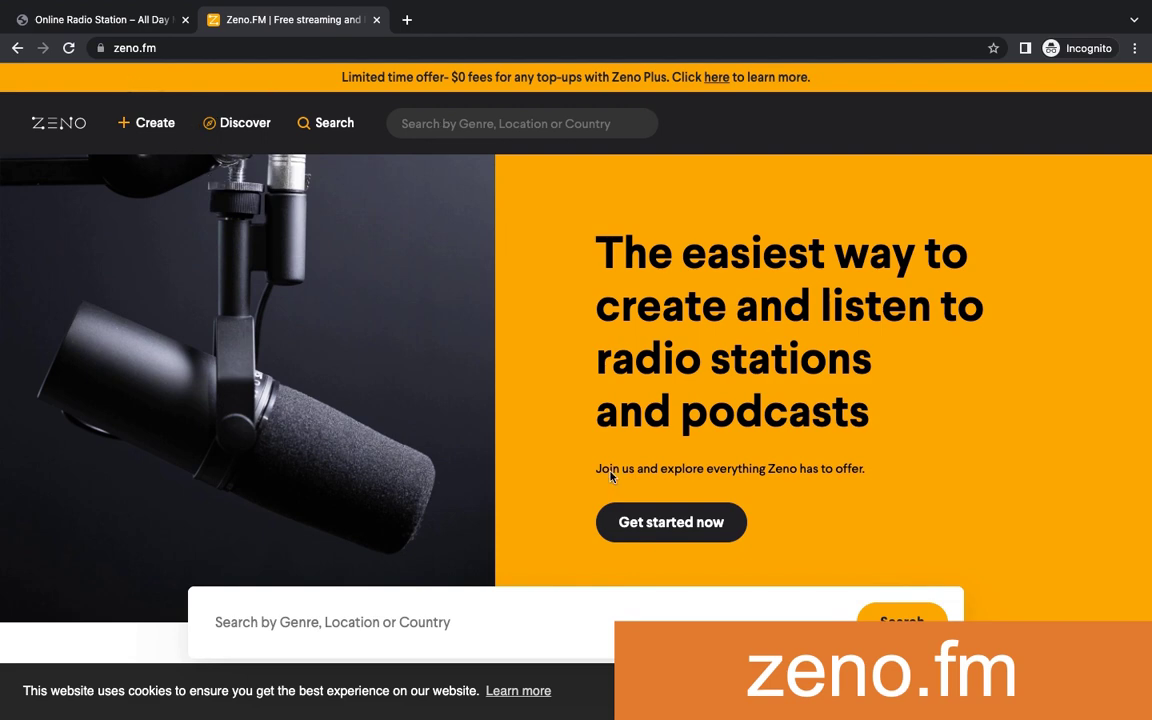
scroll(610, 476, "down", 6)
scroll(611, 473, "up", 6)
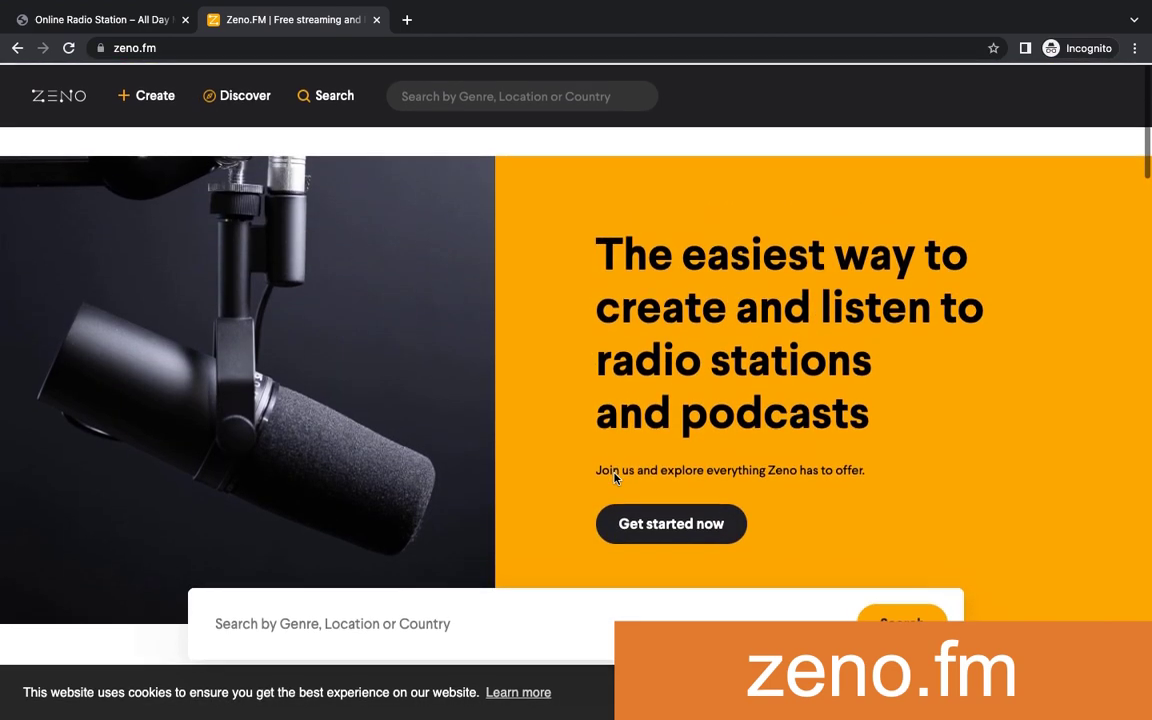
scroll(614, 476, "up", 1)
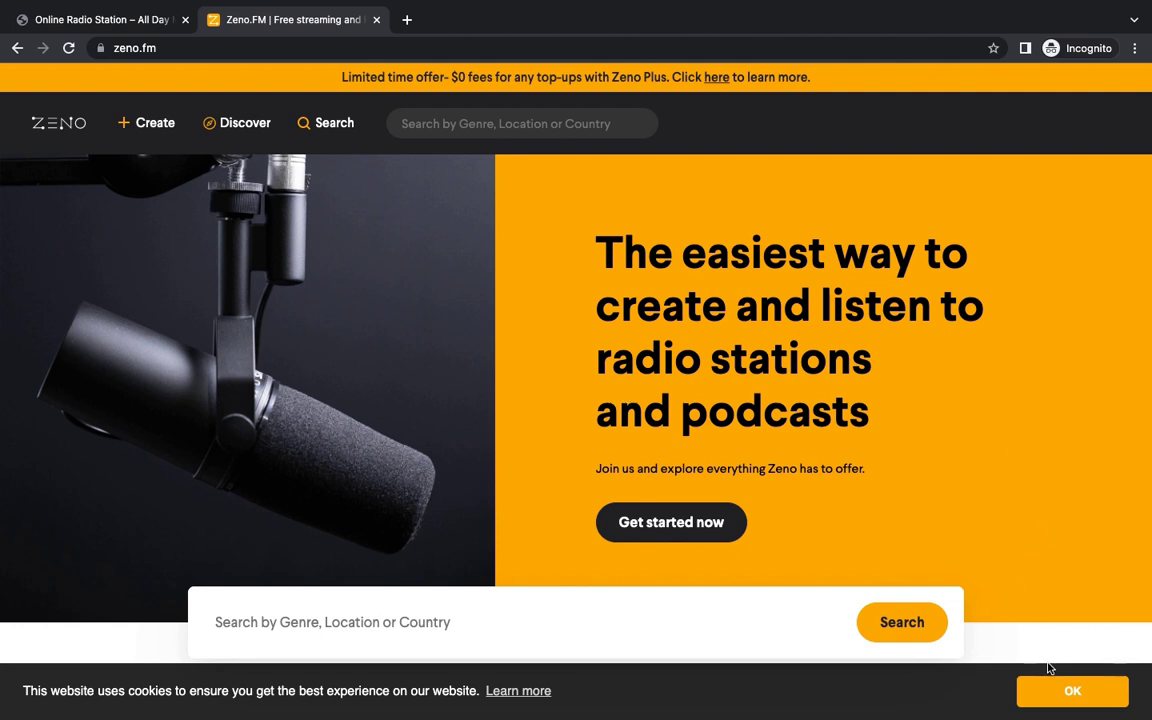
Accept the cookie notice on Zeno.FM and look through the partners and featured broadcasters.
left_click(1060, 690)
scroll(685, 429, "down", 10)
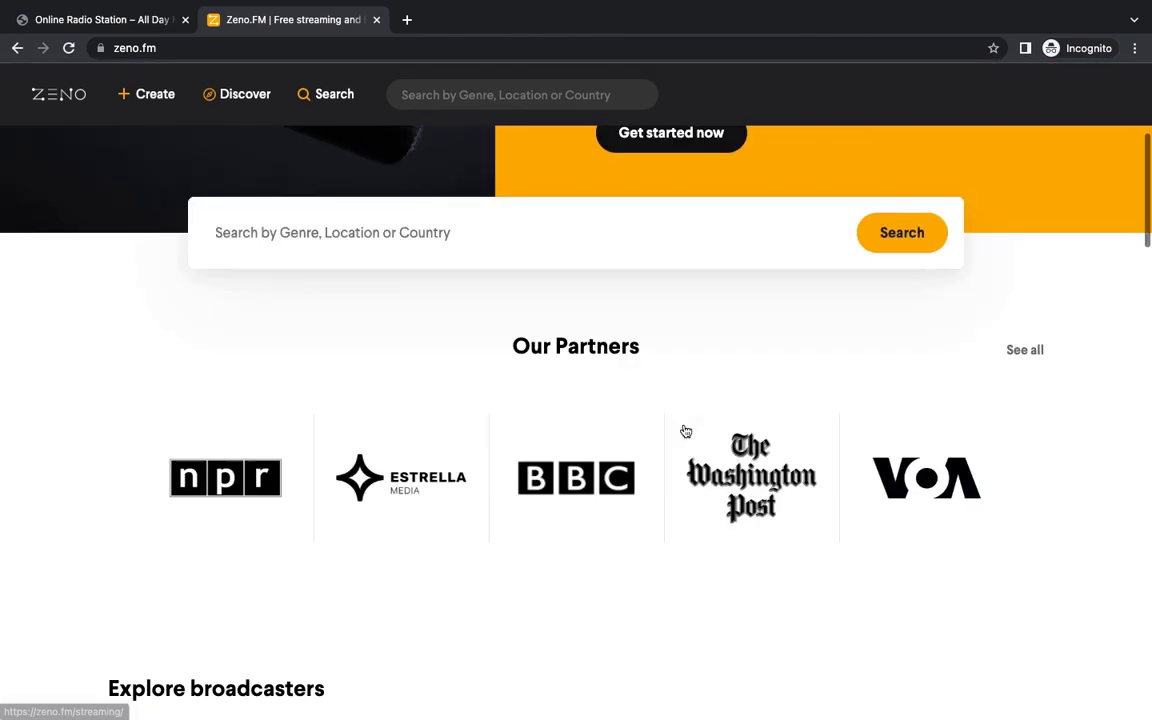
scroll(685, 431, "down", 5)
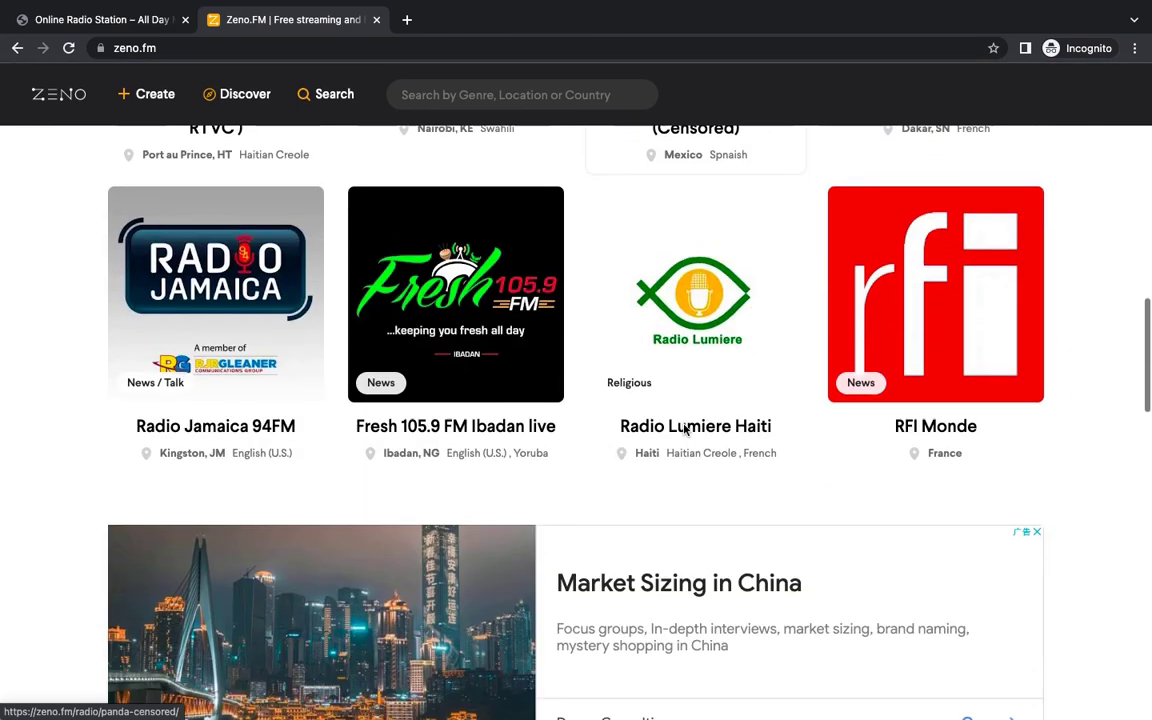
scroll(685, 430, "up", 4)
scroll(685, 429, "up", 10)
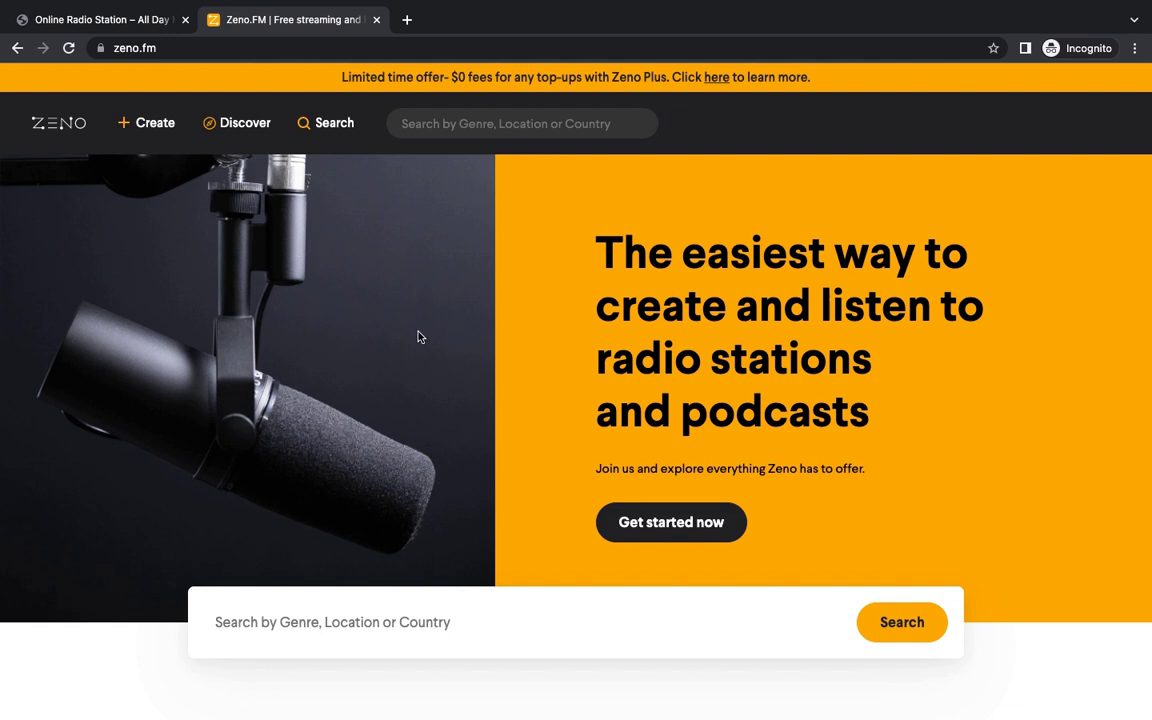
Open the Zeno.FM broadcaster registration form, and view the account verification e-mail in the mail app.
left_click(137, 125)
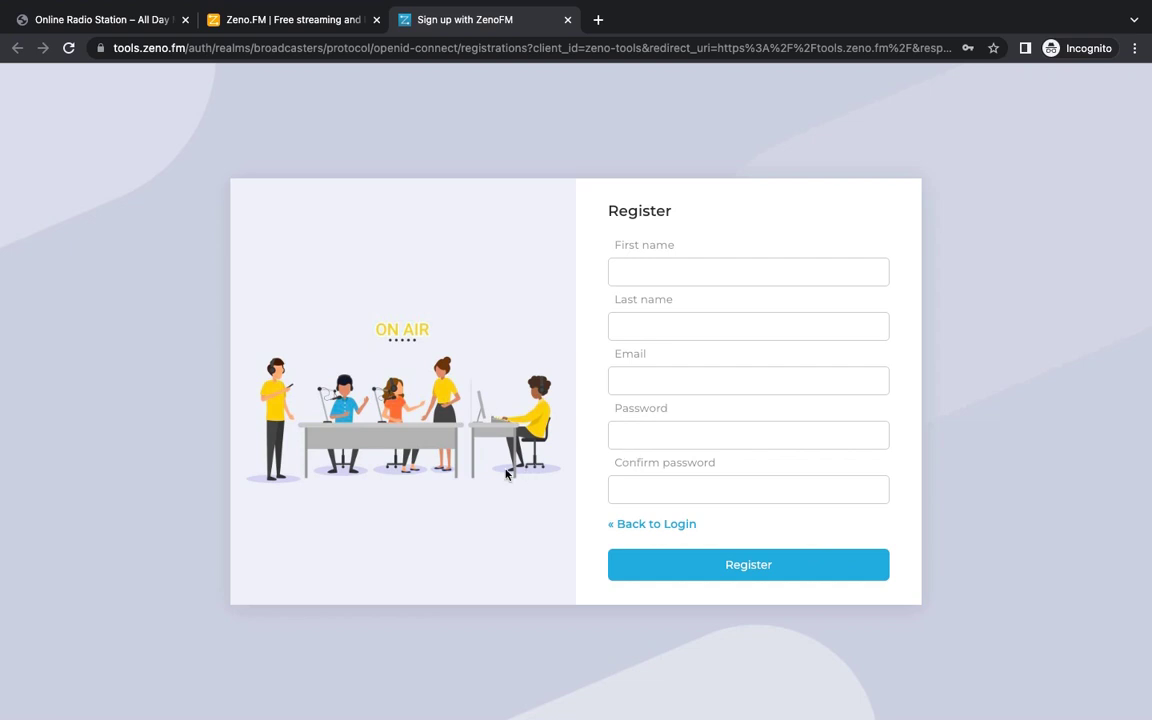
key("super+Tab")
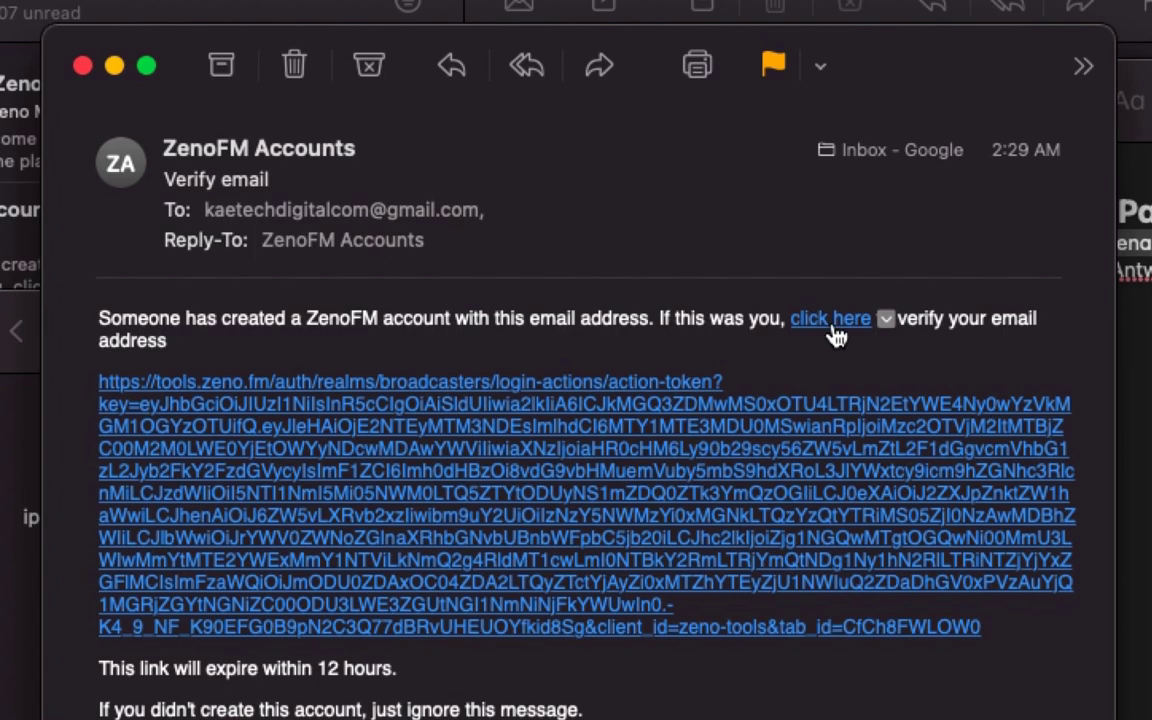
mouse_move(835, 336)
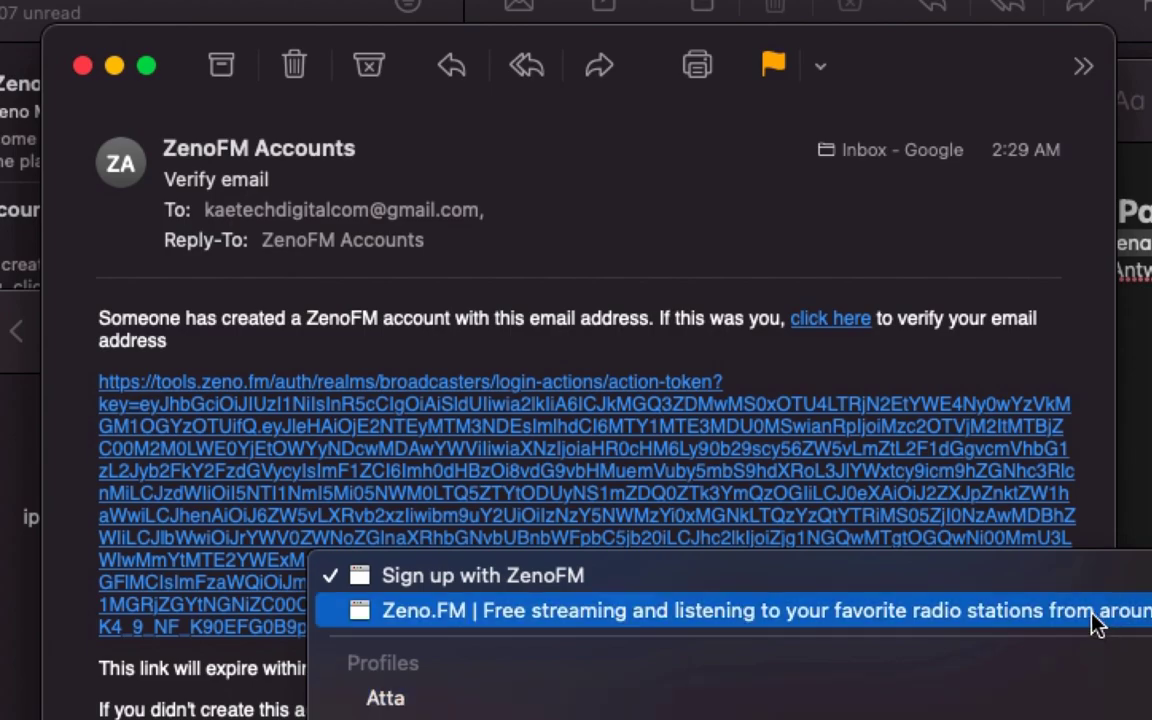
Switch back to the Zeno.FM browser window, open the Zeno Tools account creation form, and enter the company name Kaetech Digital.
left_click(1097, 612)
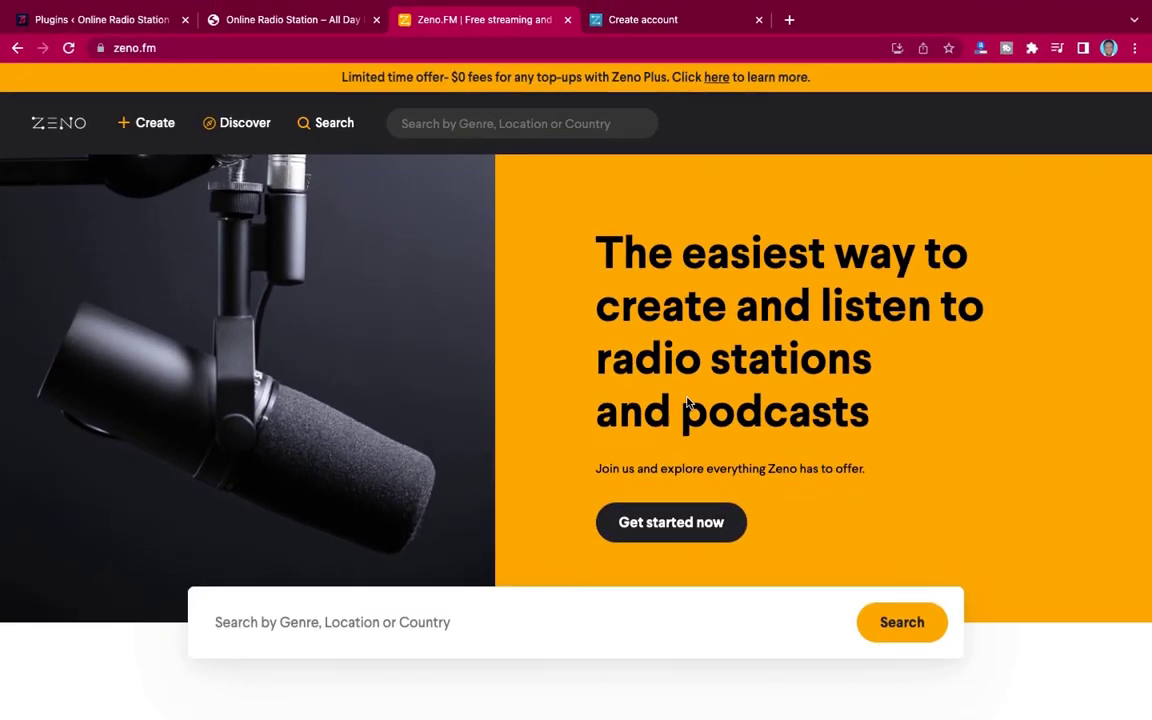
left_click(640, 21)
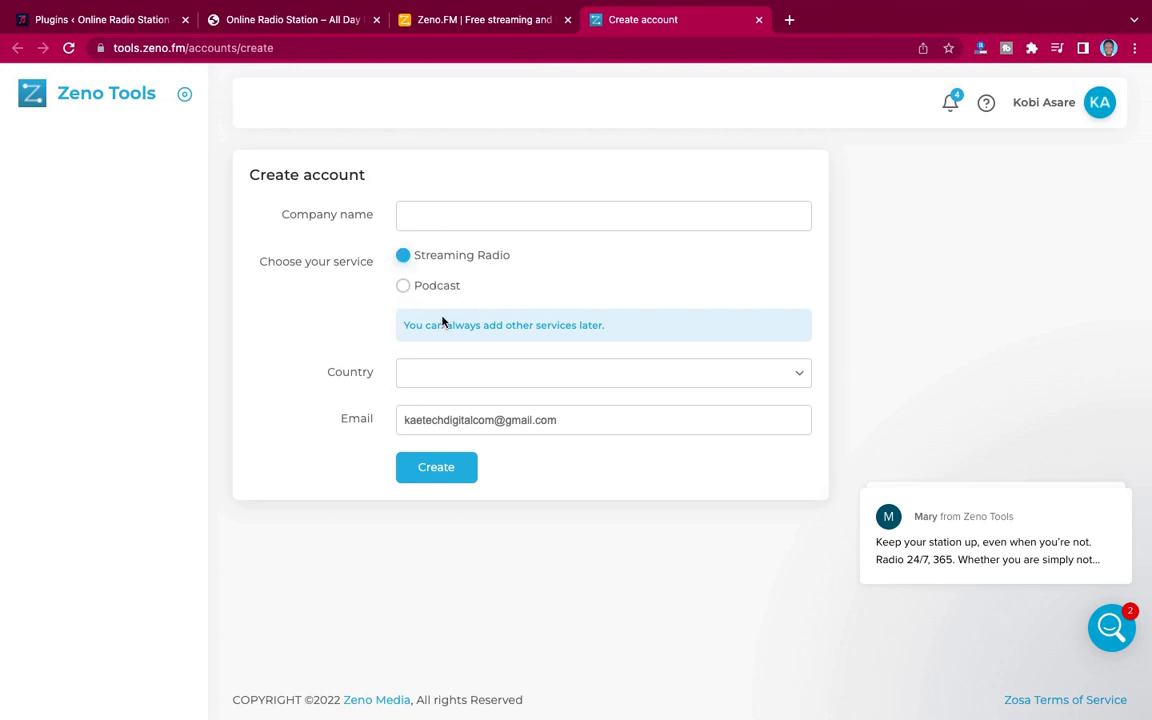
left_click(459, 220)
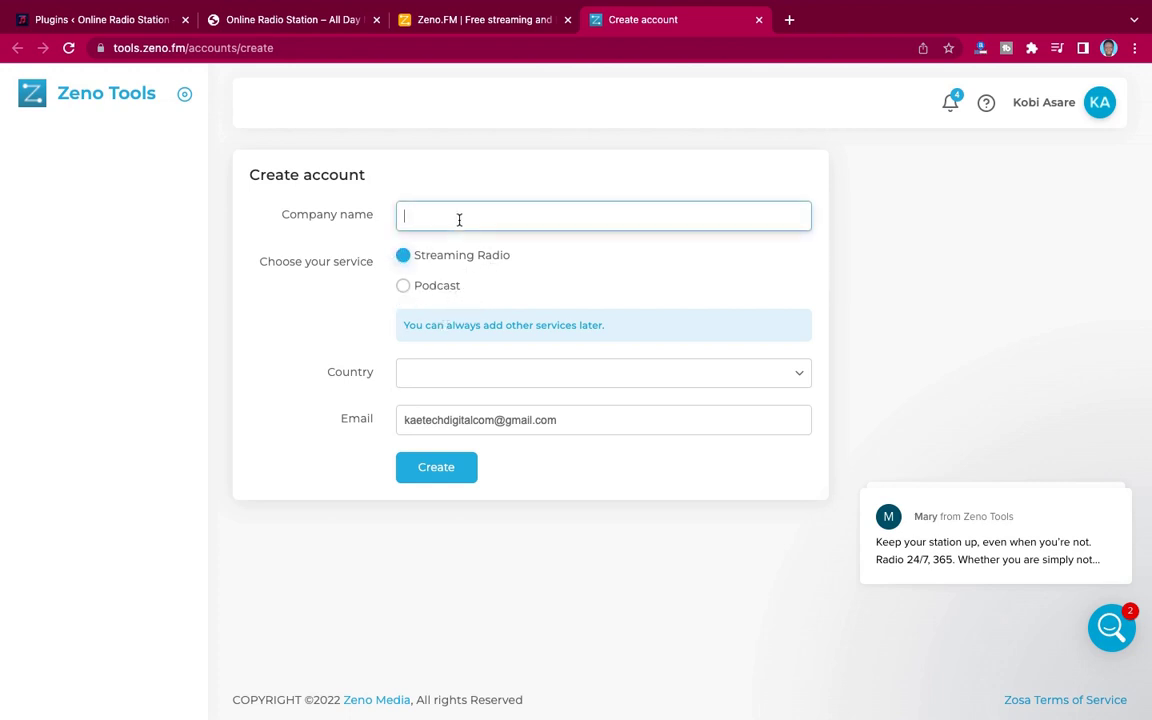
type("Kaetech Digital")
Choose Streaming Radio as the service and extend the company name to Kaetech Digital Radio.
left_click(404, 287)
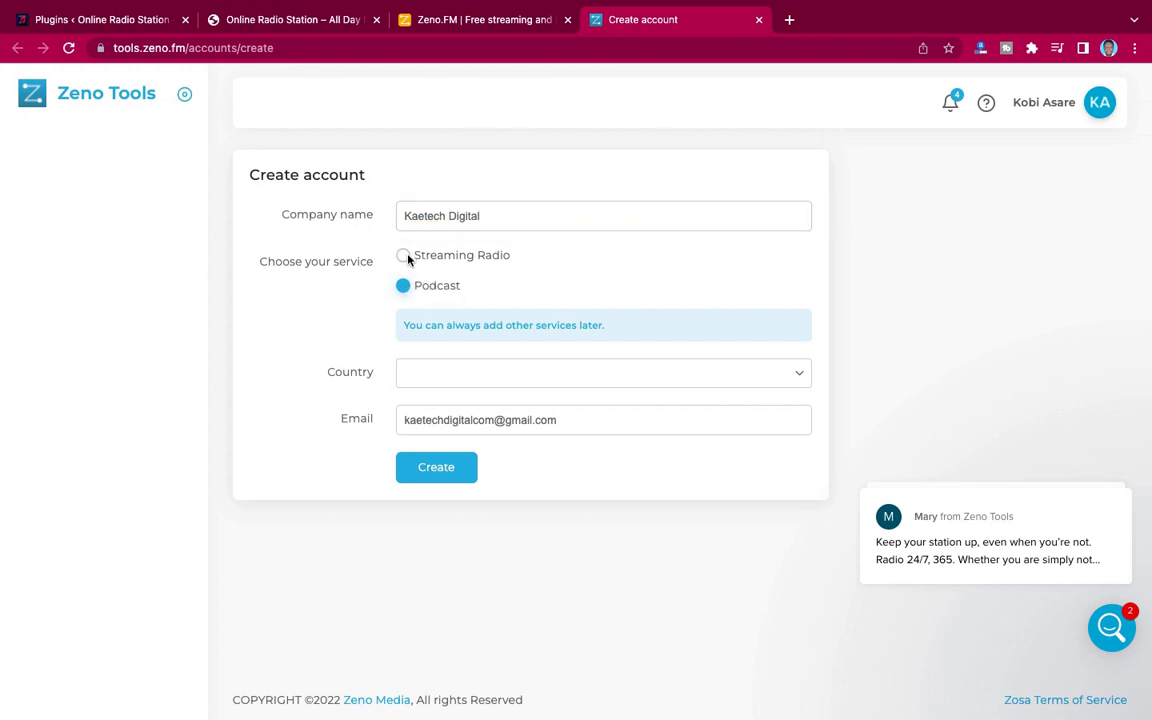
left_click(406, 257)
left_click(403, 256)
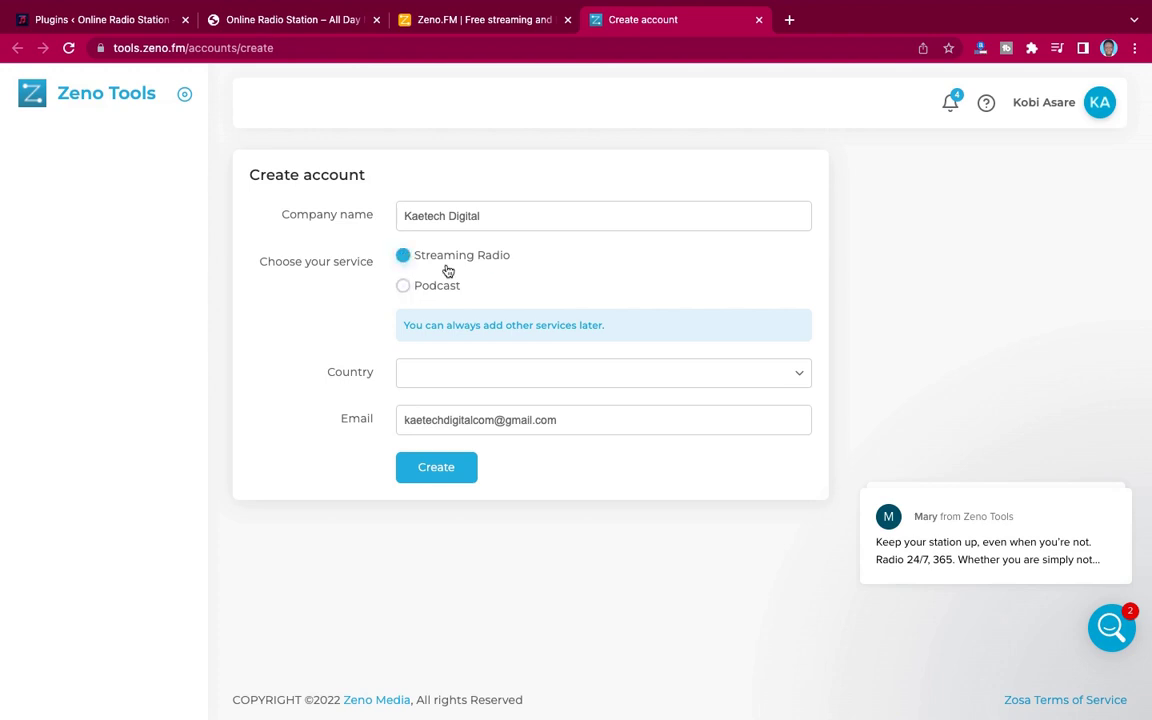
left_click(497, 218)
type("Radio")
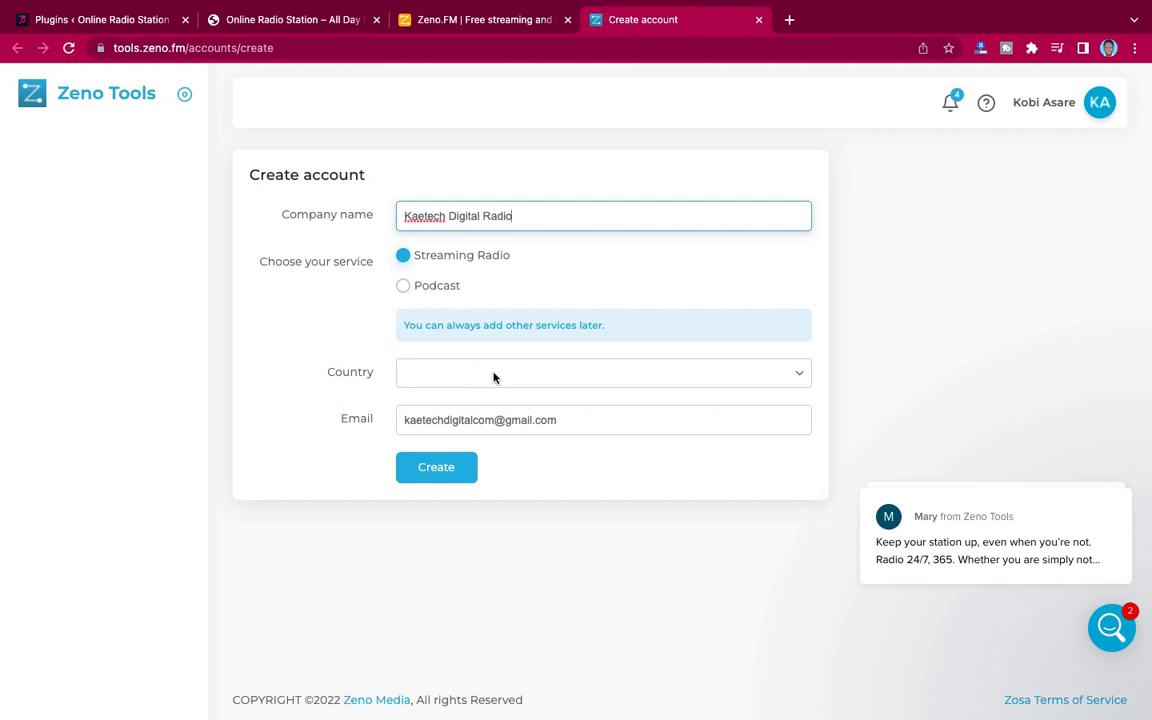
Set the account's country to Ghana and create the account.
left_click(541, 384)
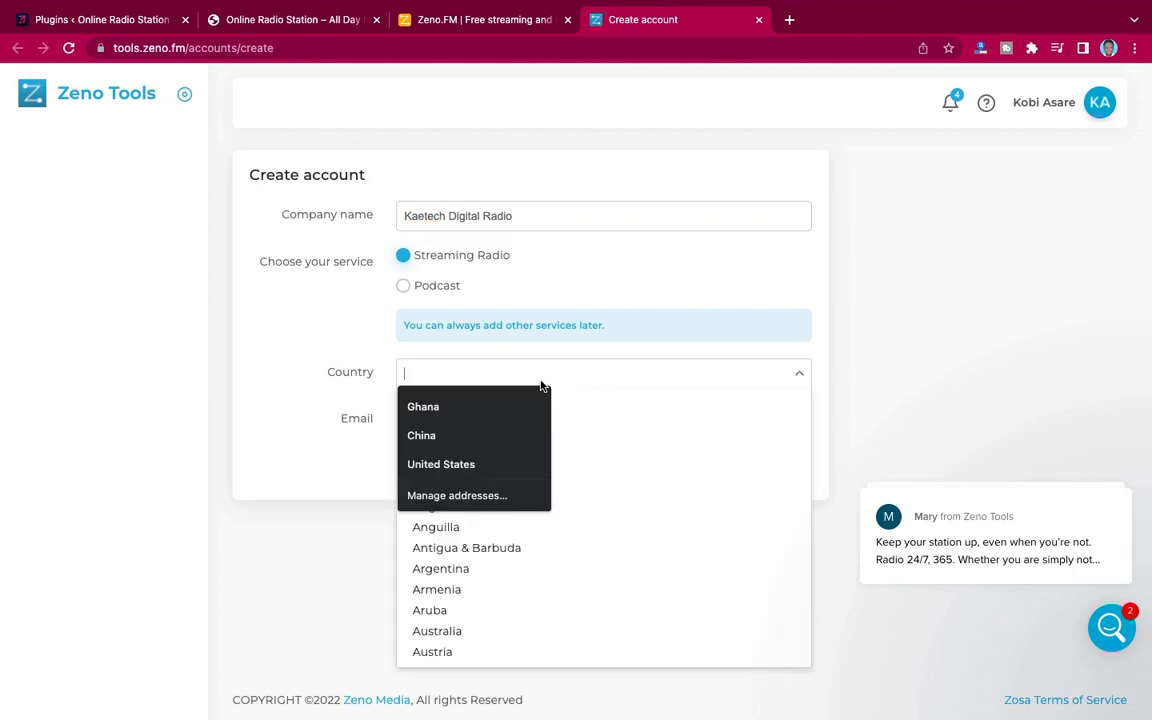
scroll(607, 524, "down", 3)
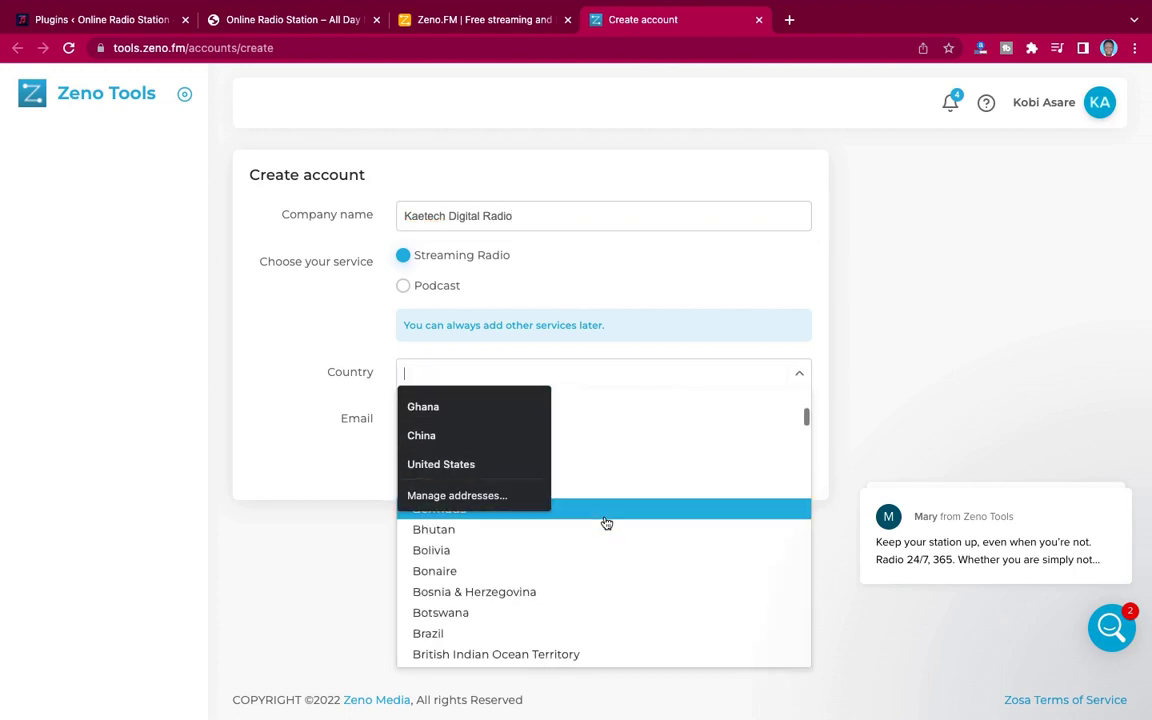
scroll(605, 522, "up", 3)
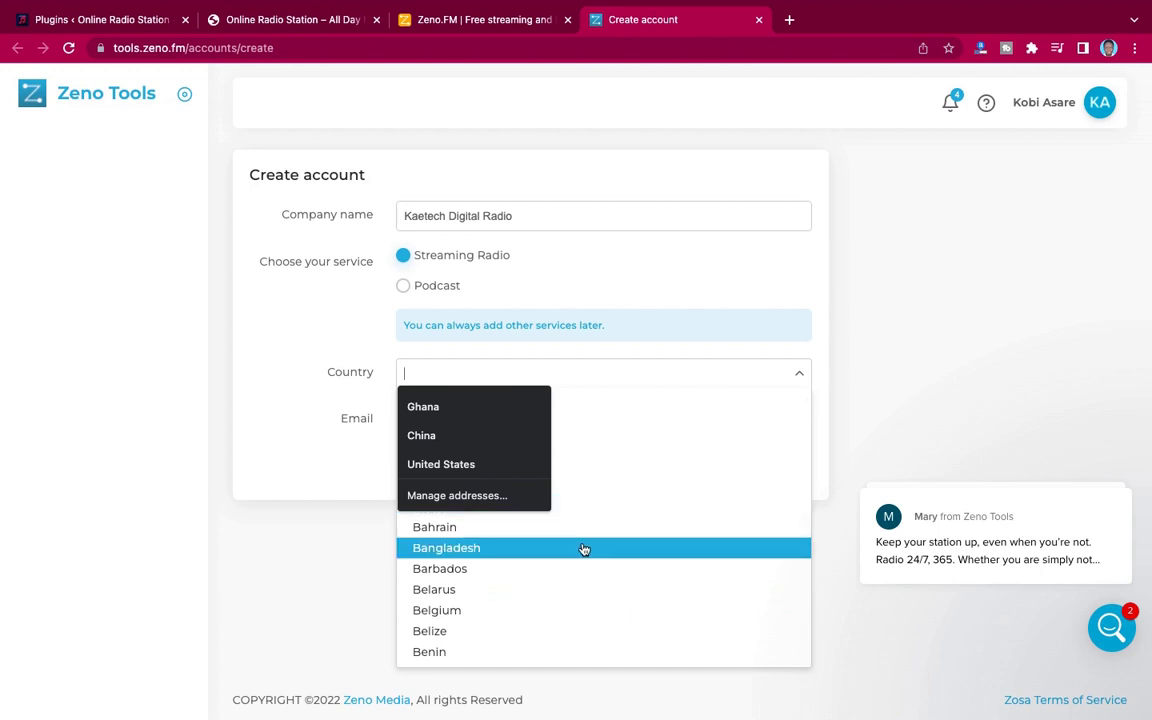
scroll(581, 548, "down", 10)
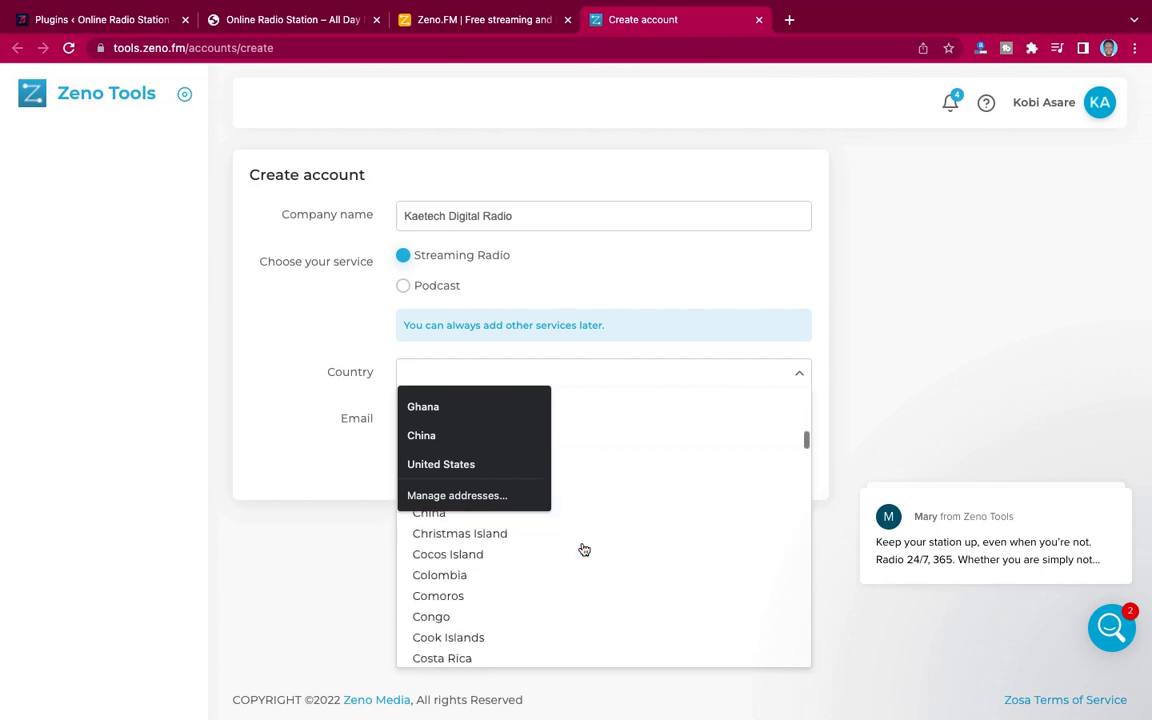
left_click(440, 408)
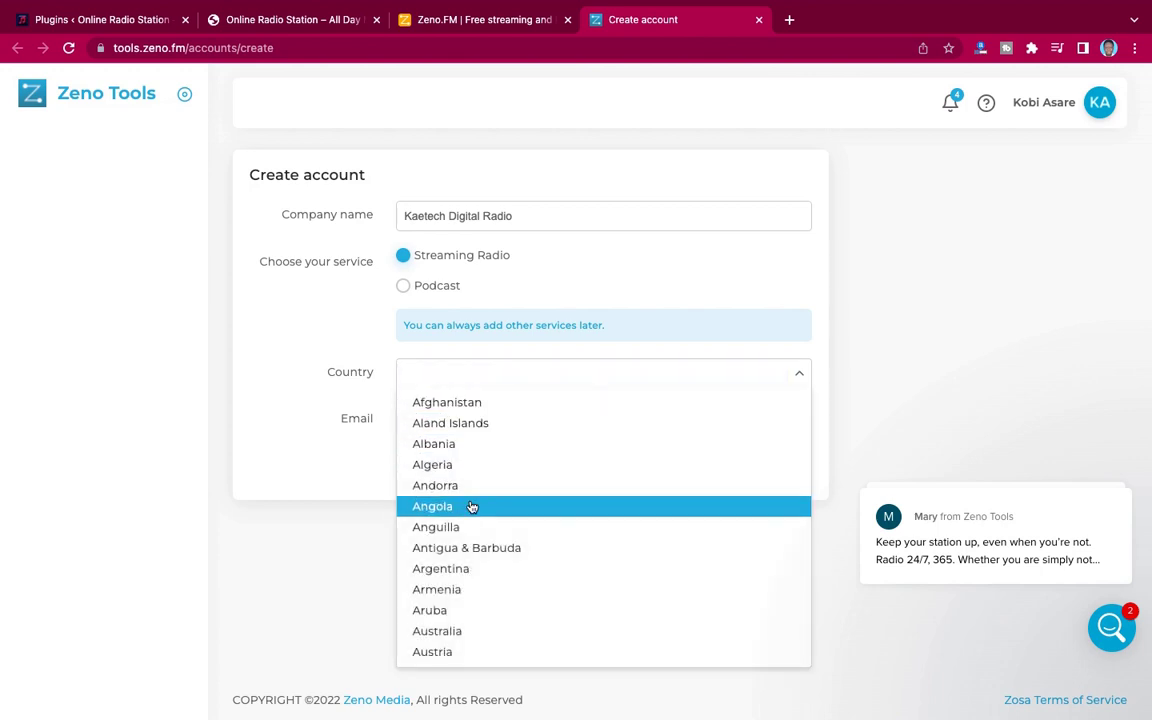
scroll(465, 545, "down", 4)
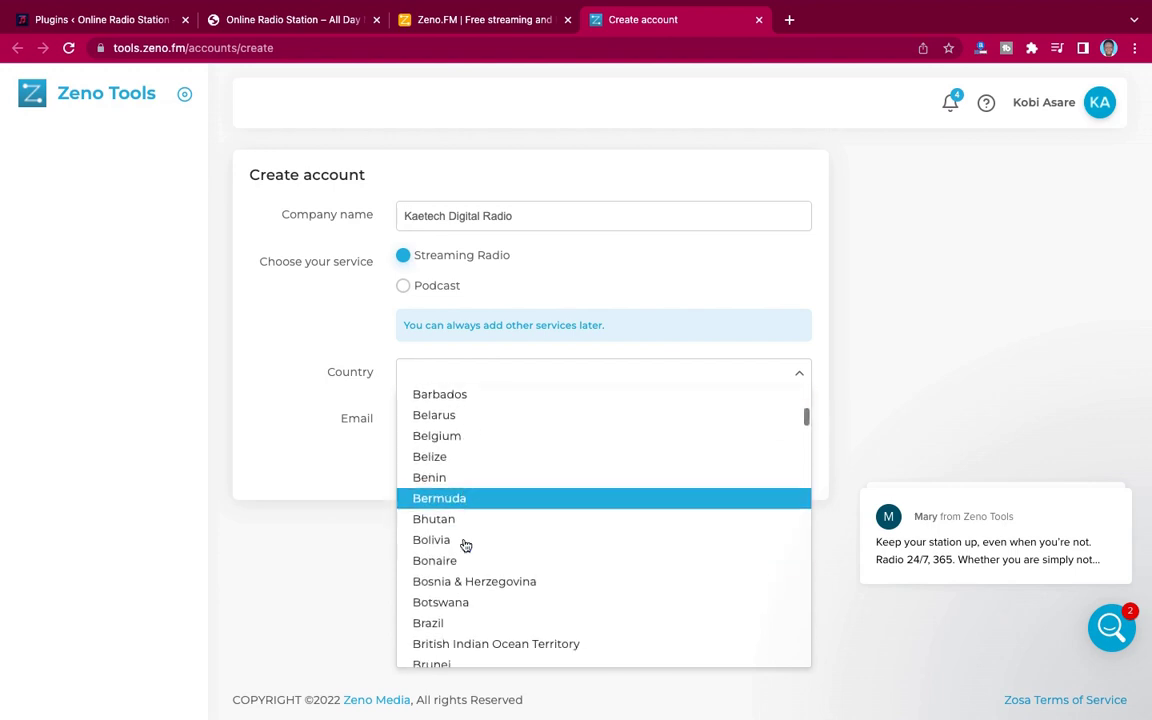
scroll(465, 545, "down", 12)
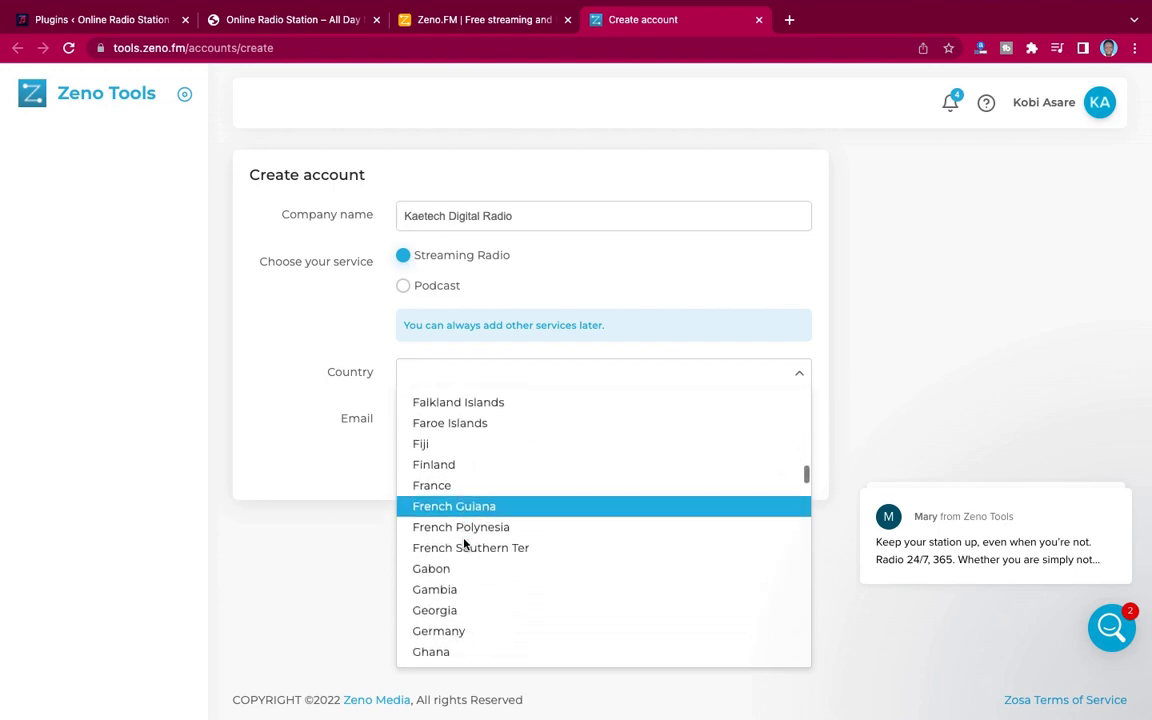
scroll(465, 545, "down", 2)
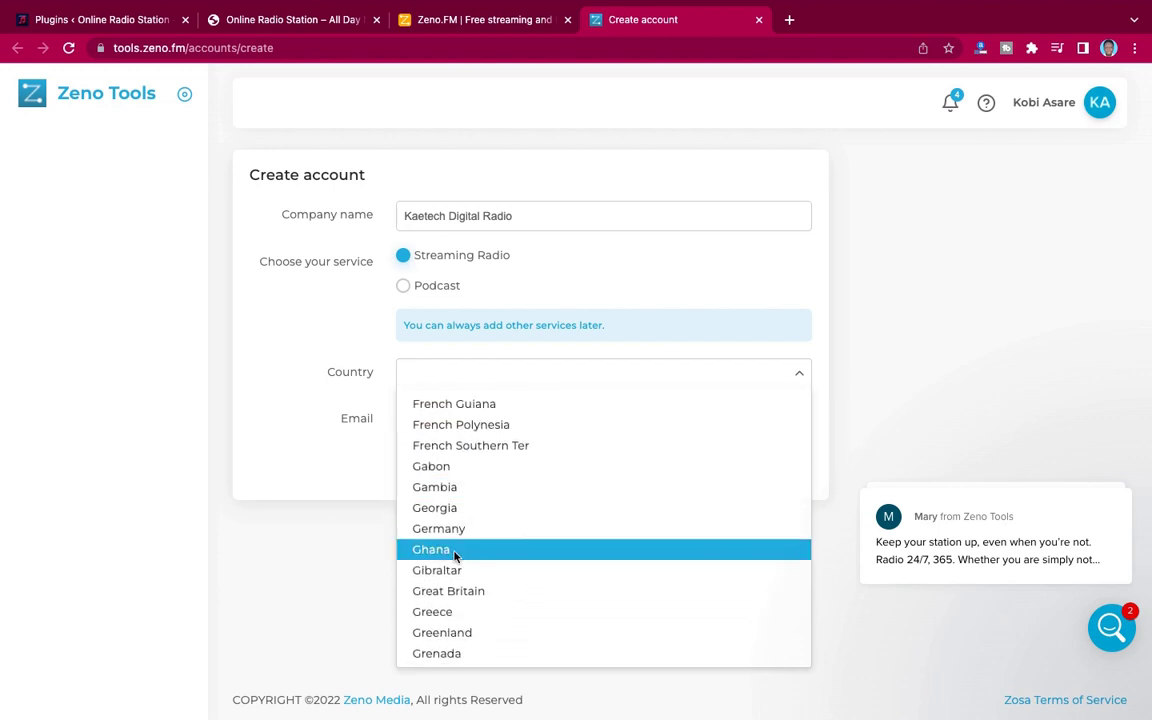
left_click(454, 551)
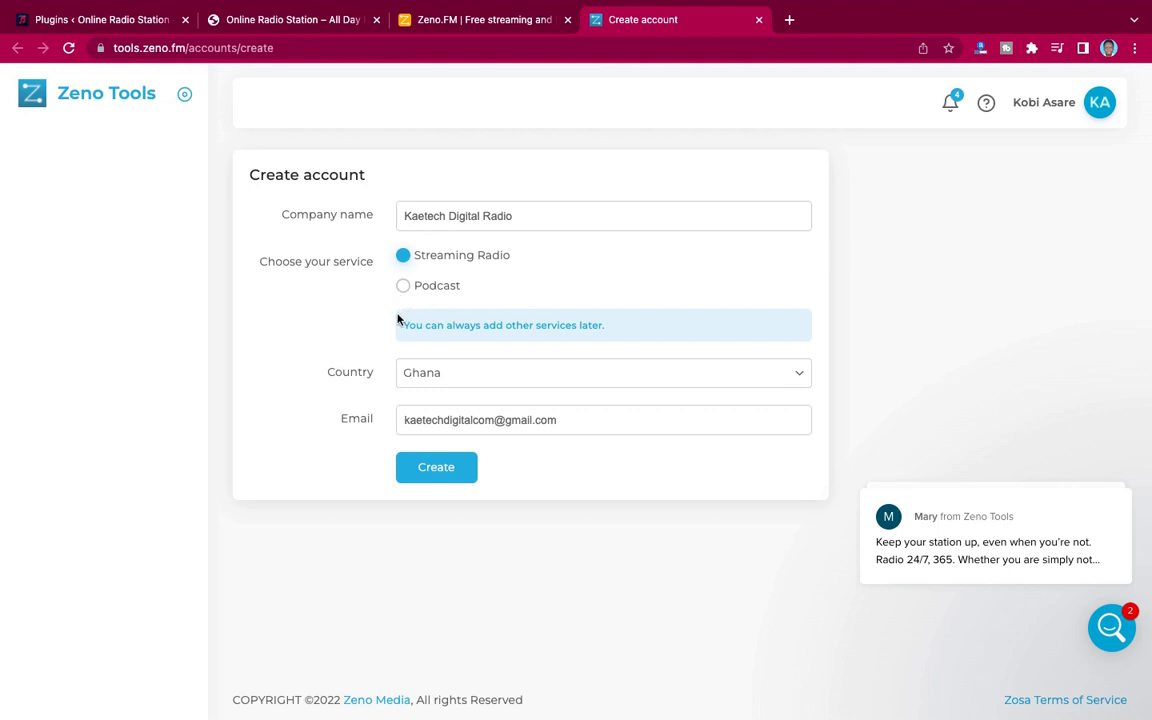
left_click(436, 468)
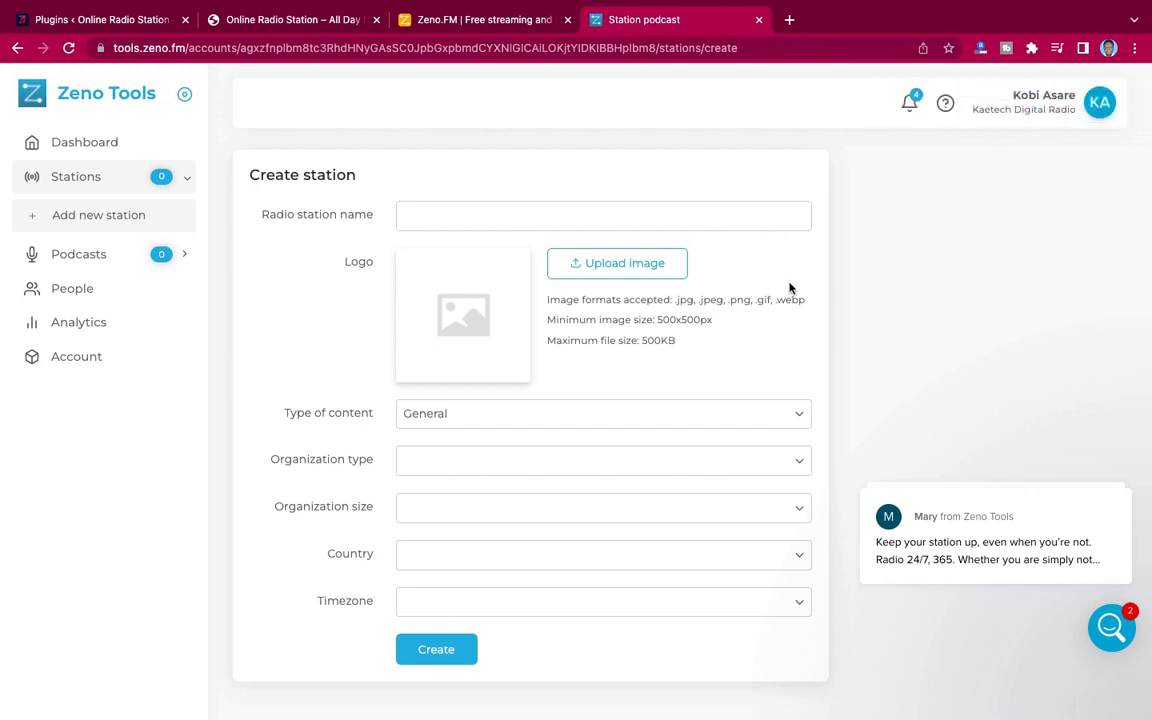
Enter Kaetech Digital Radio as the radio station name in the station creation form.
scroll(755, 340, "down", 1)
scroll(755, 340, "up", 1)
left_click(451, 225)
type("K")
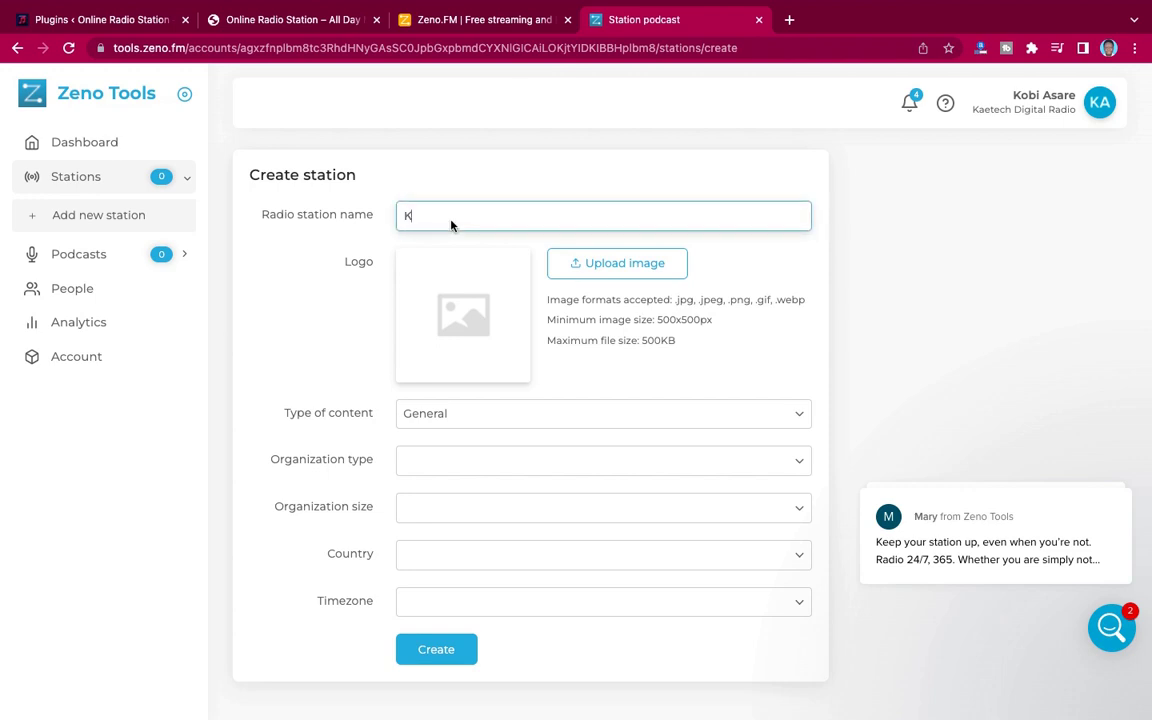
type("aetech Digital Radio")
Upload icon.jpg from the RADIO folder on the Desktop as the station logo.
left_click(633, 268)
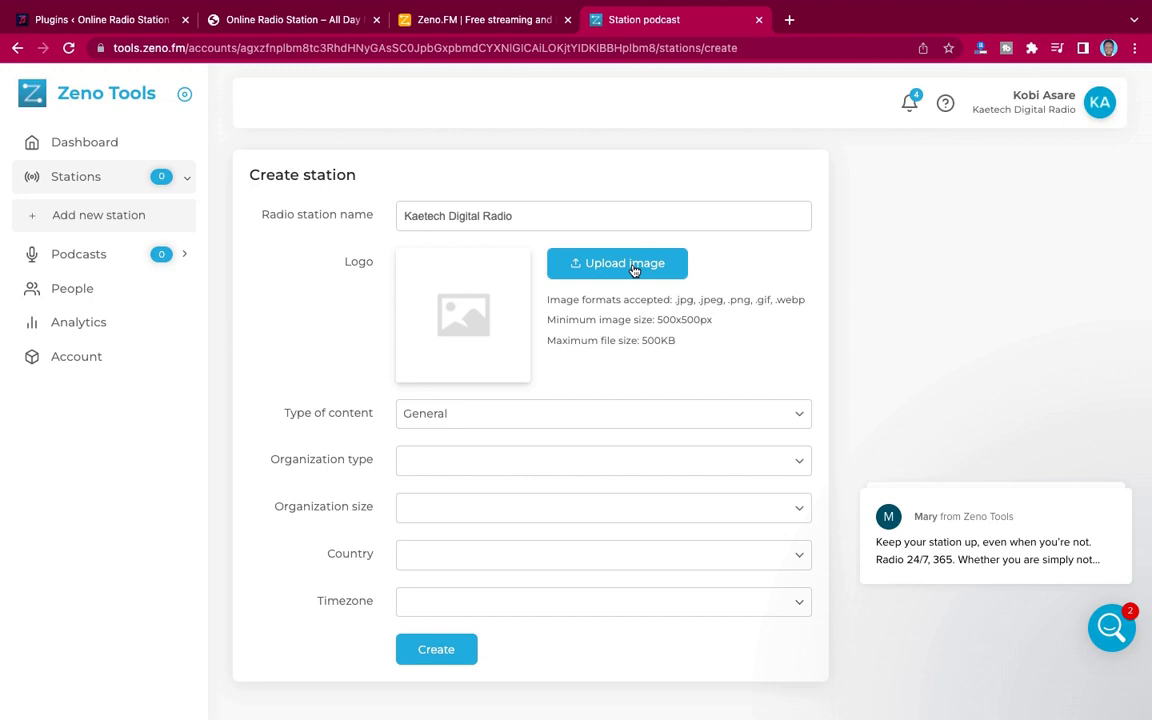
left_click(633, 268)
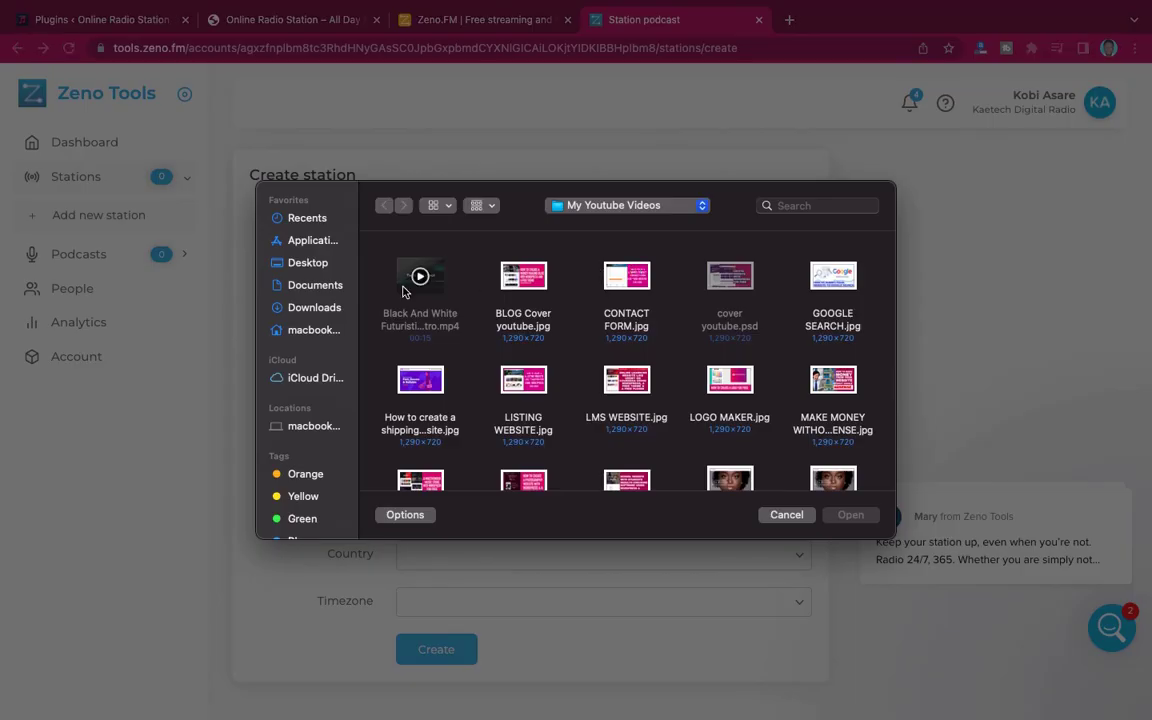
left_click(307, 262)
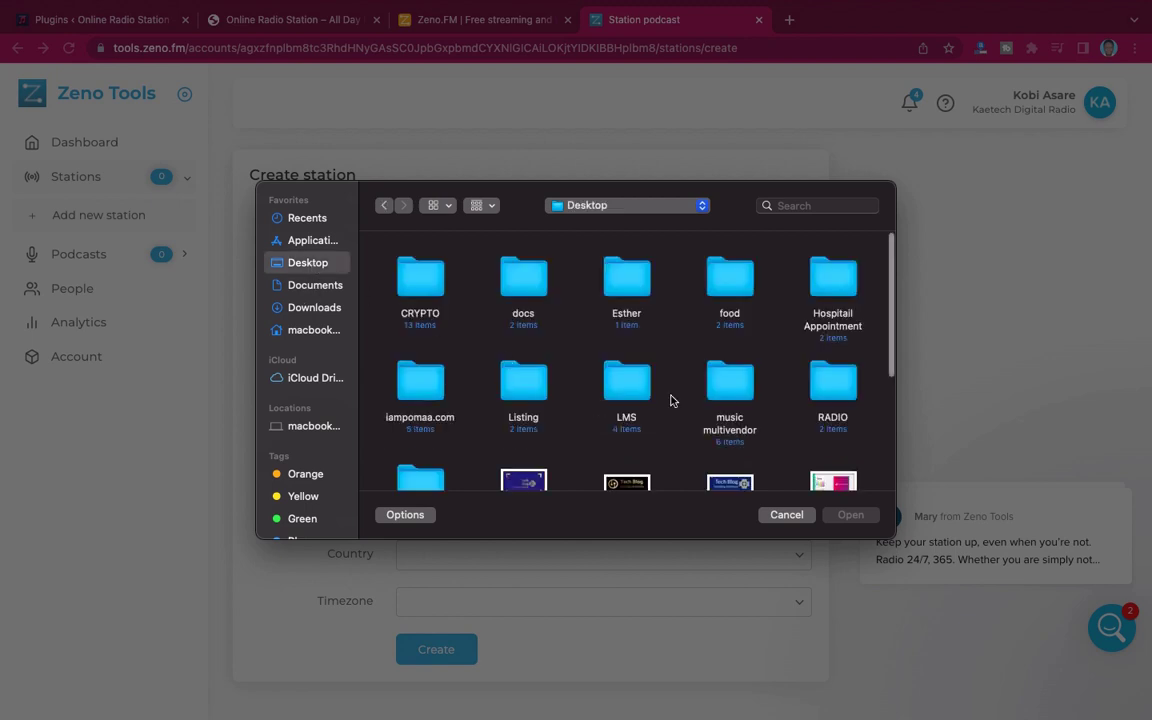
double_click(852, 384)
left_click(405, 278)
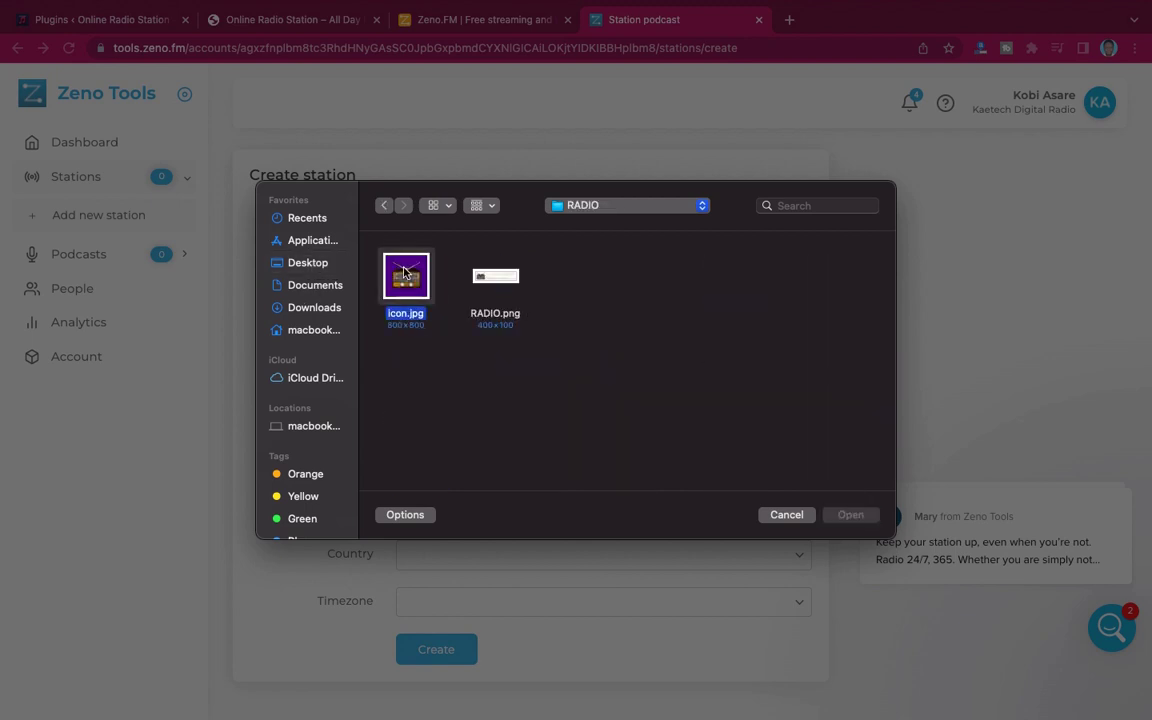
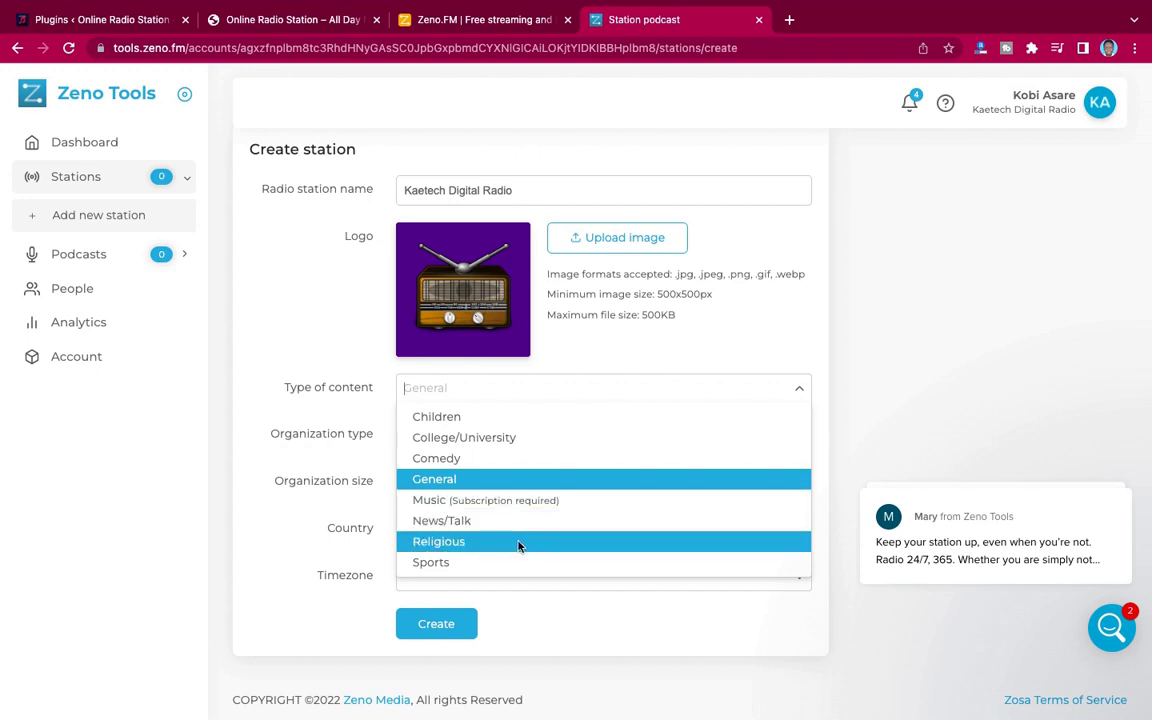
Set the station's type of content to General and its organization type to Media Company.
left_click(546, 479)
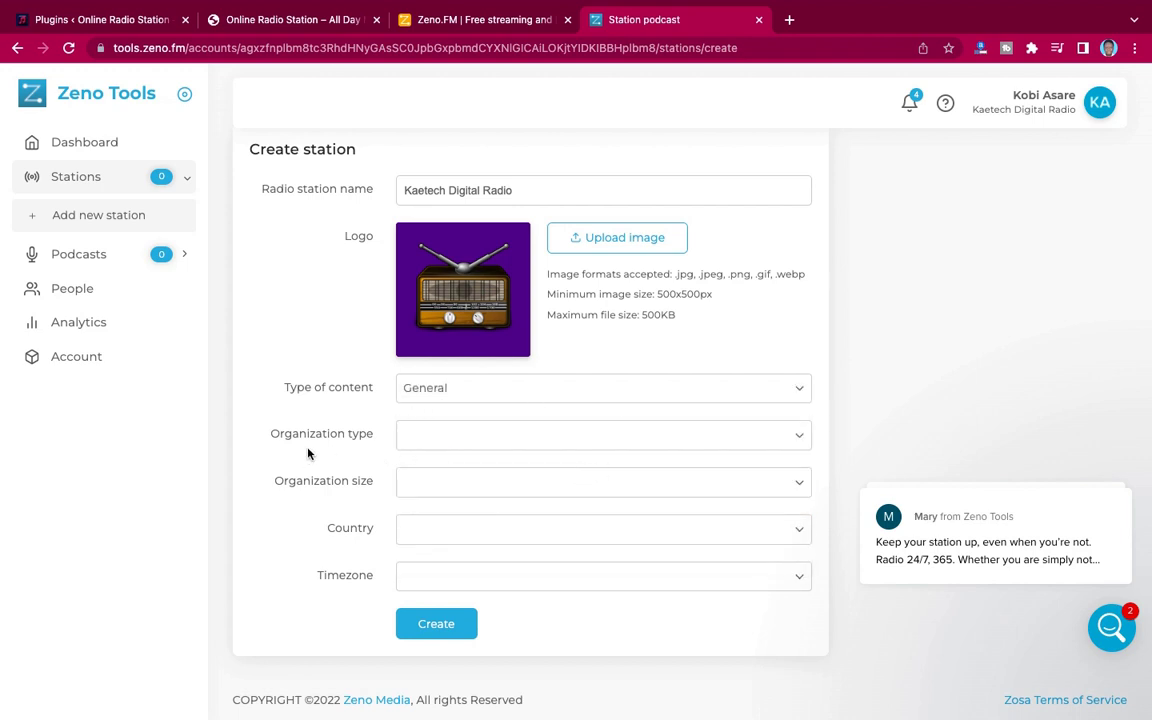
left_click(504, 433)
left_click(806, 438)
left_click(804, 437)
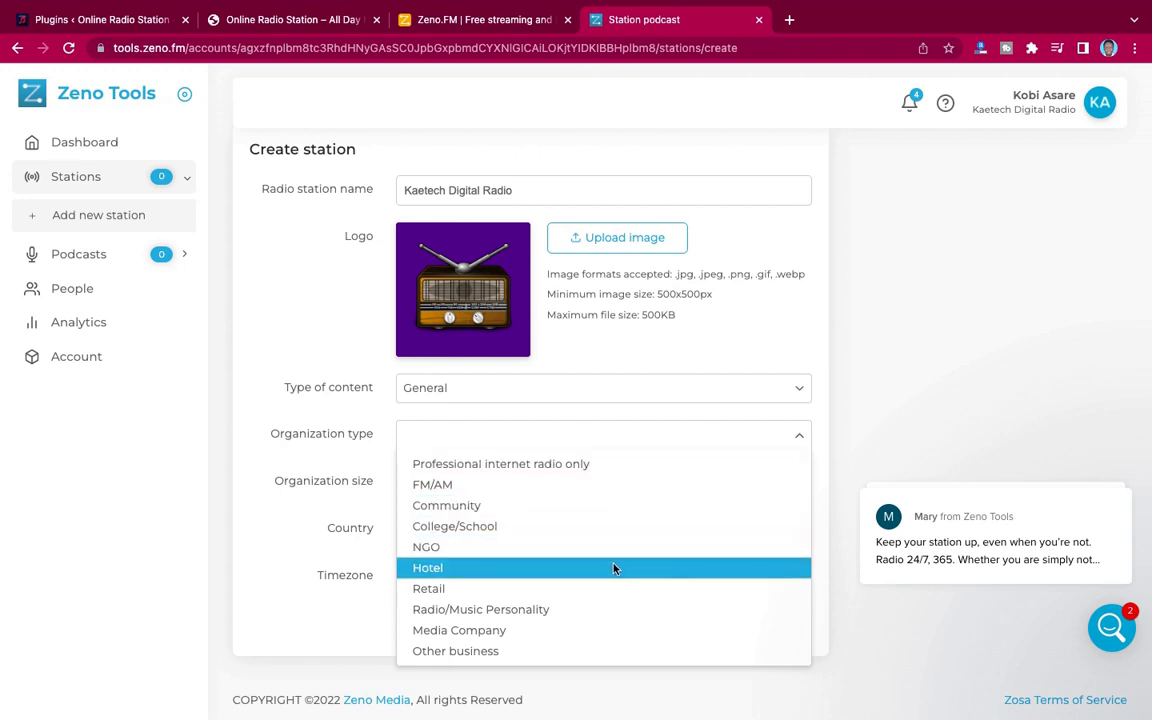
left_click(710, 632)
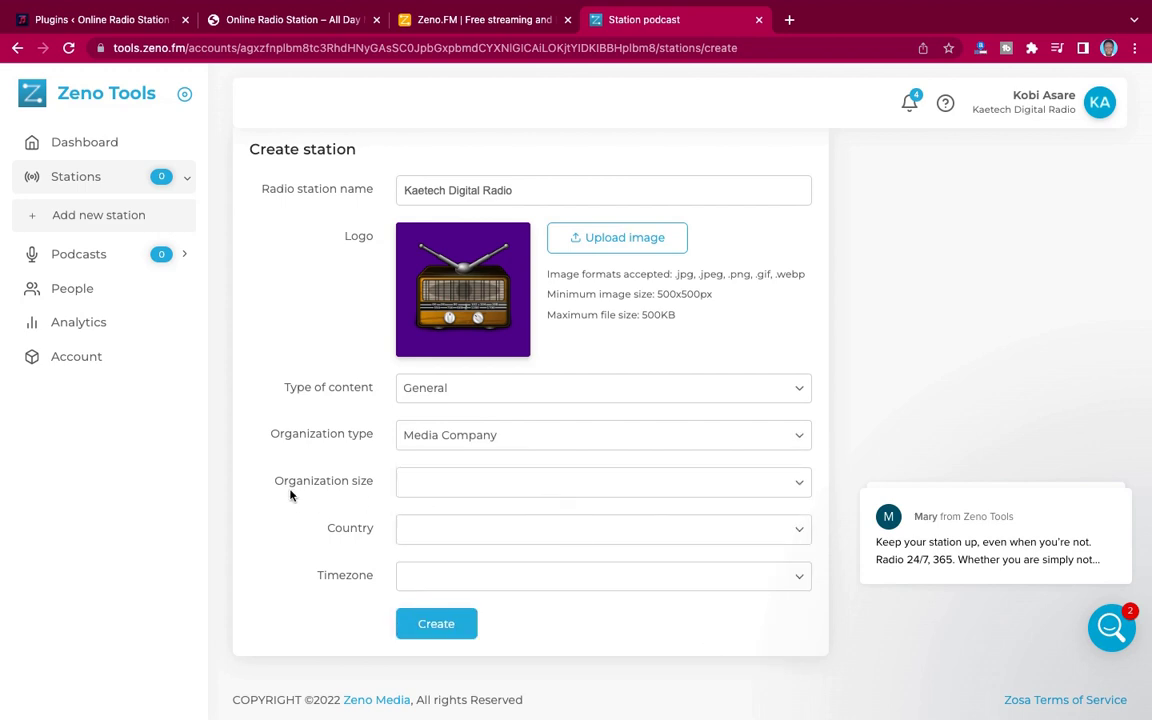
Set the station's organization size to < 5 people and its country to Ghana.
left_click(801, 482)
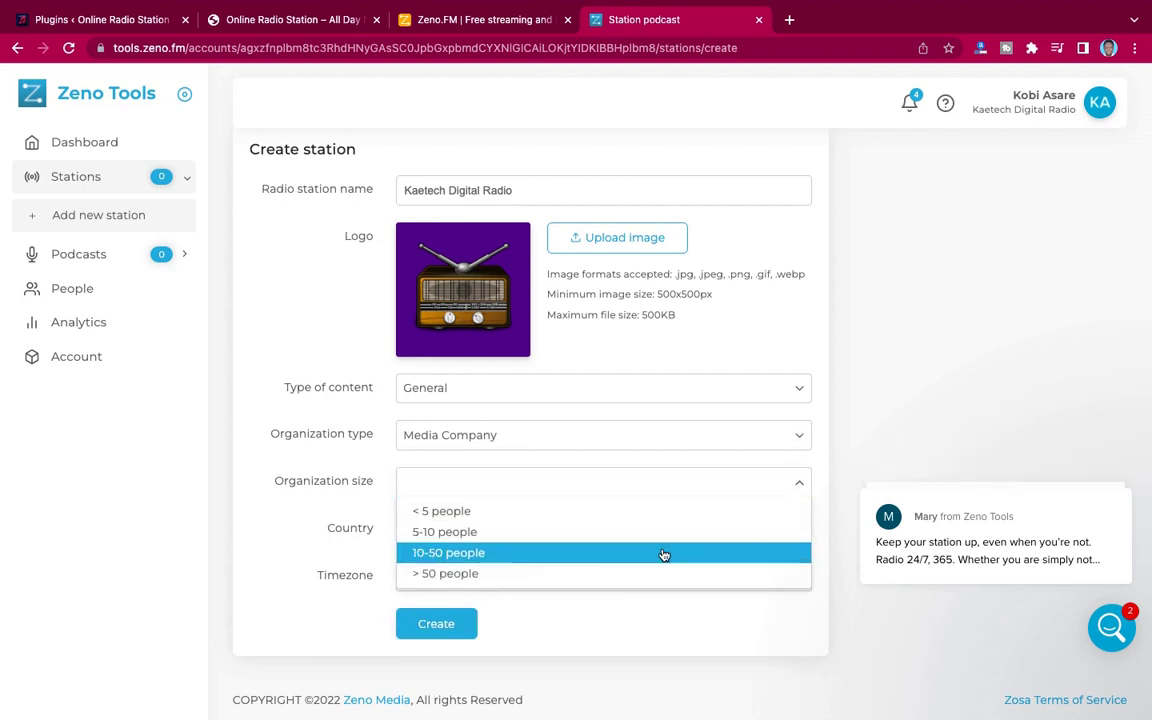
left_click(486, 512)
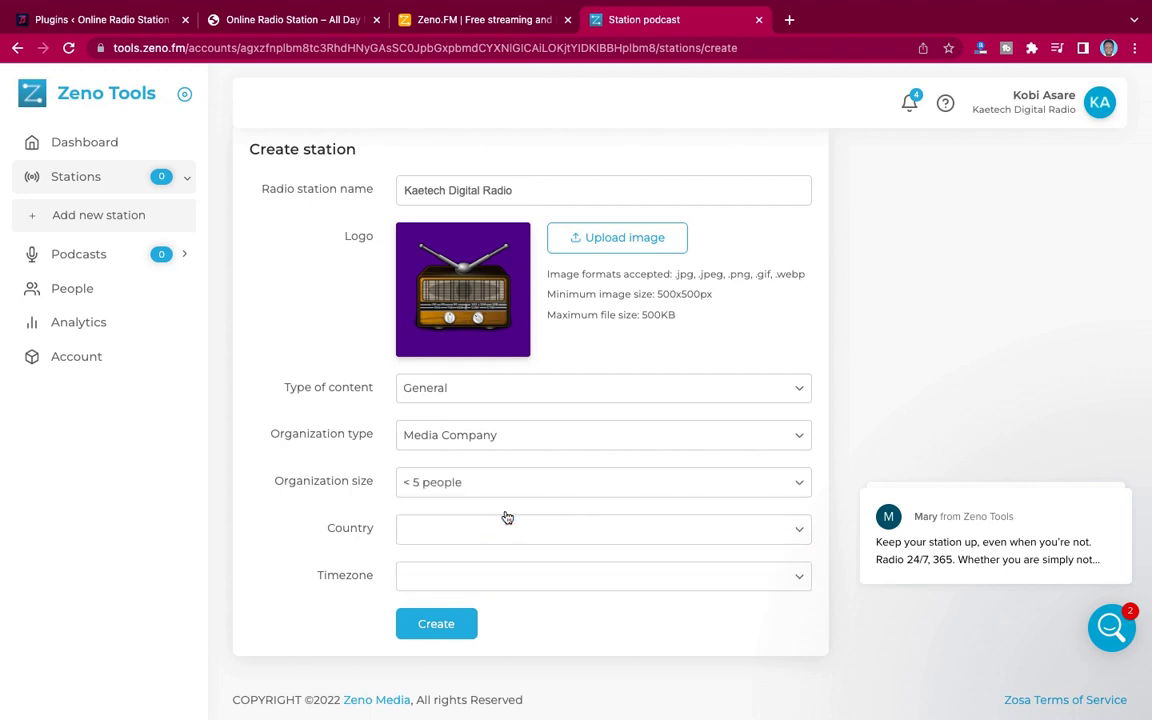
left_click(809, 531)
scroll(765, 628, "down", 2)
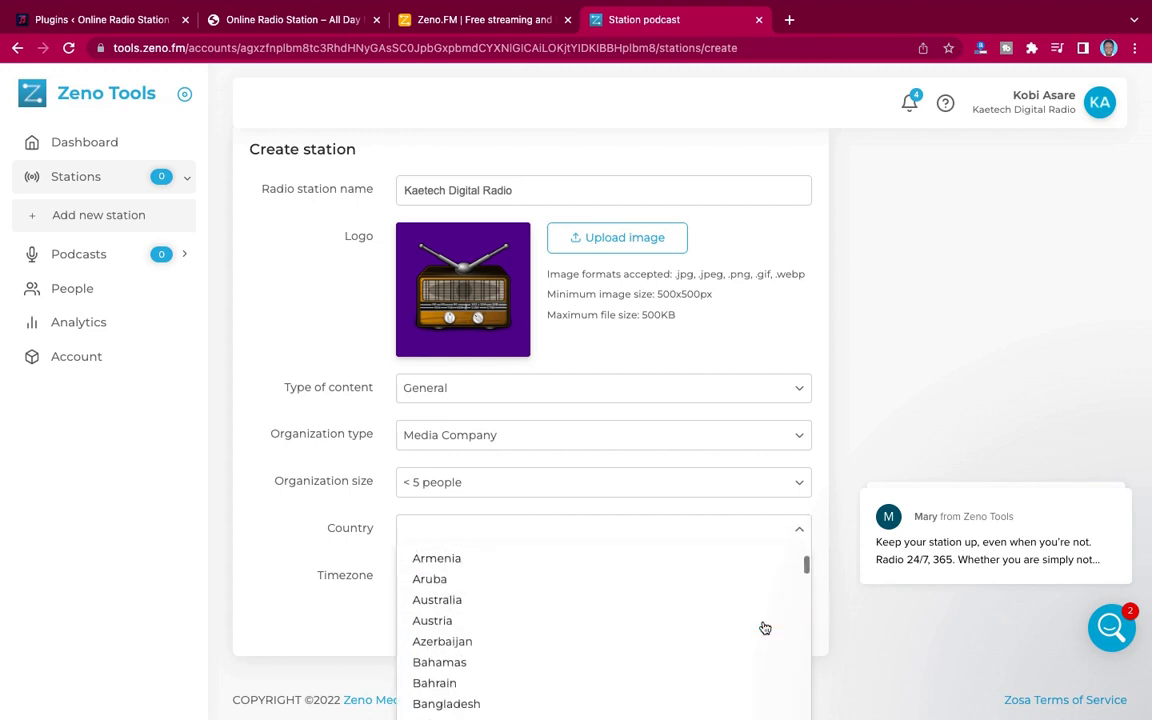
scroll(765, 628, "down", 10)
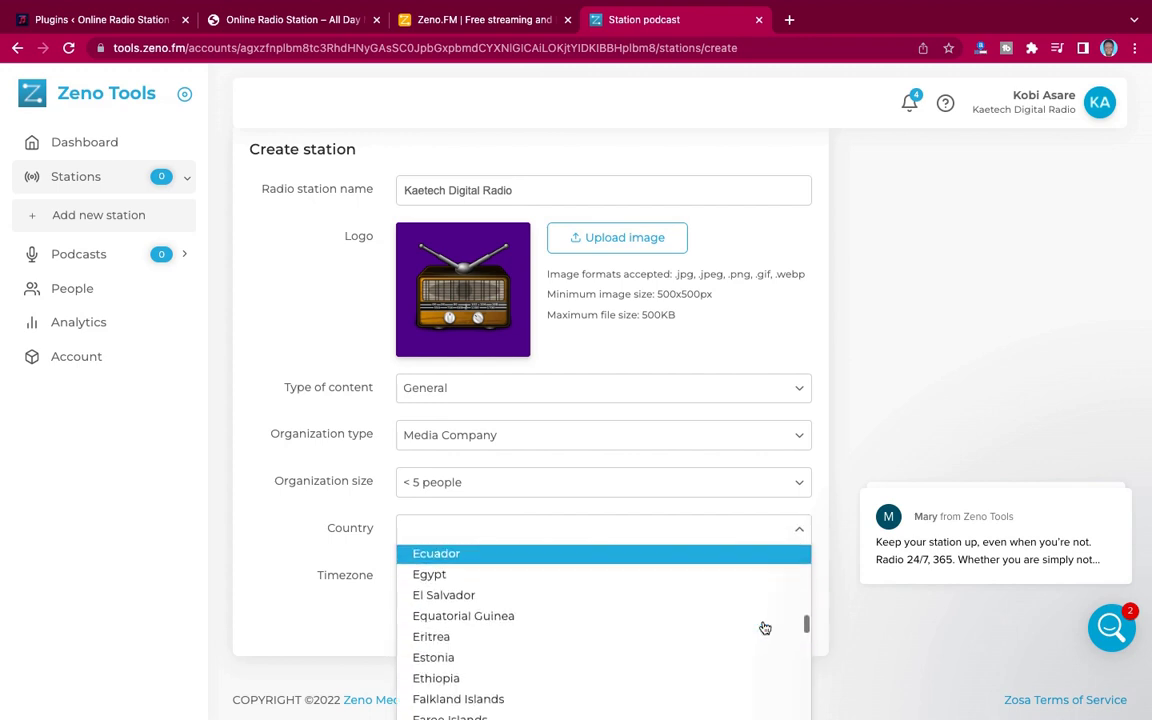
scroll(765, 628, "down", 5)
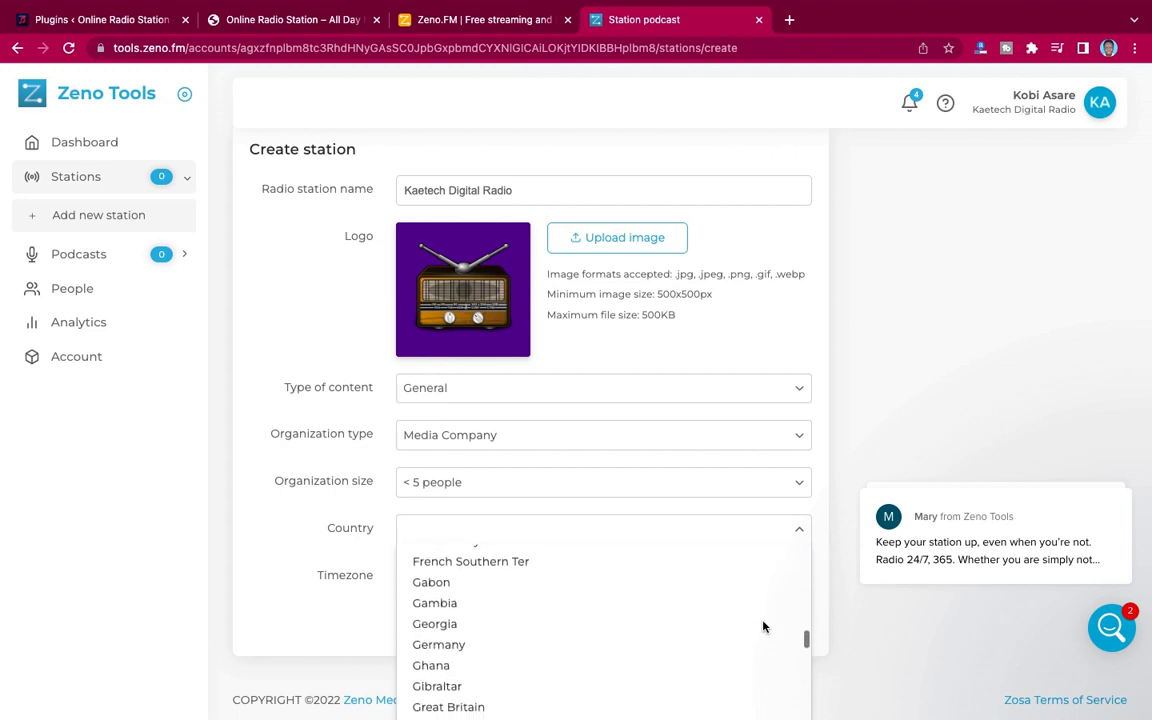
scroll(763, 627, "down", 2)
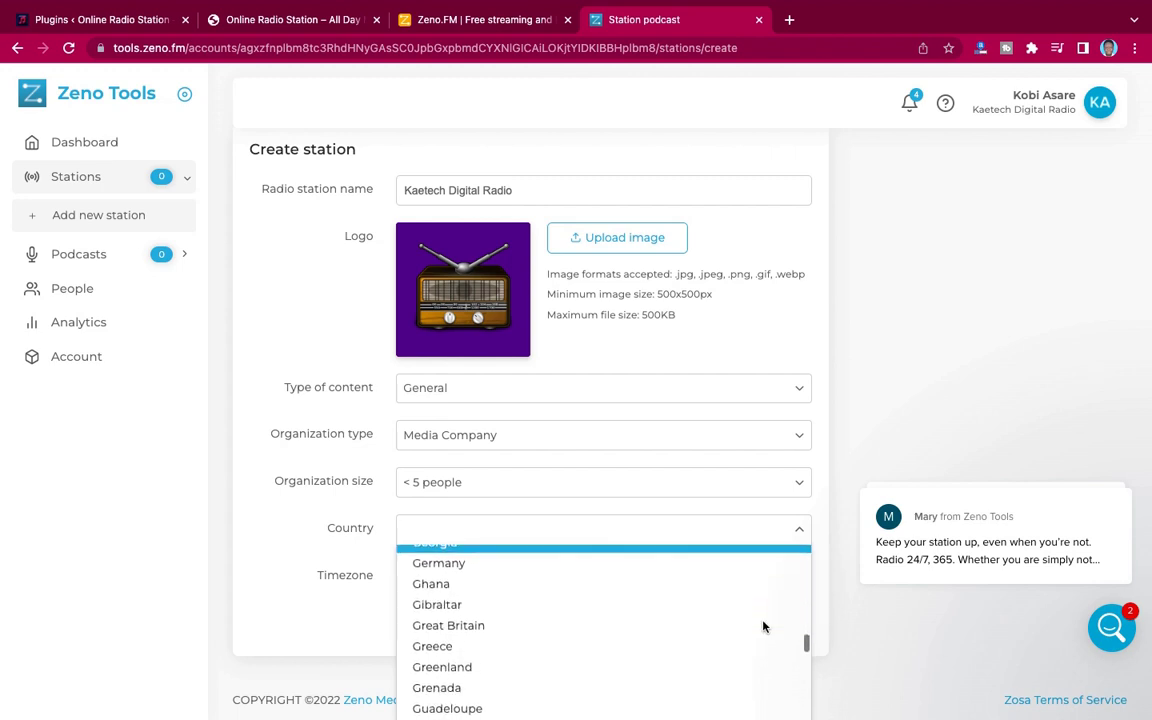
left_click(687, 584)
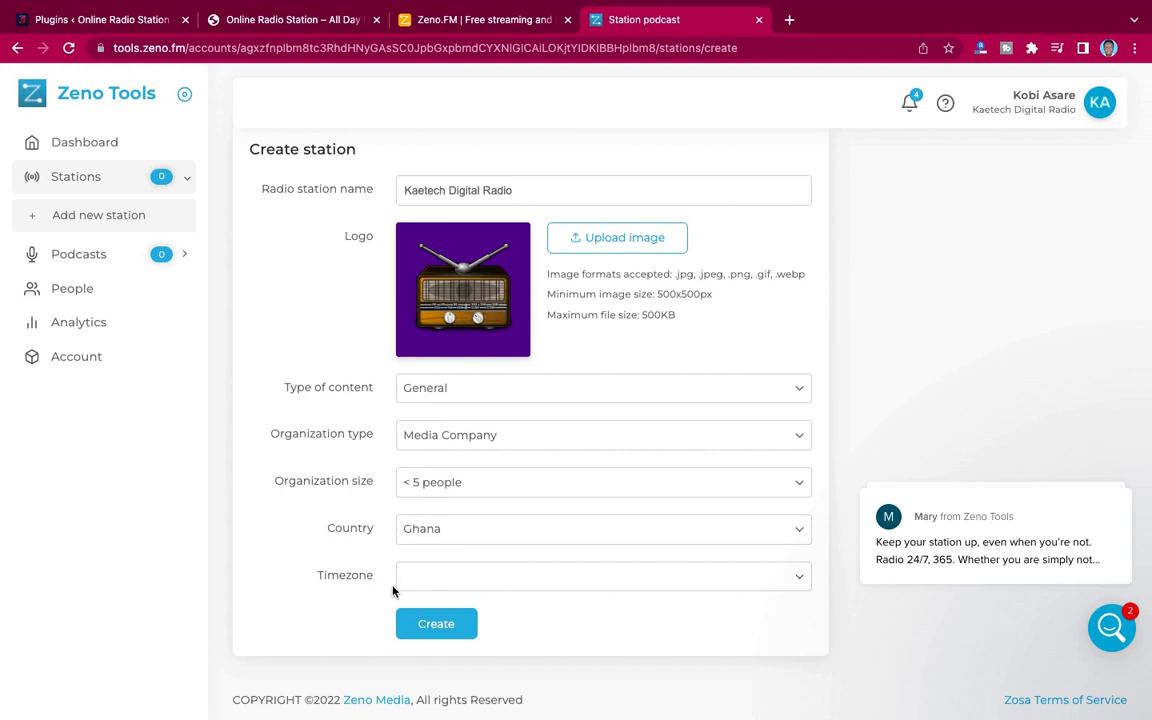
Set the station's timezone to (00:00) GMT: Dublin, Edinburgh, Lisbon, London, Casablanca.
left_click(805, 575)
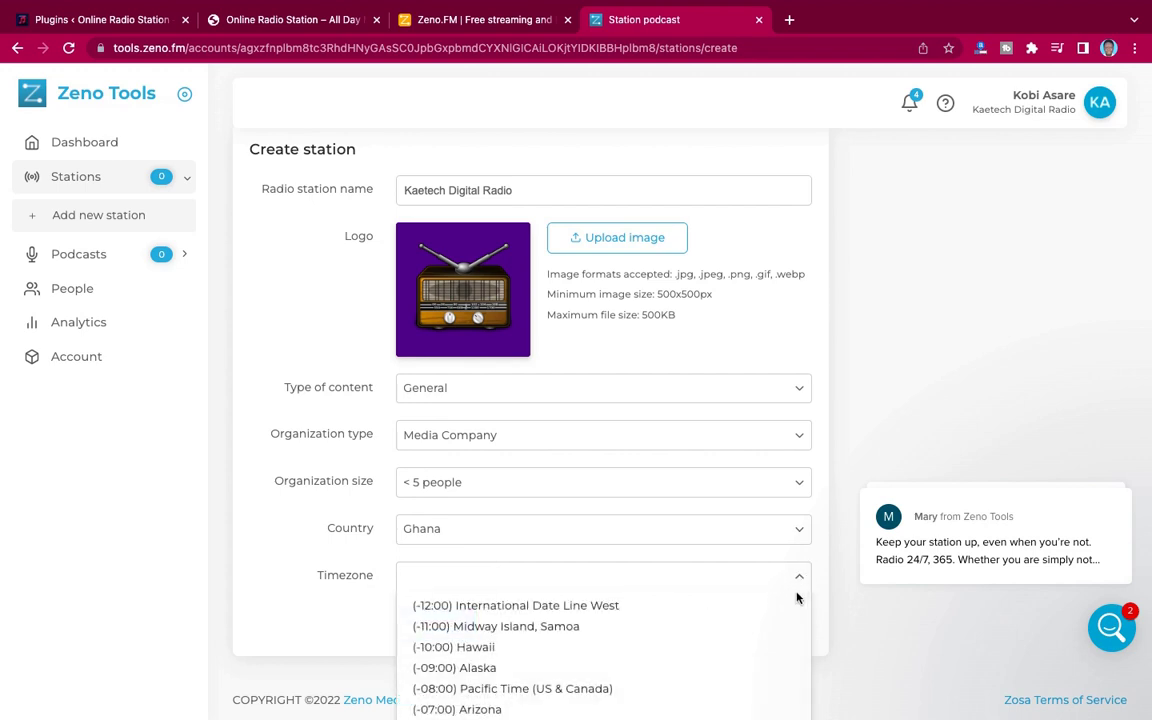
scroll(760, 668, "down", 5)
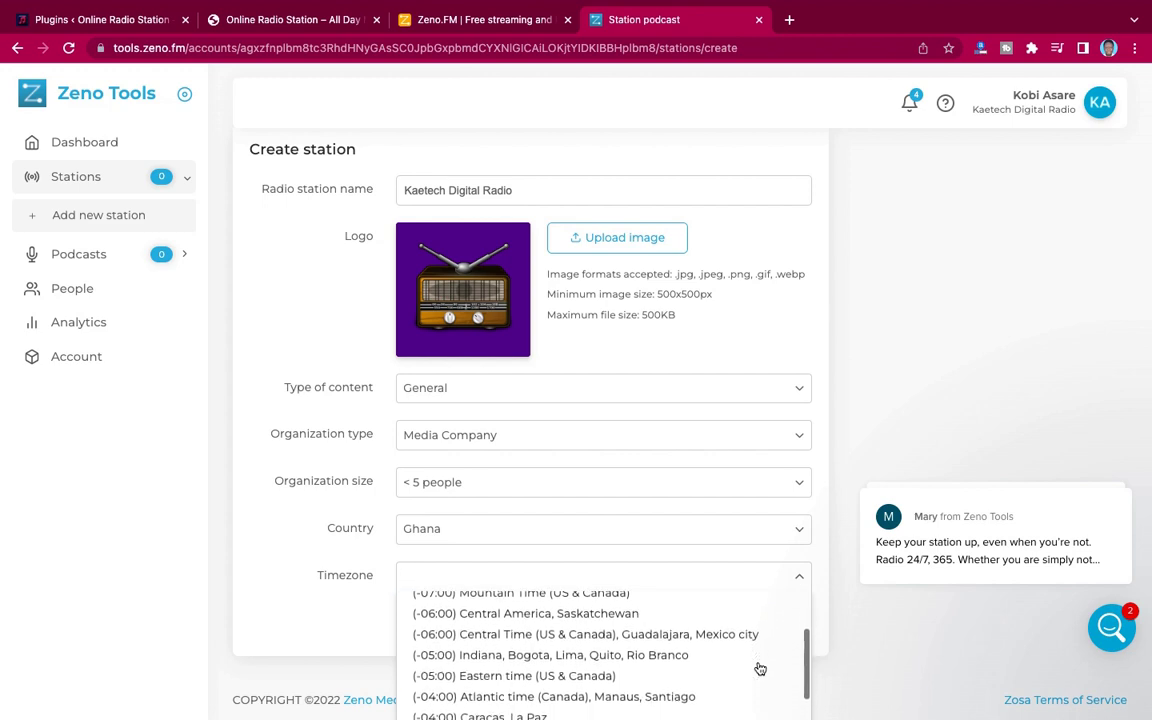
scroll(760, 668, "down", 5)
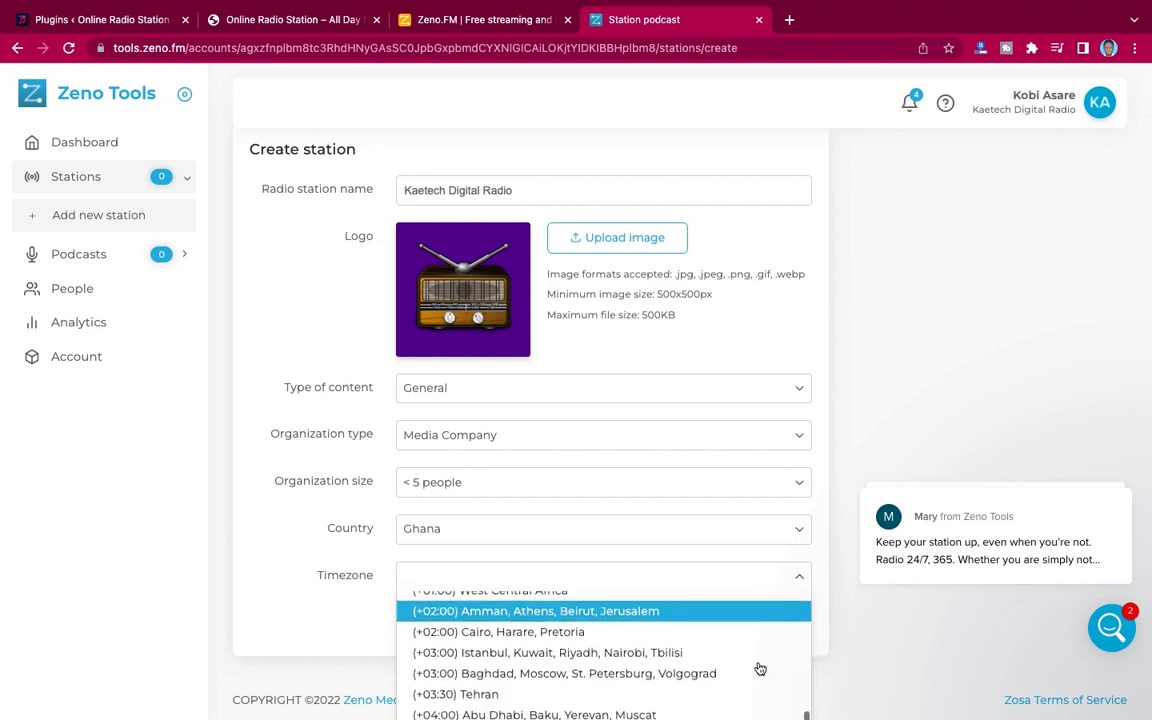
scroll(760, 668, "down", 5)
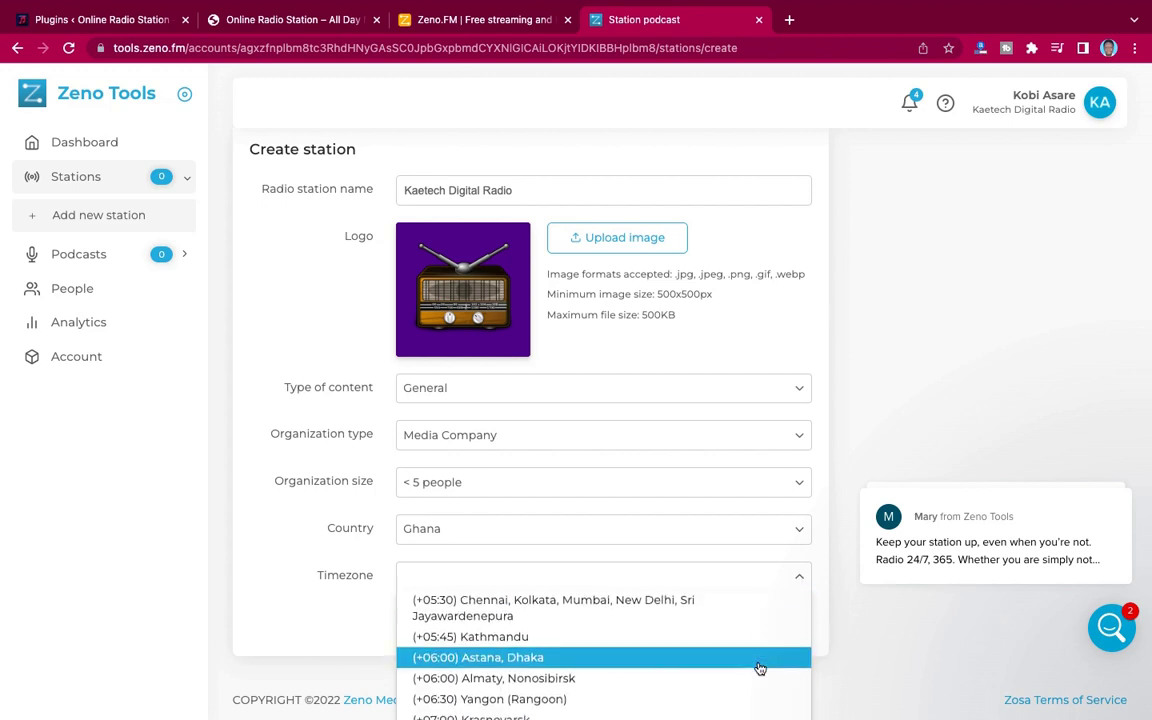
scroll(760, 668, "down", 5)
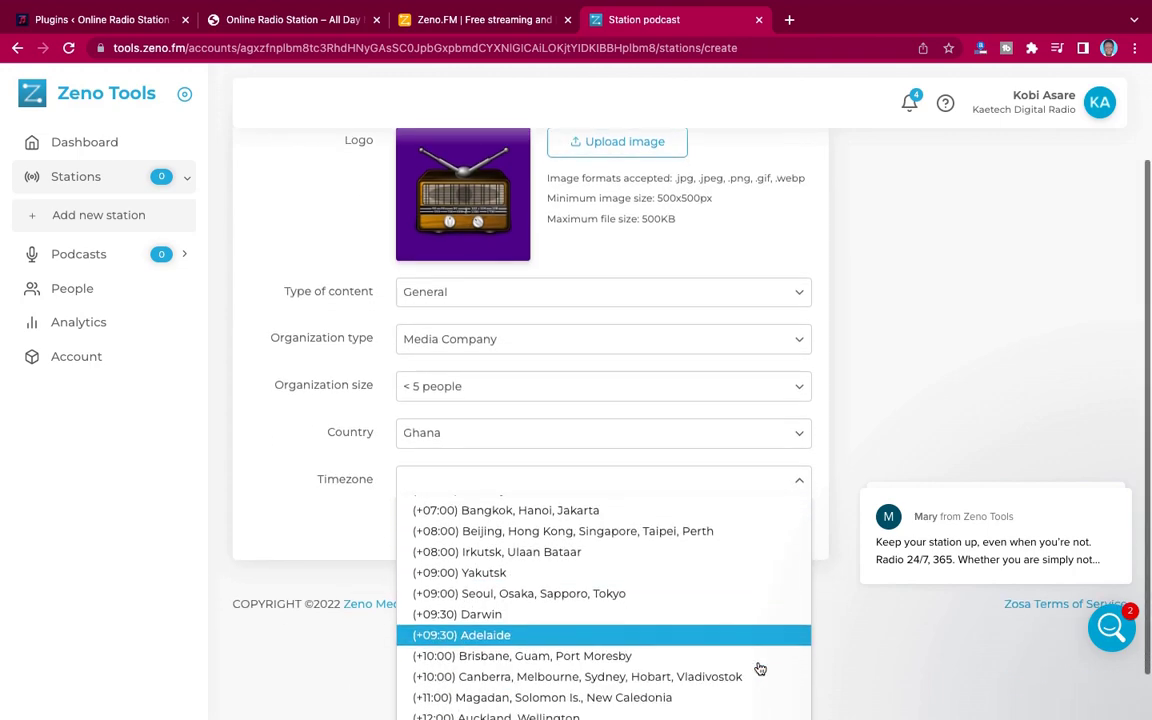
scroll(760, 606, "up", 10)
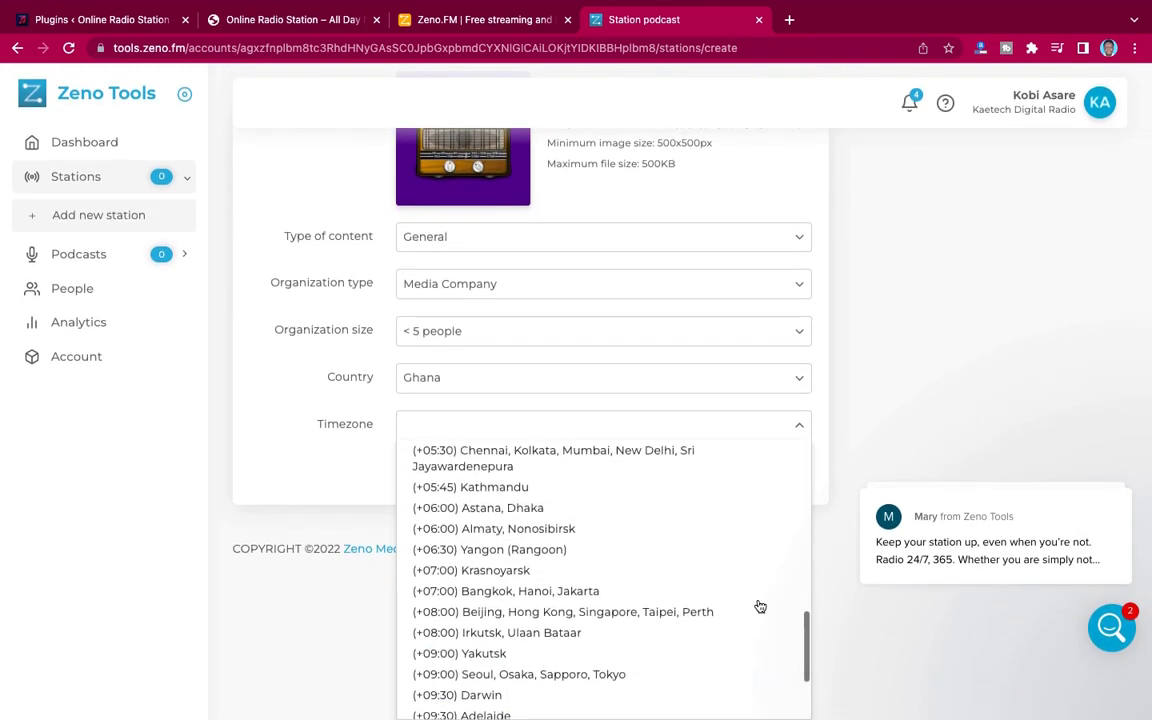
scroll(760, 605, "up", 10)
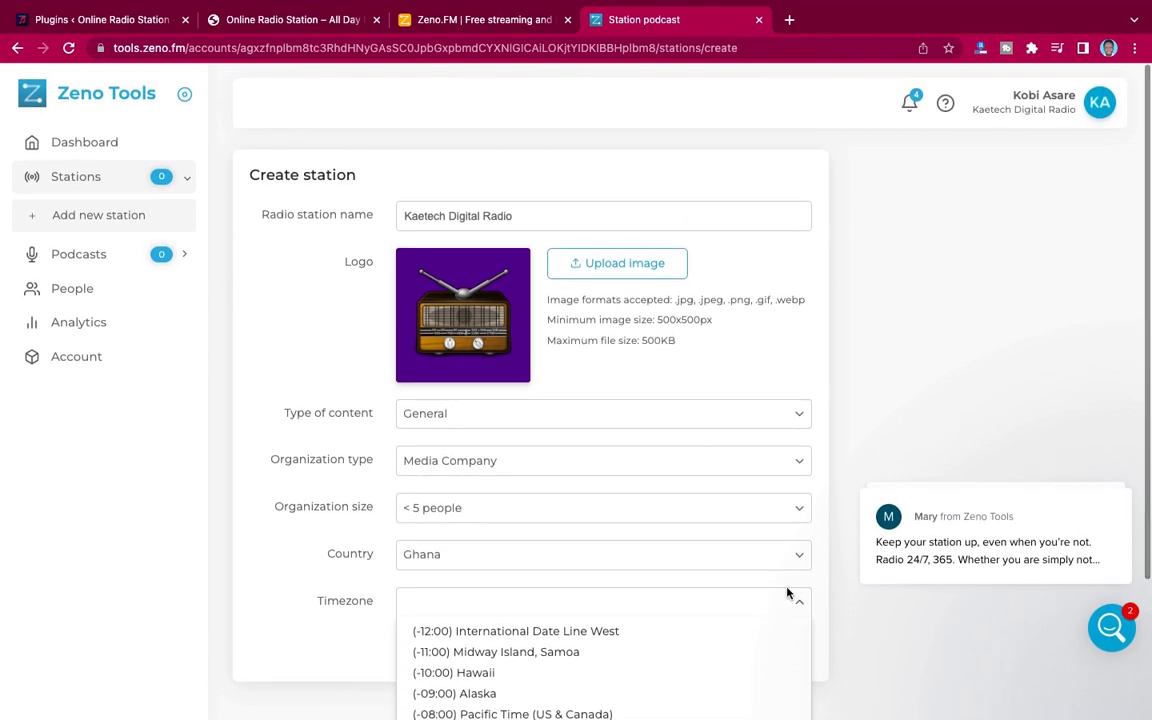
scroll(812, 573, "down", 5)
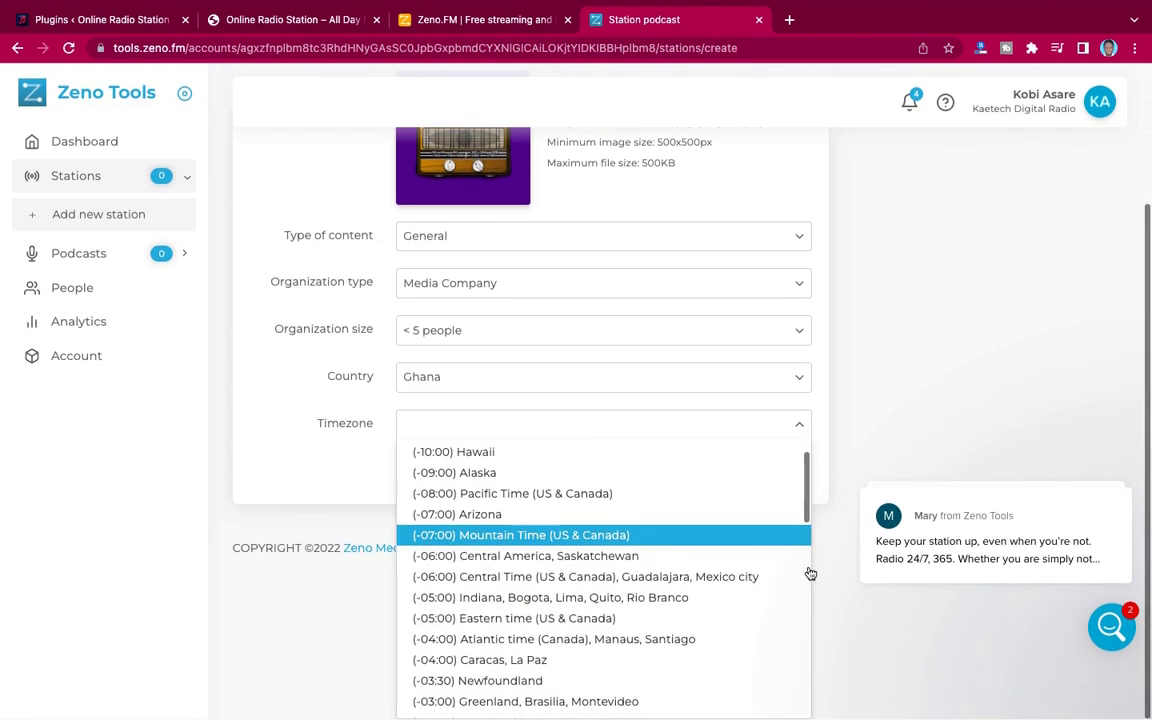
scroll(694, 650, "down", 3)
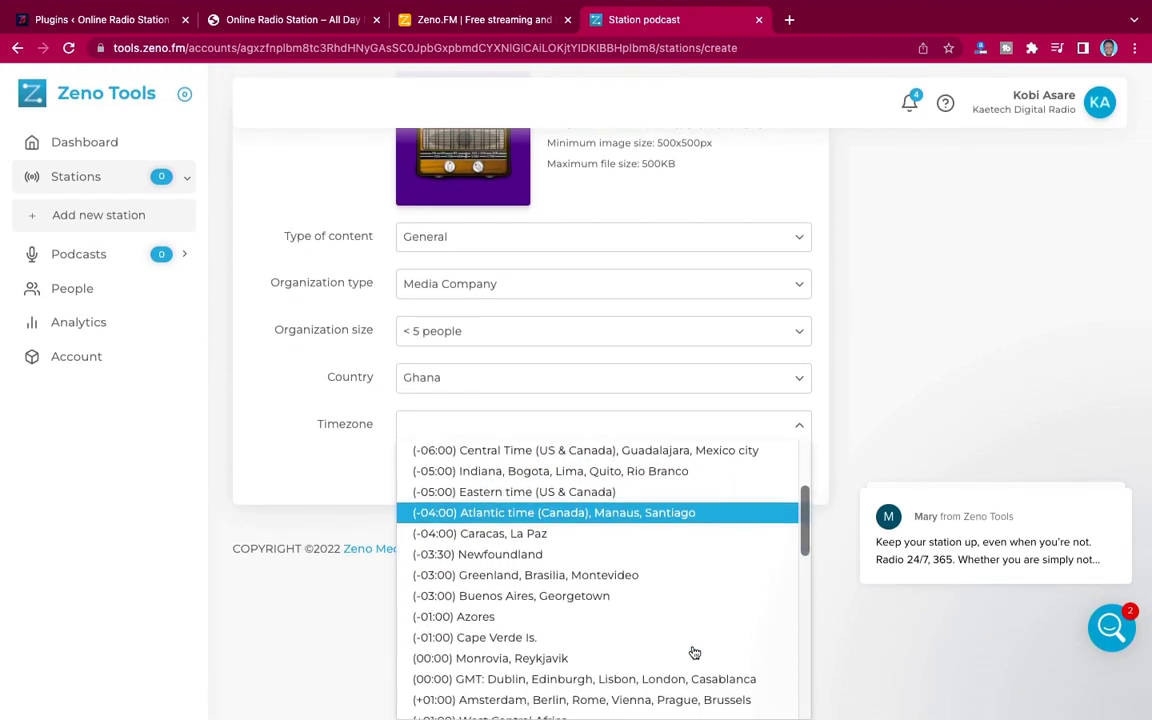
scroll(694, 650, "down", 1)
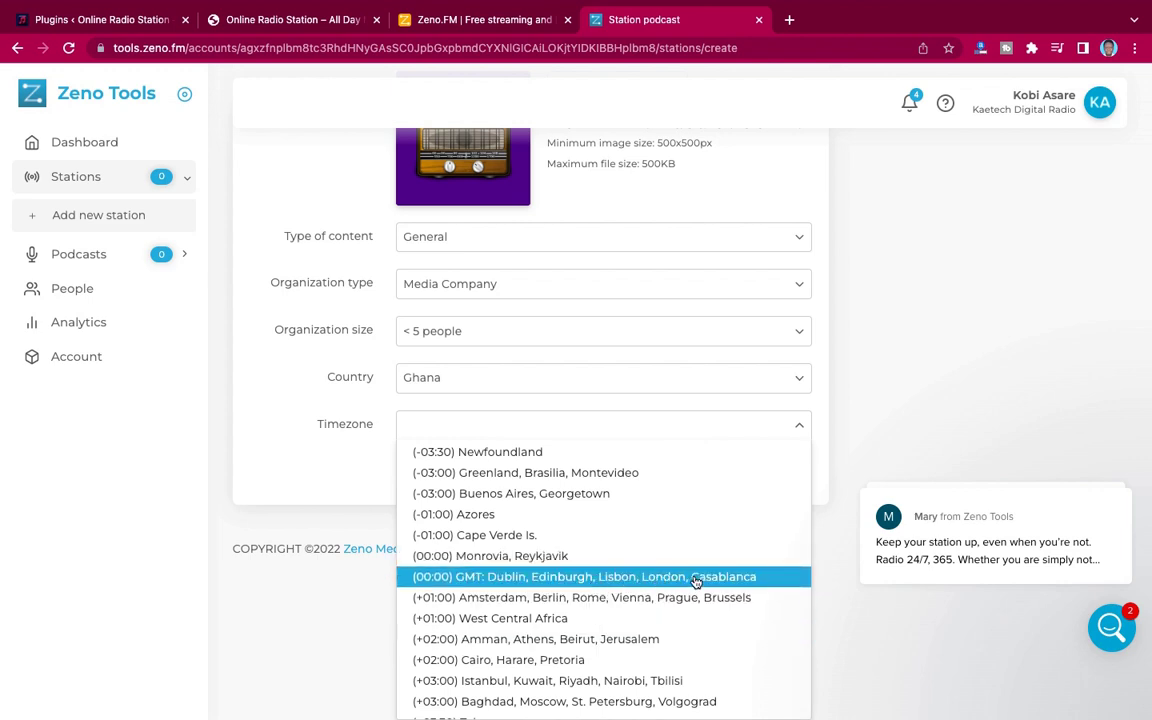
left_click(743, 580)
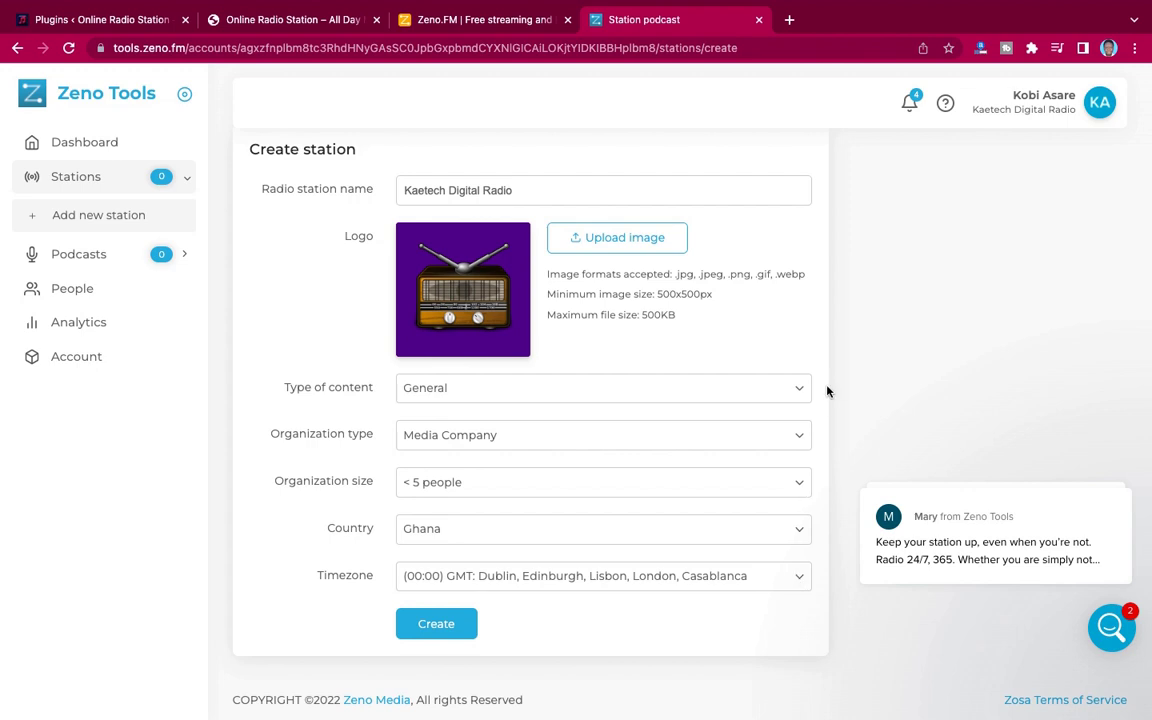
Review the completed station form and create the Kaetech Digital Radio station.
scroll(782, 533, "up", 1)
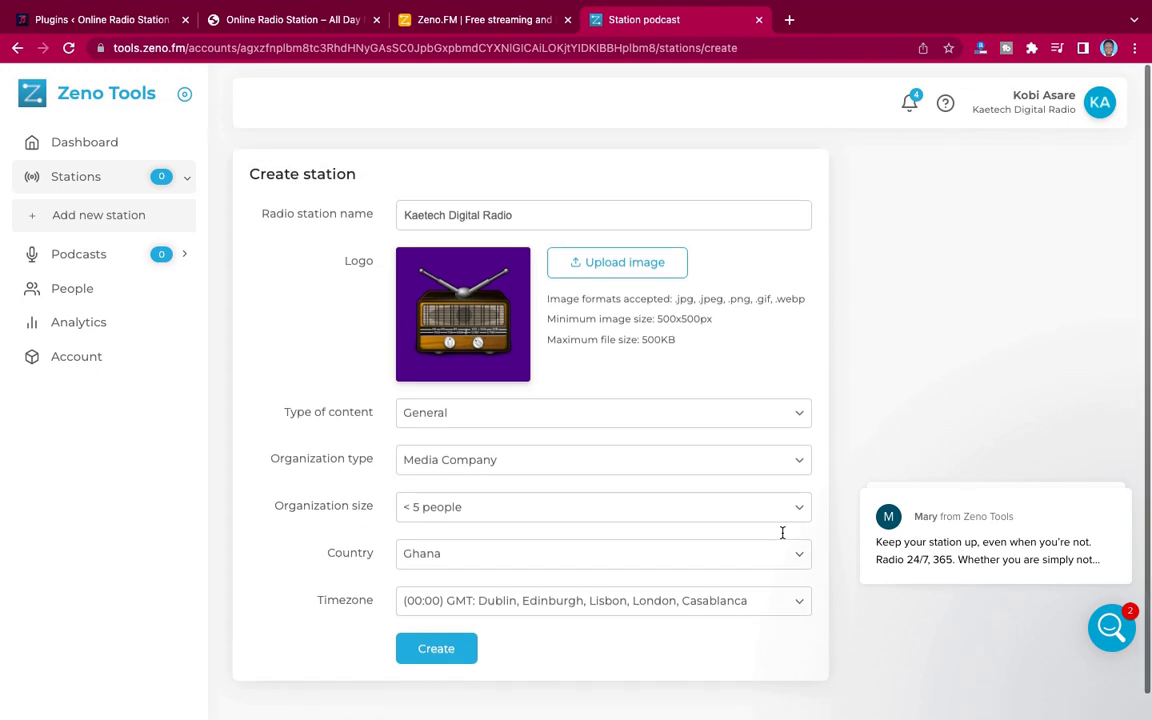
scroll(782, 533, "down", 1)
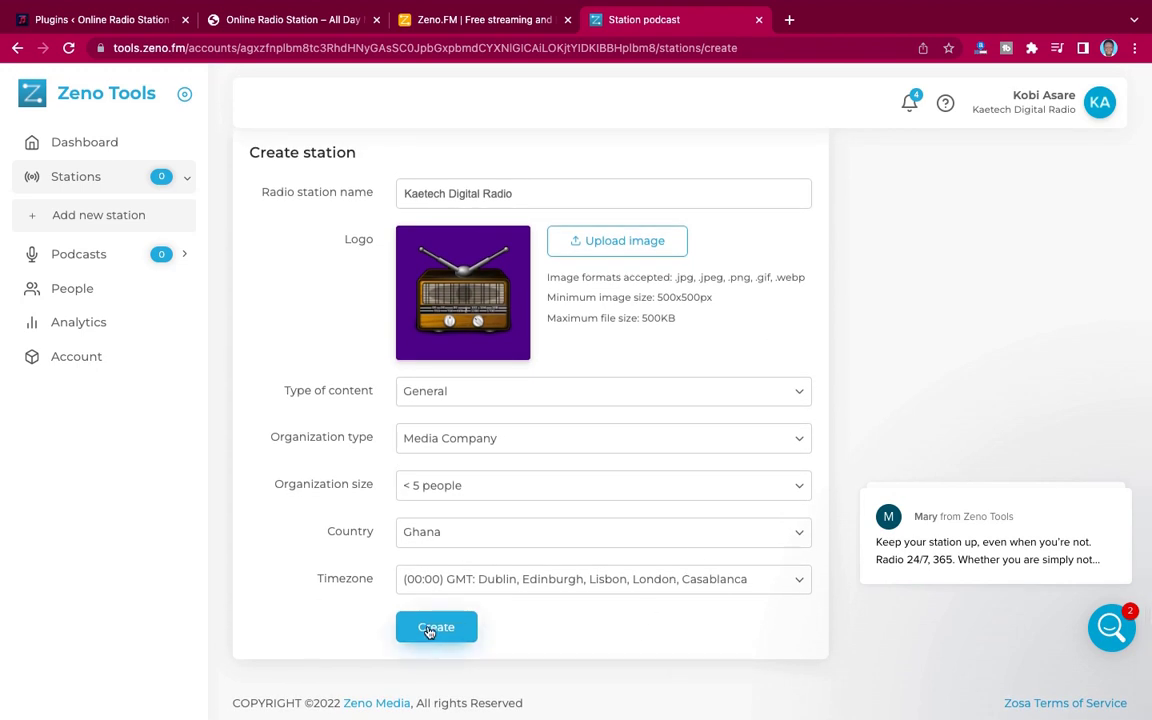
left_click(428, 627)
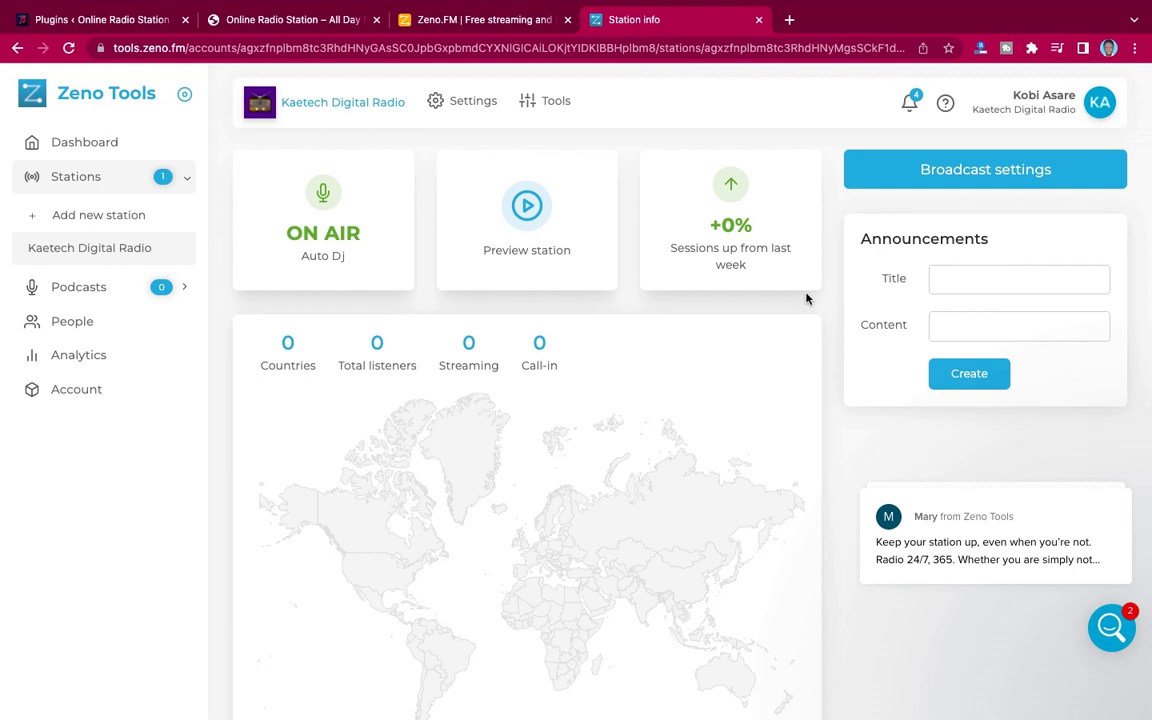
Clear all support chat messages from the station dashboard and dismiss the mail notification.
scroll(828, 332, "down", 2)
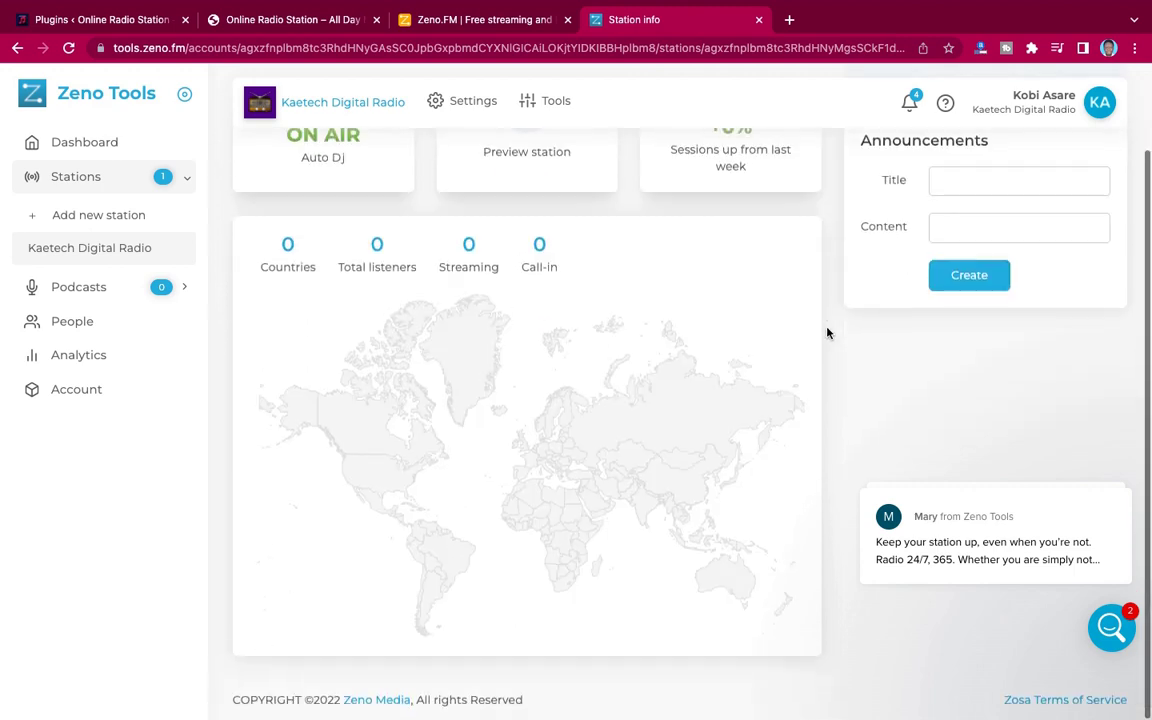
scroll(827, 333, "up", 2)
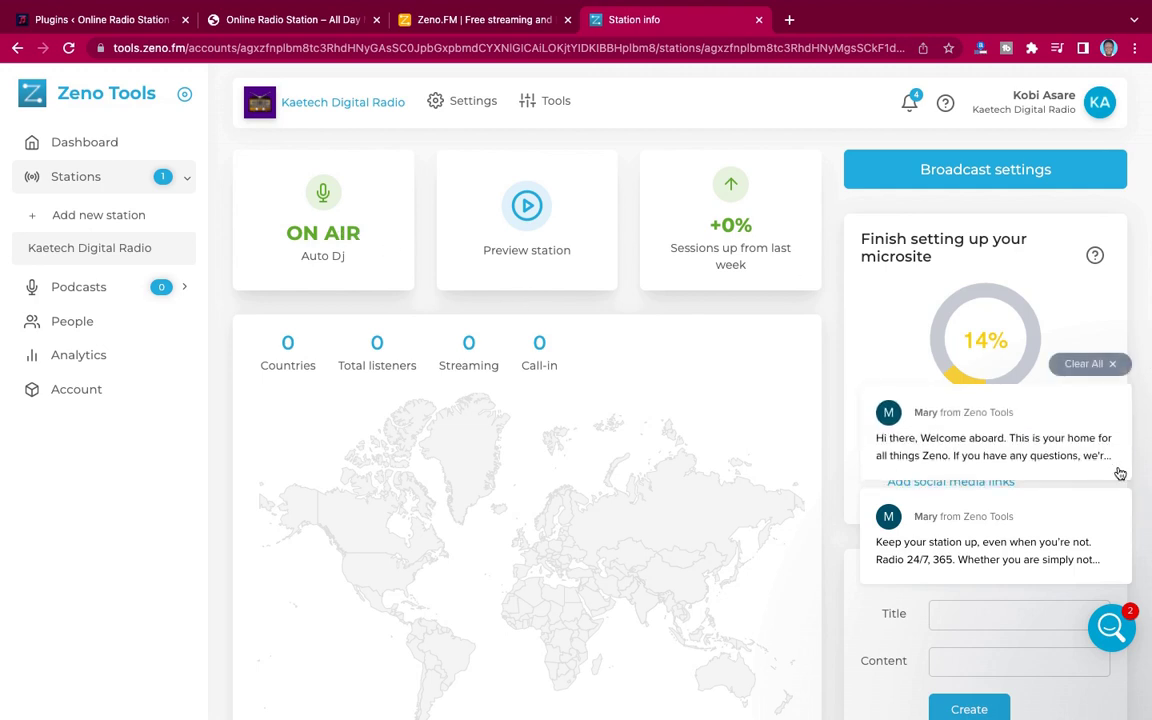
mouse_move(1106, 432)
scroll(1106, 432, "down", 2)
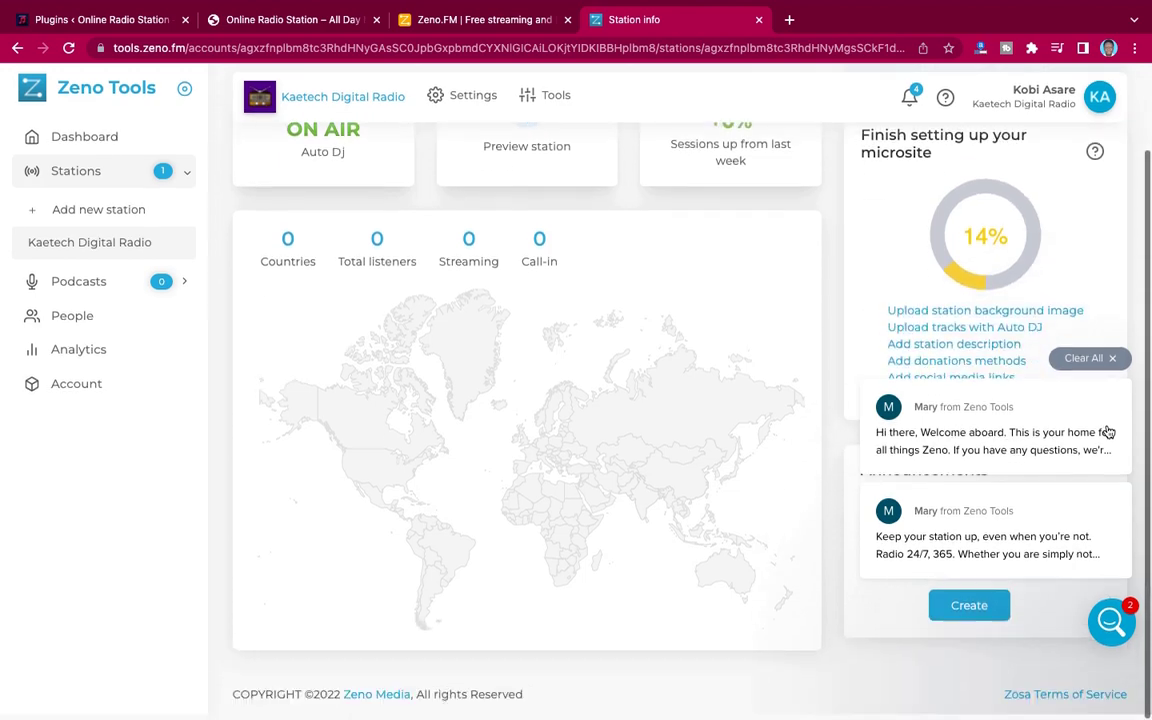
left_click(1108, 365)
scroll(1101, 461, "up", 2)
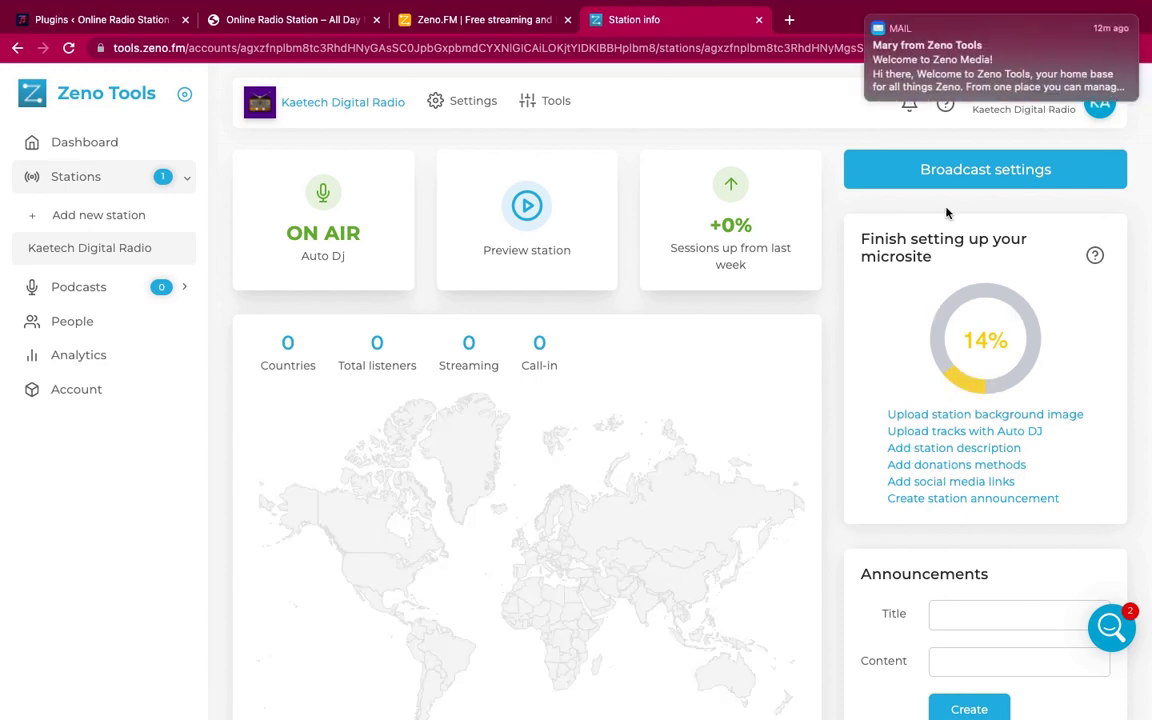
mouse_move(895, 37)
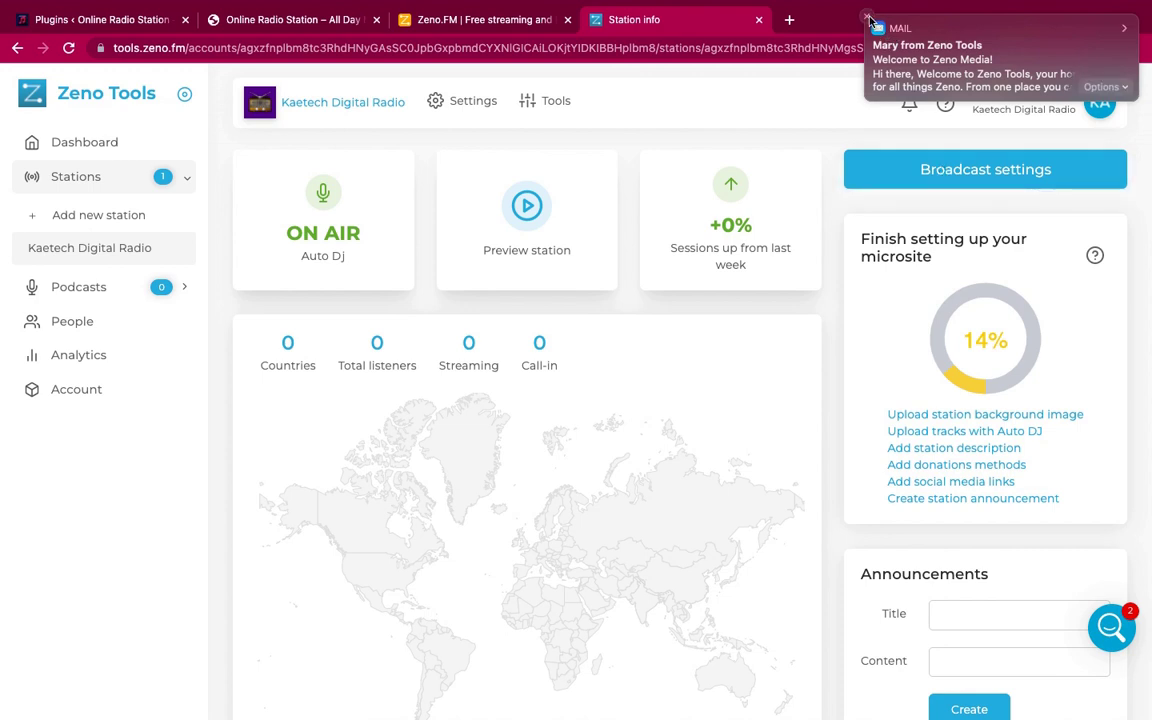
left_click(868, 19)
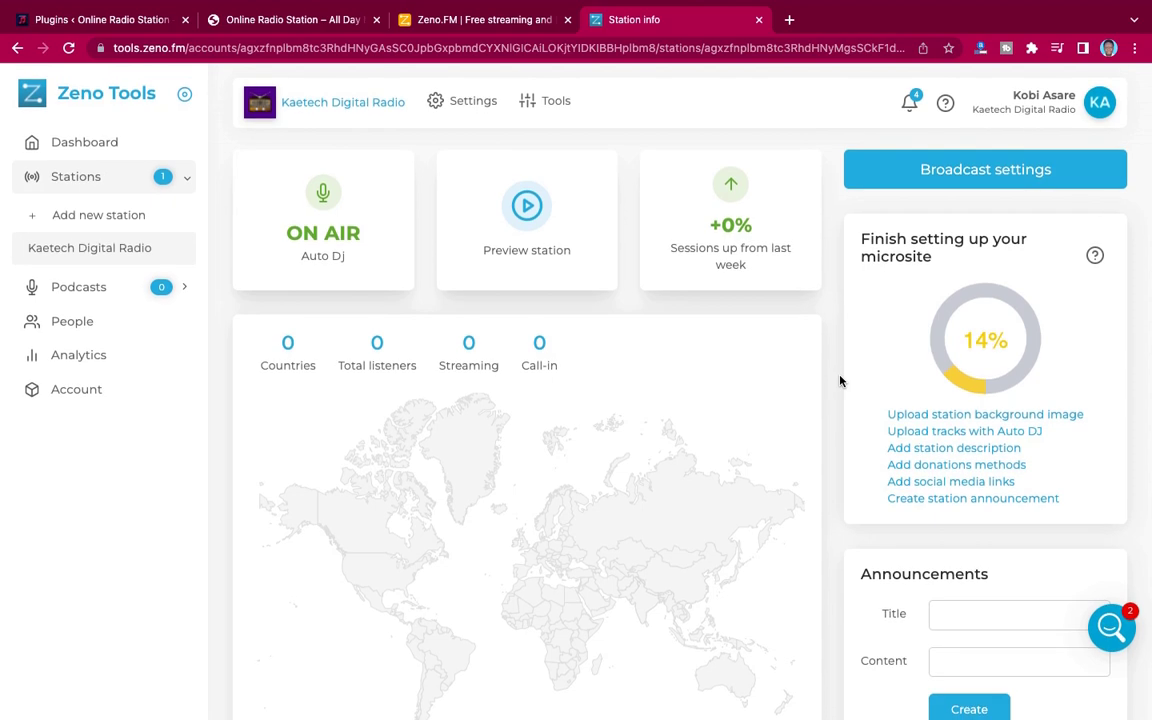
Copy the station URL from the Microsite page settings in the station's tools.
scroll(840, 381, "down", 2)
scroll(840, 381, "up", 2)
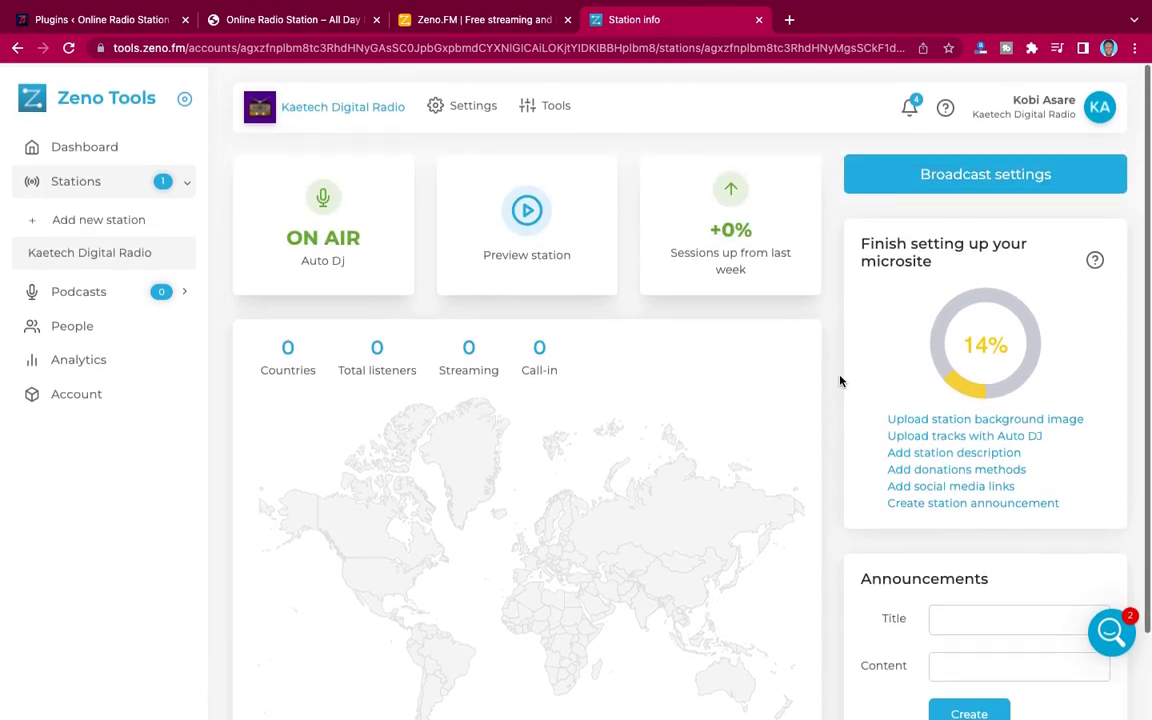
left_click(488, 108)
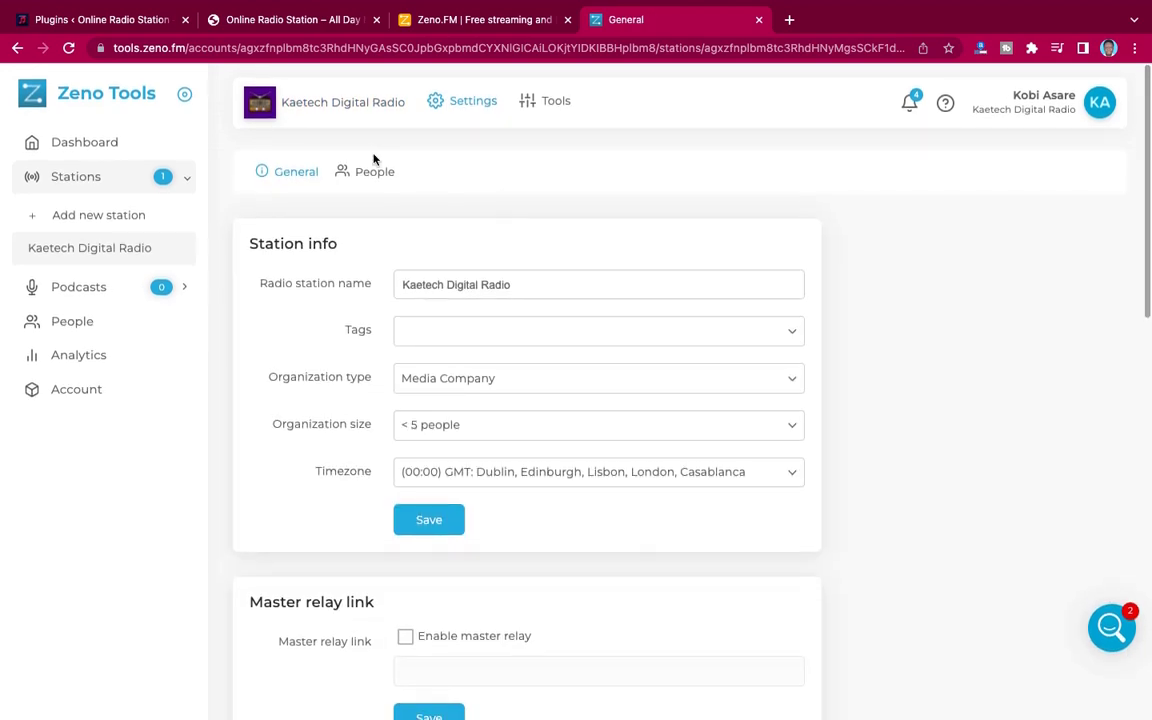
left_click(546, 101)
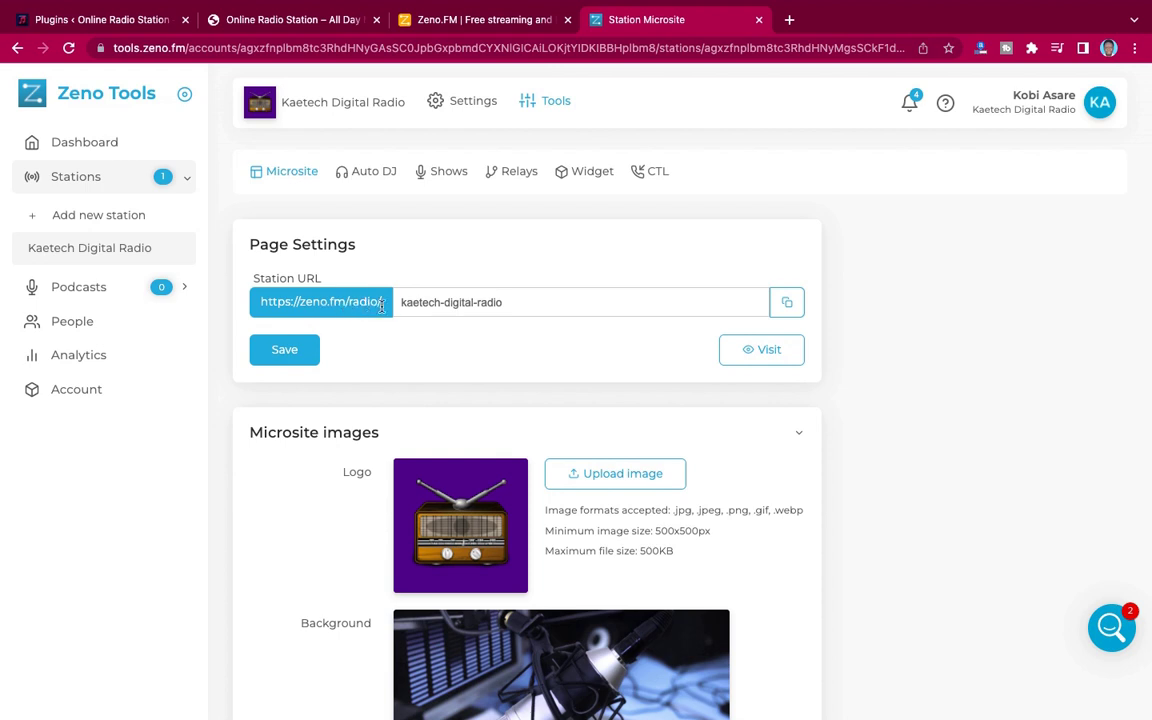
left_click(785, 302)
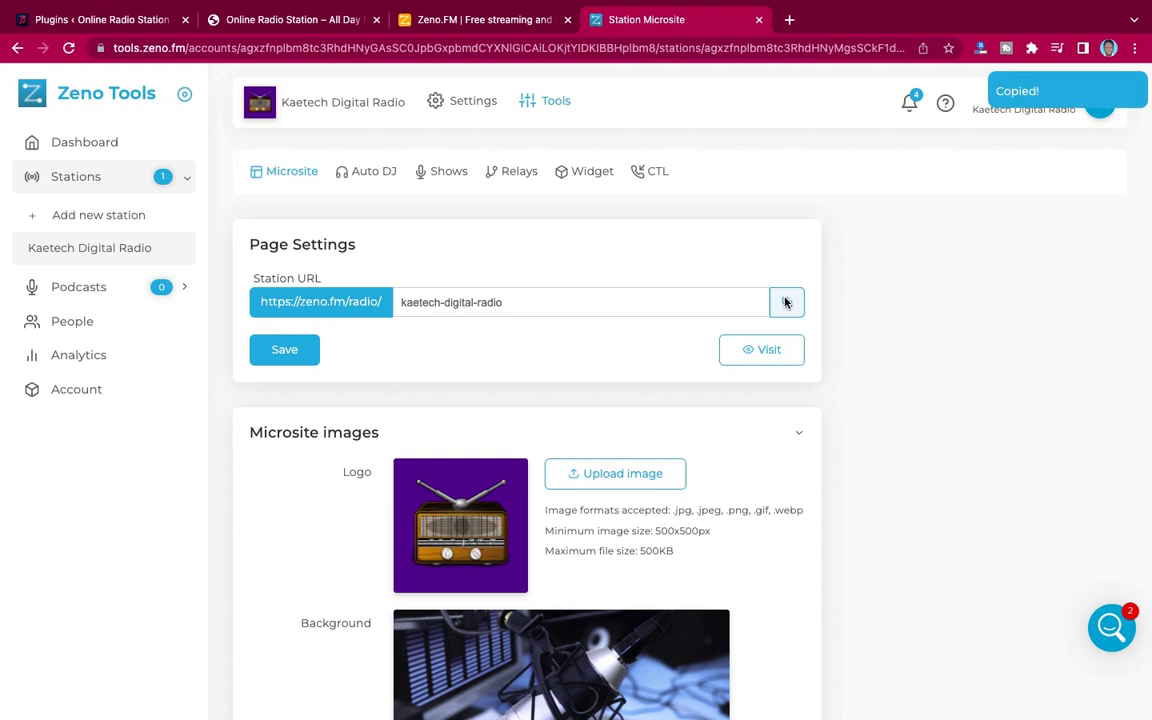
Visit the station's public microsite and look over its header, app download and similar stations sections.
left_click(753, 360)
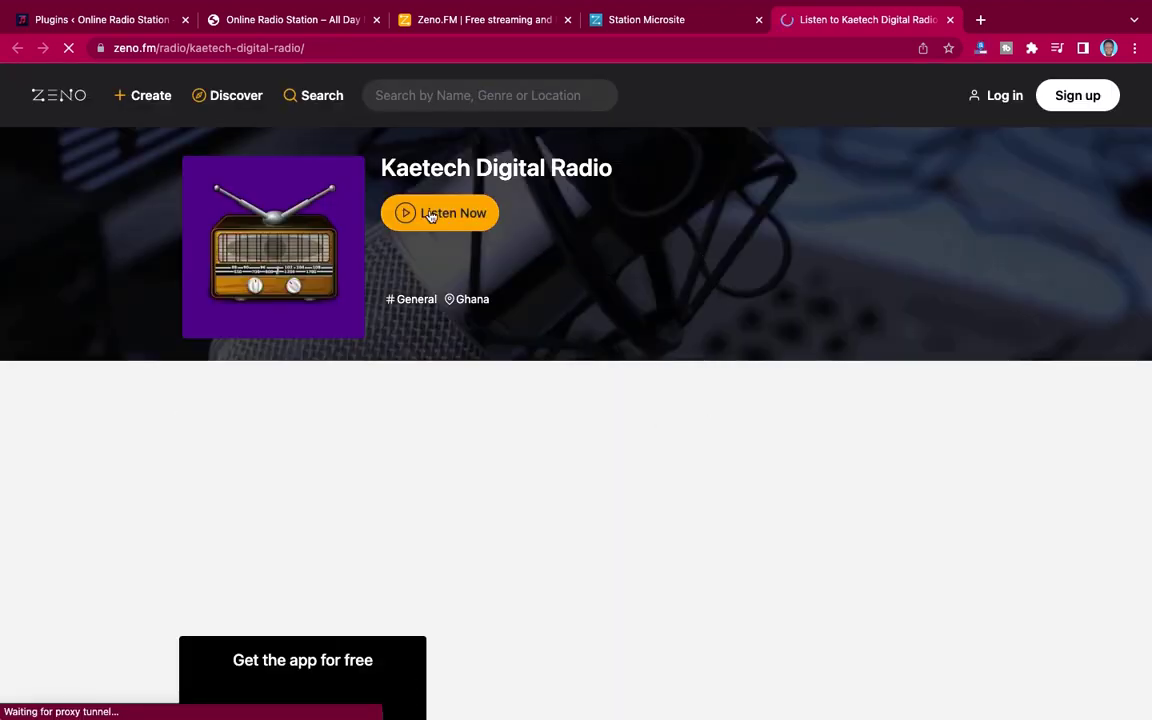
scroll(750, 401, "down", 4)
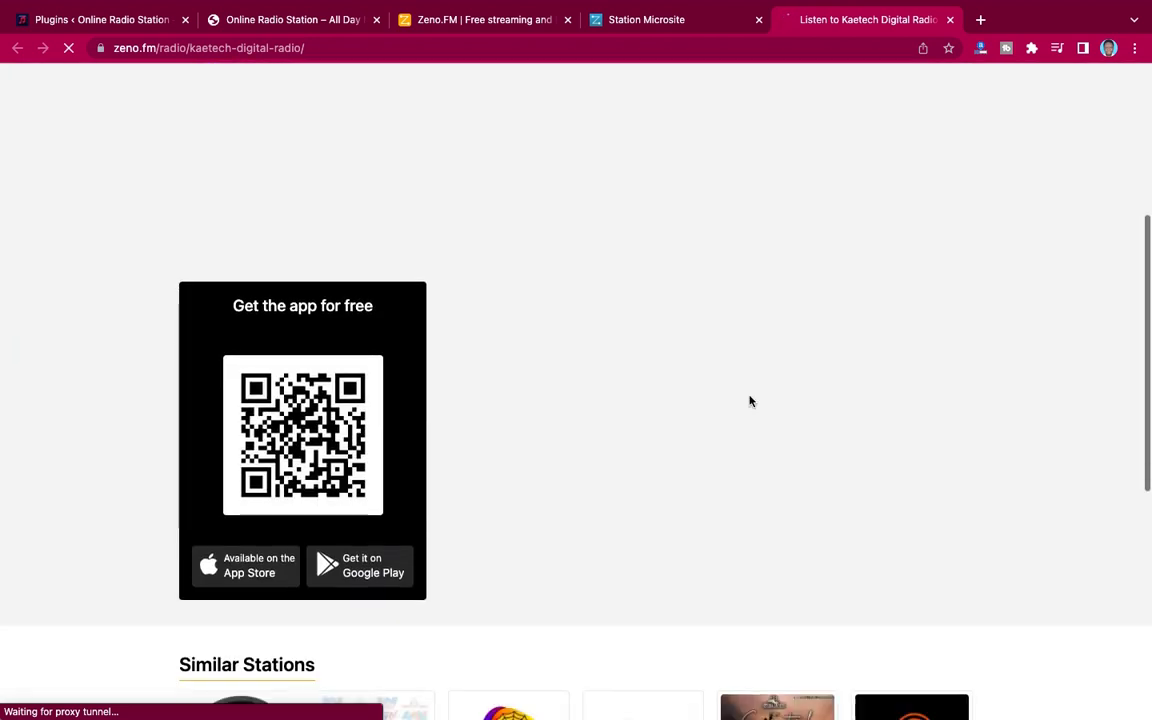
scroll(750, 401, "up", 2)
scroll(750, 401, "up", 2)
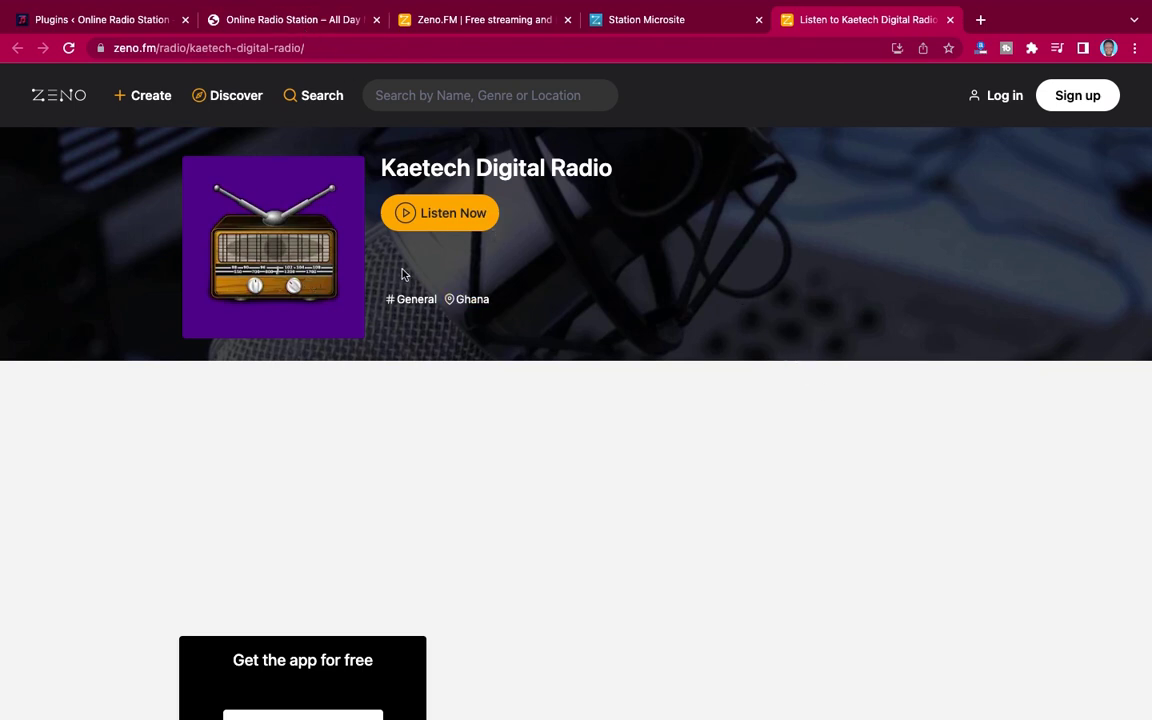
Switch to the Online Radio Station website and examine its home page's embedded Zeno player and station cards.
left_click(240, 28)
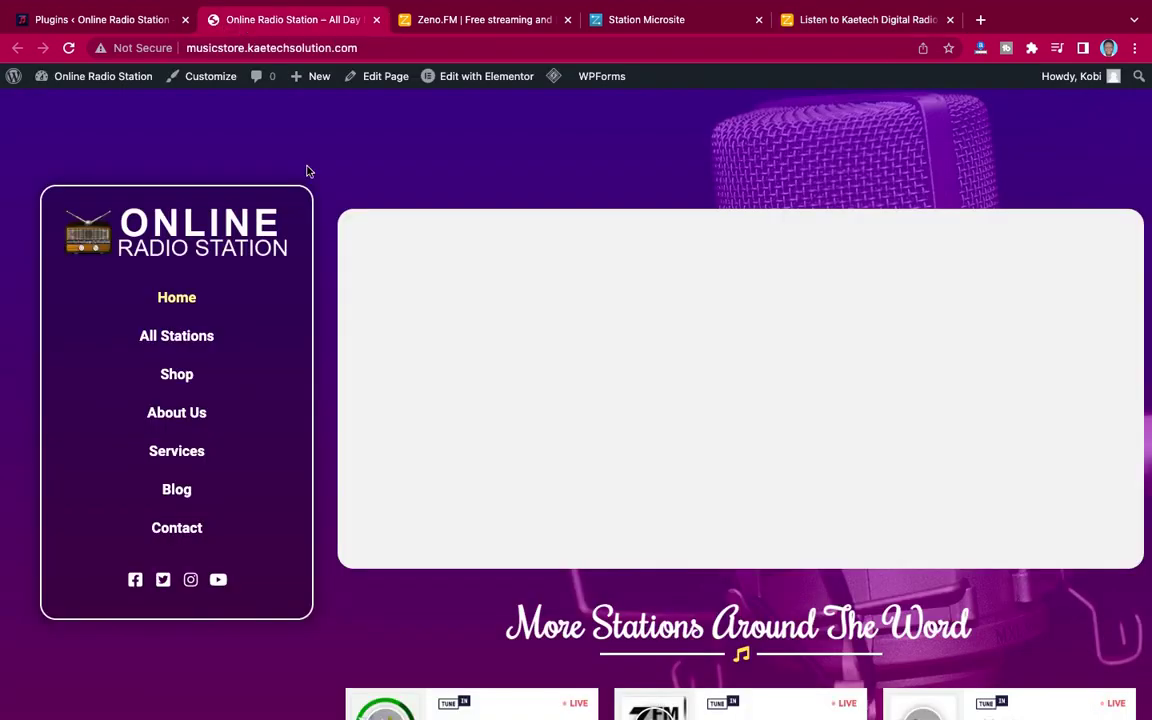
scroll(741, 388, "down", 5)
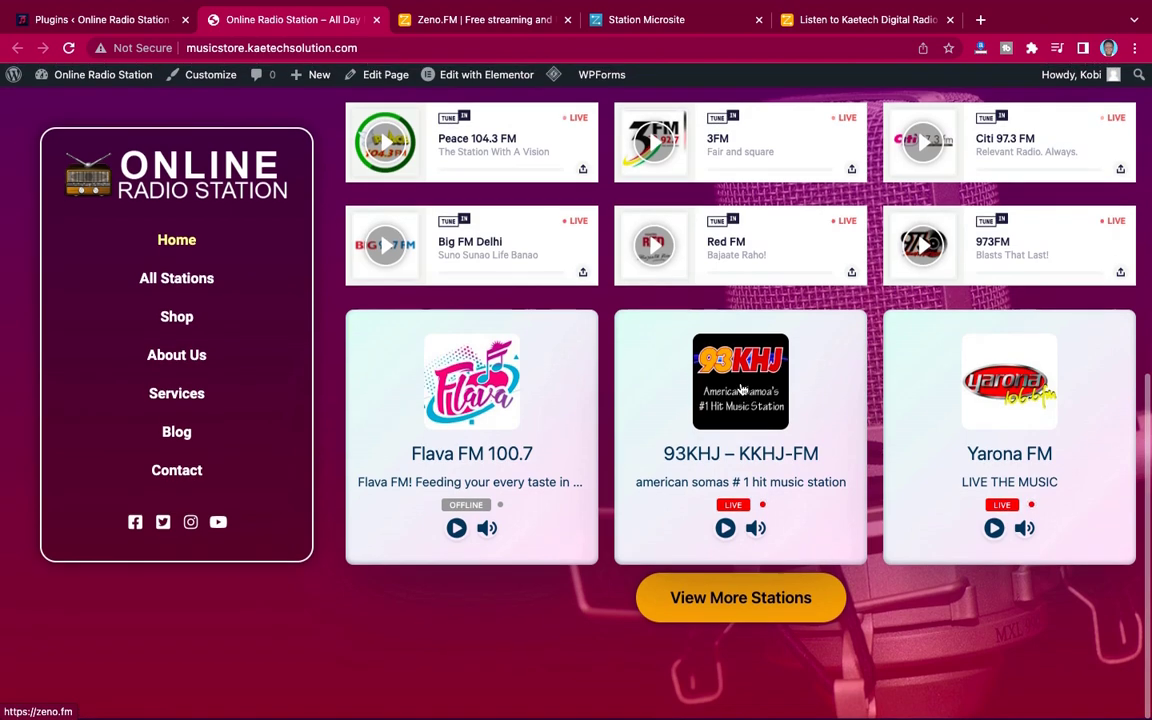
scroll(741, 388, "up", 7)
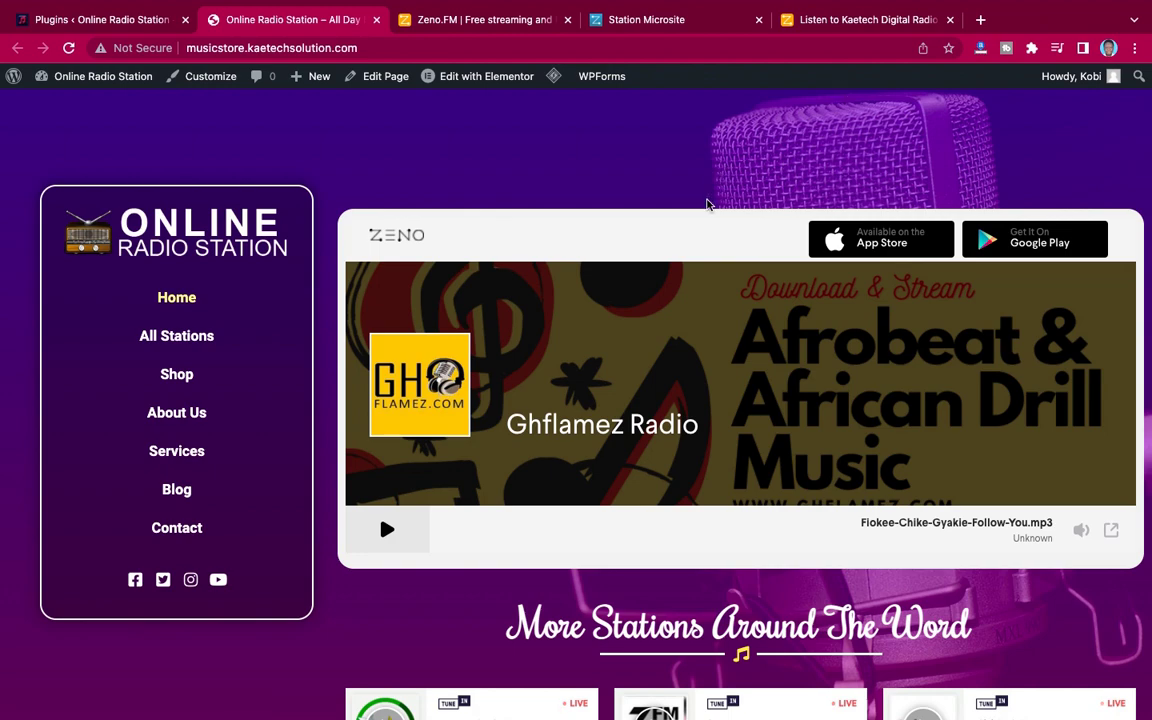
scroll(707, 204, "down", 4)
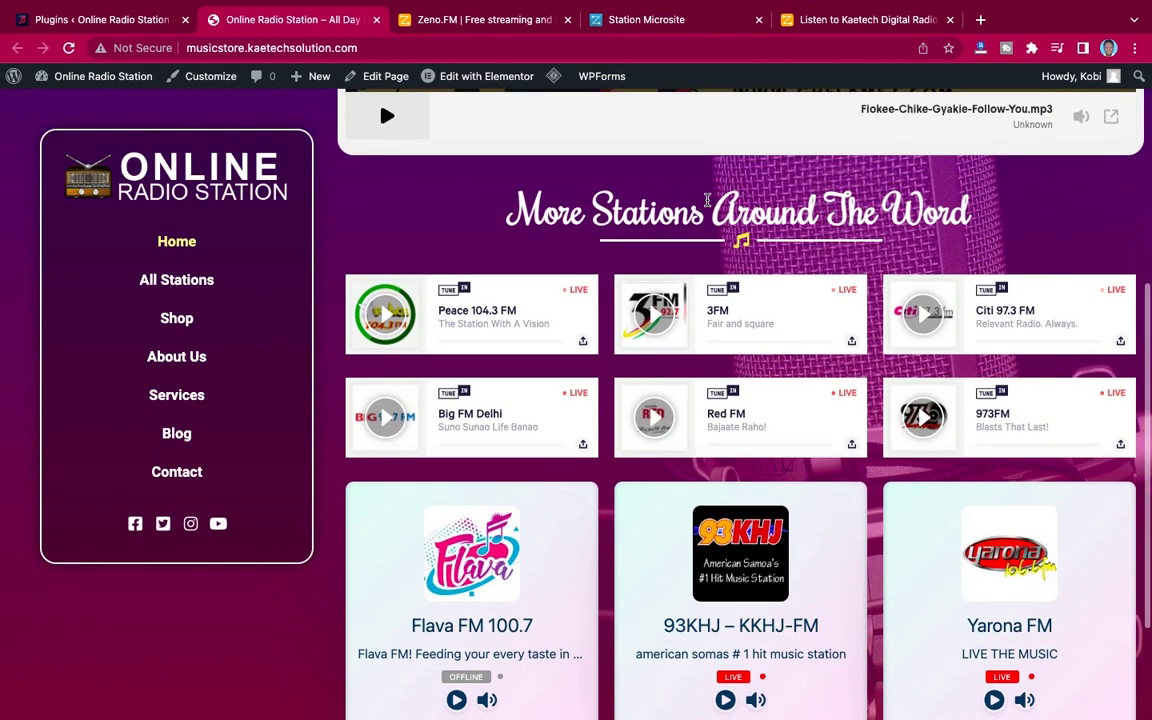
scroll(707, 200, "up", 4)
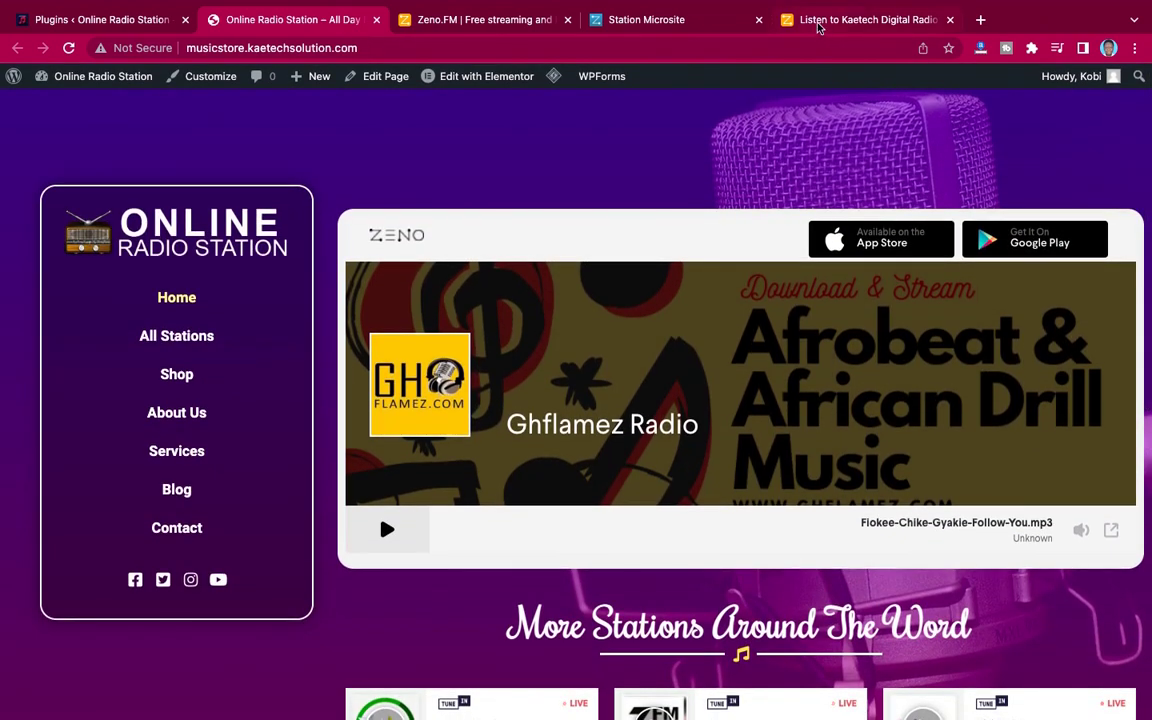
Return to the Kaetech Digital Radio public page and review its content down to the footer links.
left_click(818, 26)
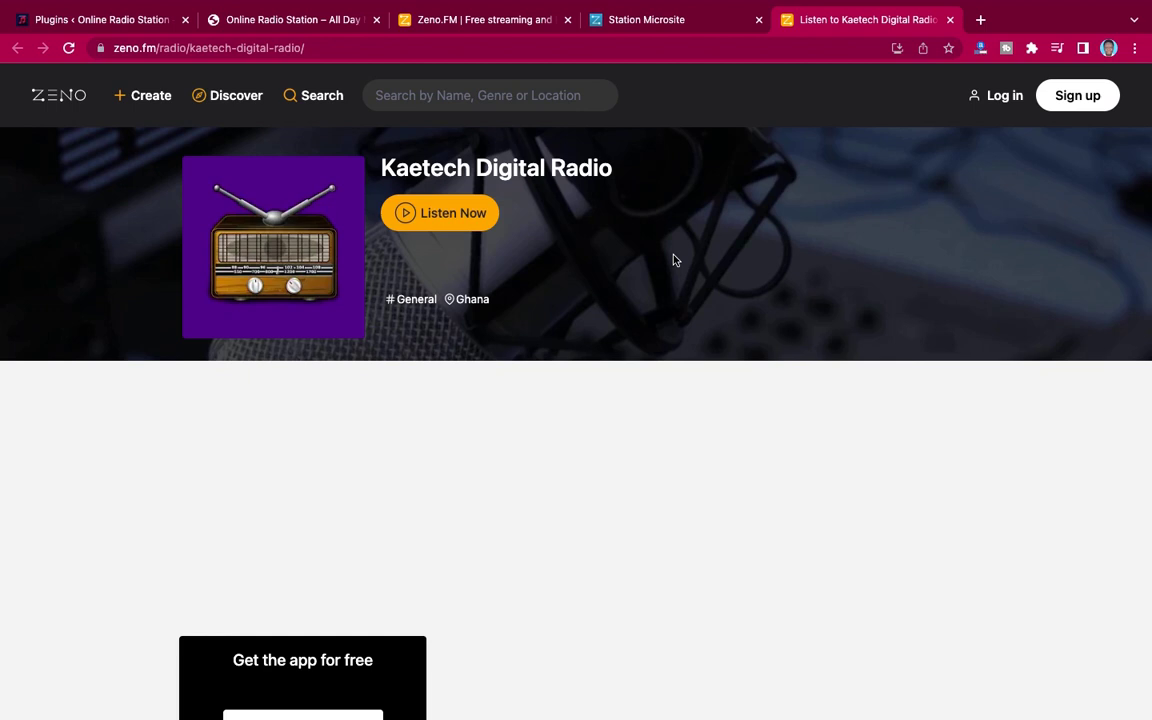
scroll(640, 303, "down", 8)
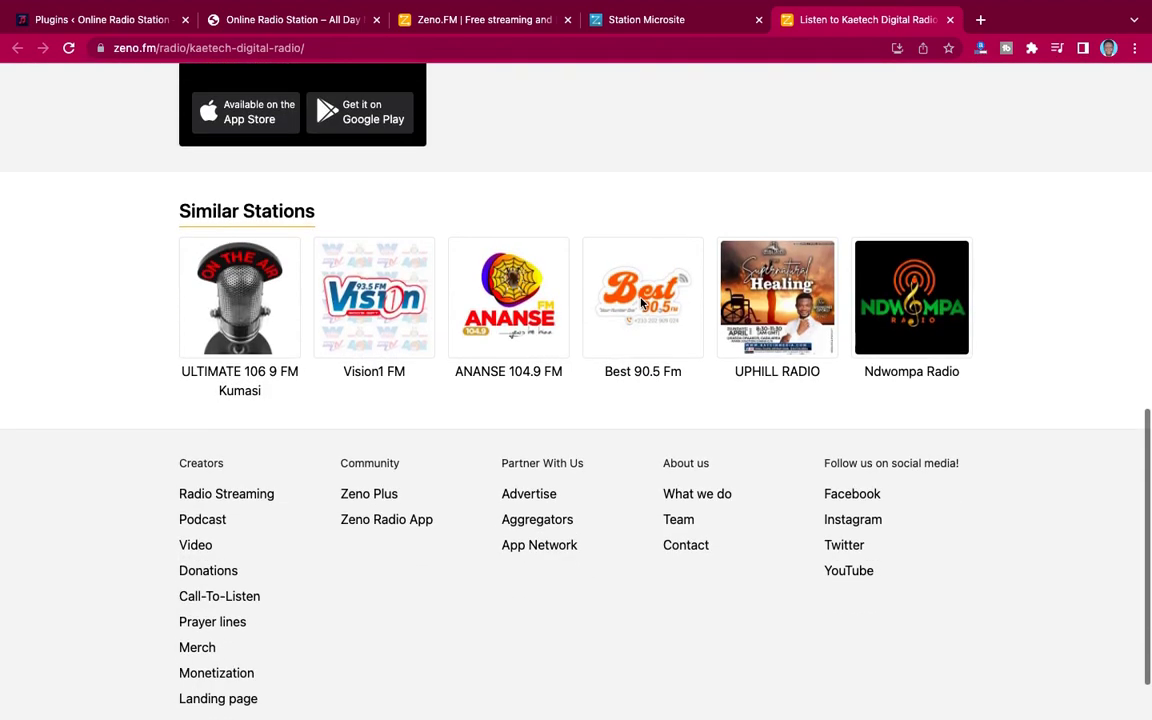
scroll(643, 305, "up", 4)
scroll(643, 305, "up", 4)
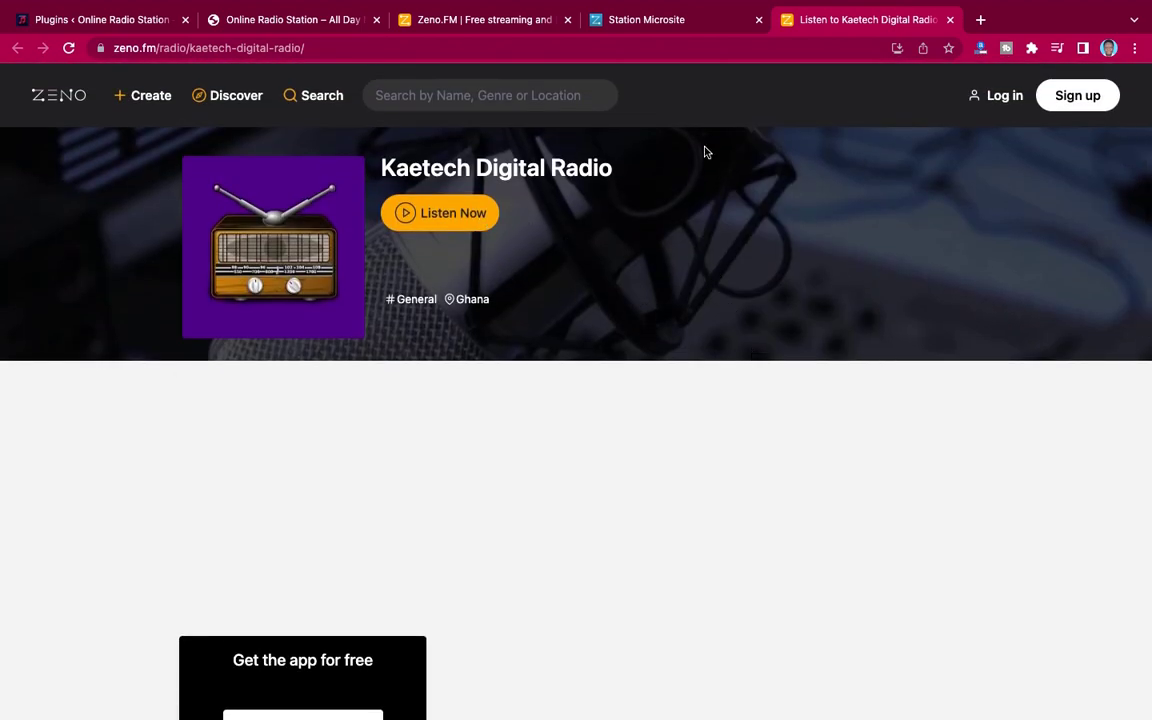
Return to the station's microsite settings and examine the logo and background image options and their size requirements.
left_click(677, 22)
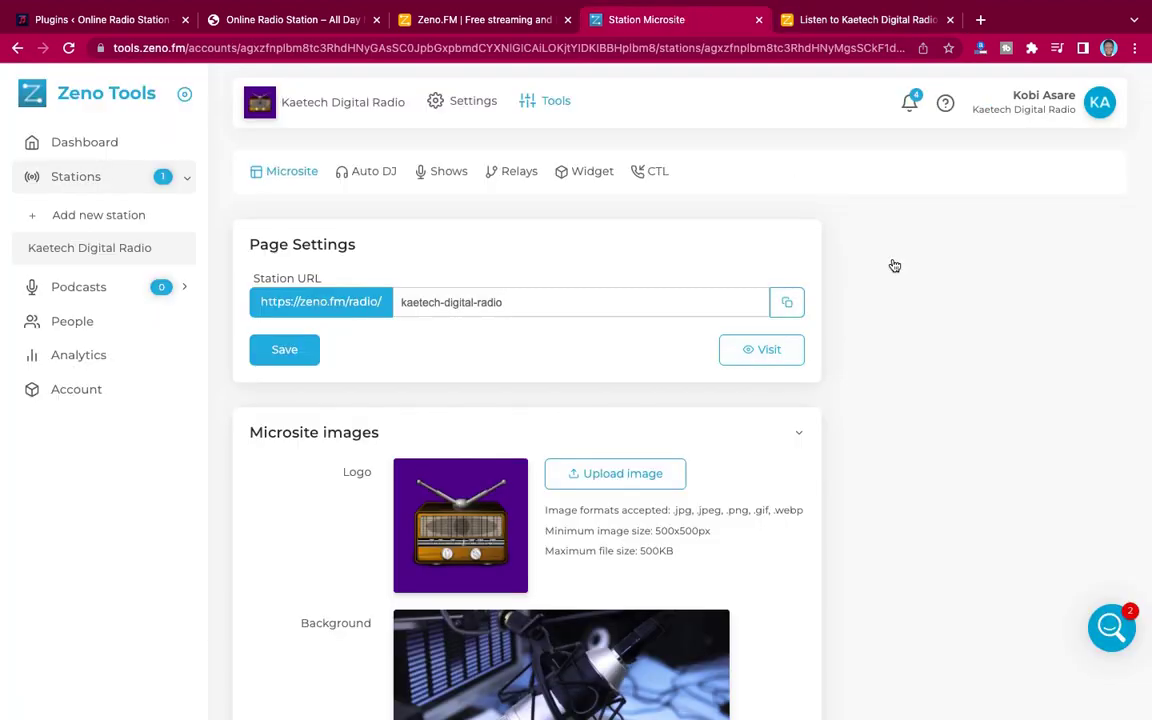
scroll(882, 450, "down", 5)
scroll(882, 450, "up", 5)
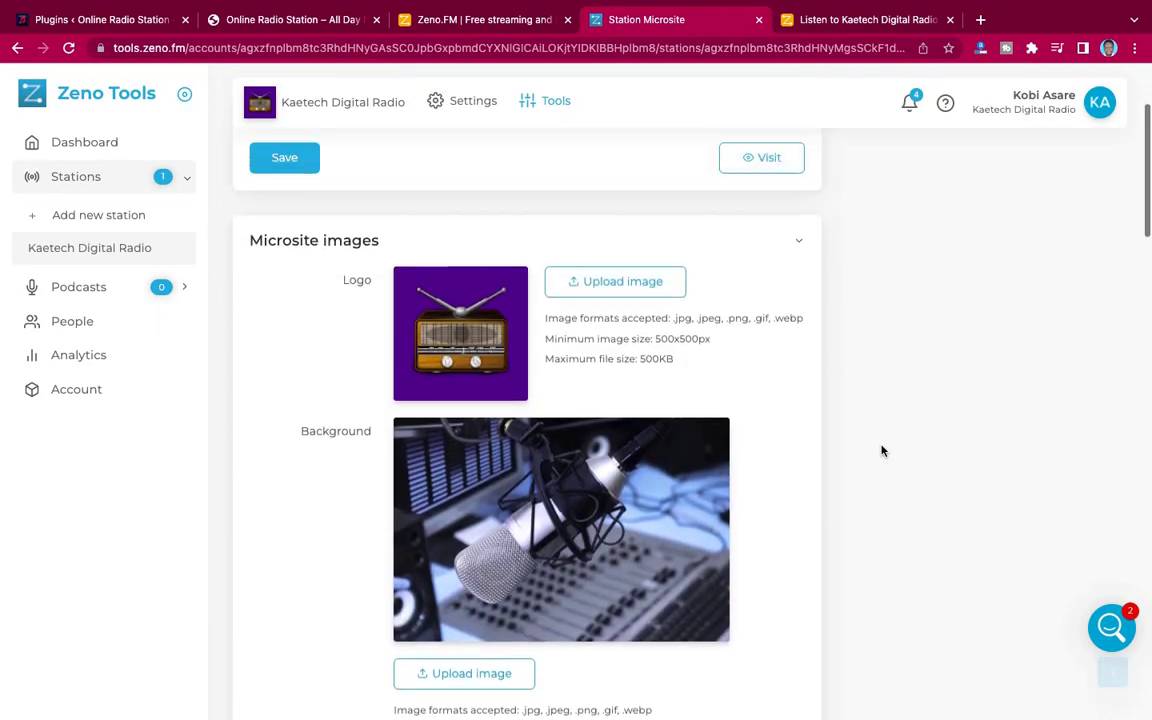
scroll(882, 450, "down", 3)
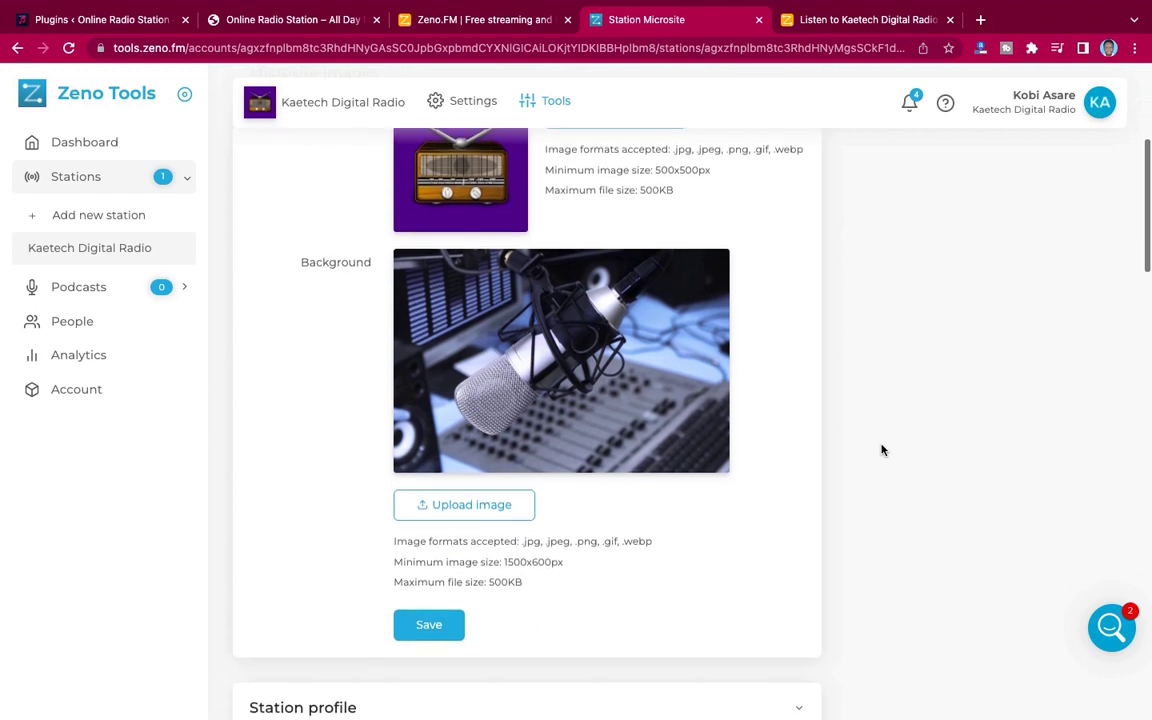
scroll(882, 450, "up", 4)
scroll(882, 457, "down", 2)
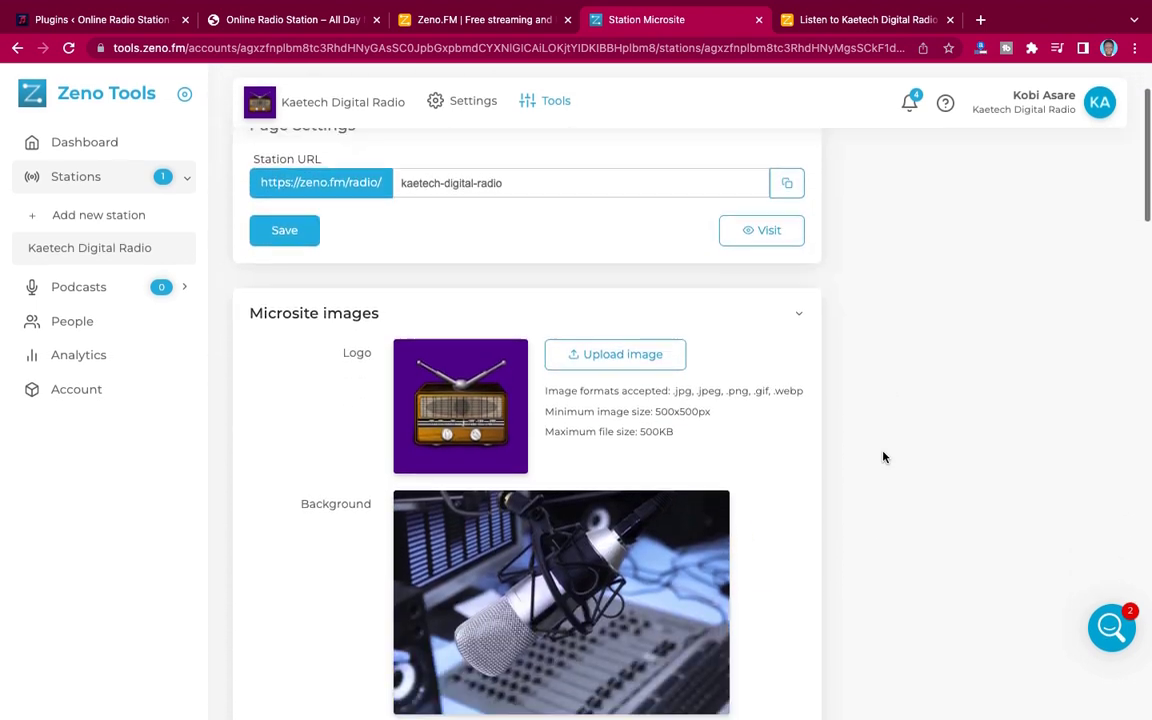
scroll(741, 605, "down", 3)
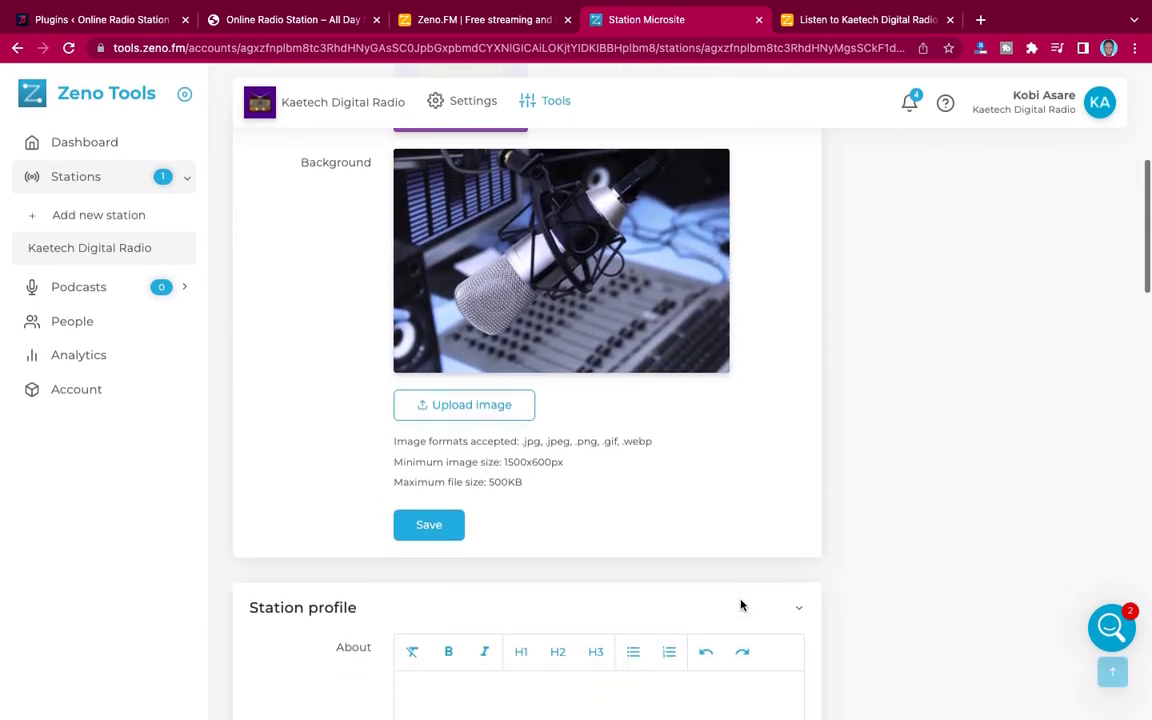
scroll(741, 605, "up", 1)
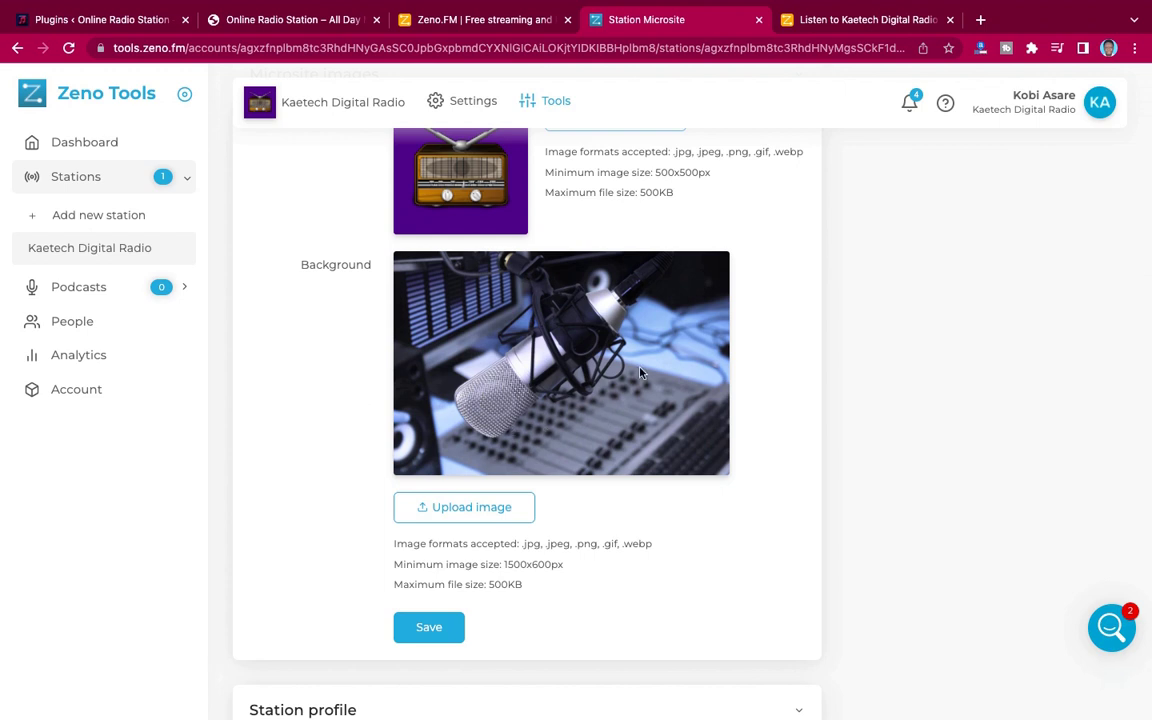
Compare the banner on the station's public page with the background image in the microsite settings.
left_click(855, 20)
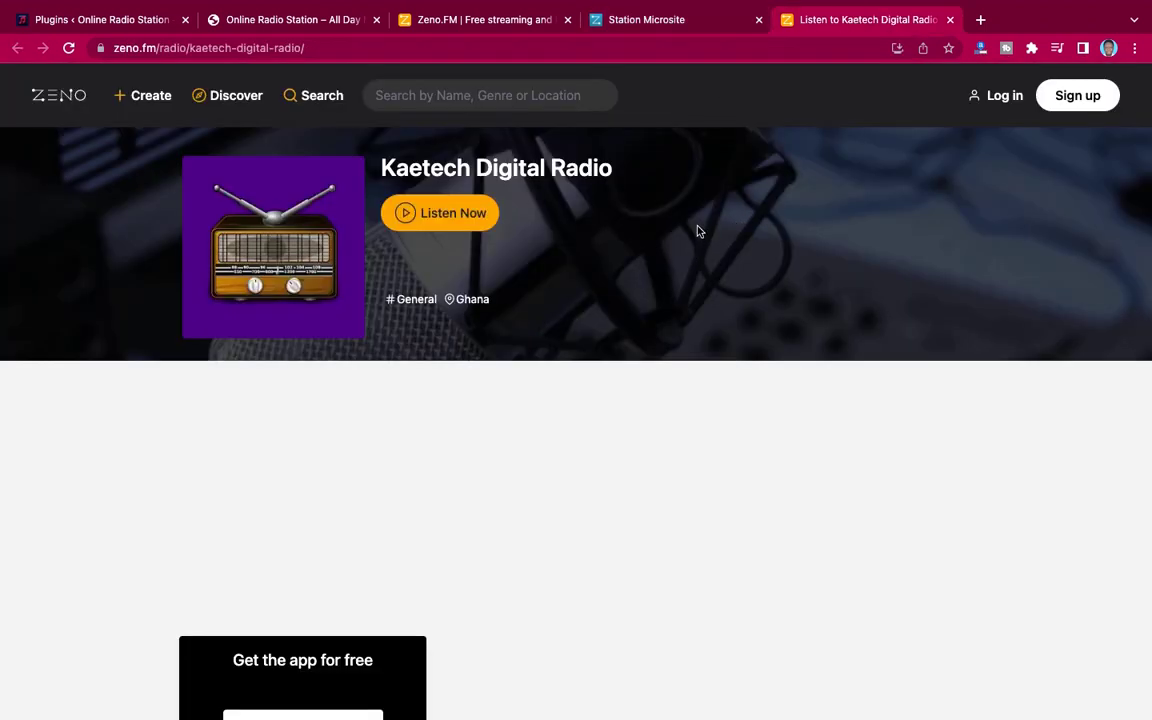
left_click(596, 21)
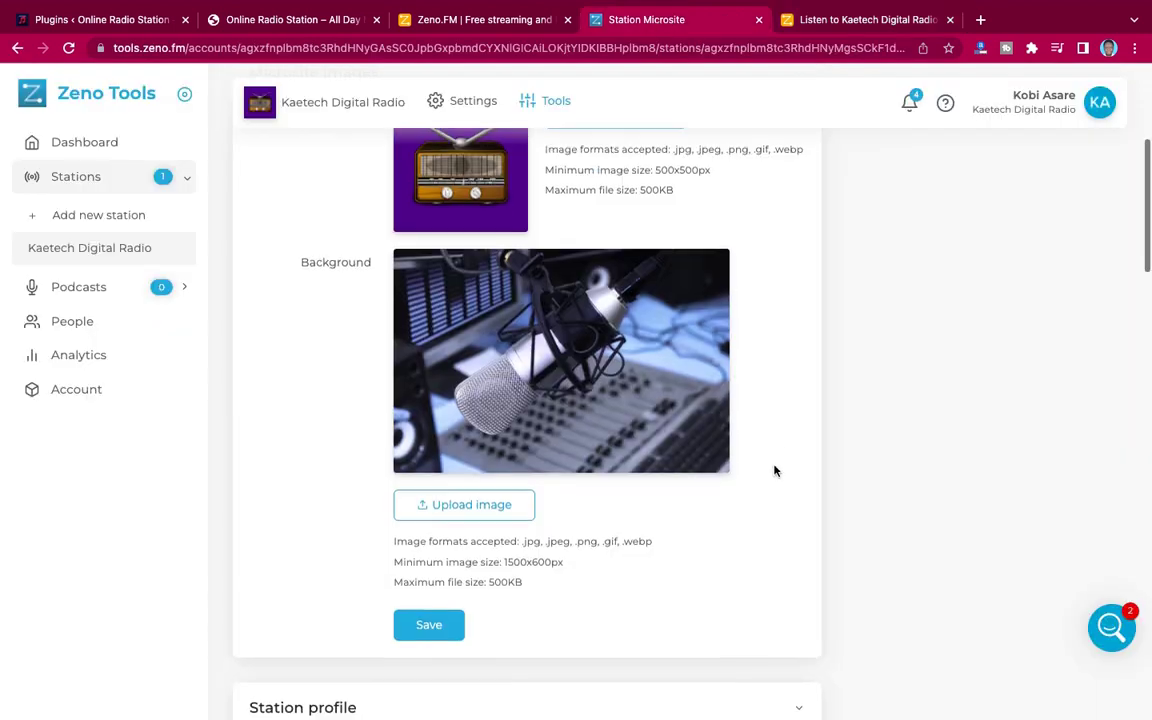
scroll(774, 470, "down", 3)
scroll(700, 400, "up", 2)
scroll(769, 489, "down", 1)
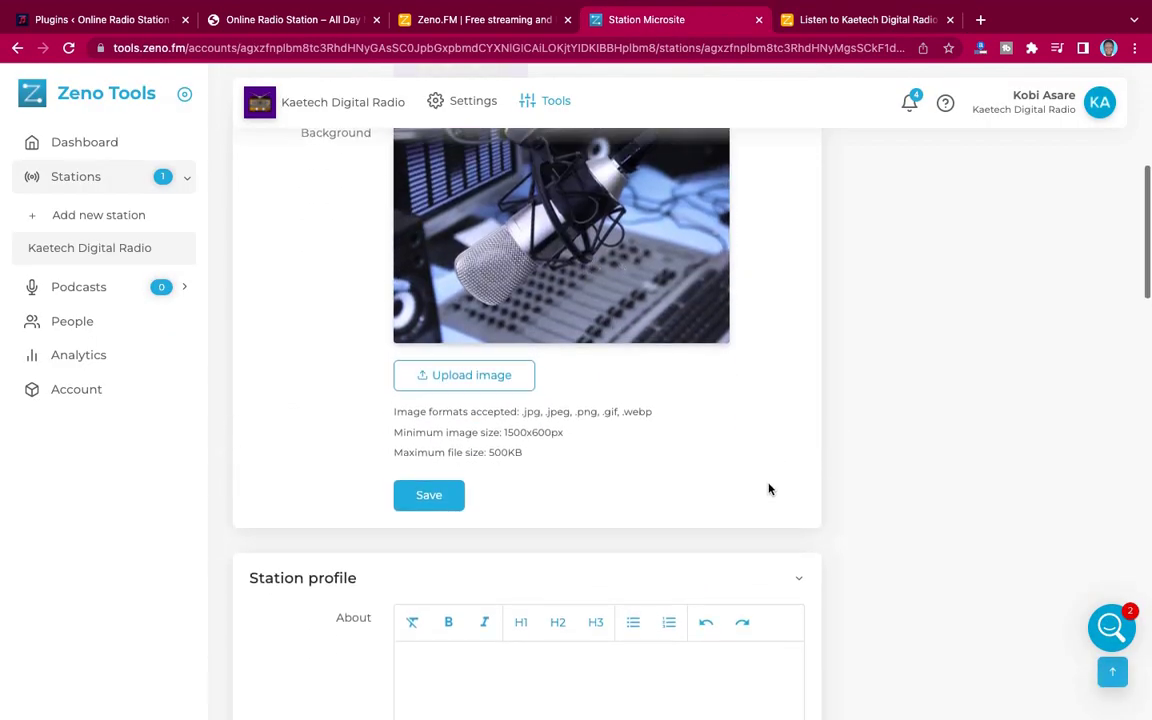
In the station profile, set the city to Accra and add Akan as a language.
scroll(769, 489, "down", 4)
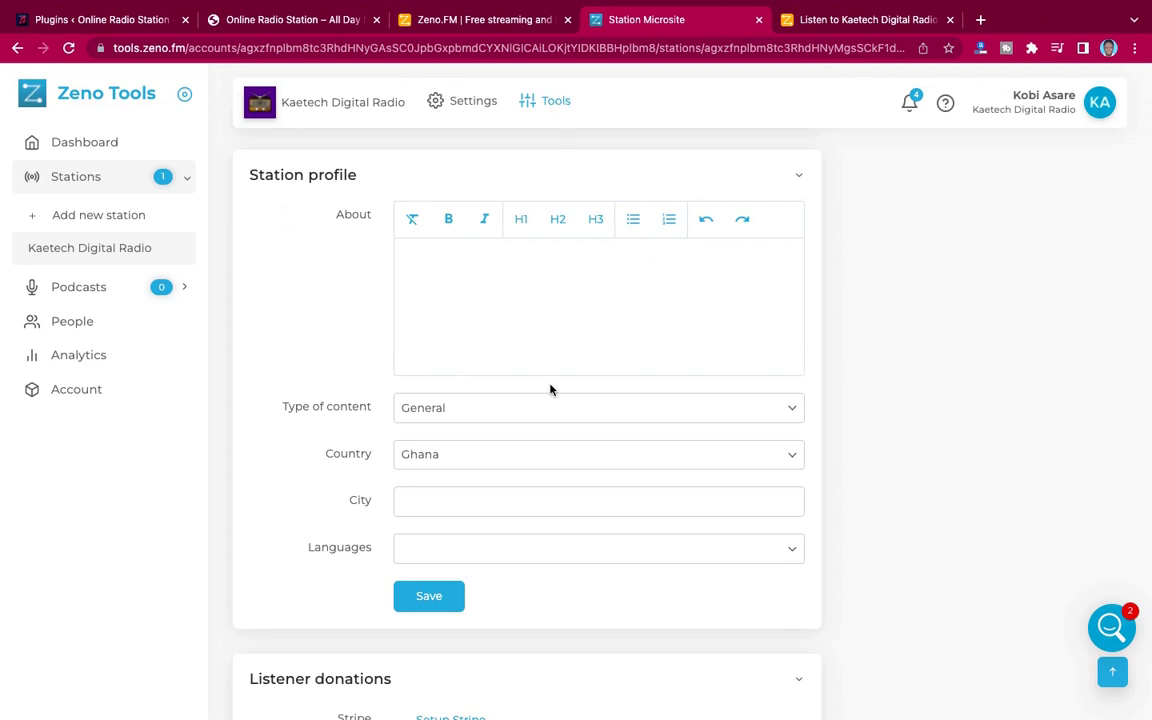
scroll(362, 448, "down", 3)
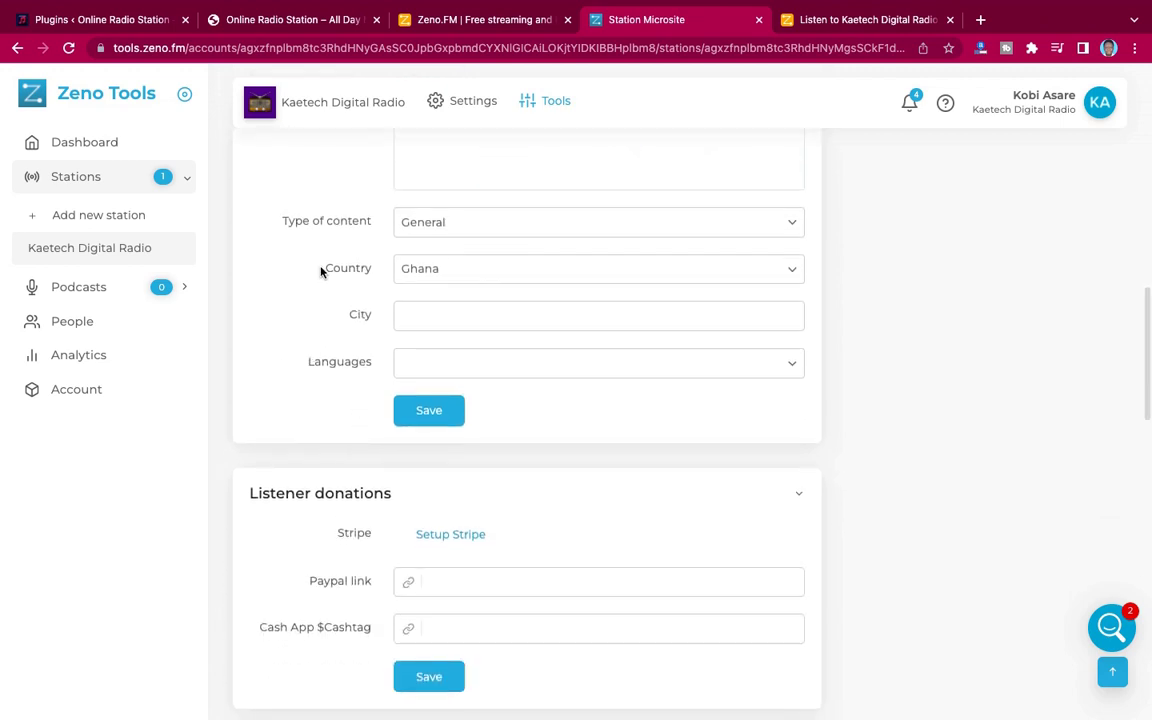
left_click(452, 318)
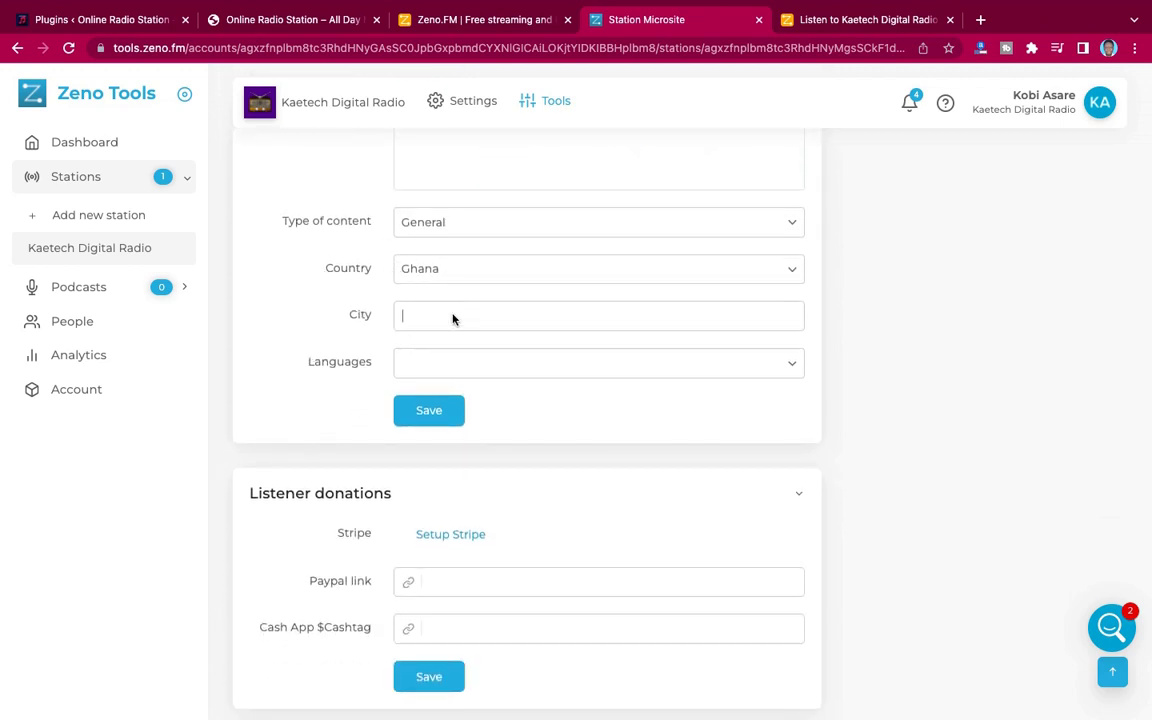
type("Accra")
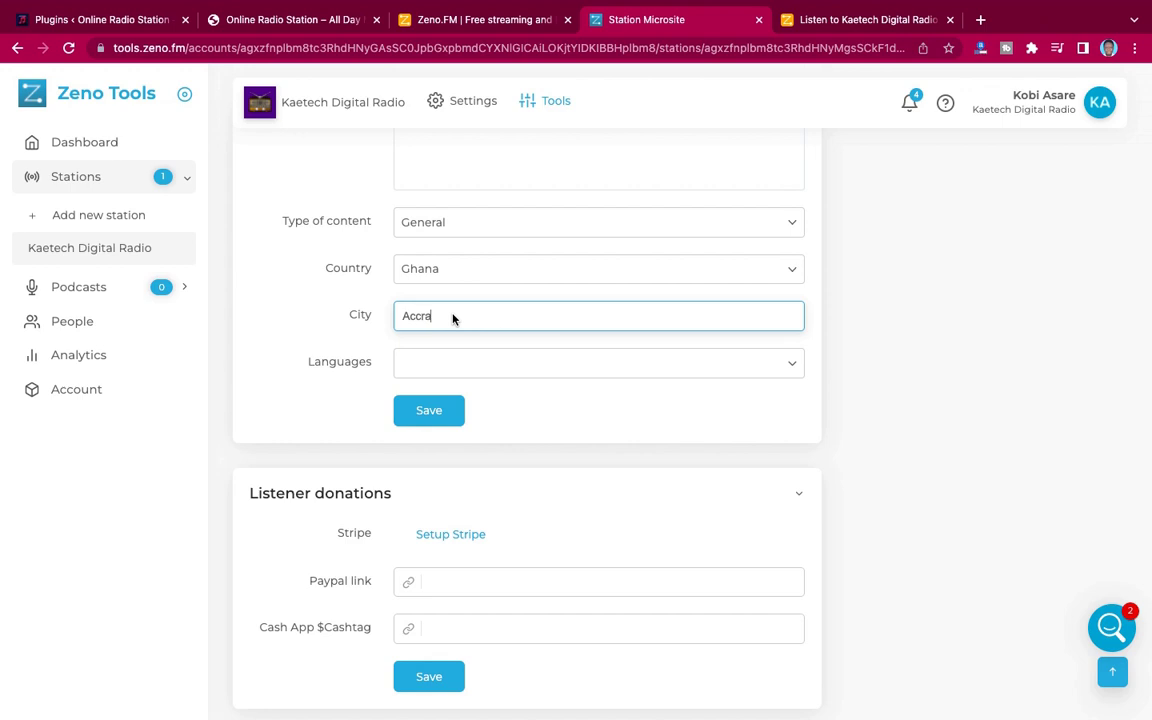
left_click(440, 362)
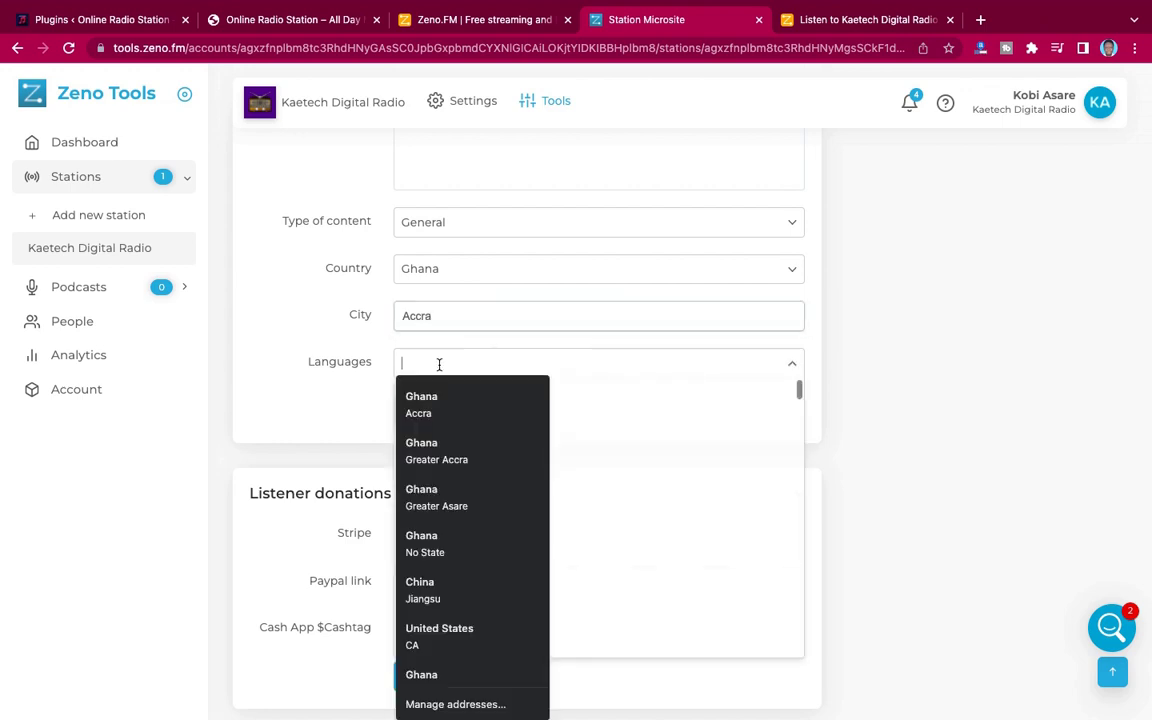
left_click(792, 362)
left_click(794, 361)
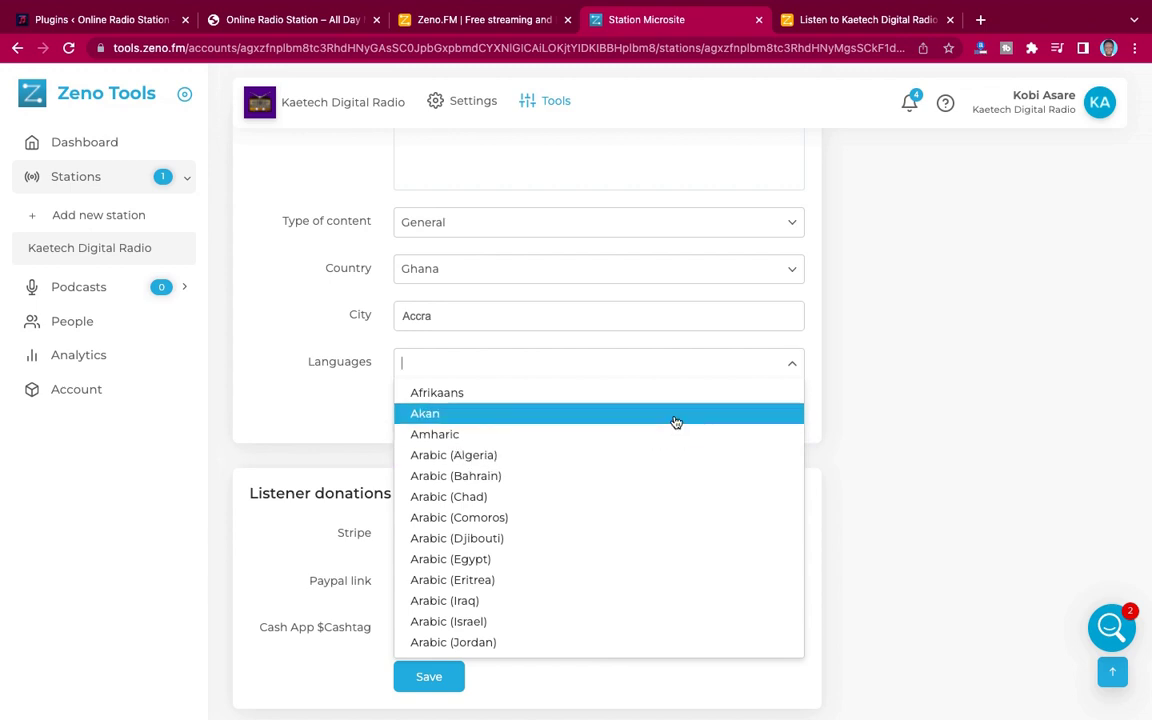
left_click(676, 416)
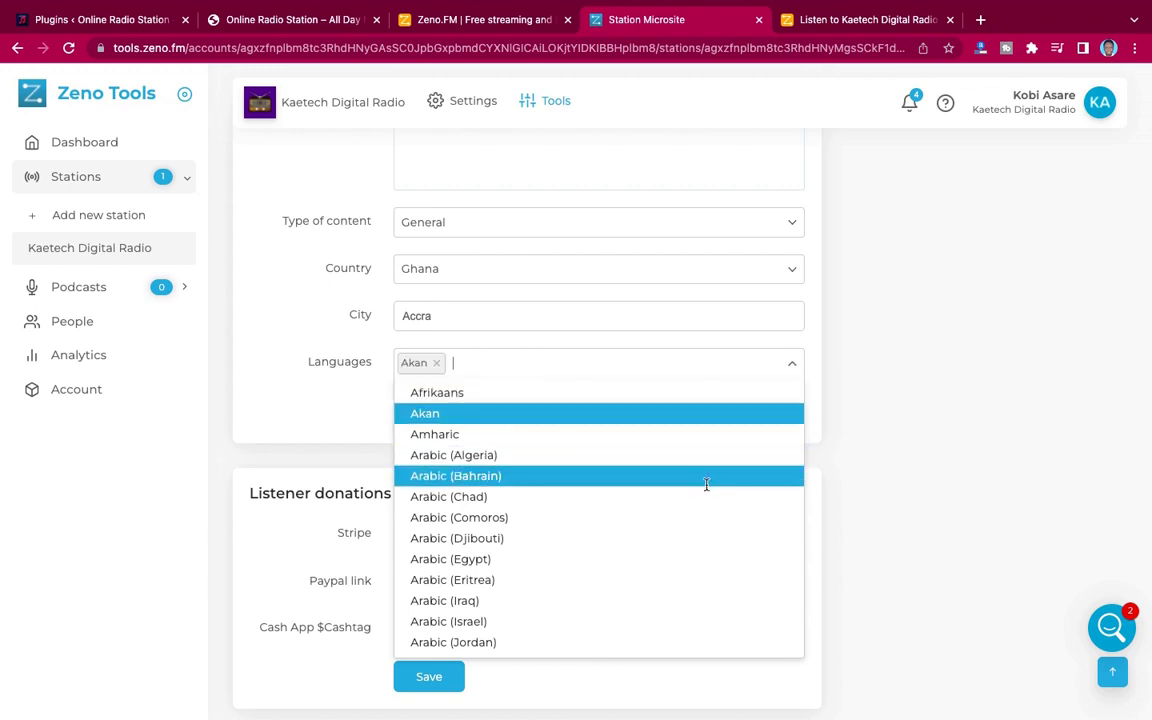
type("en")
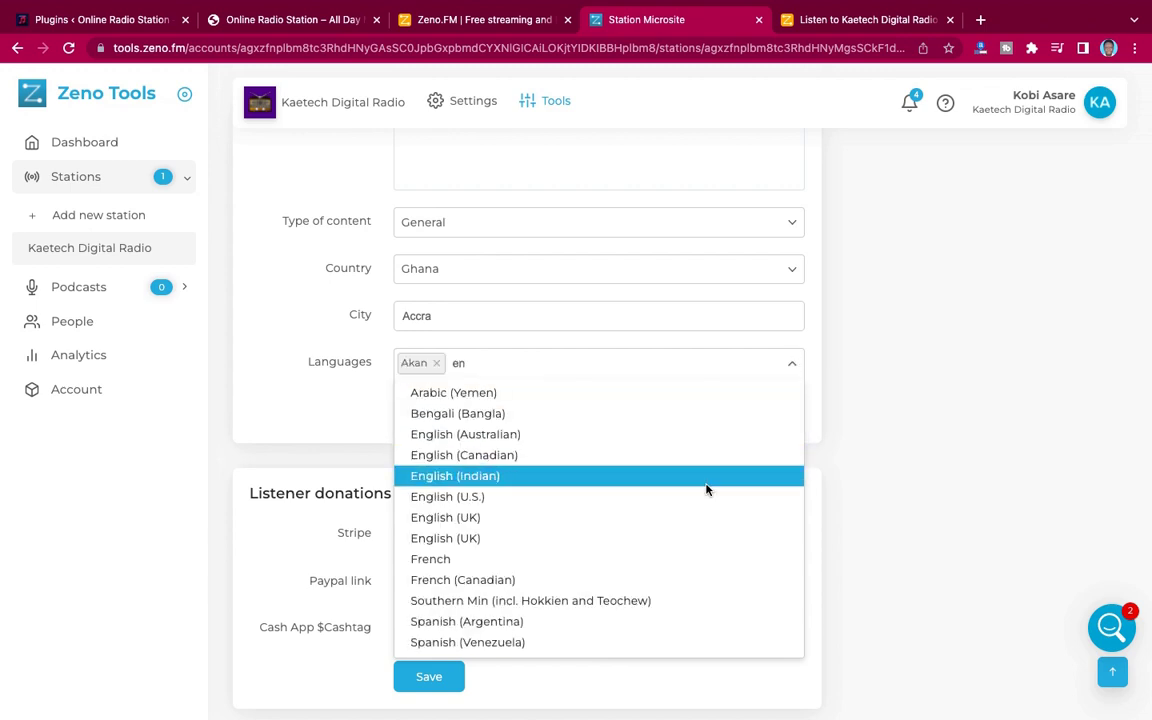
left_click(612, 478)
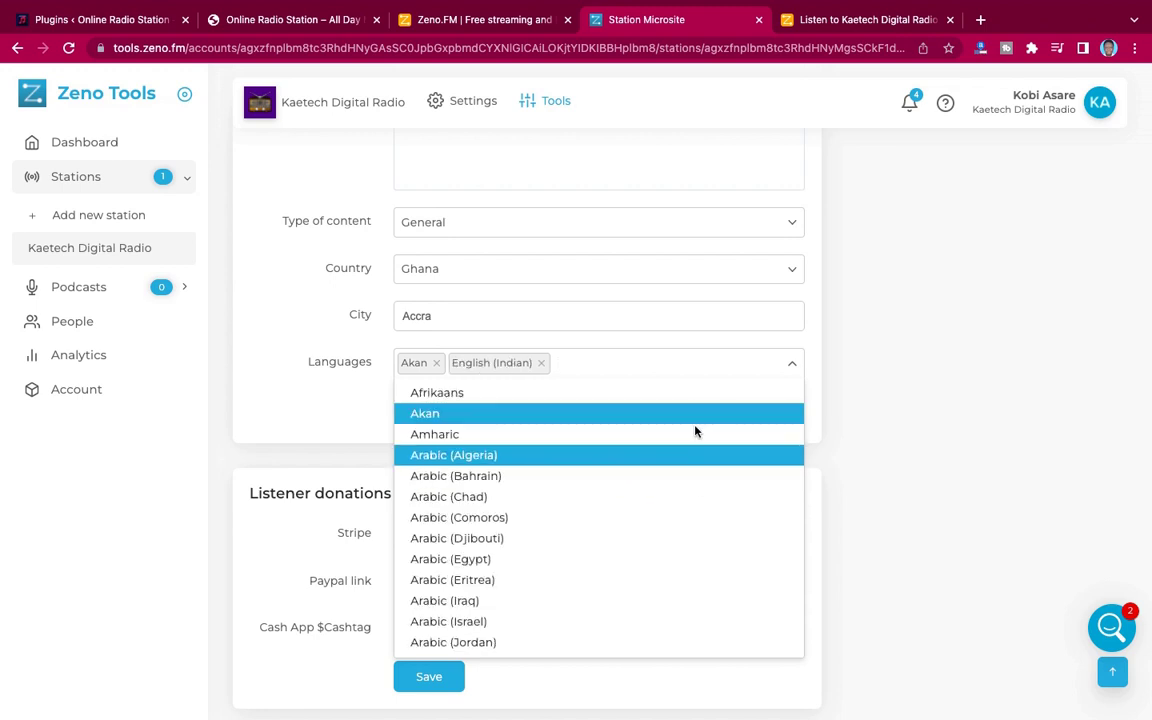
left_click(540, 363)
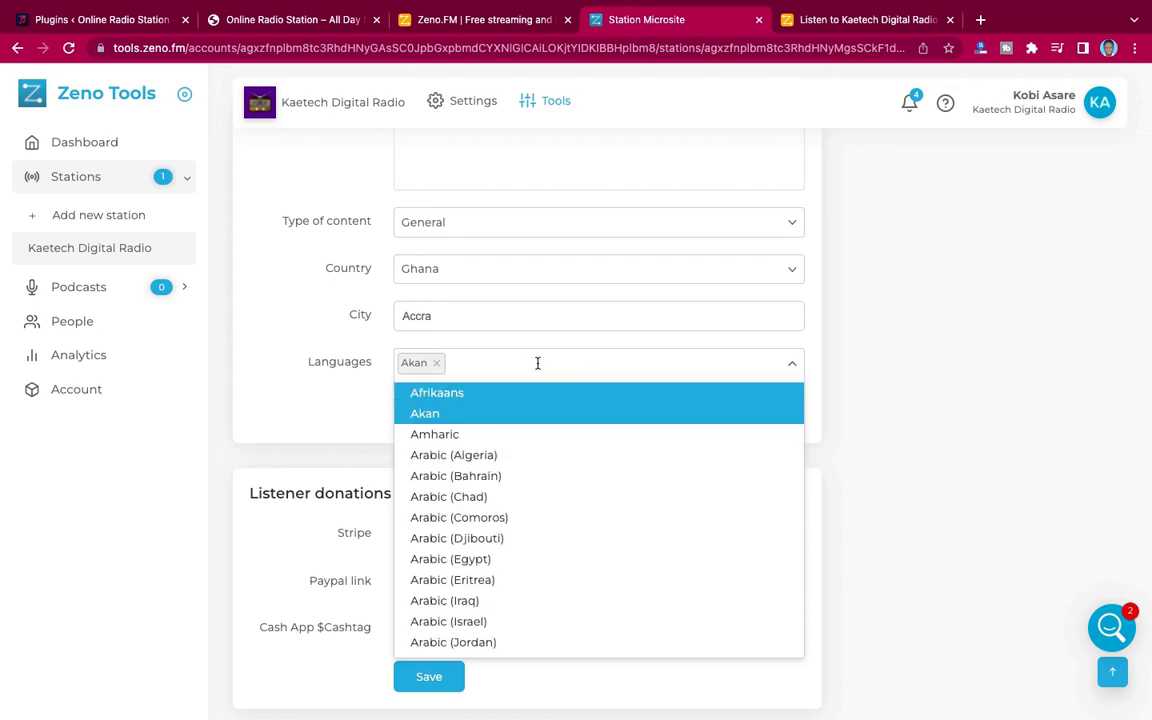
type("en")
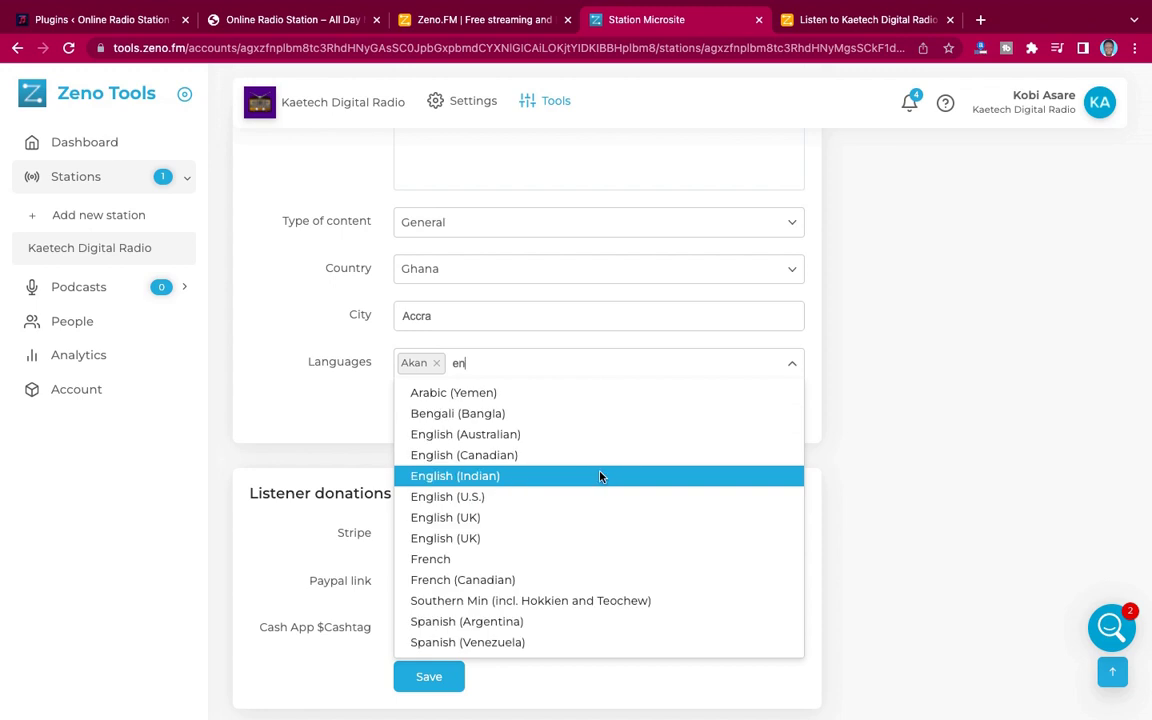
left_click(507, 521)
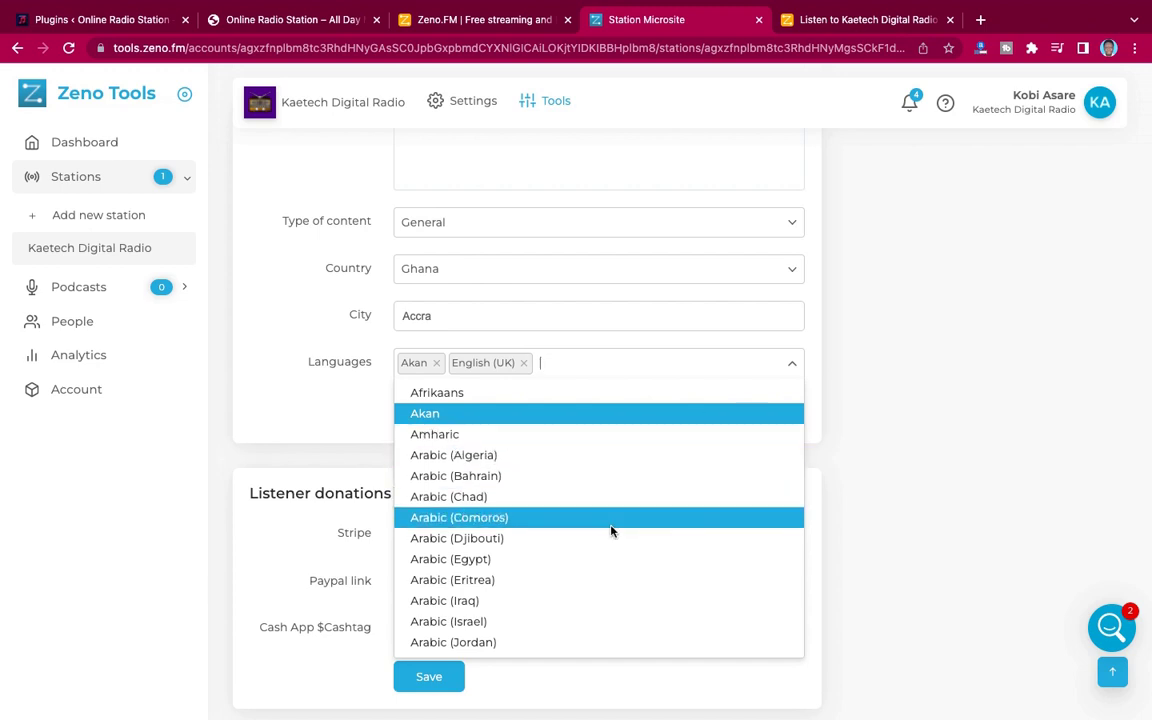
scroll(612, 531, "down", 3)
scroll(612, 531, "down", 6)
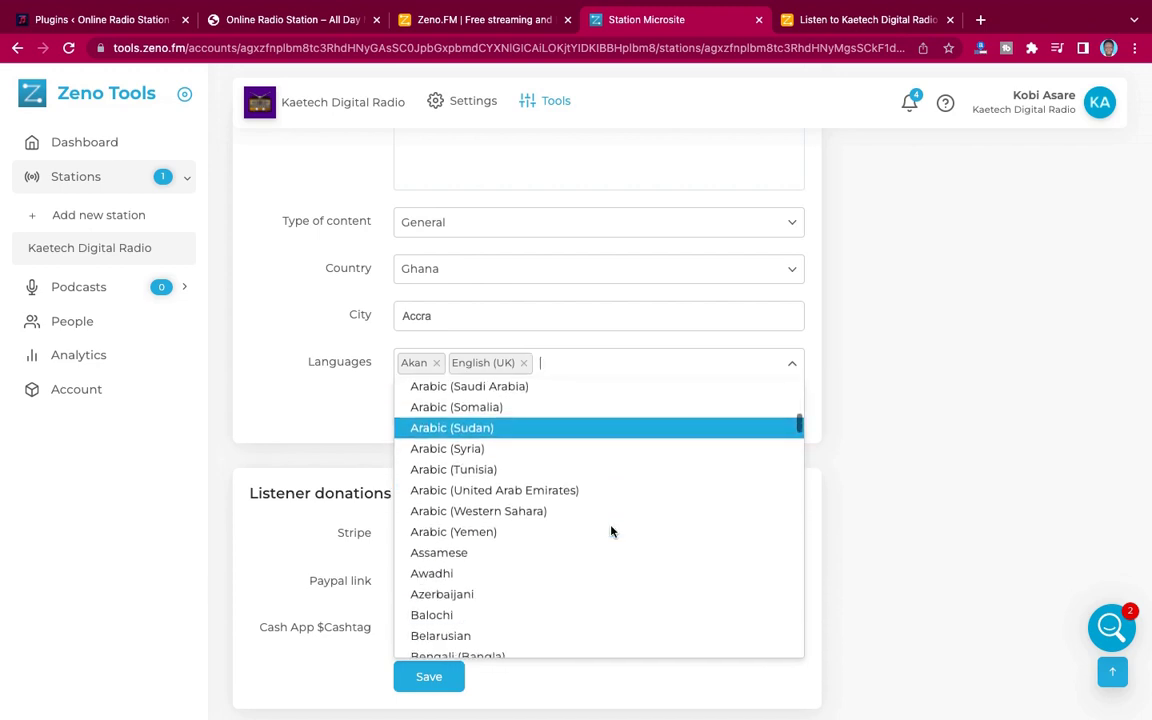
scroll(612, 531, "down", 2)
scroll(612, 531, "up", 2)
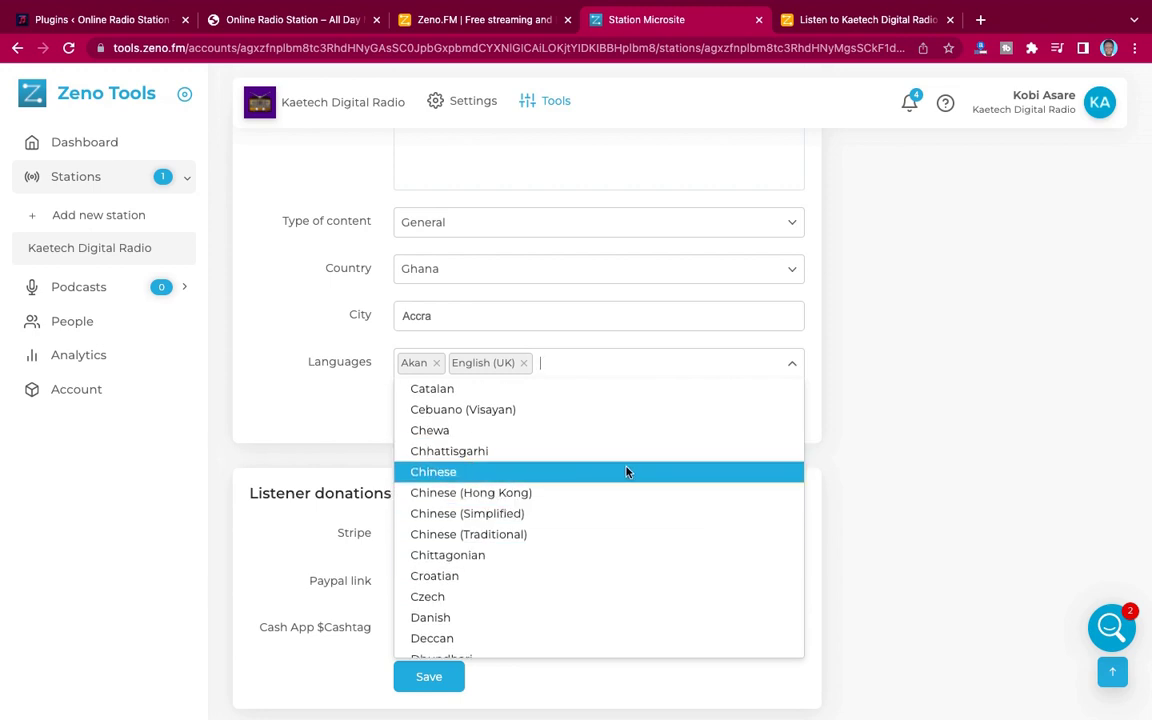
left_click(626, 474)
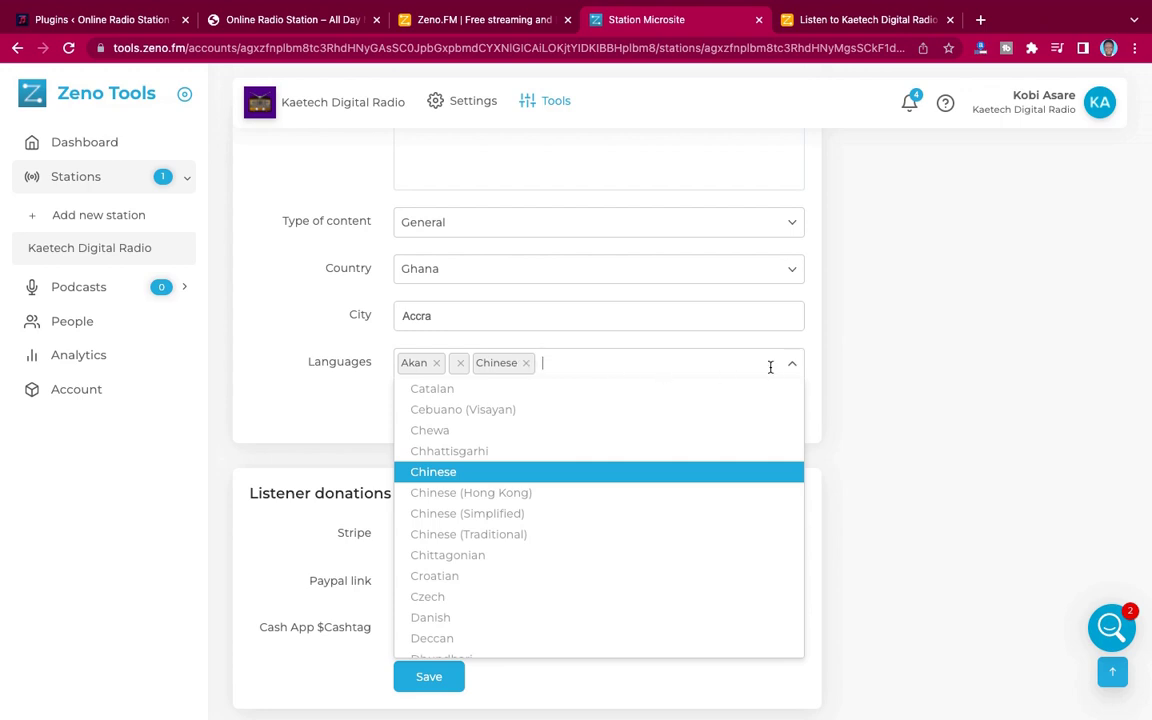
left_click(856, 345)
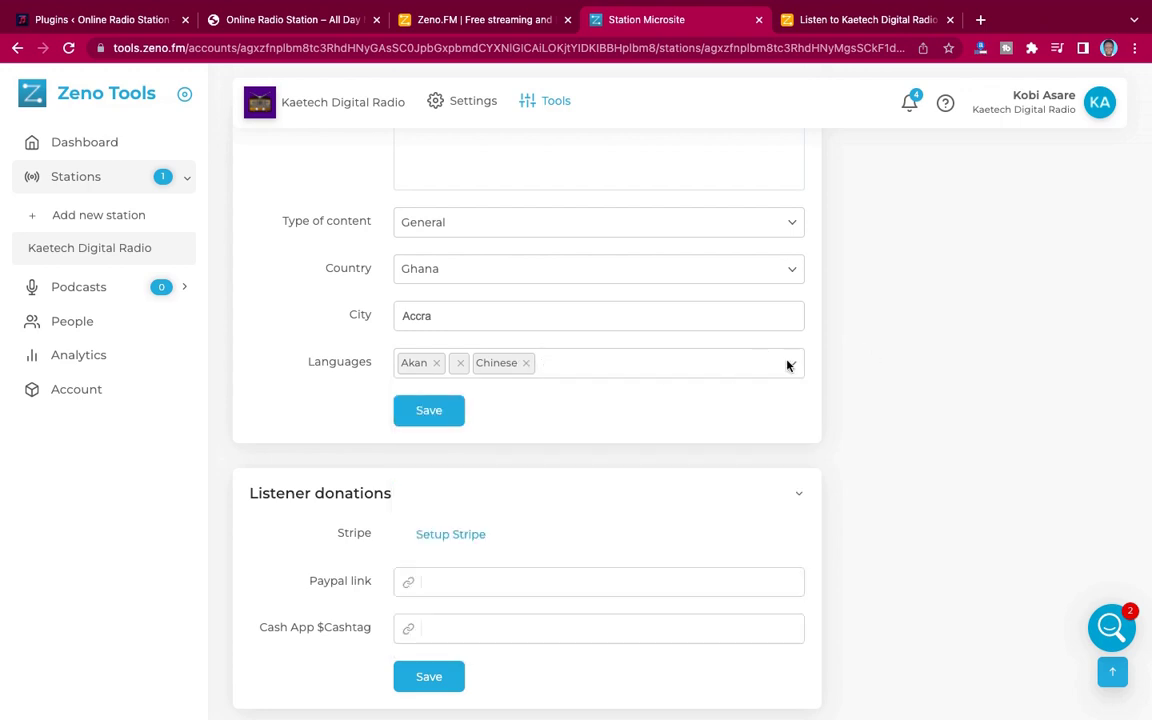
left_click(461, 364)
left_click(502, 363)
left_click(502, 363)
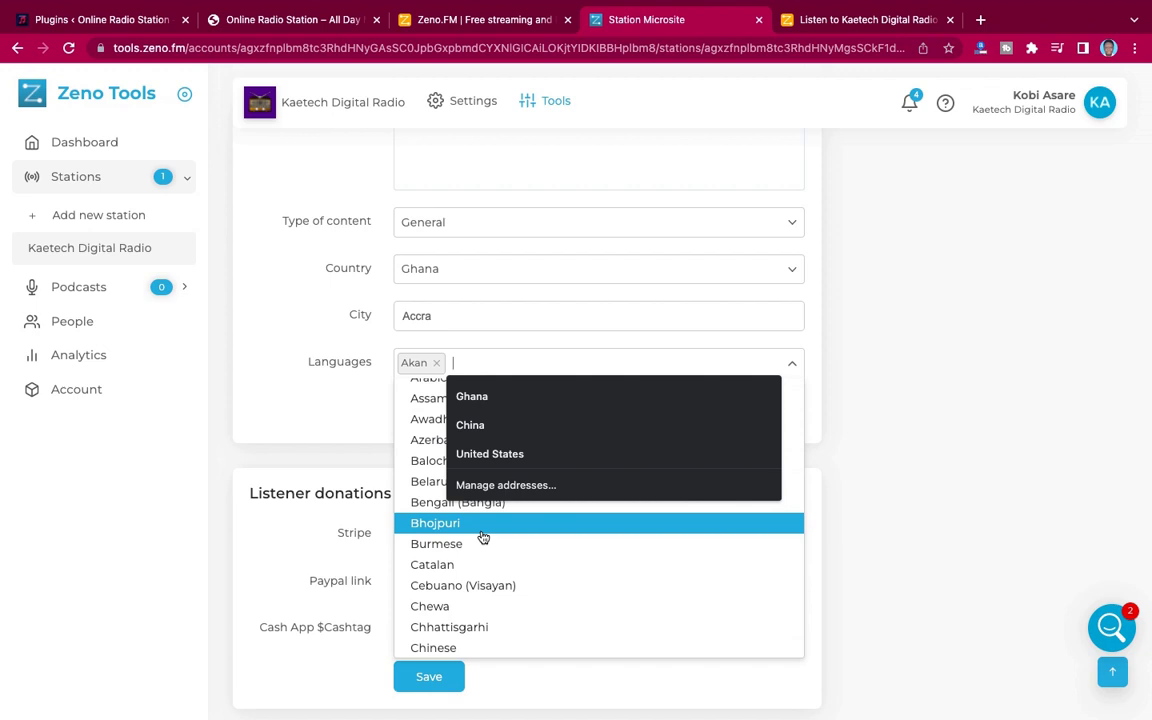
Add English (UK) to the station profile's languages and try to save the profile.
type("en")
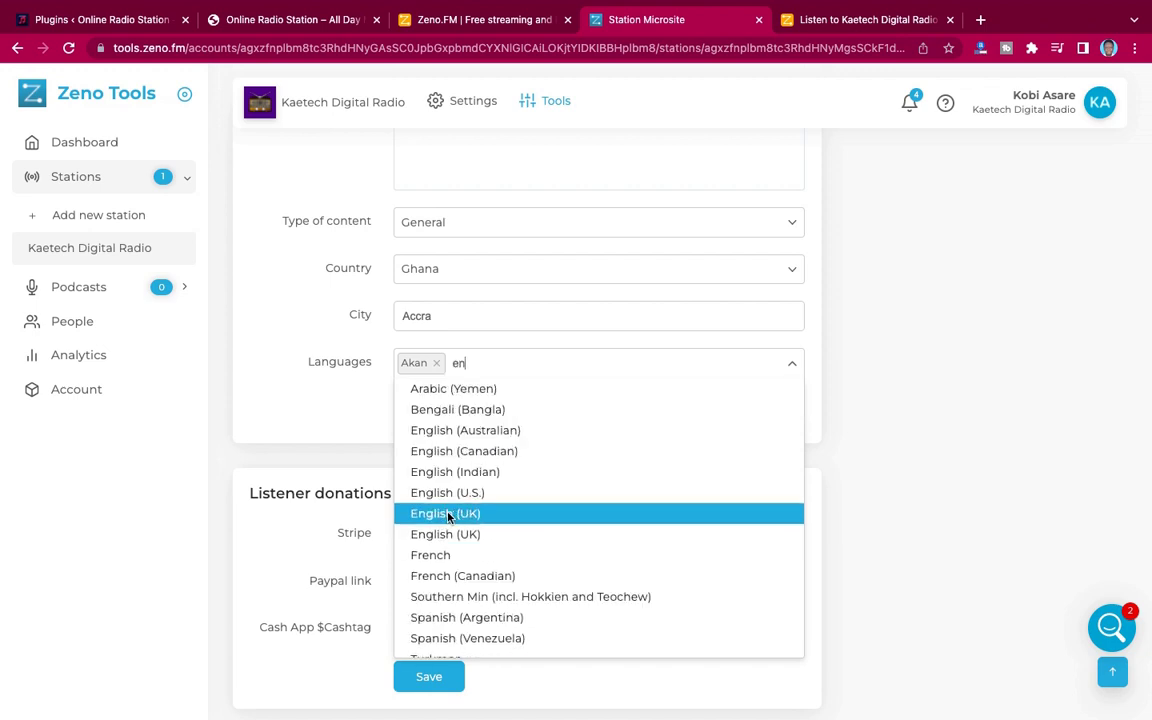
left_click(446, 514)
left_click(868, 399)
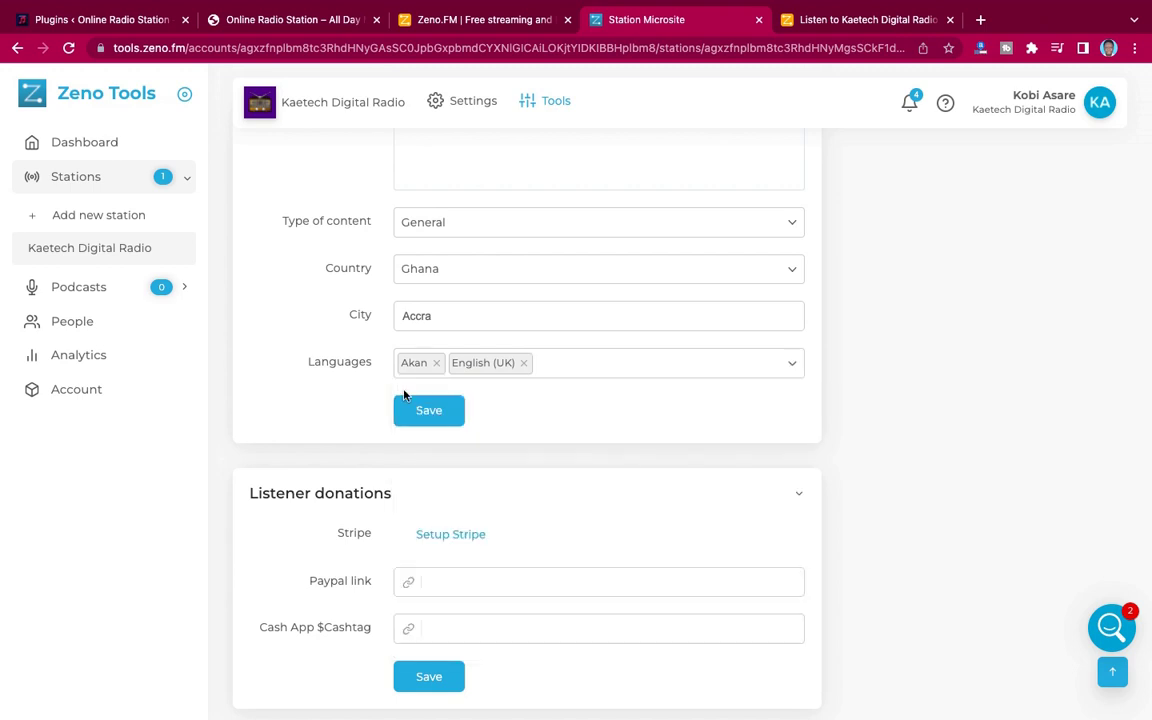
left_click(432, 414)
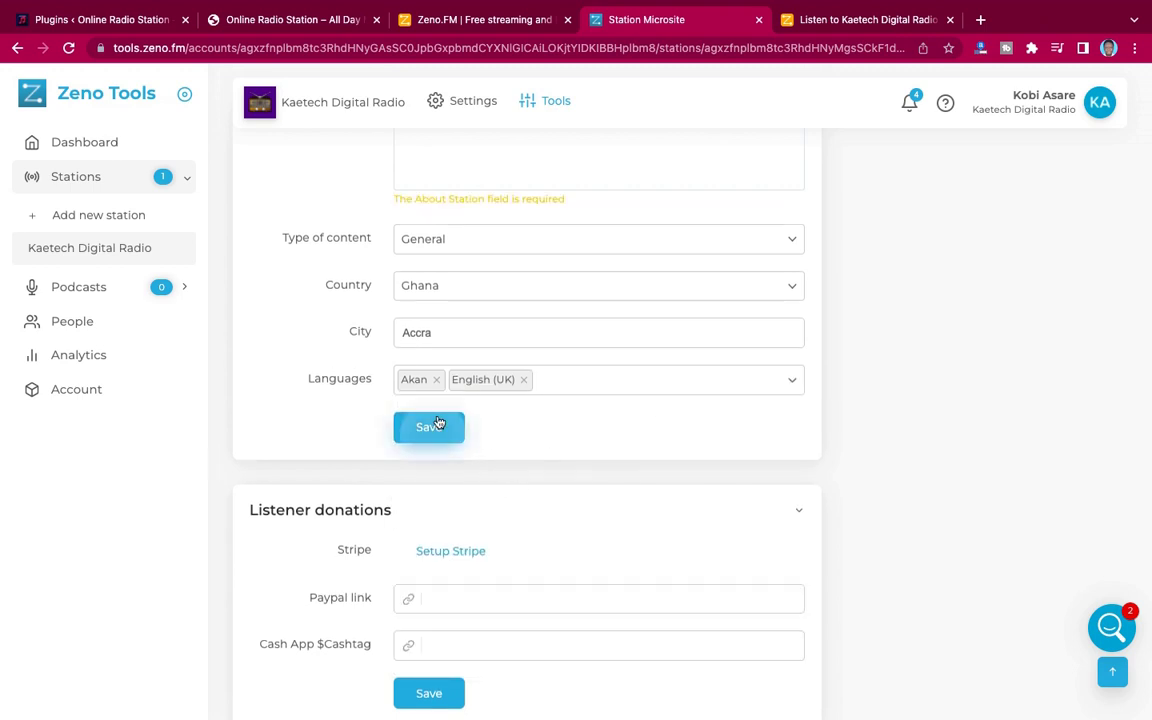
Fill in the station's About text with "This radio is all about fun and entertainment" and save the station profile.
scroll(930, 407, "up", 2)
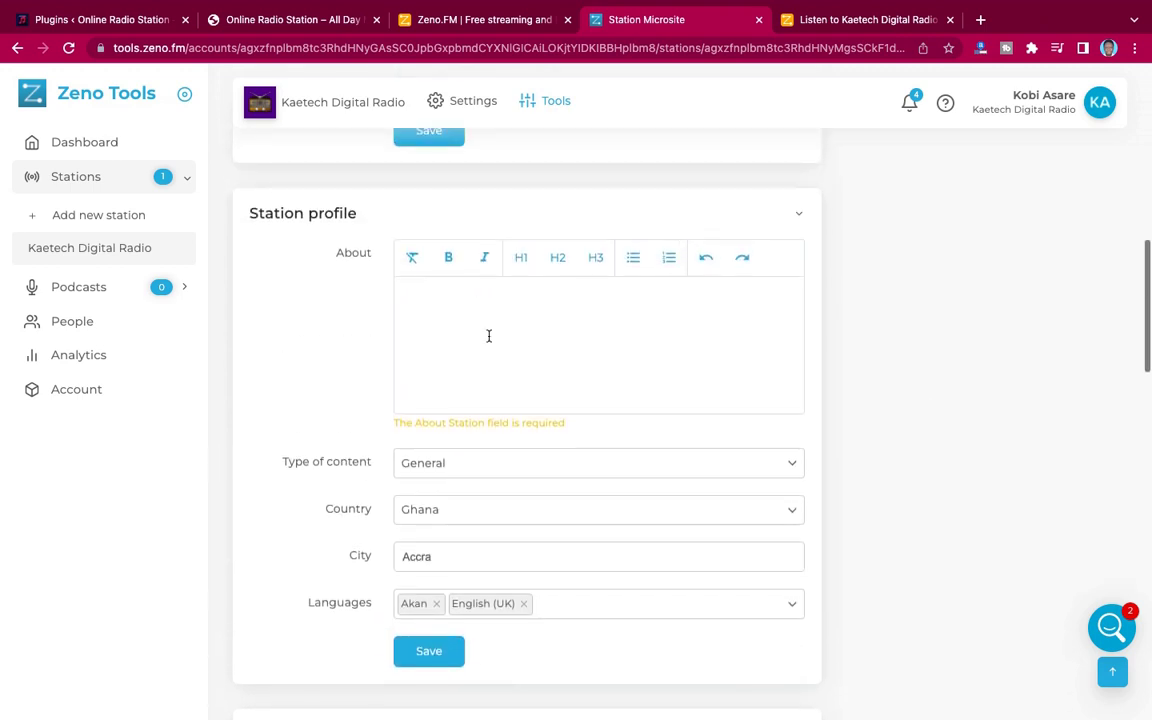
left_click(458, 318)
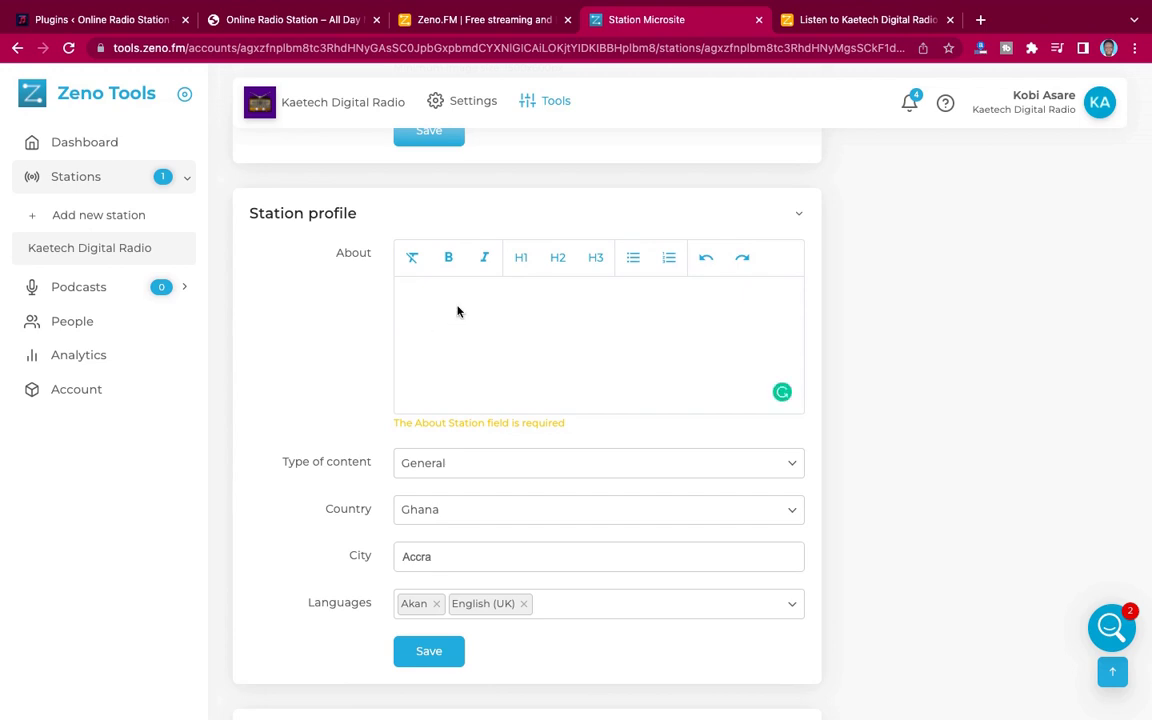
type("This i")
type("ad")
type("io is a")
type("ll about fun")
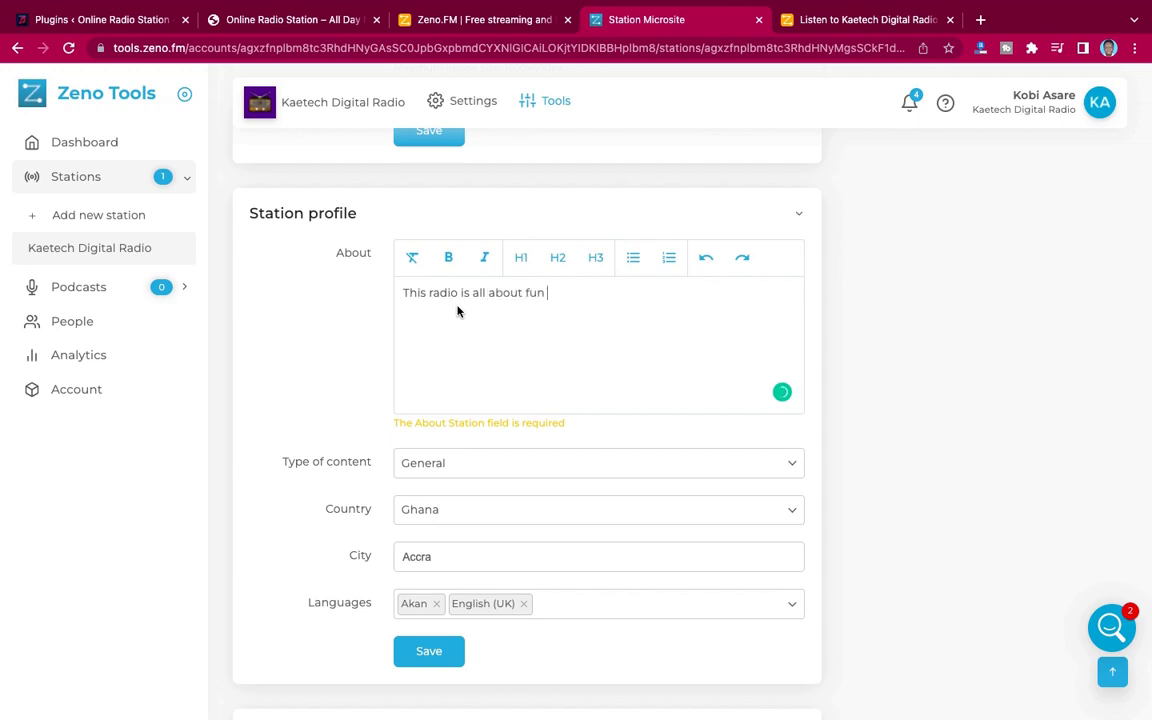
type(" and entertainment")
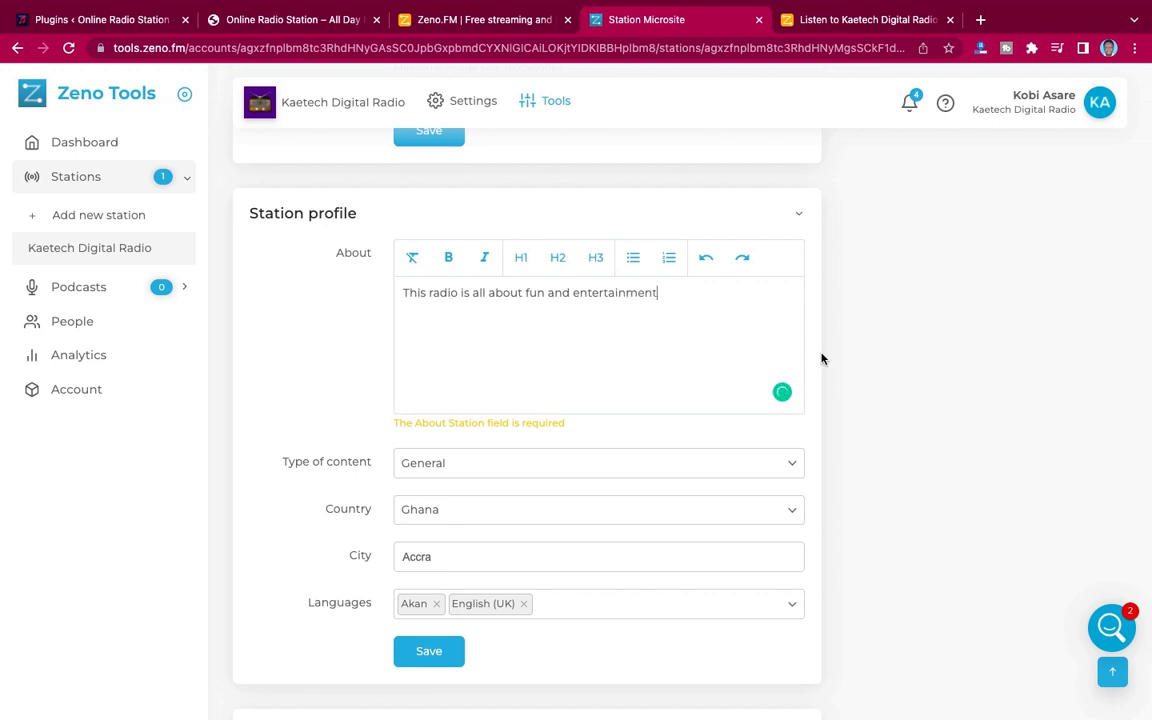
scroll(823, 378, "down", 5)
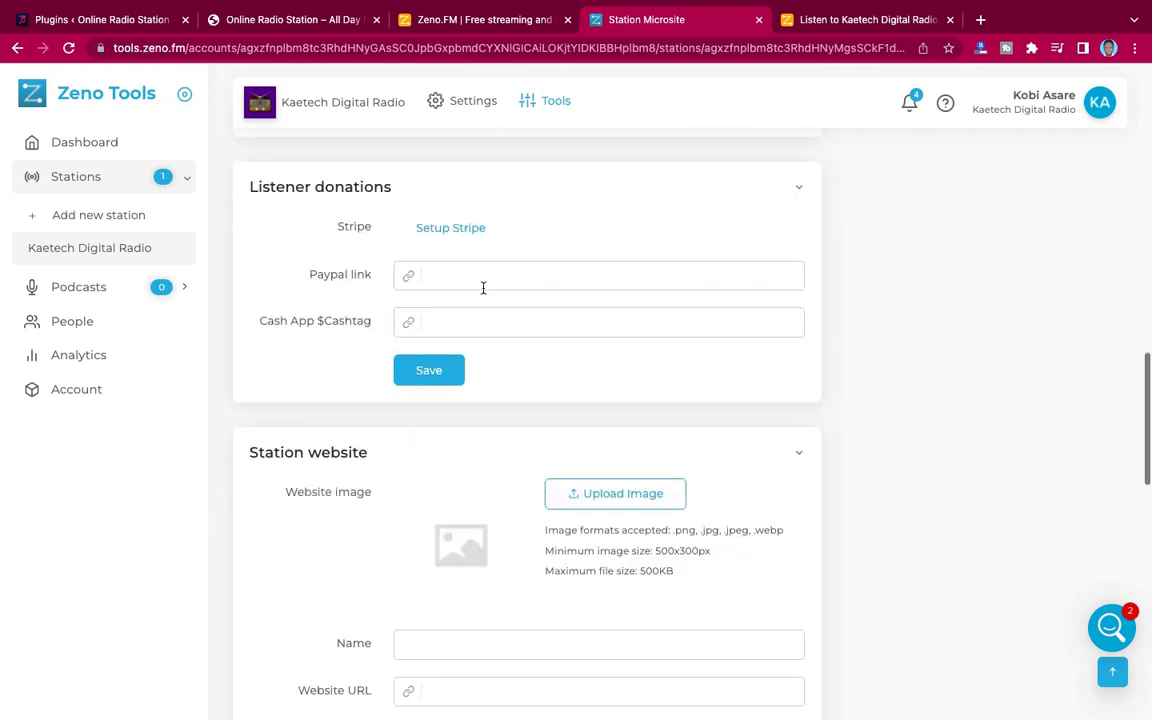
scroll(481, 288, "up", 2)
left_click(440, 280)
scroll(756, 301, "up", 4)
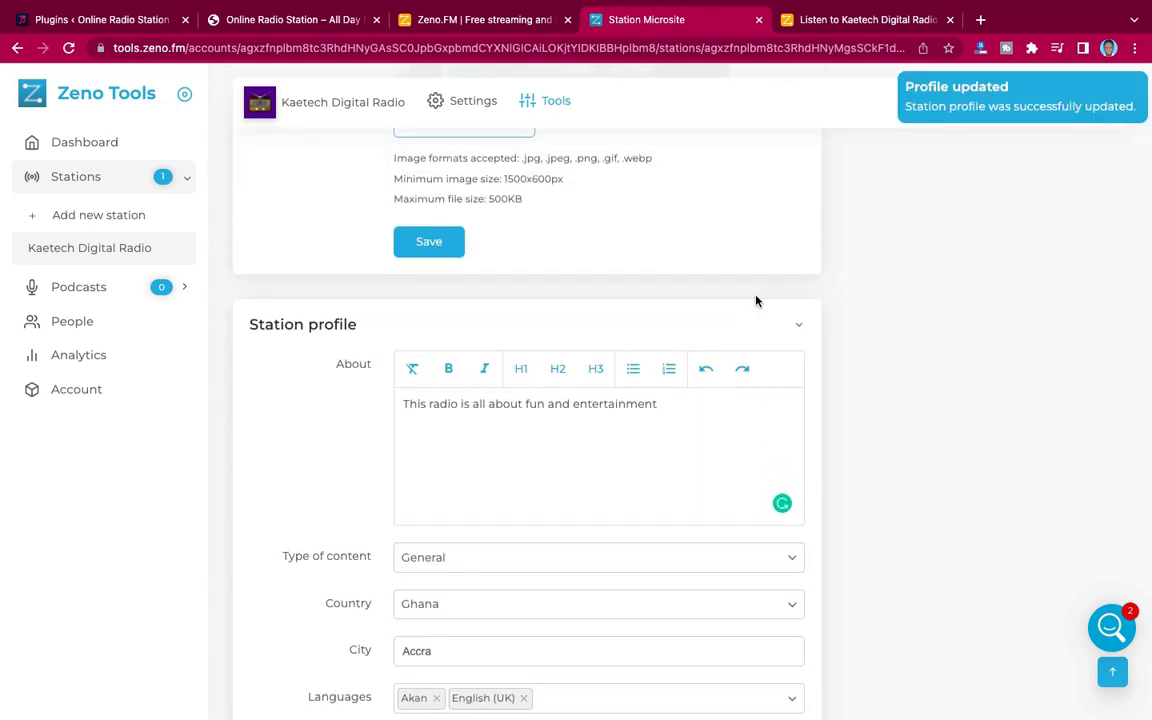
Review the microsite settings for listener donations, station website, social media, announcements and app store links.
scroll(825, 342, "down", 5)
scroll(826, 345, "up", 3)
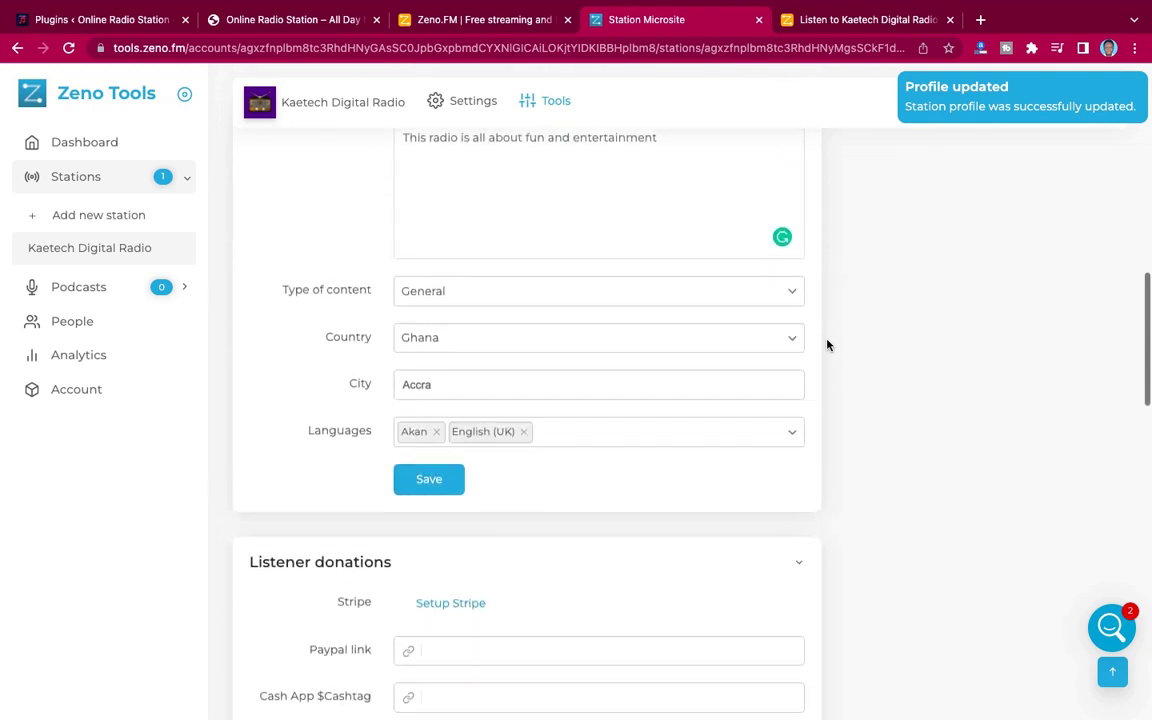
scroll(826, 345, "down", 5)
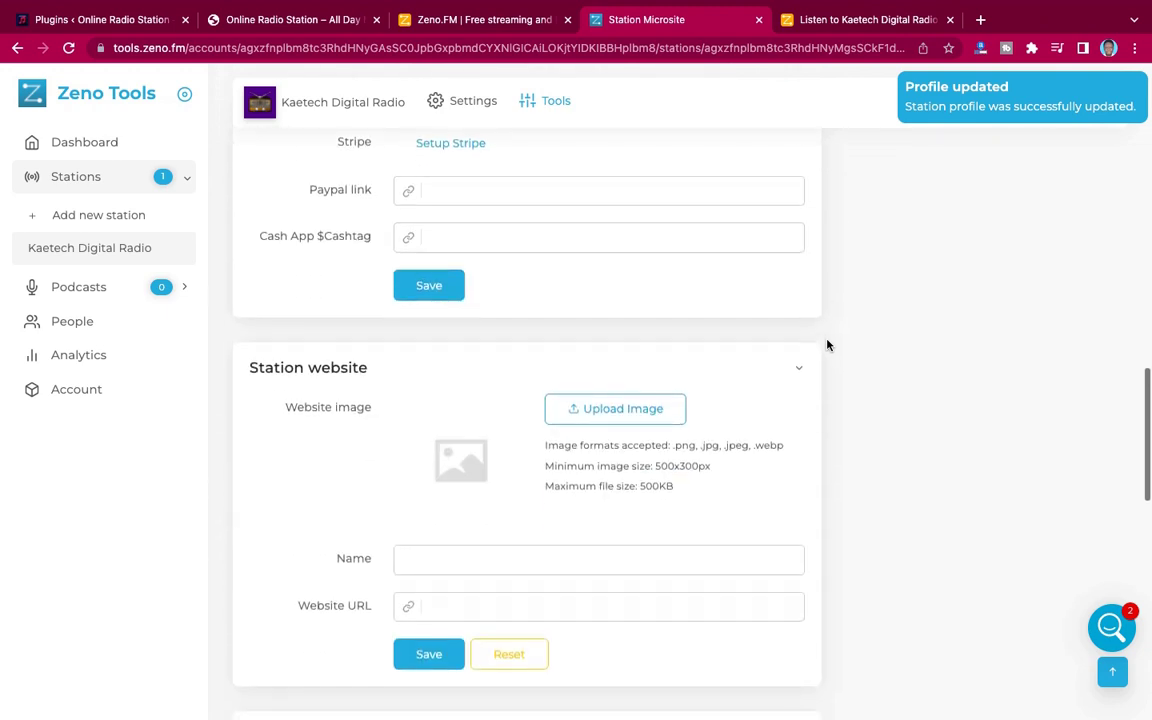
scroll(826, 345, "up", 1)
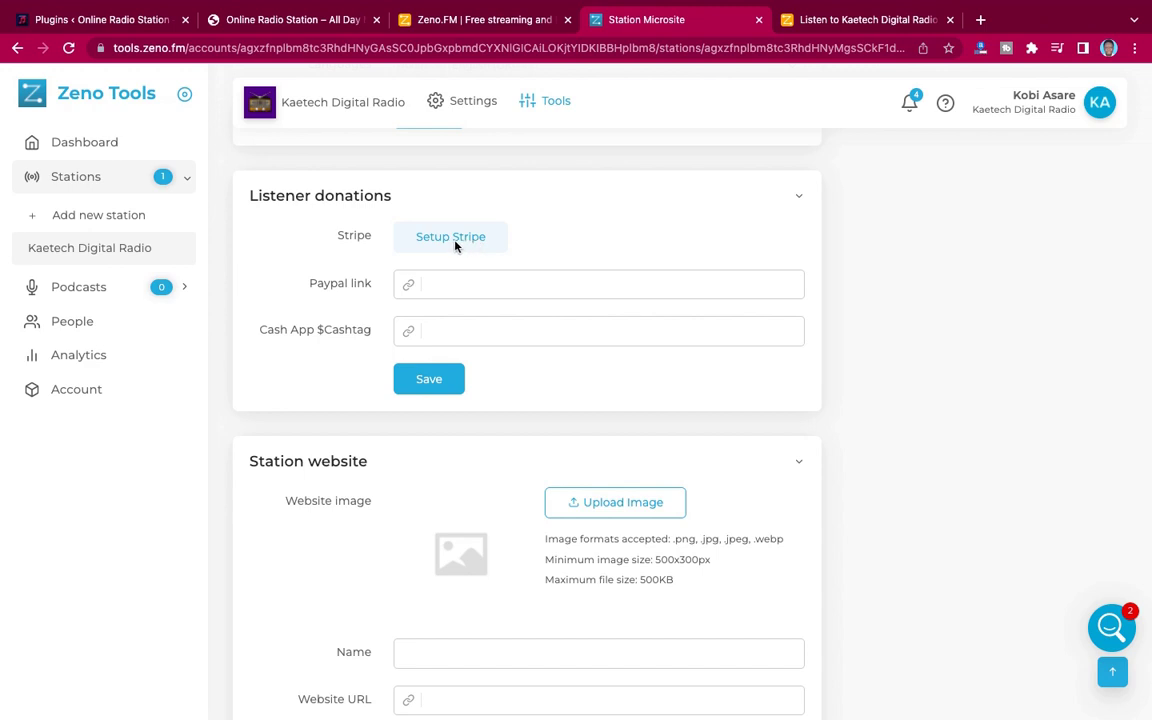
scroll(648, 288, "down", 3)
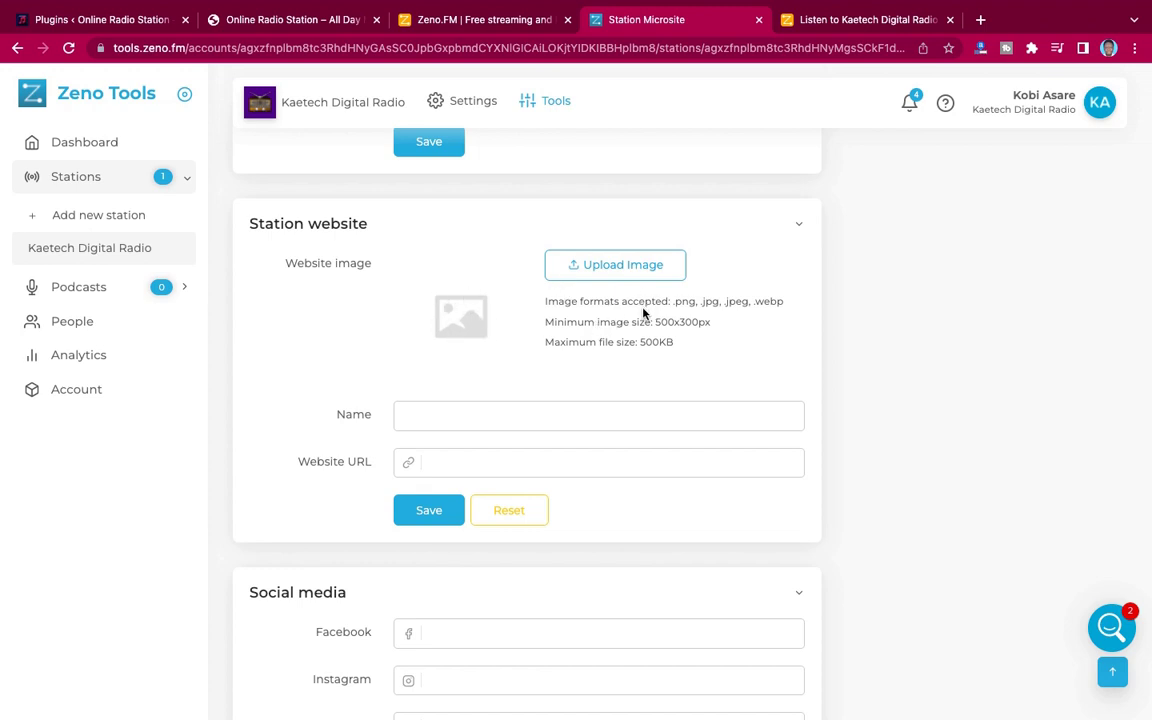
scroll(643, 313, "down", 1)
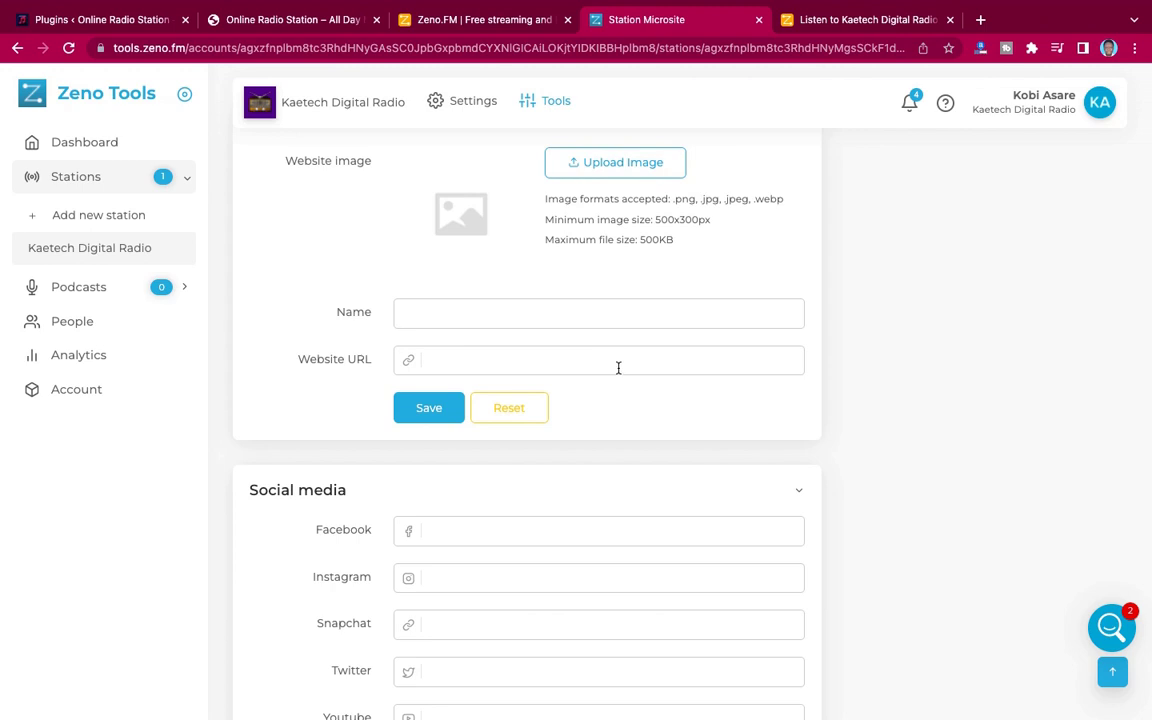
scroll(617, 367, "down", 1)
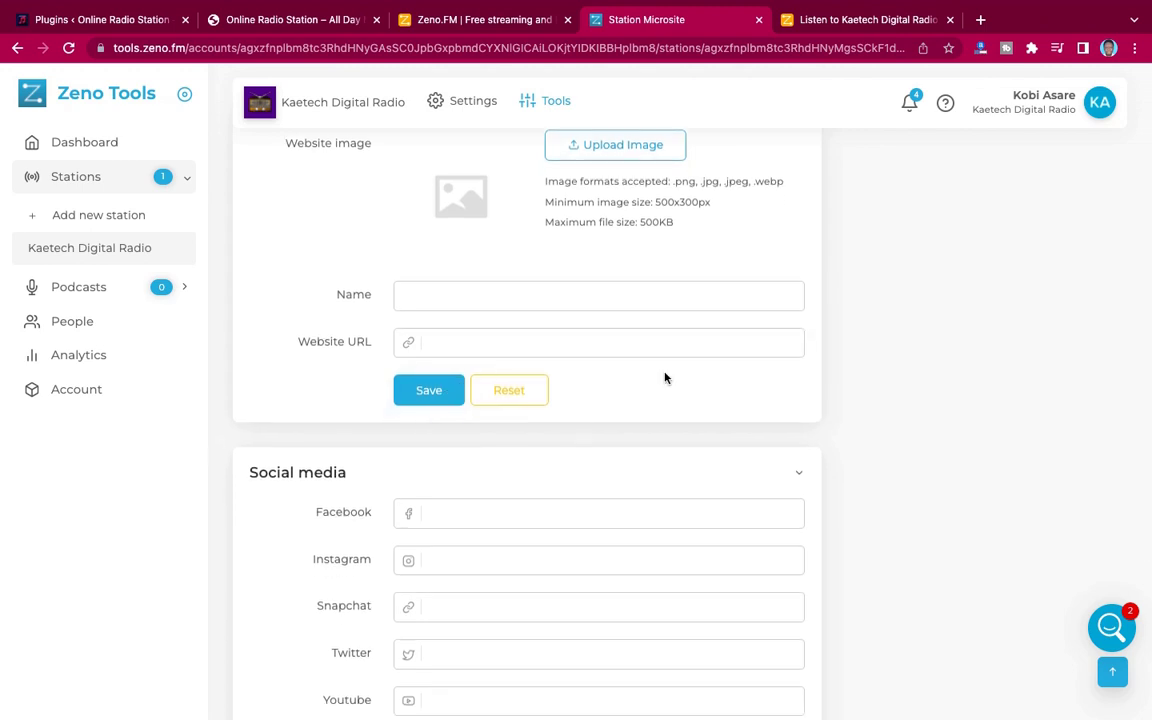
scroll(663, 378, "down", 3)
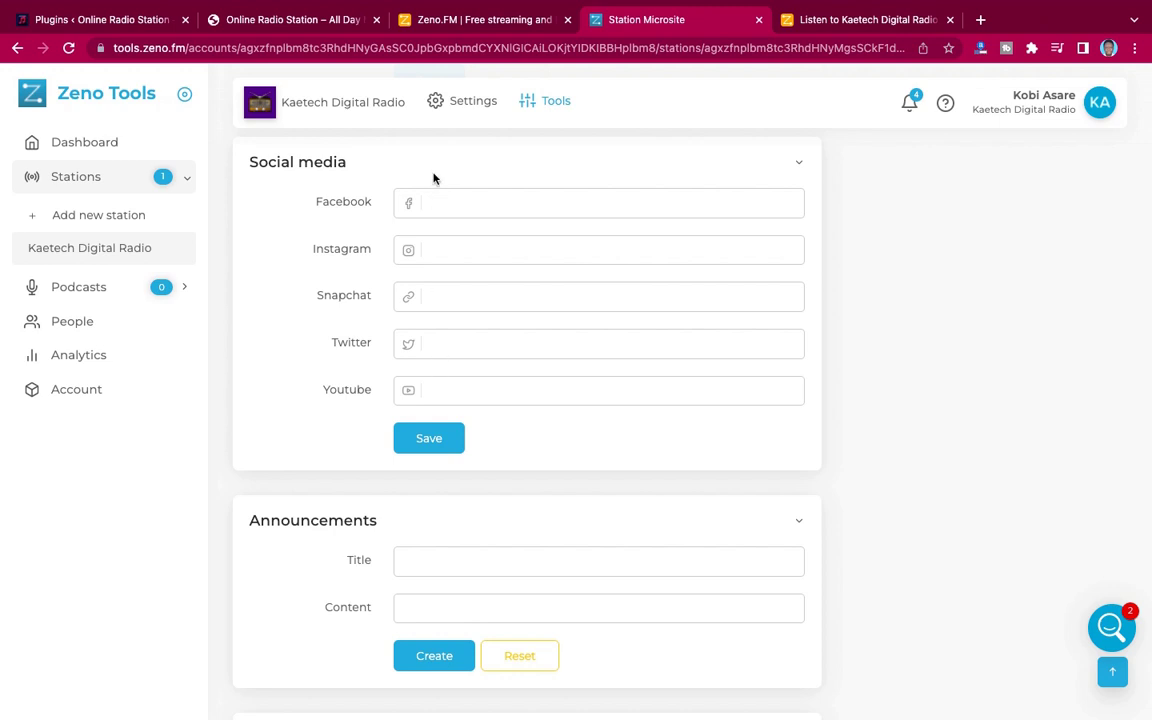
scroll(587, 519, "down", 1)
scroll(587, 519, "down", 1)
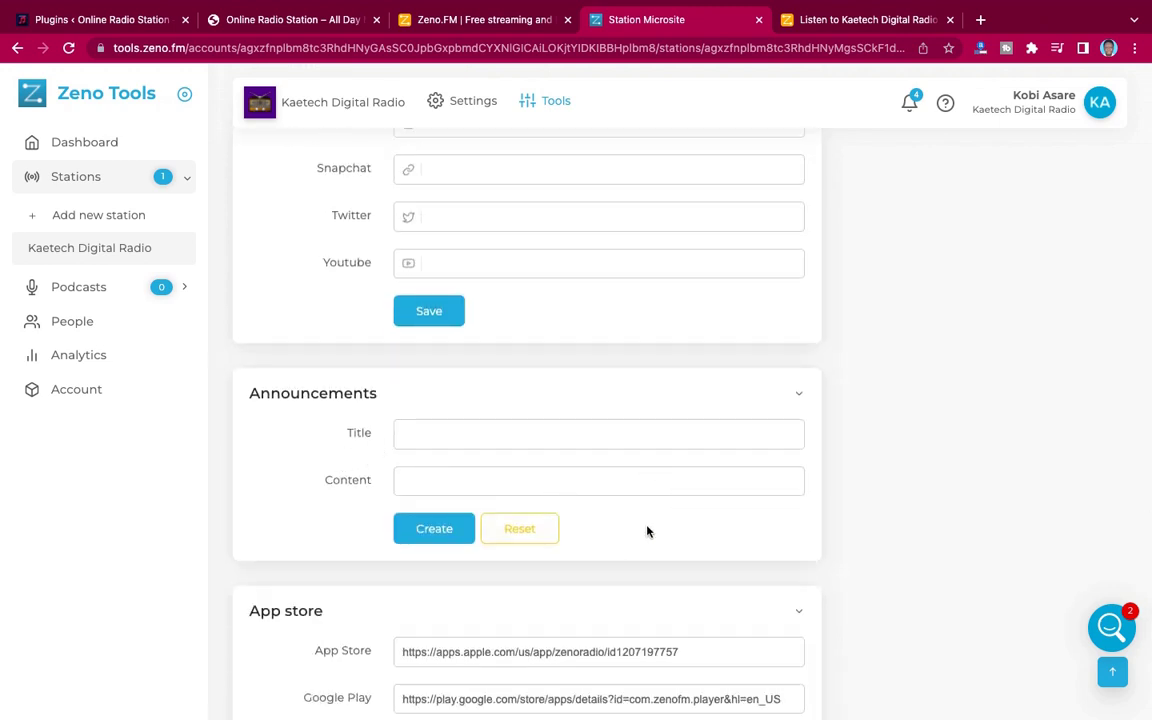
scroll(643, 537, "down", 3)
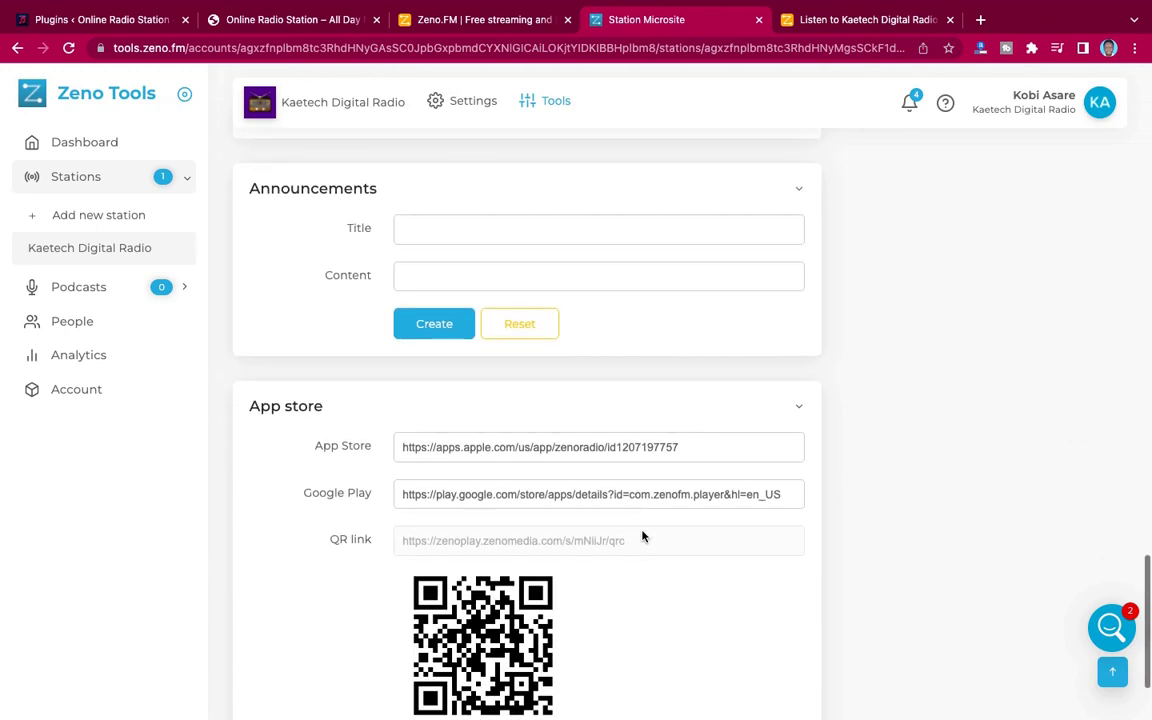
scroll(643, 537, "down", 2)
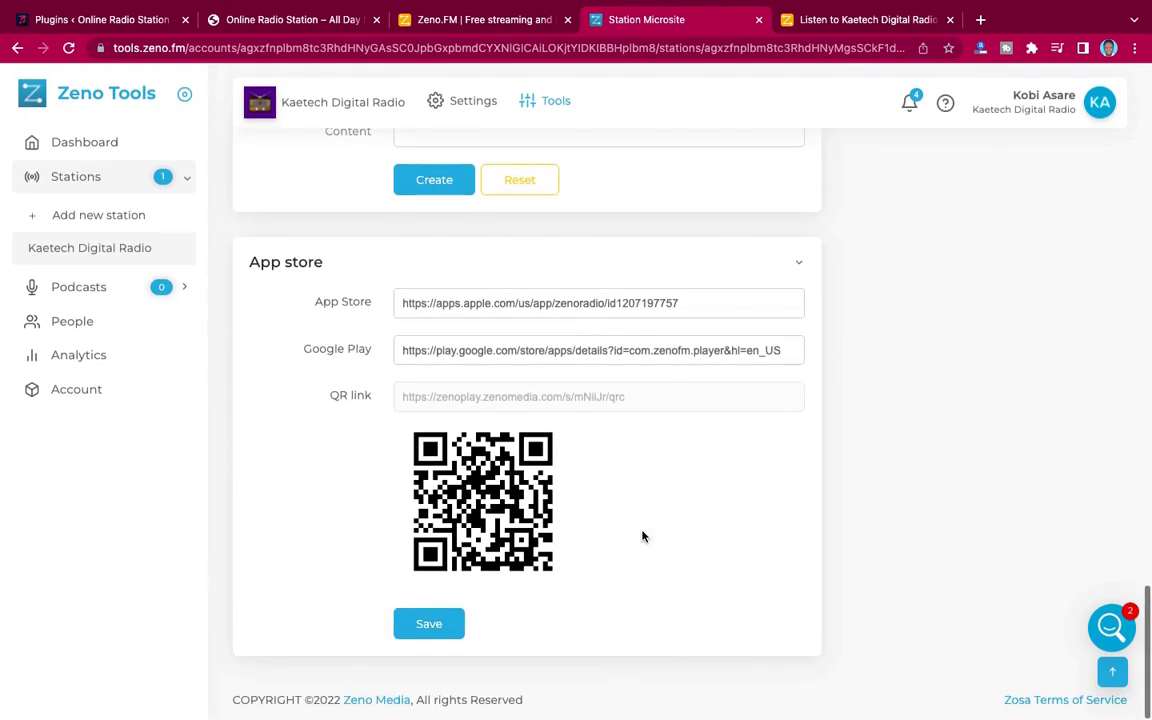
Compare the app store badges on the online radio website's player with the App Store and Google Play links in the microsite settings.
left_click(320, 33)
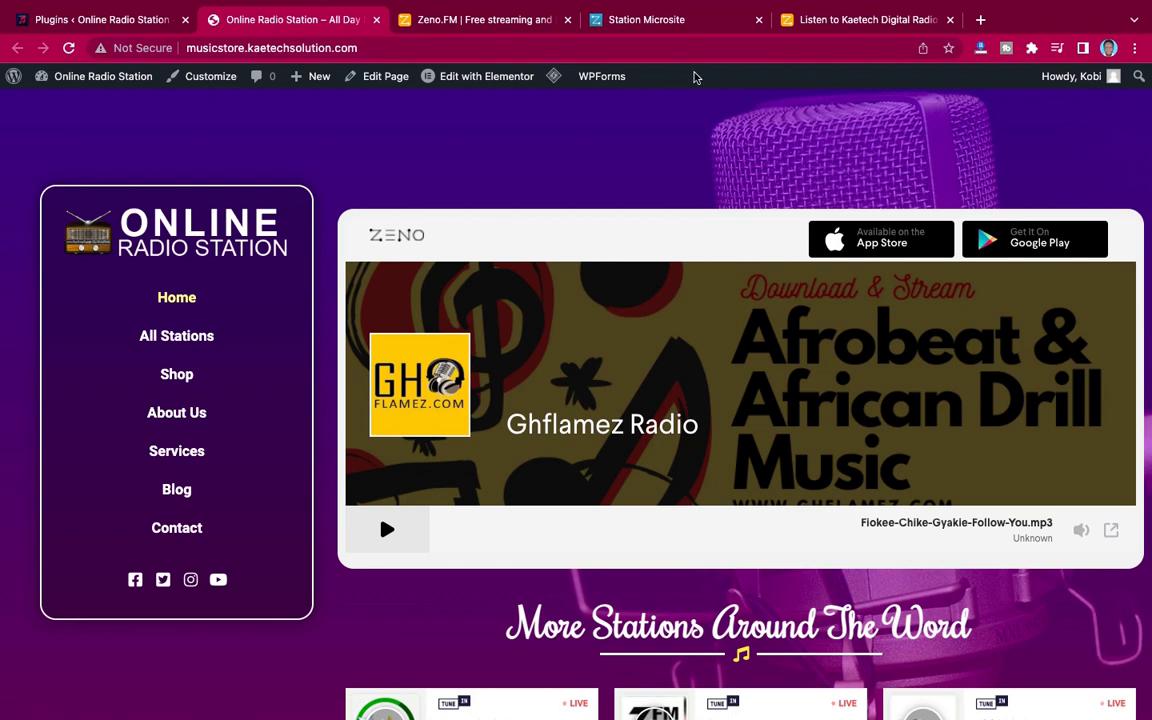
left_click(681, 19)
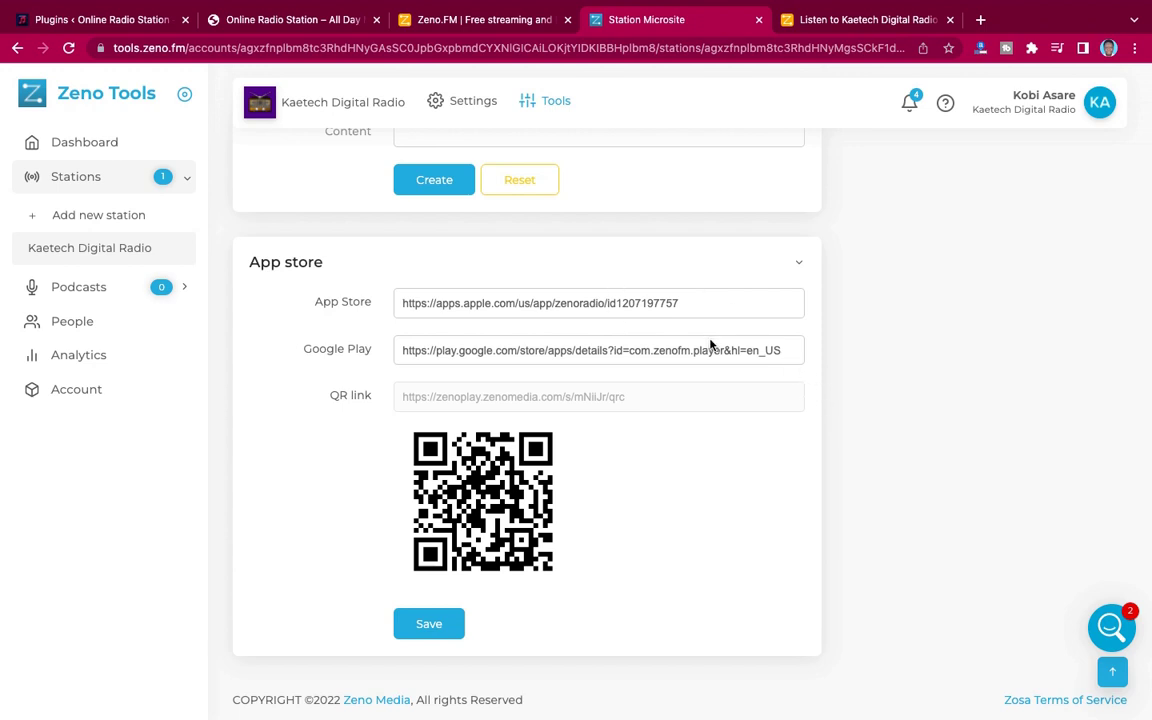
left_click(797, 350)
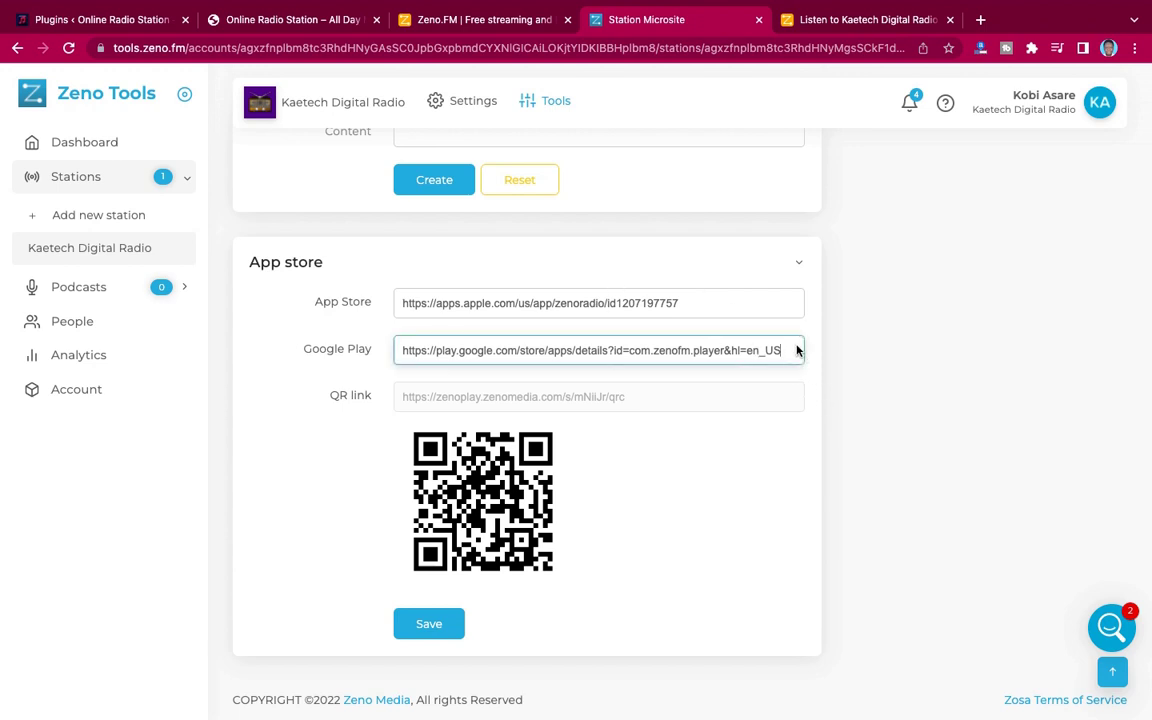
left_click(872, 341)
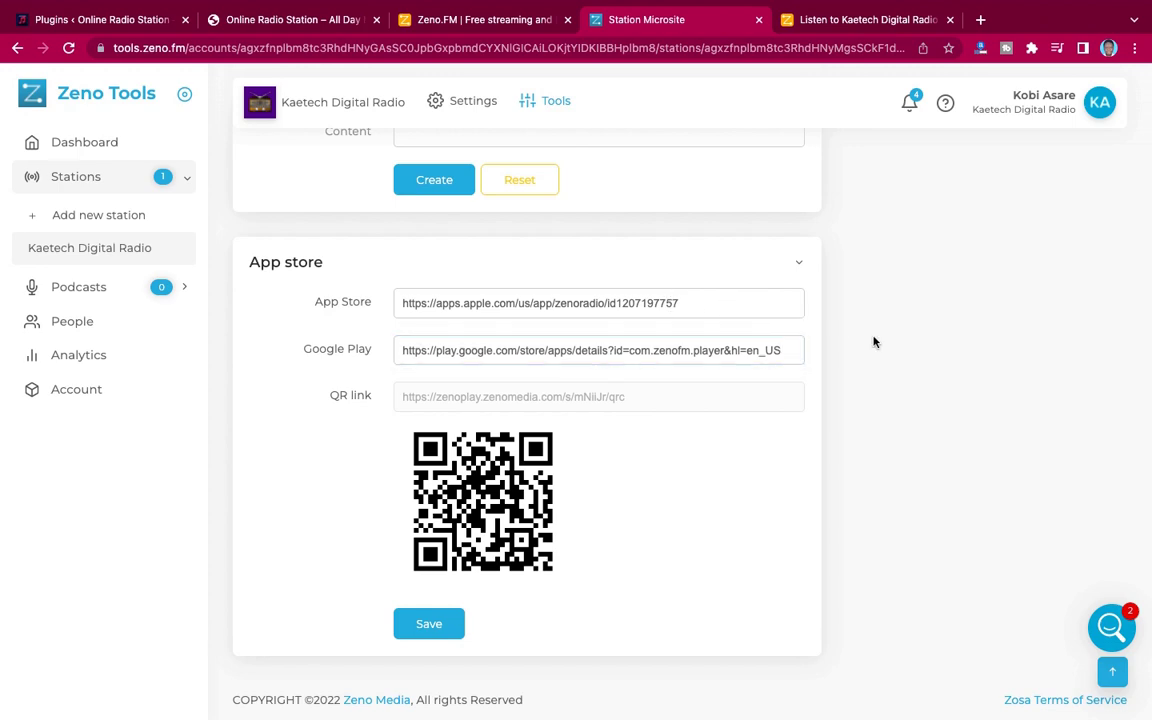
Test playback of Kaetech Digital Radio on its public Zeno page, then pause it.
scroll(873, 342, "up", 20)
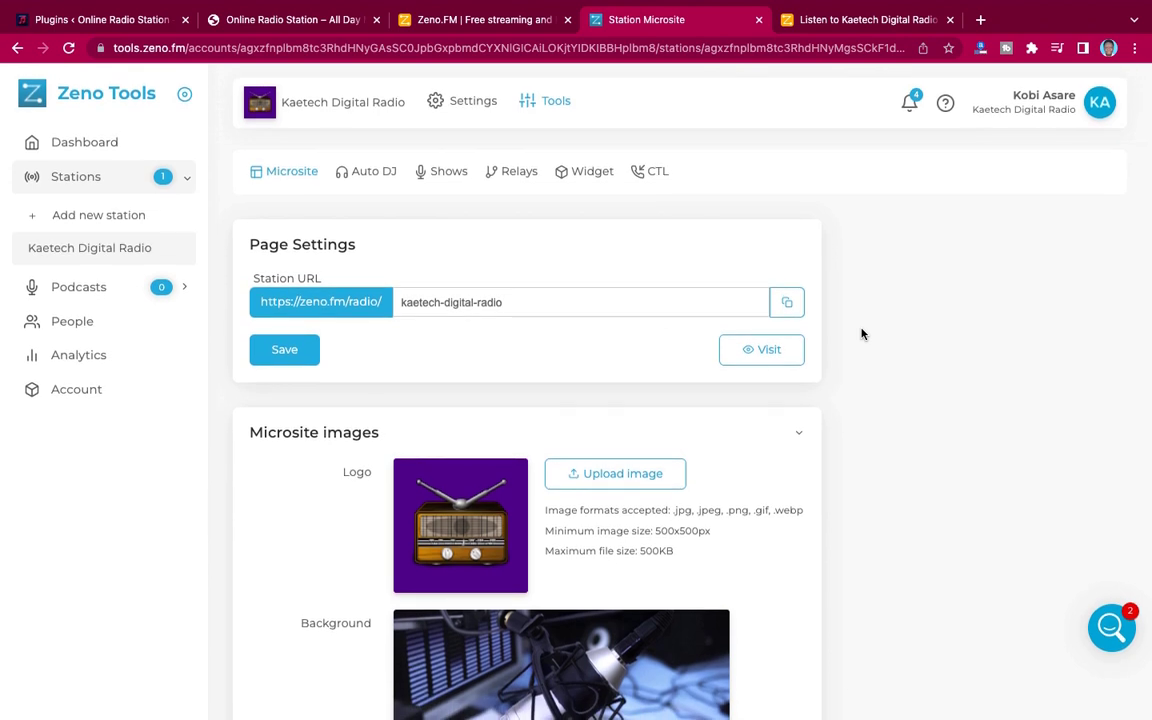
left_click(817, 21)
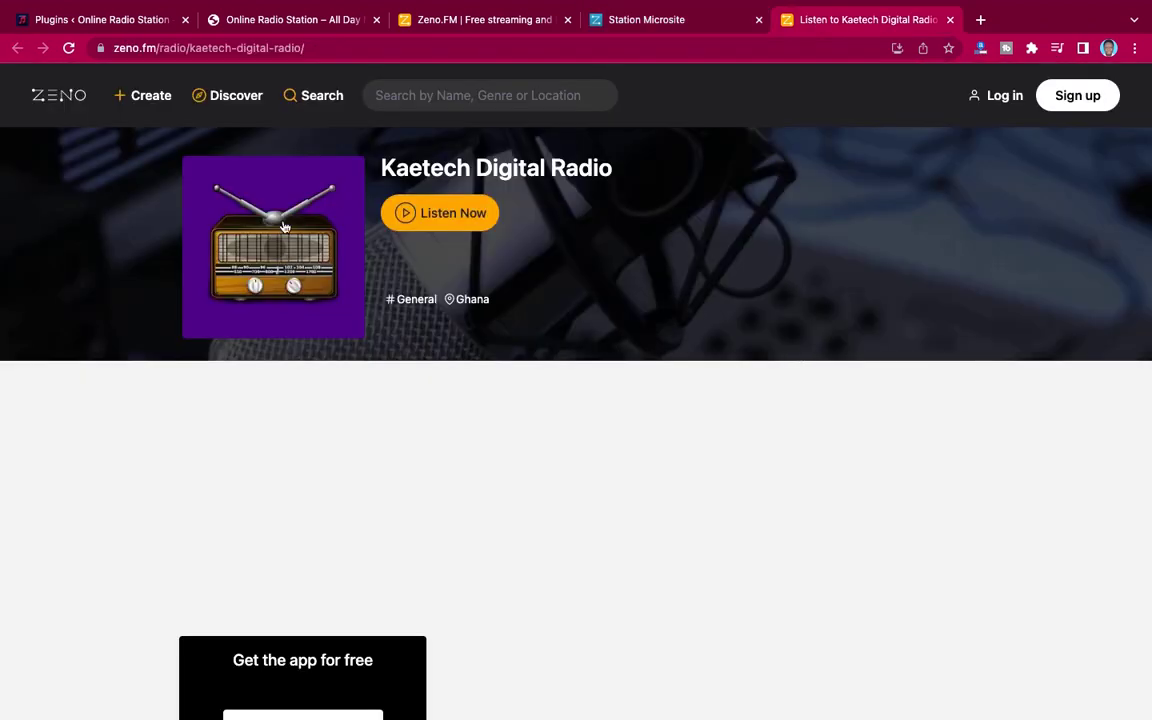
left_click(407, 216)
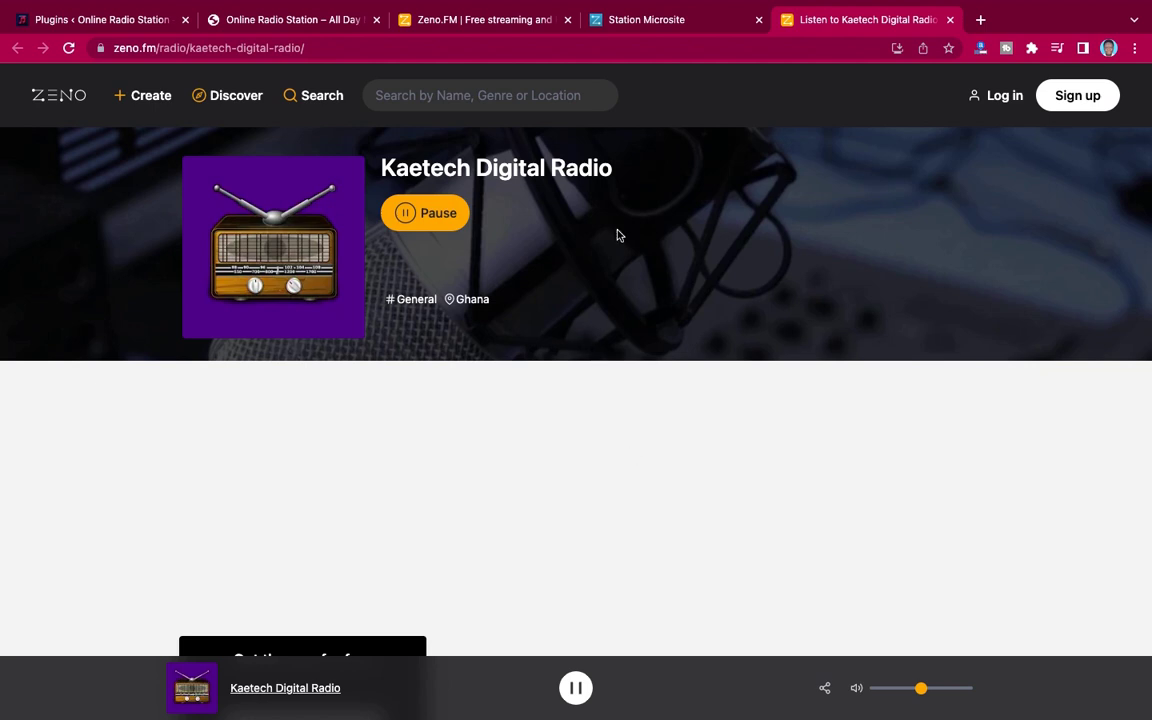
left_click(423, 214)
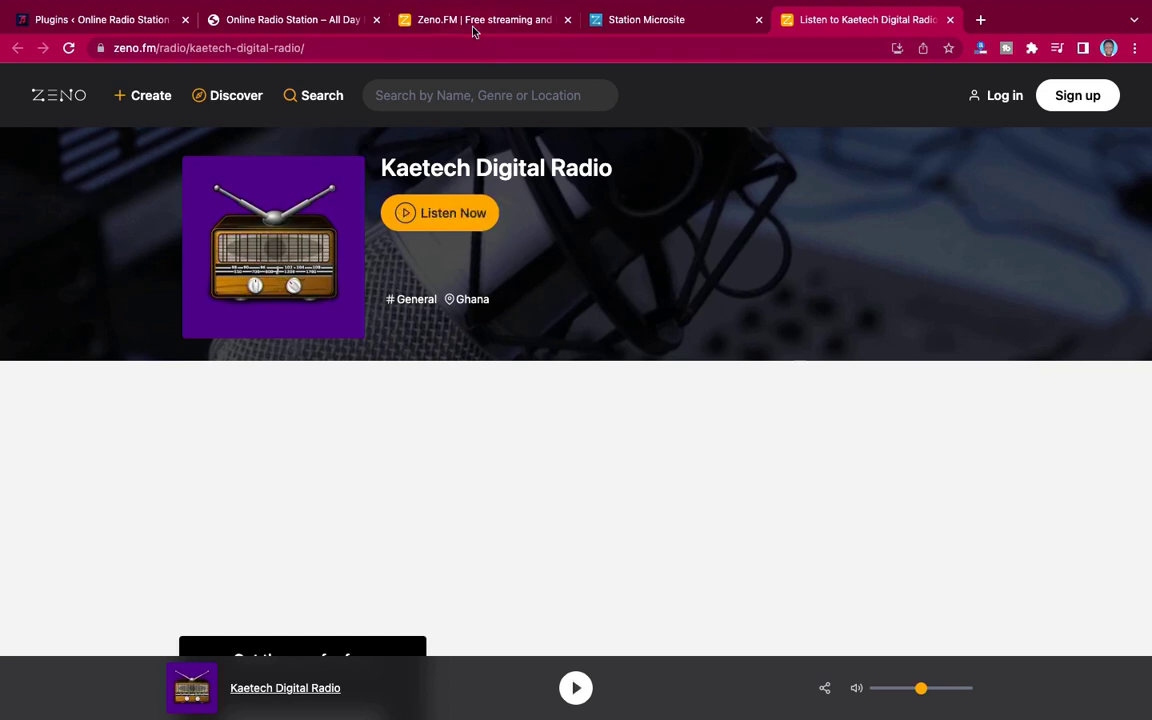
Open the media upload page for the station's Auto DJ playlist in Zeno Tools.
left_click(665, 20)
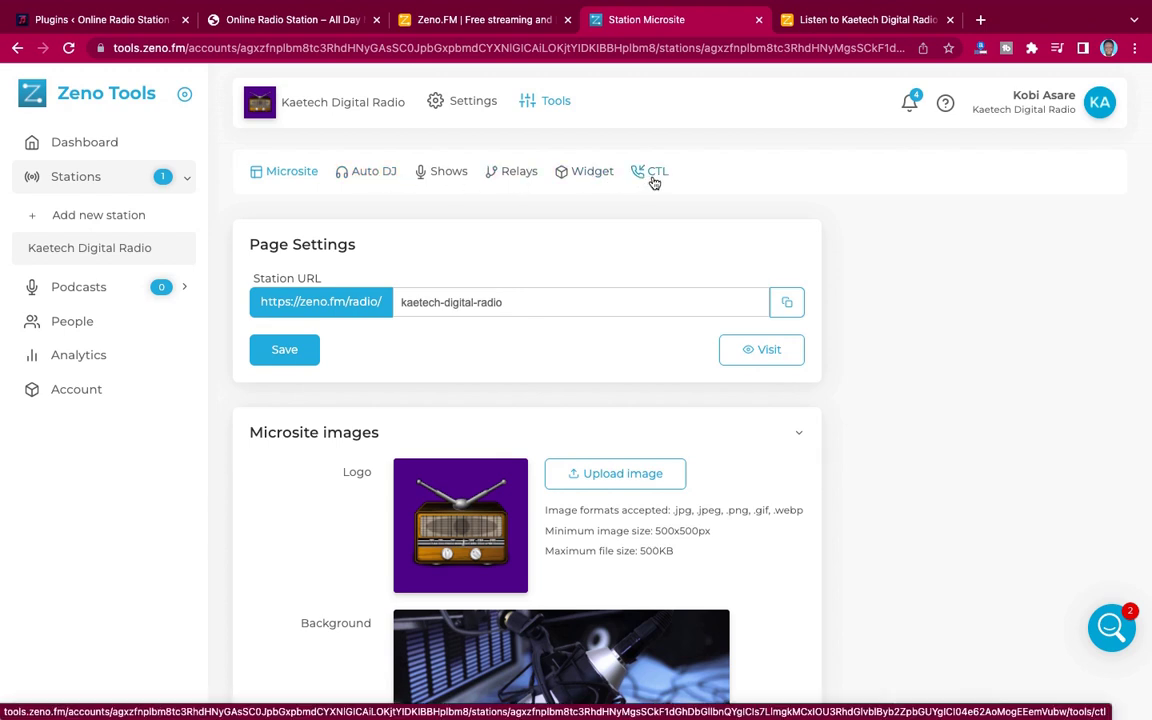
left_click(367, 176)
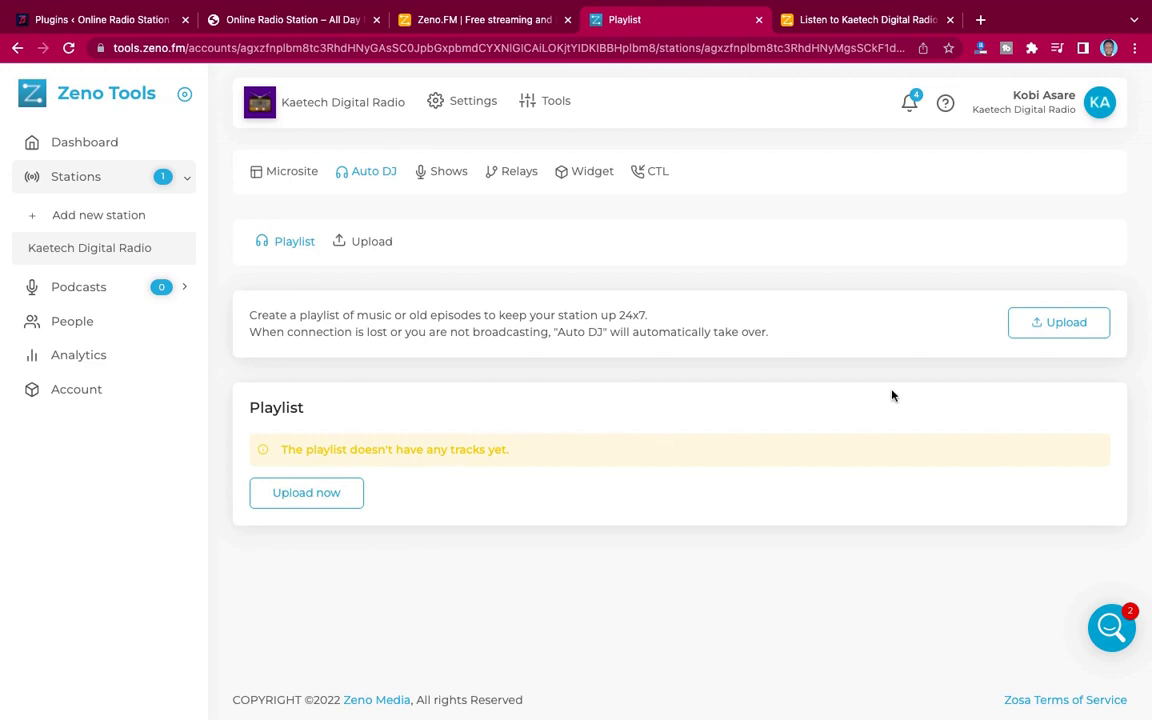
left_click(1055, 324)
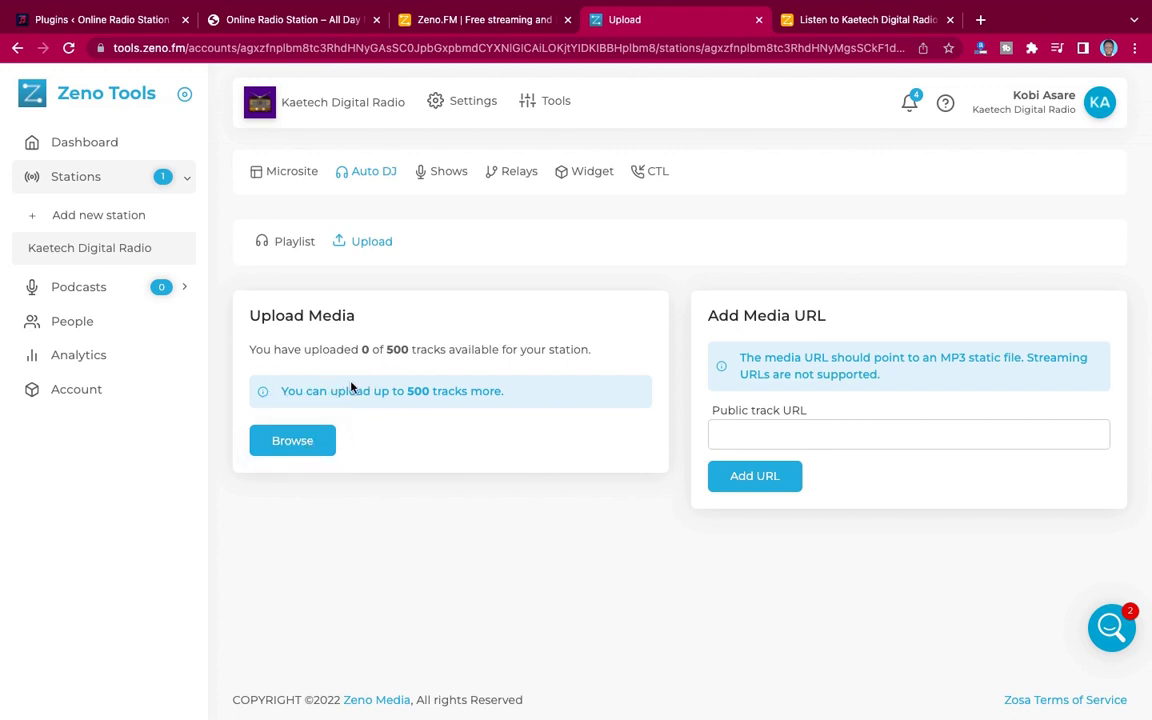
Upload Jah-Jah-Bangs-Quincas-Moreira-ustmfj.mp3 from the Downloads folder and save it to the Auto DJ playlist.
left_click(292, 441)
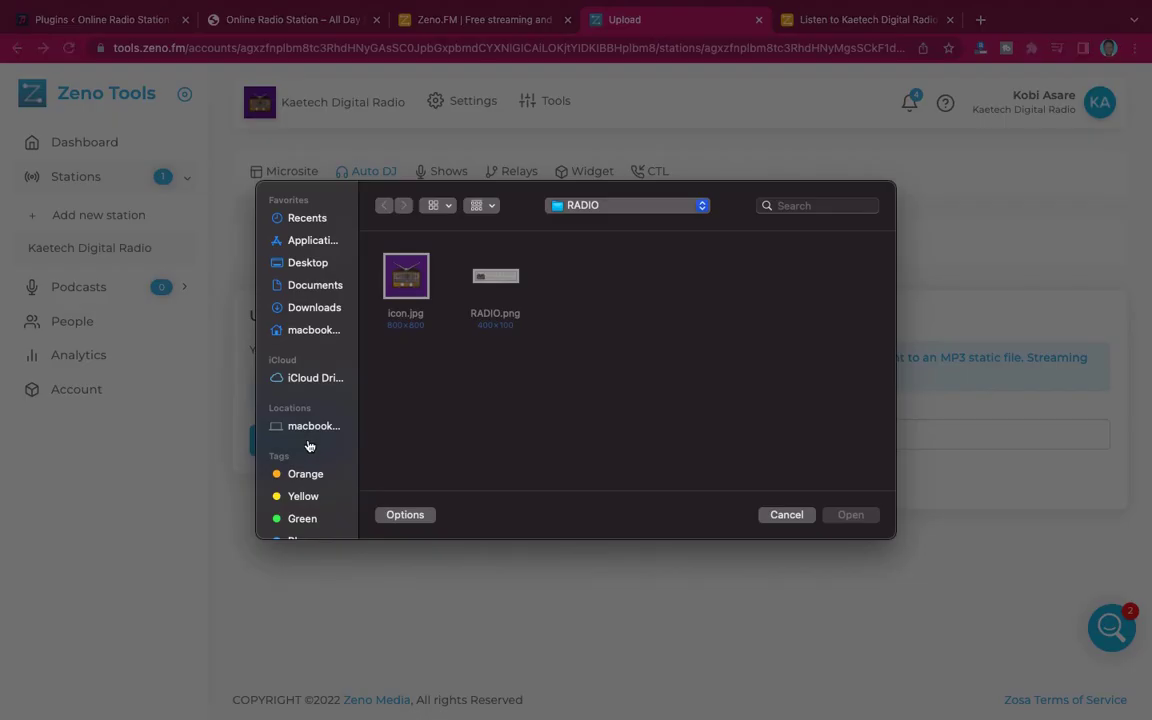
left_click(312, 308)
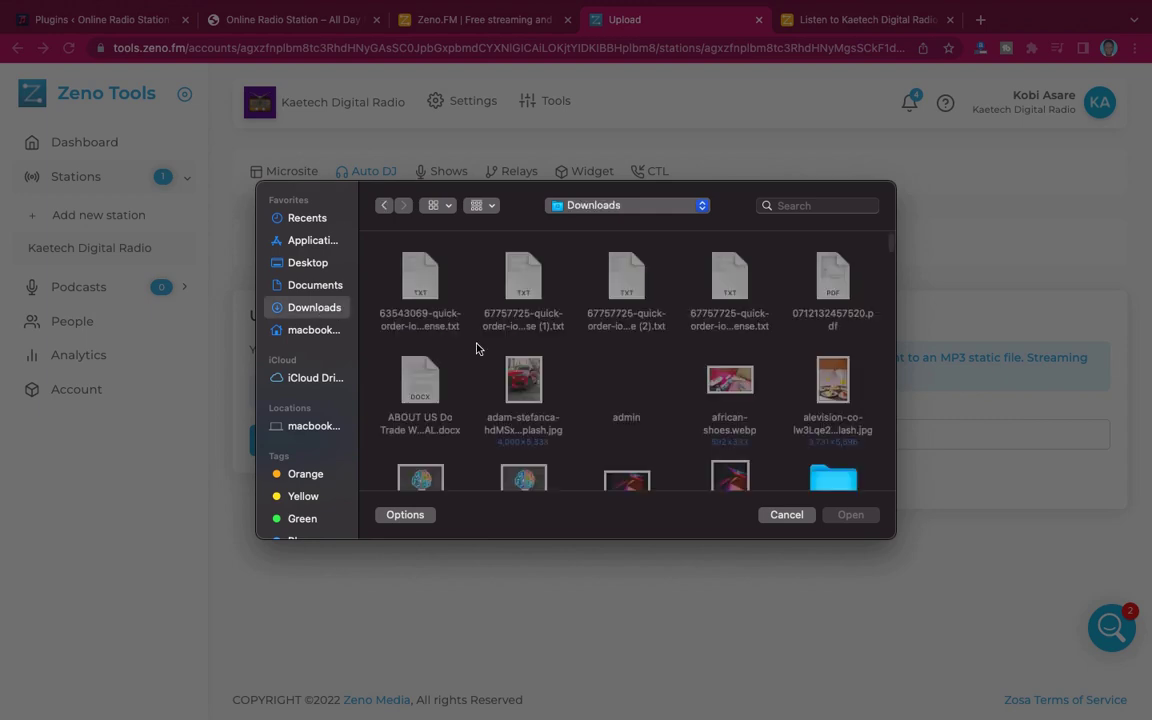
key("j")
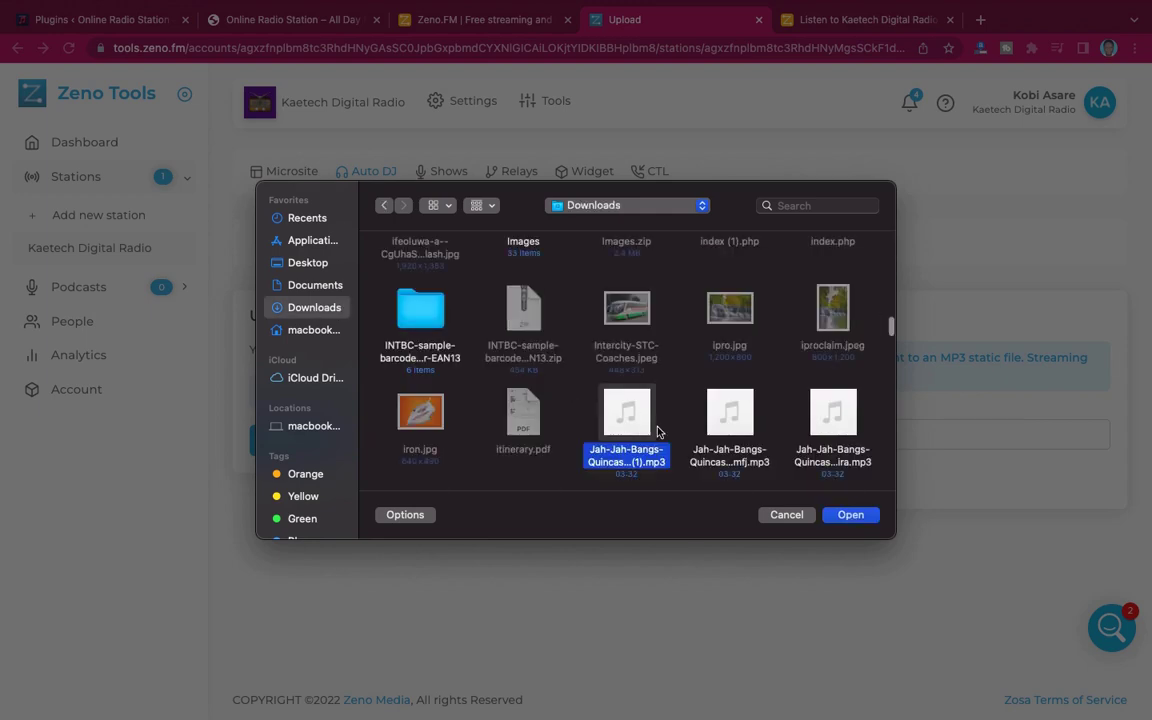
left_click(730, 420)
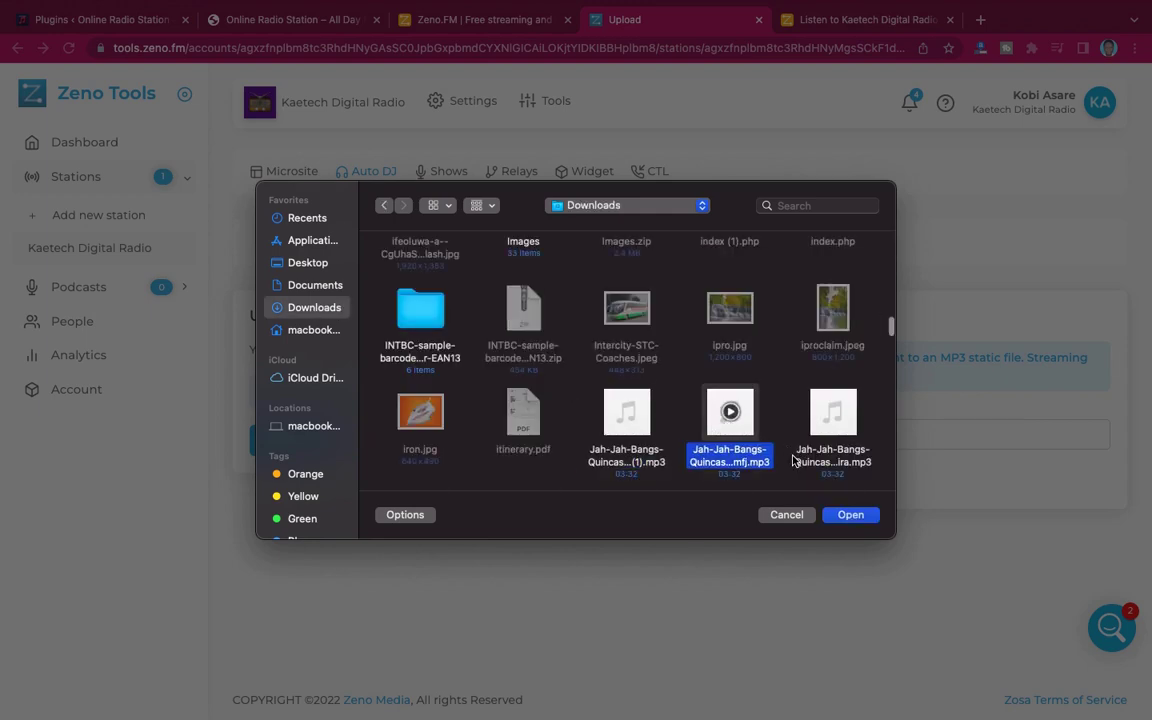
left_click(849, 516)
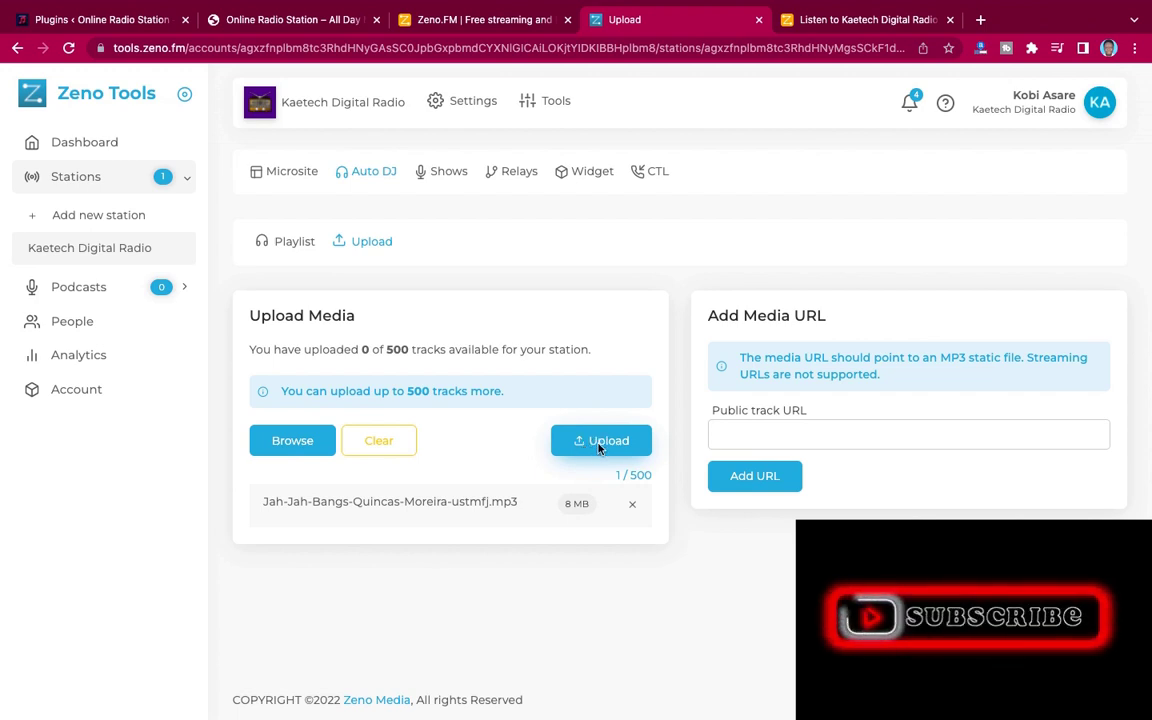
left_click(590, 448)
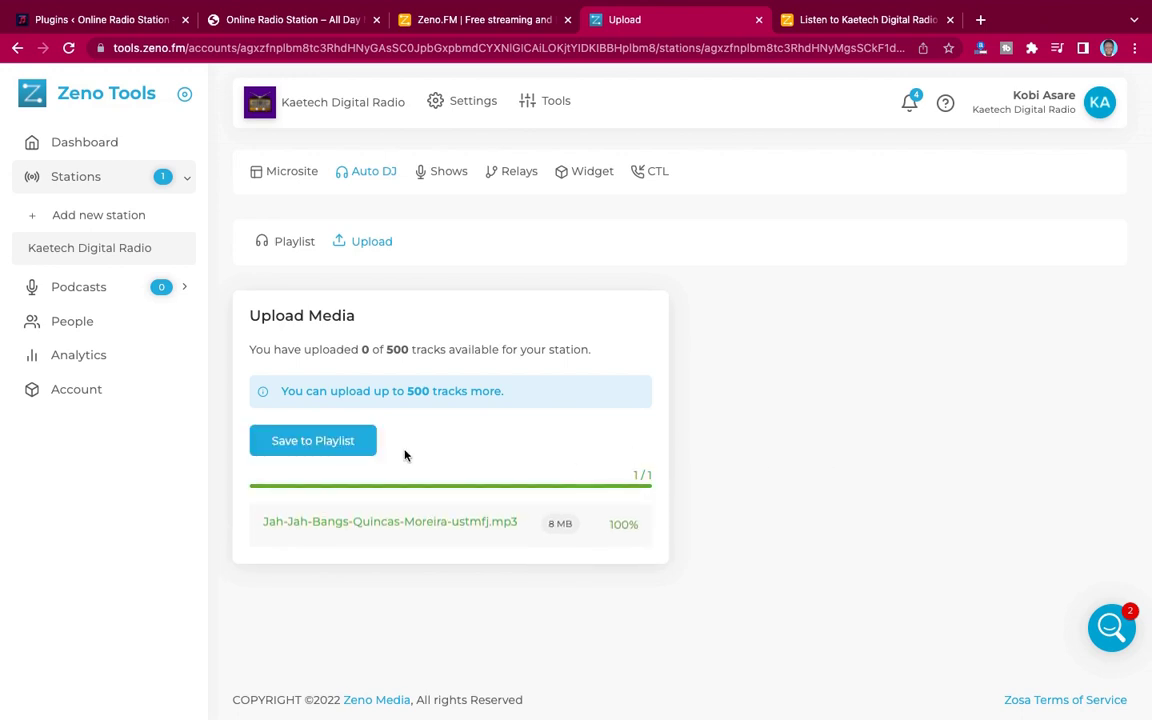
left_click(334, 443)
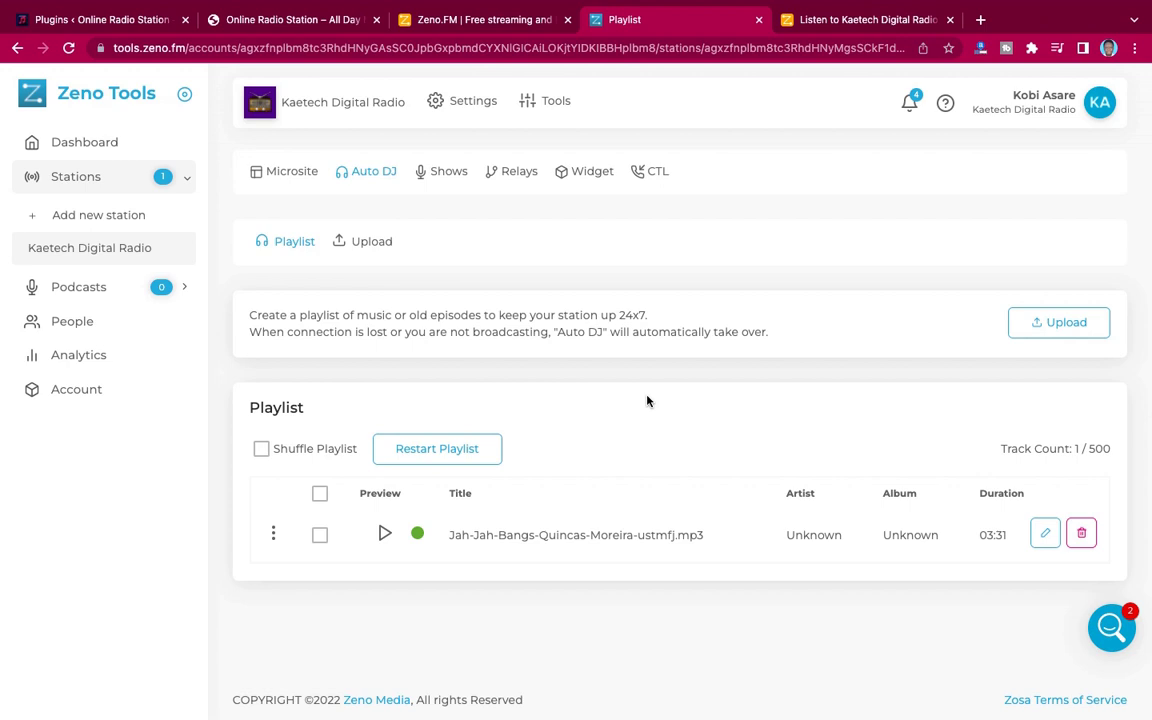
Reload the station's public page, play the stream at a lower volume and pause it.
left_click(835, 19)
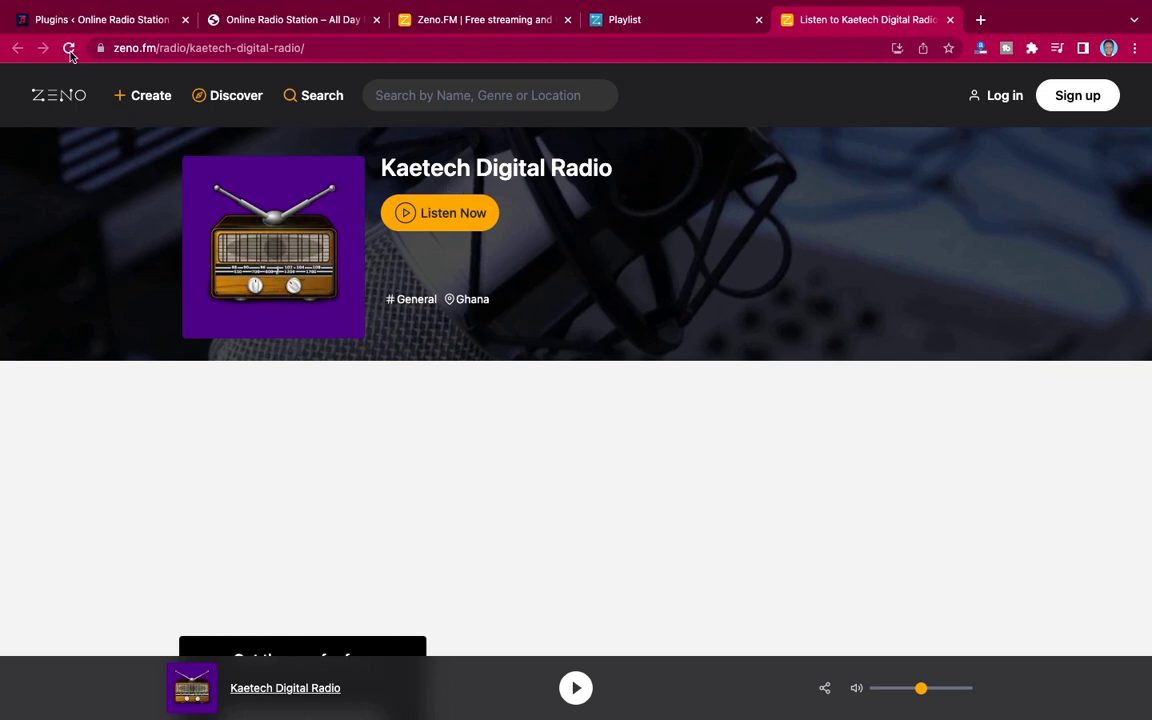
left_click(68, 48)
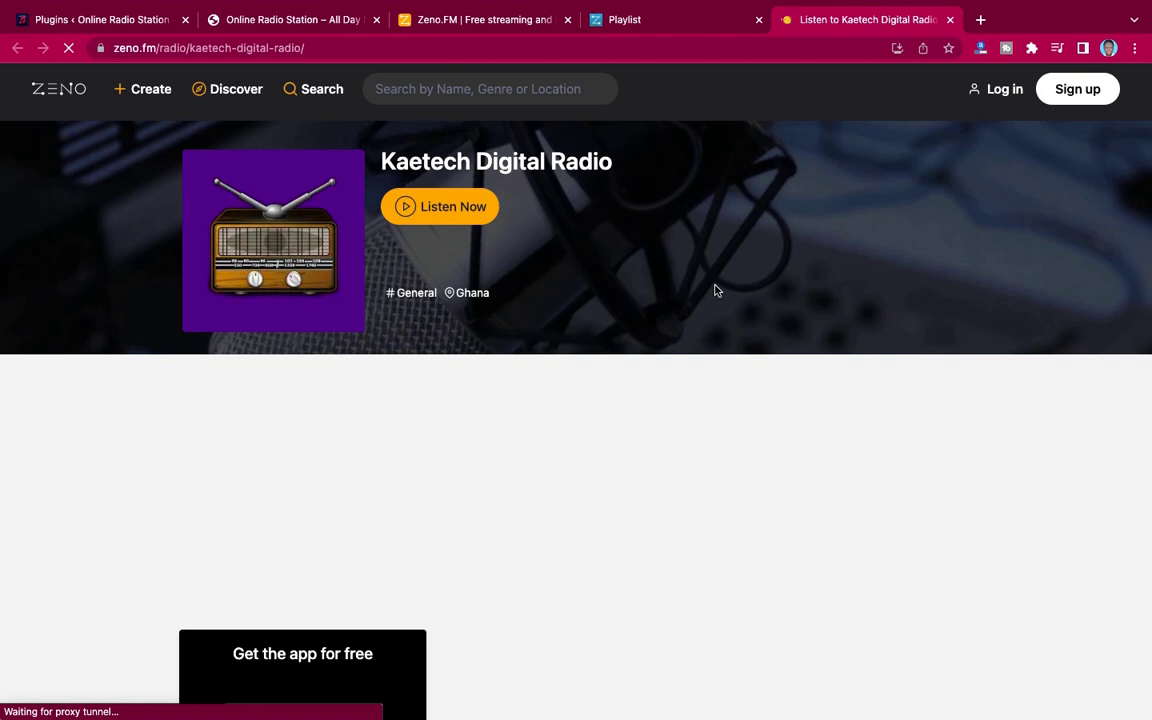
left_click(409, 213)
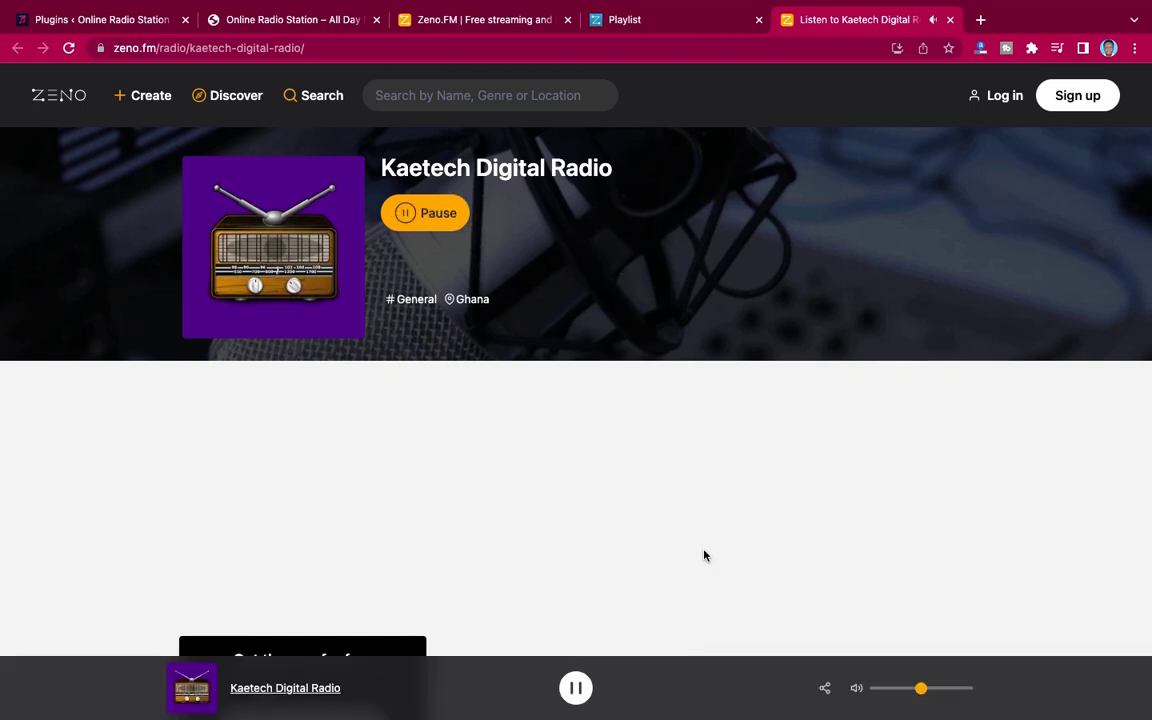
left_click_drag(905, 698, 892, 698)
left_click(409, 218)
Open the Kaetech Digital Radio overview in Zeno Tools and examine its on-air status and listener statistics.
left_click(622, 24)
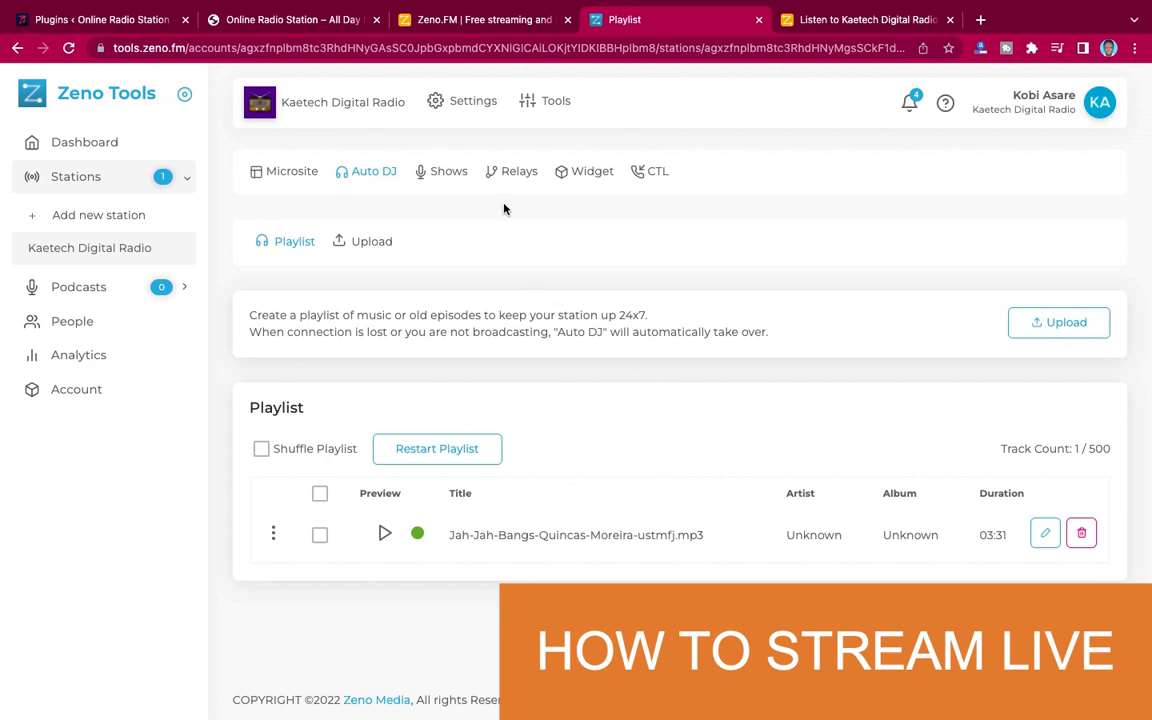
left_click(358, 108)
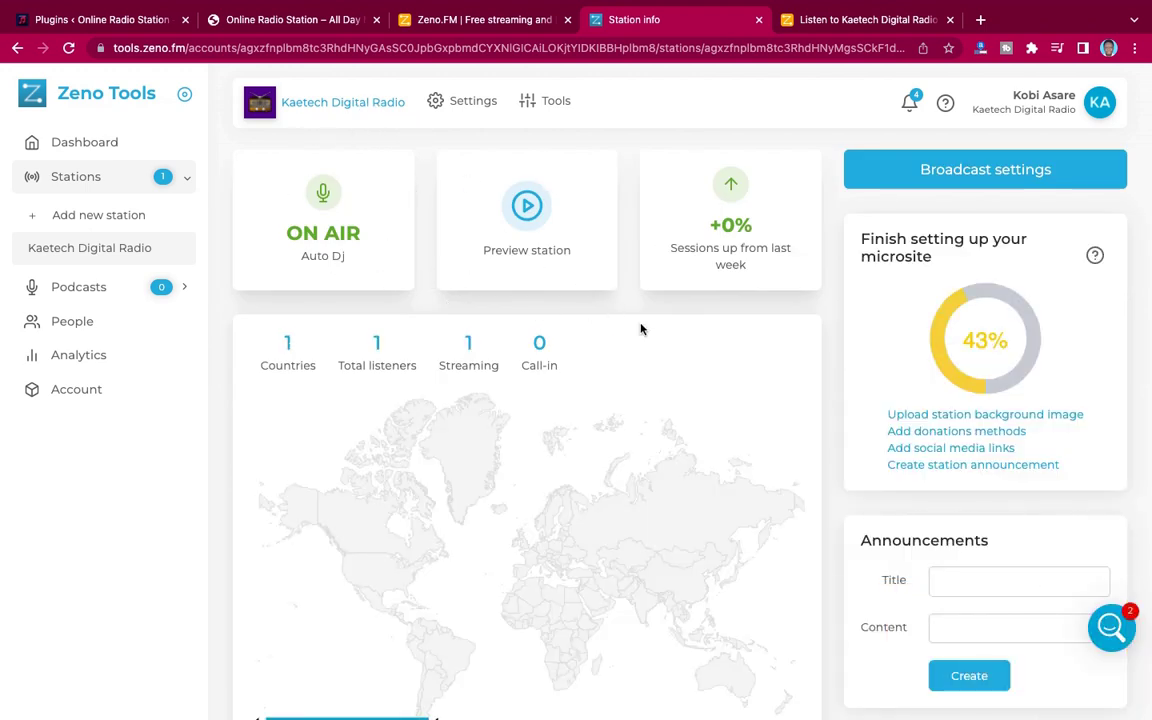
scroll(651, 332, "down", 2)
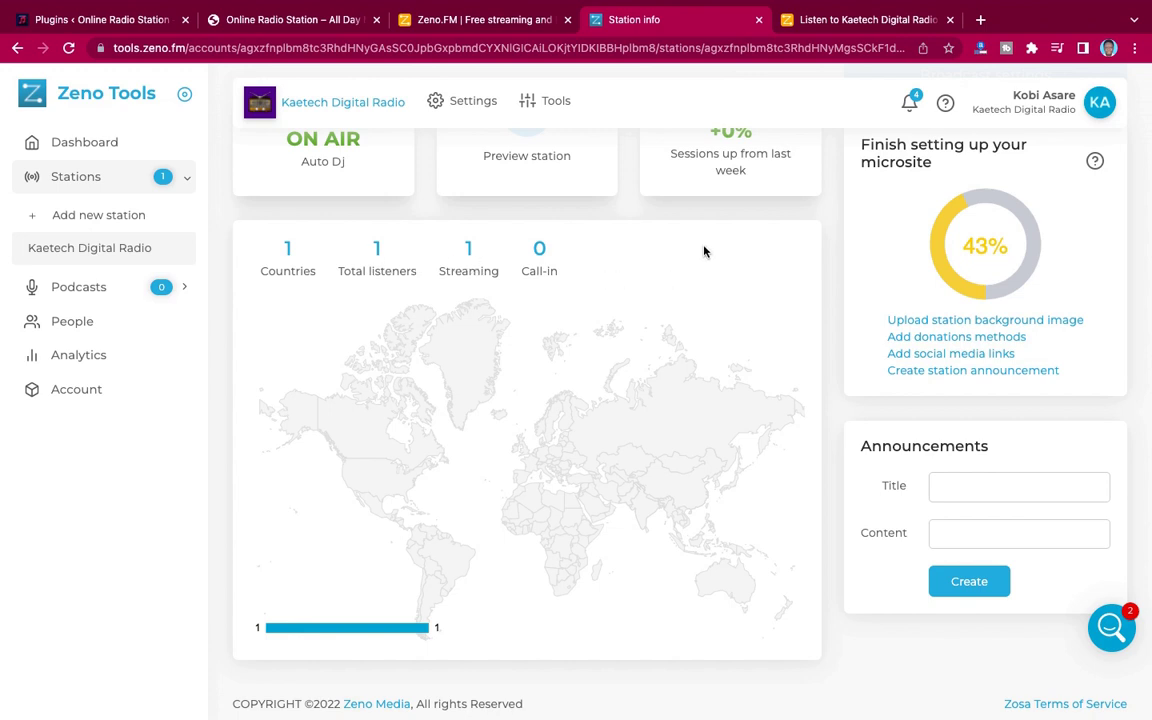
scroll(703, 251, "up", 2)
scroll(703, 251, "down", 2)
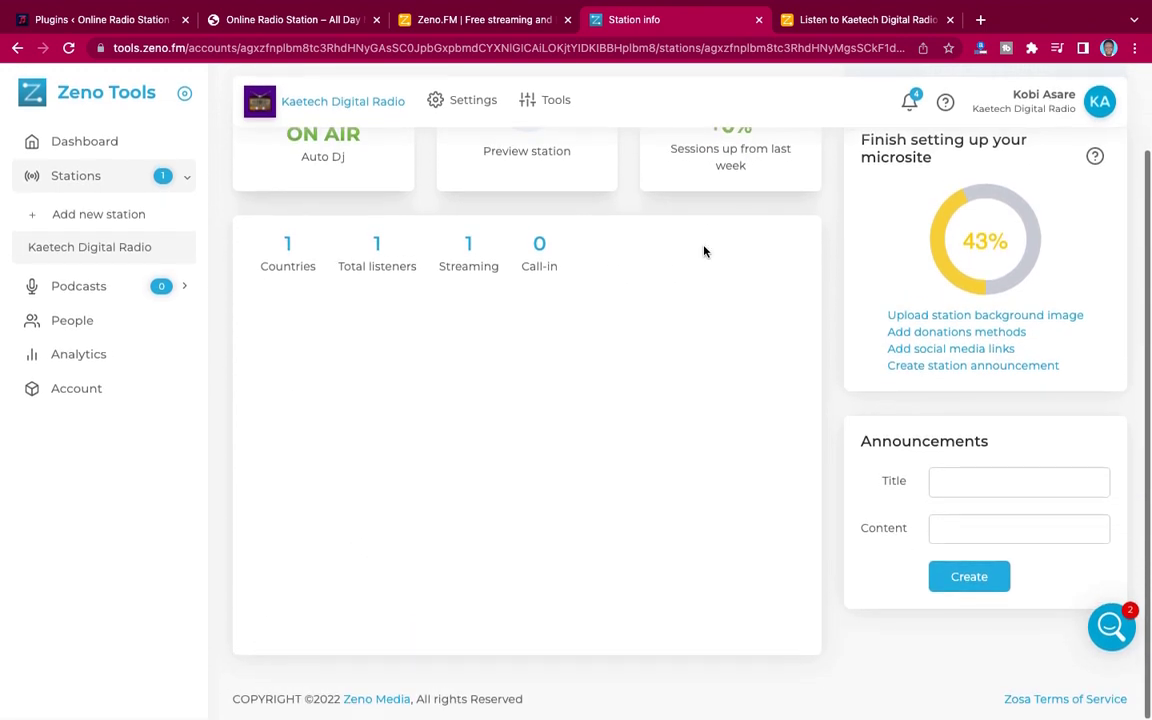
Return to the Kaetech Digital Radio public page and look over its station banner and content.
scroll(703, 251, "up", 2)
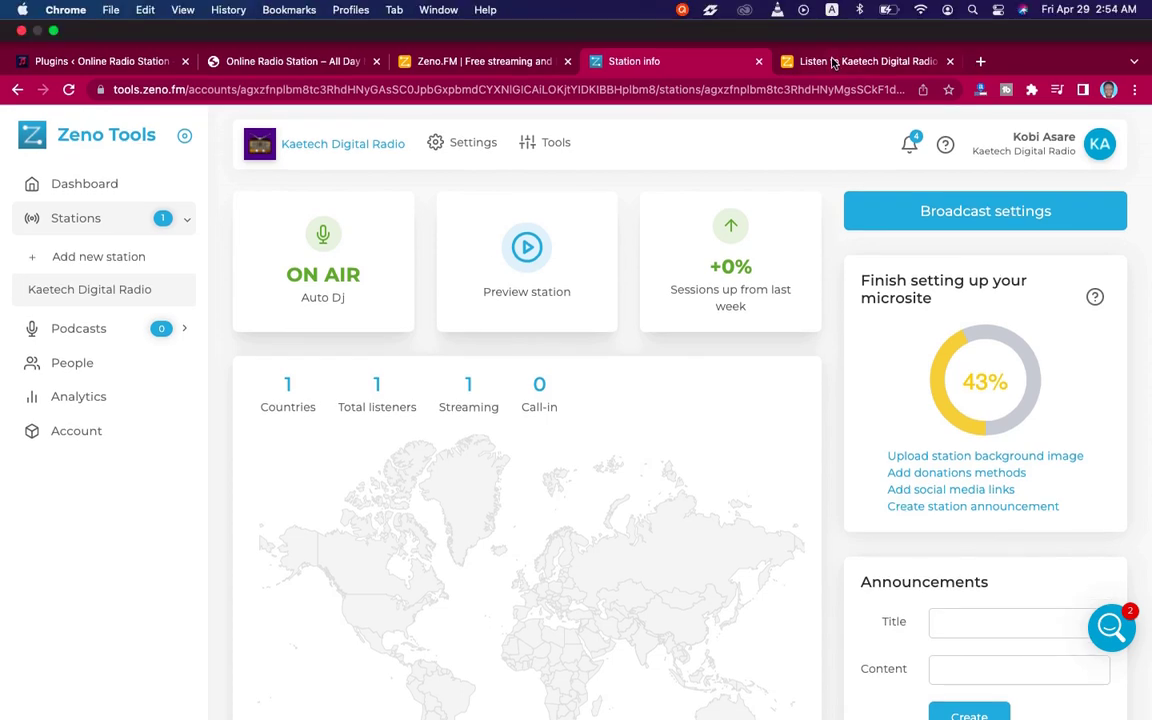
left_click(830, 64)
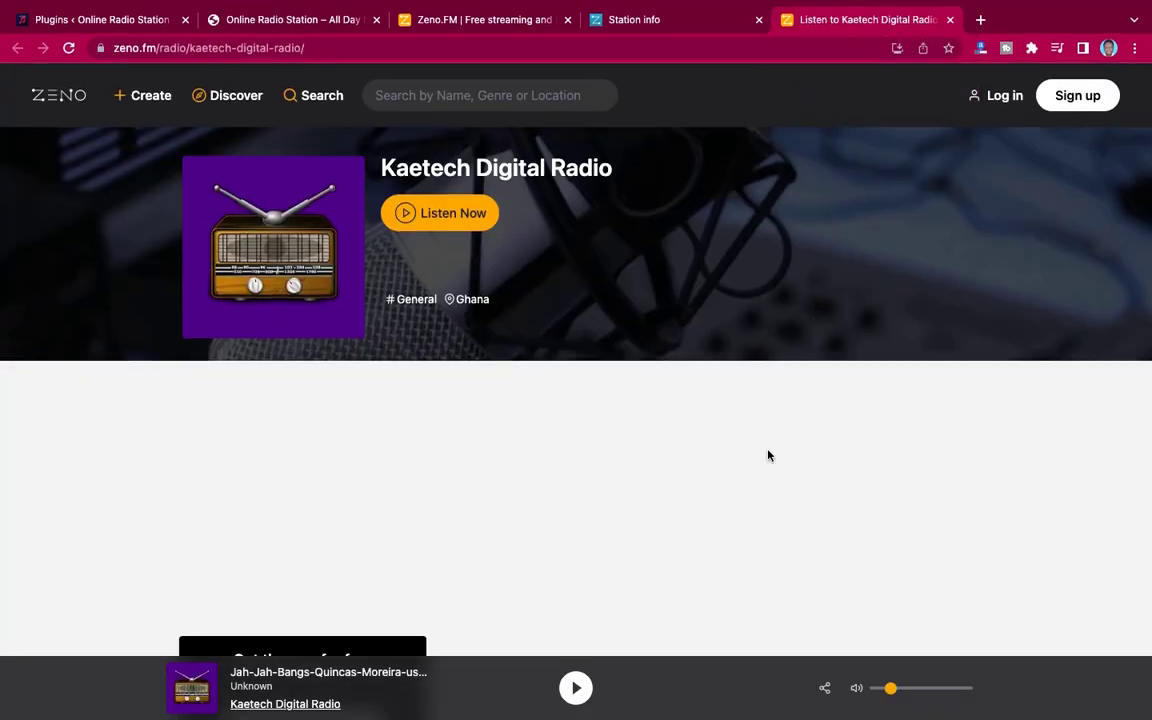
scroll(768, 456, "down", 6)
scroll(766, 487, "up", 5)
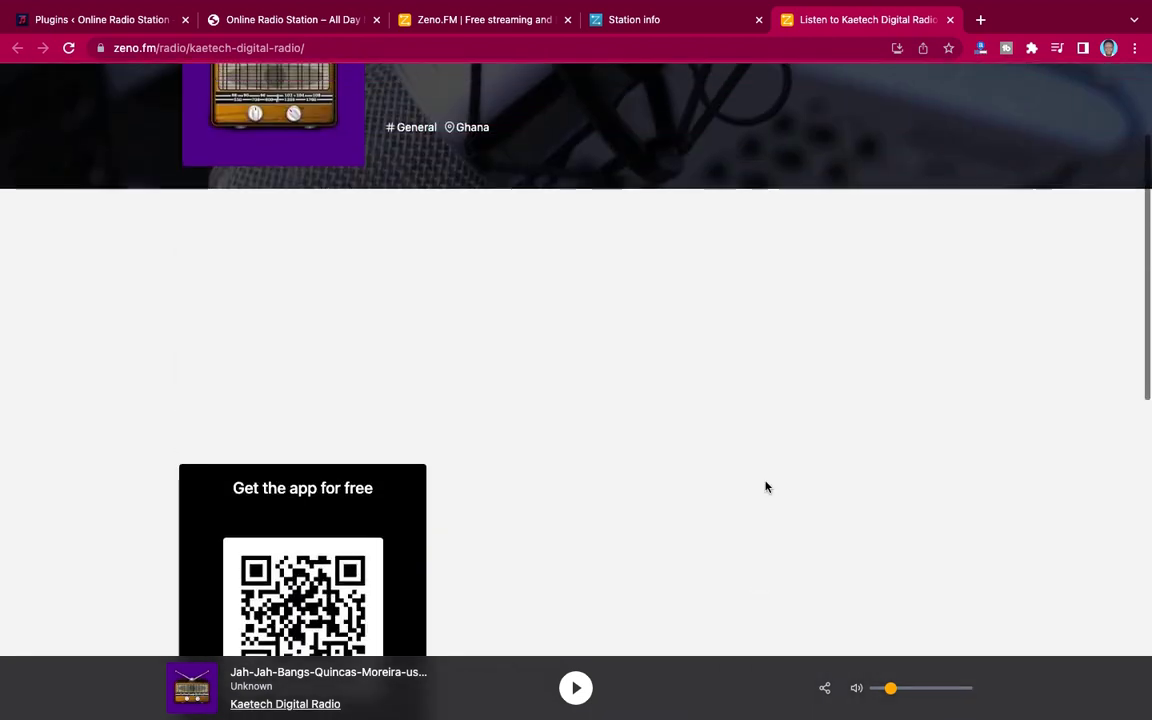
scroll(745, 420, "up", 3)
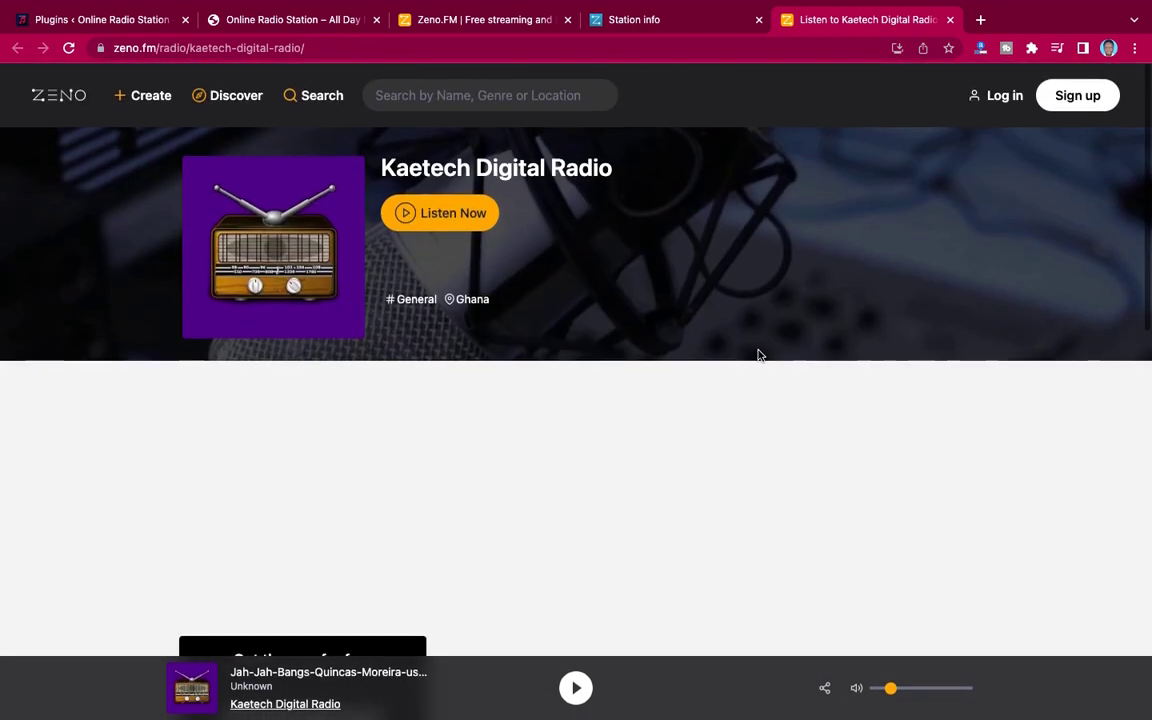
Open the station's broadcast settings in Zeno Tools and examine the Icecast and Shoutcast encoder settings and the stream URLs.
left_click(631, 20)
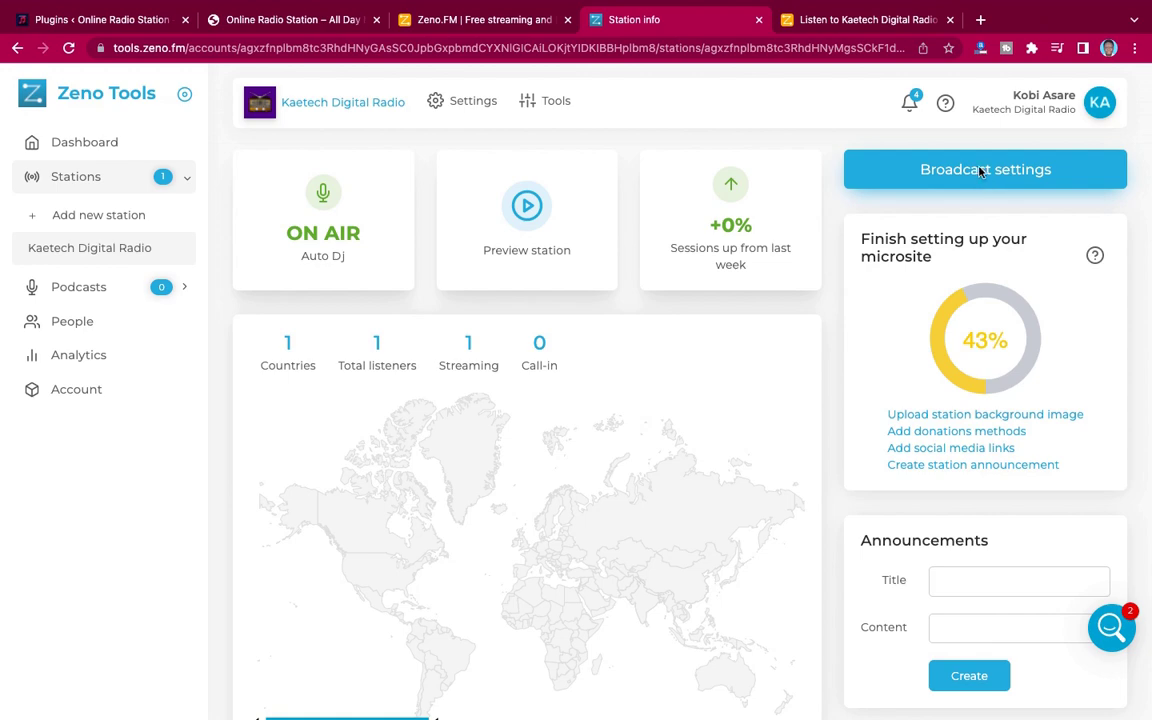
left_click(937, 171)
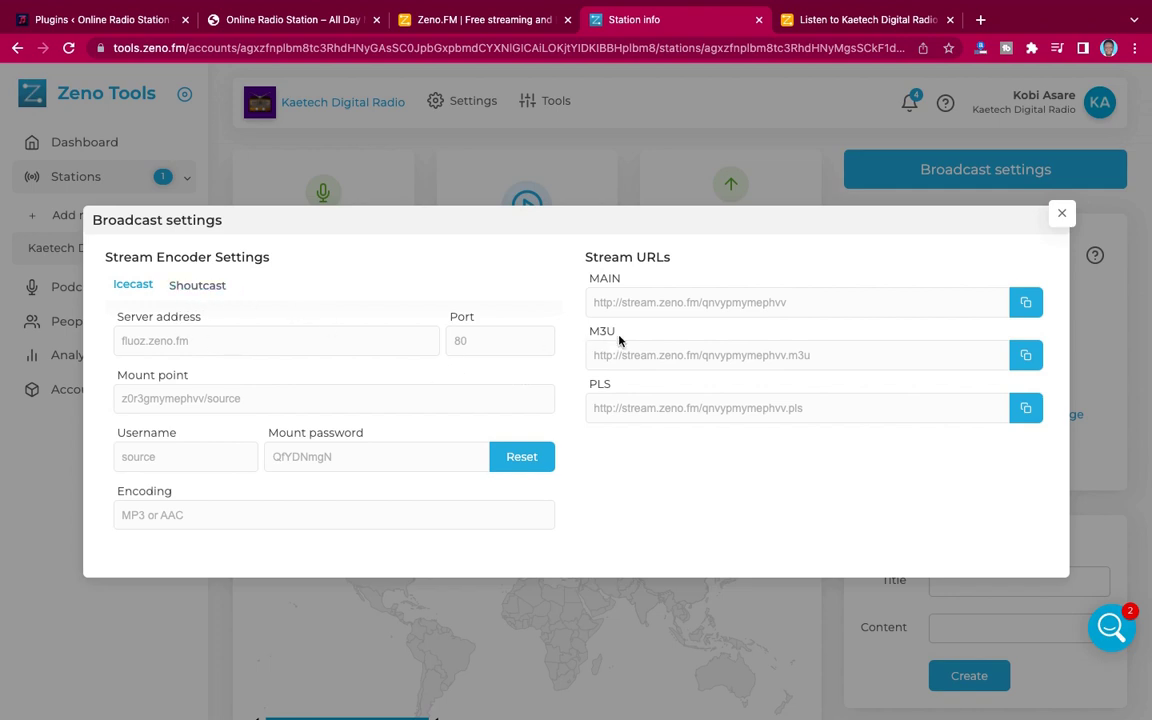
left_click(206, 287)
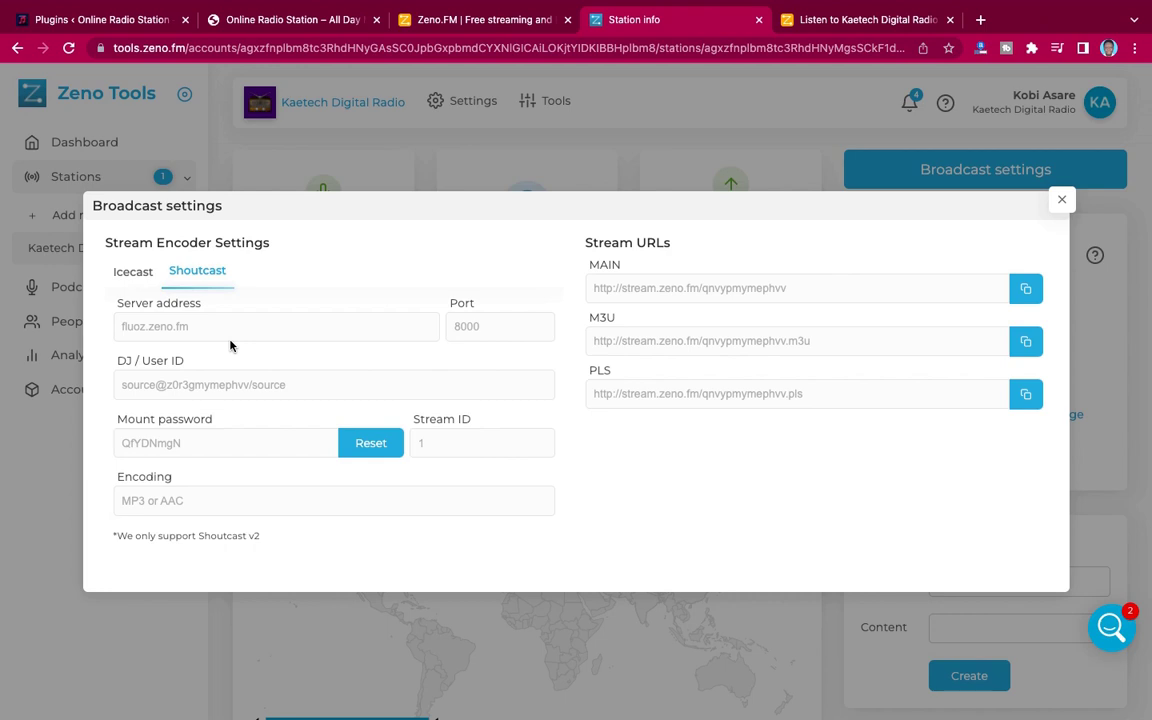
left_click(135, 273)
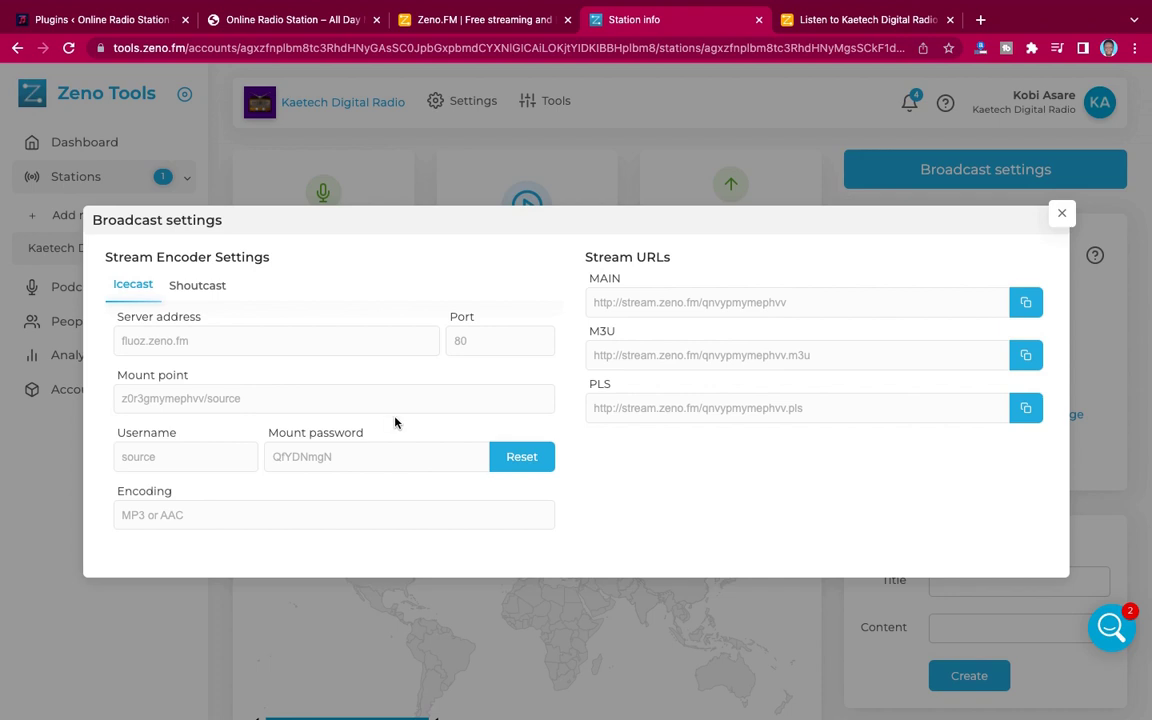
left_click(1061, 215)
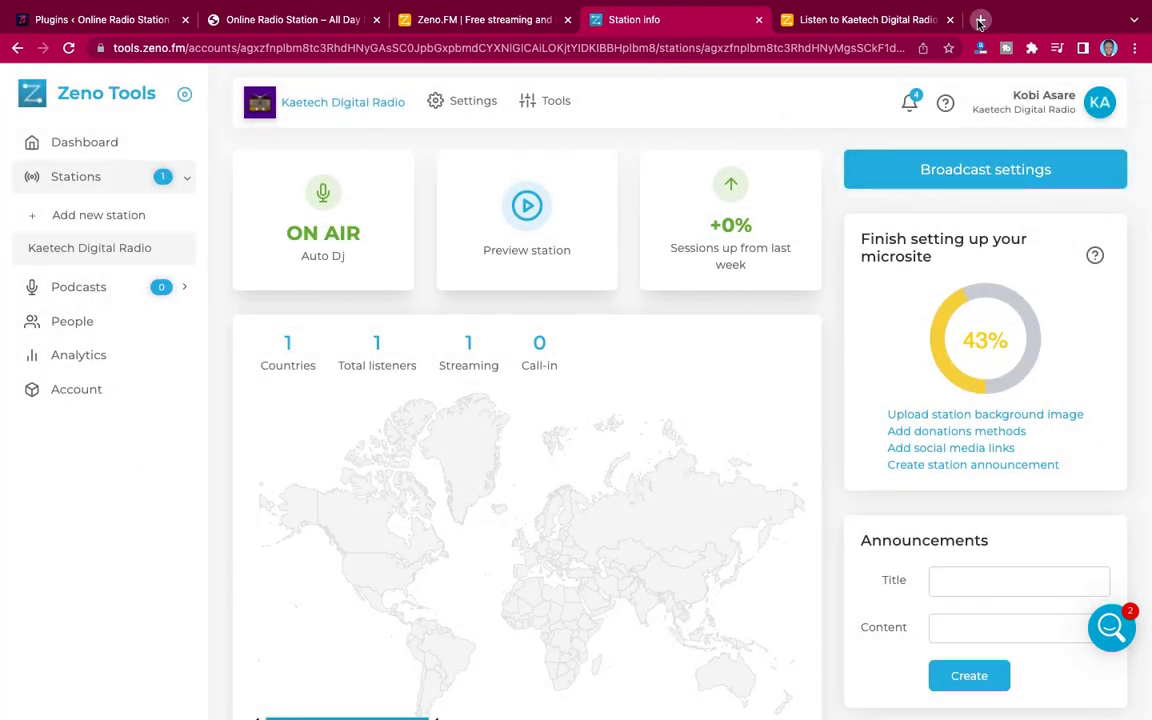
Open mixxx.org in a new browser tab and go to its download page.
left_click(980, 20)
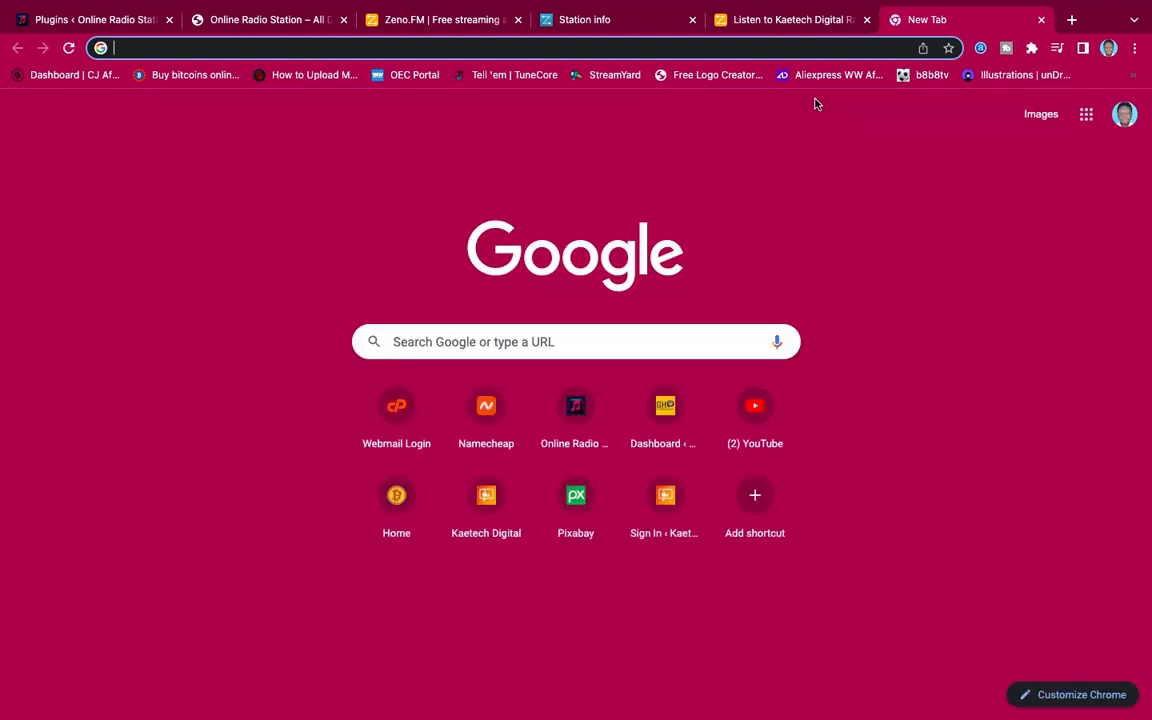
type("mixx")
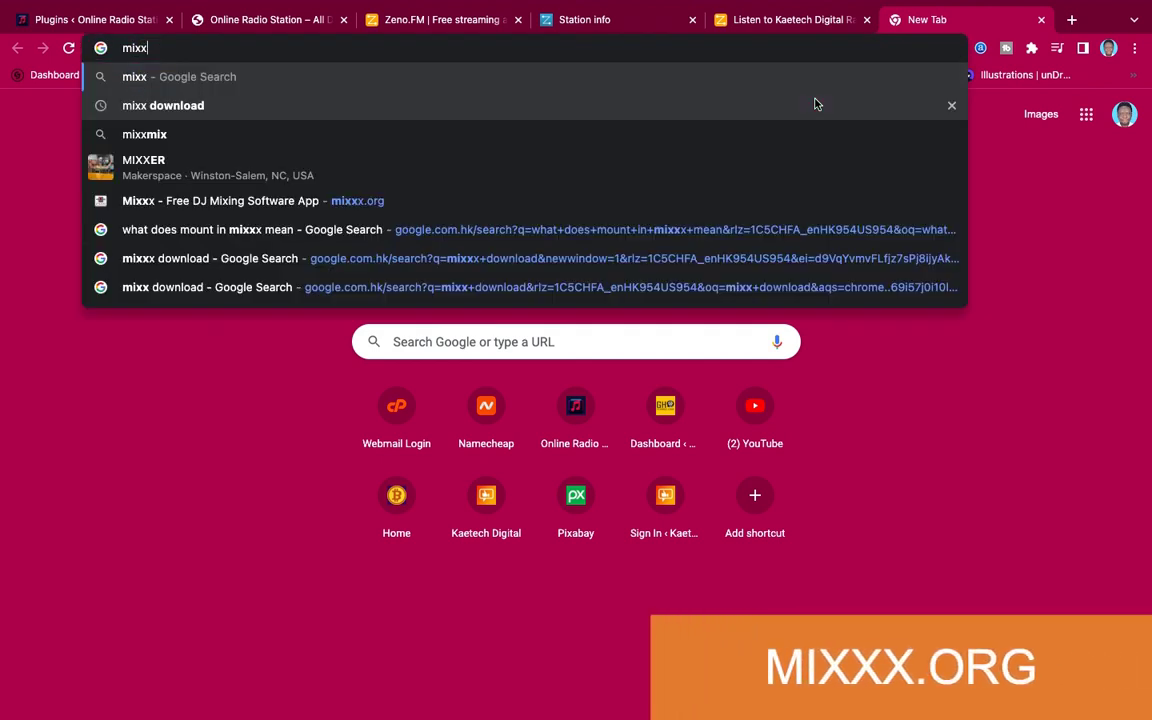
type("x")
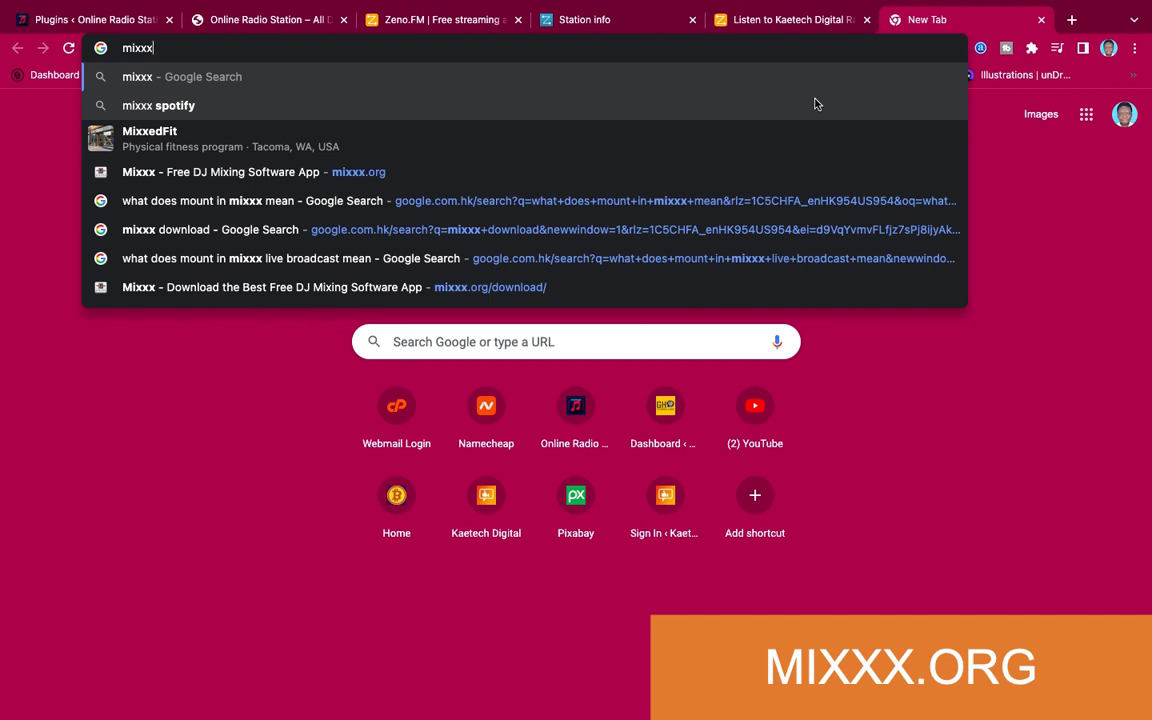
type(".")
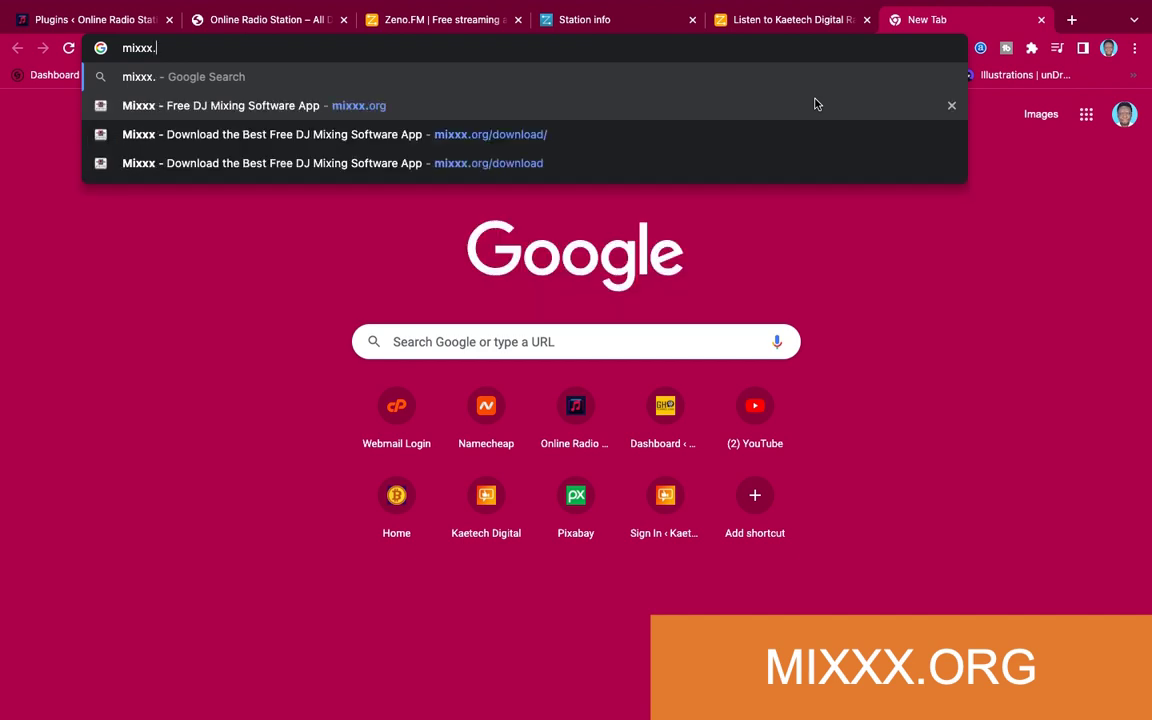
type("org")
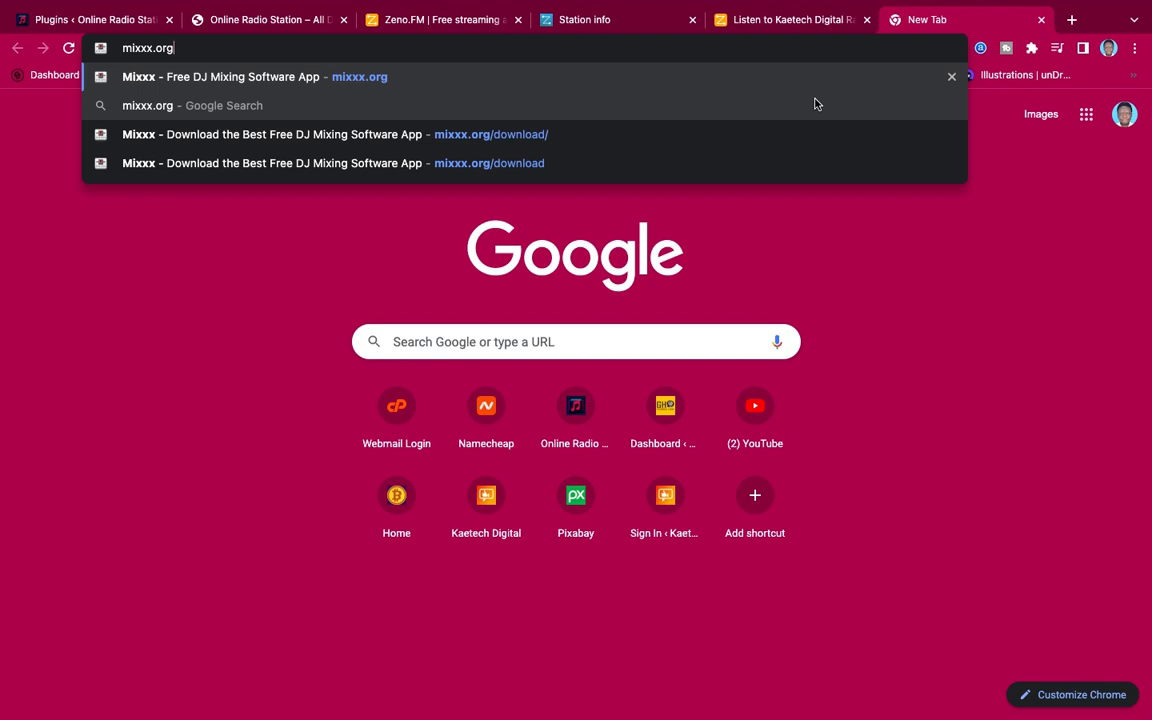
left_click(702, 88)
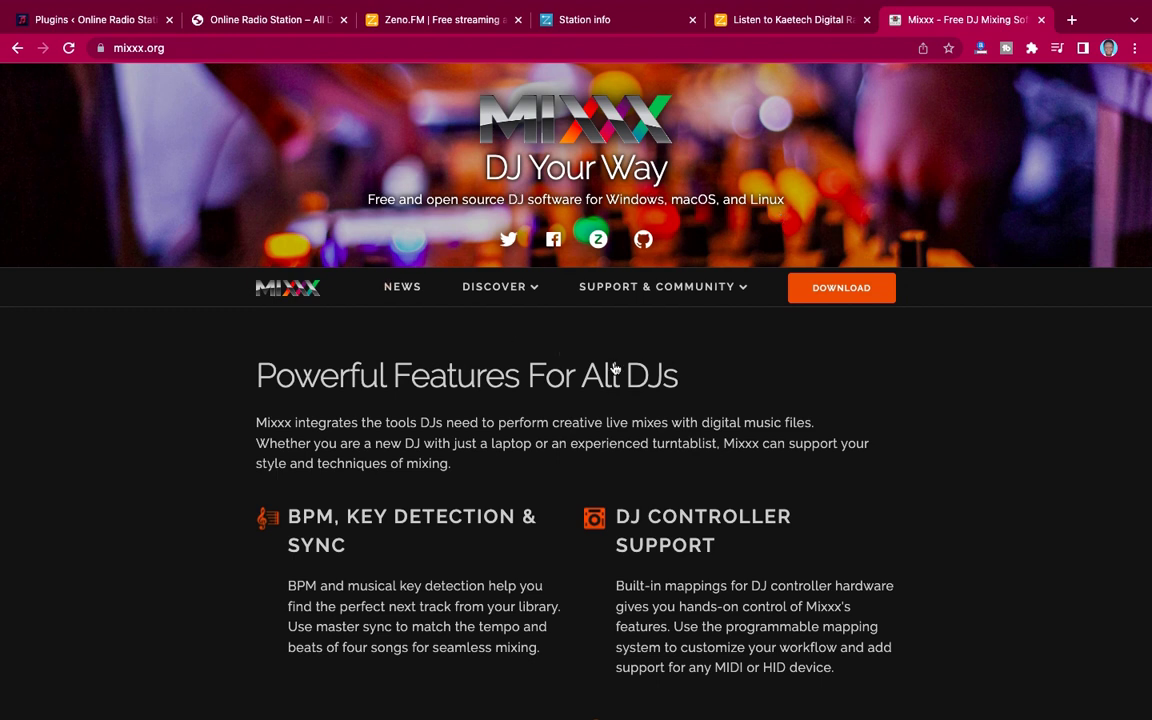
left_click(833, 291)
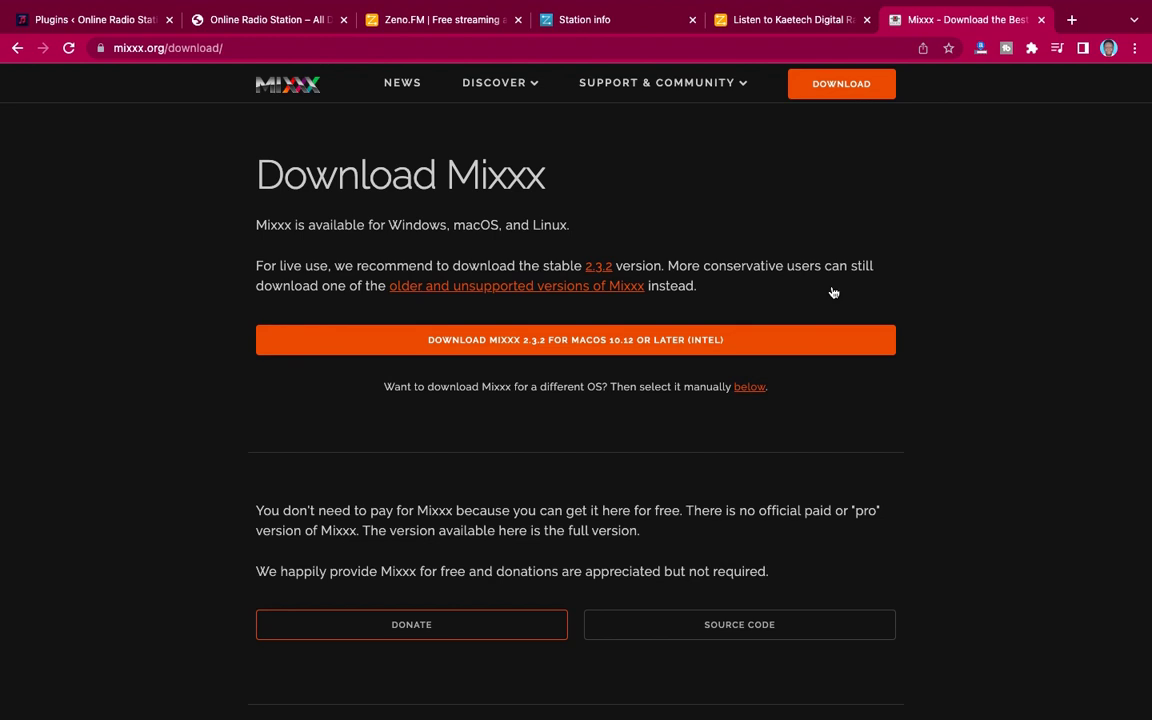
left_click(576, 346)
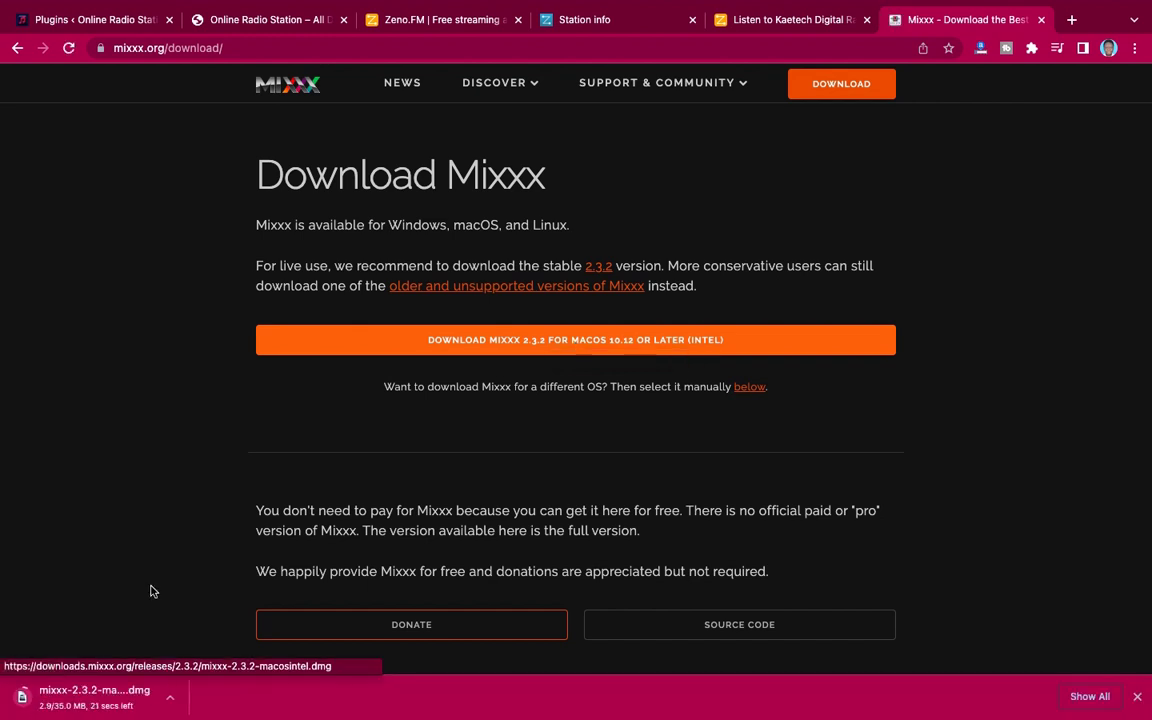
left_click(170, 698)
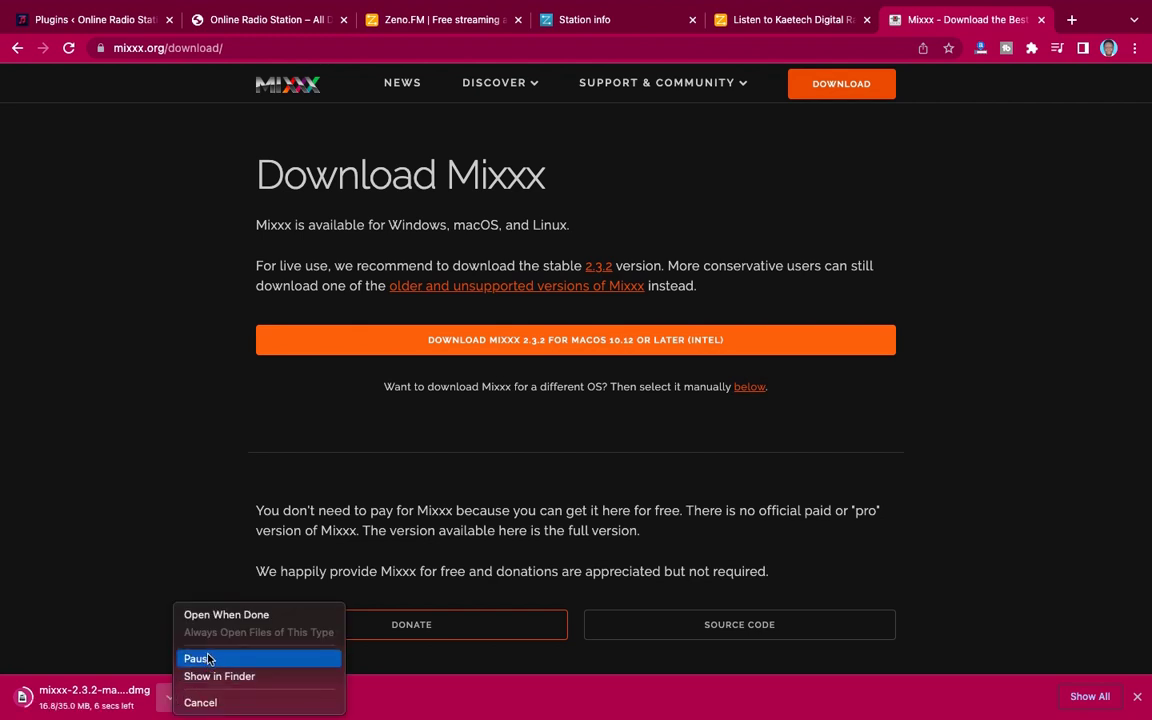
left_click(199, 702)
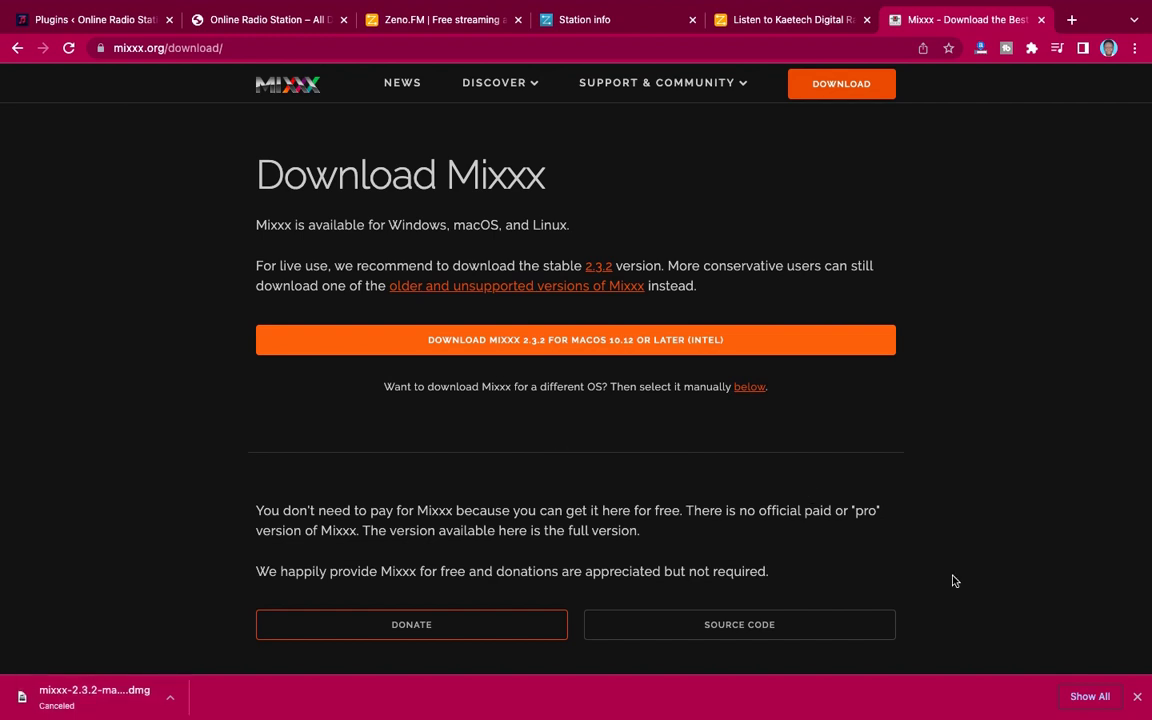
left_click(1135, 698)
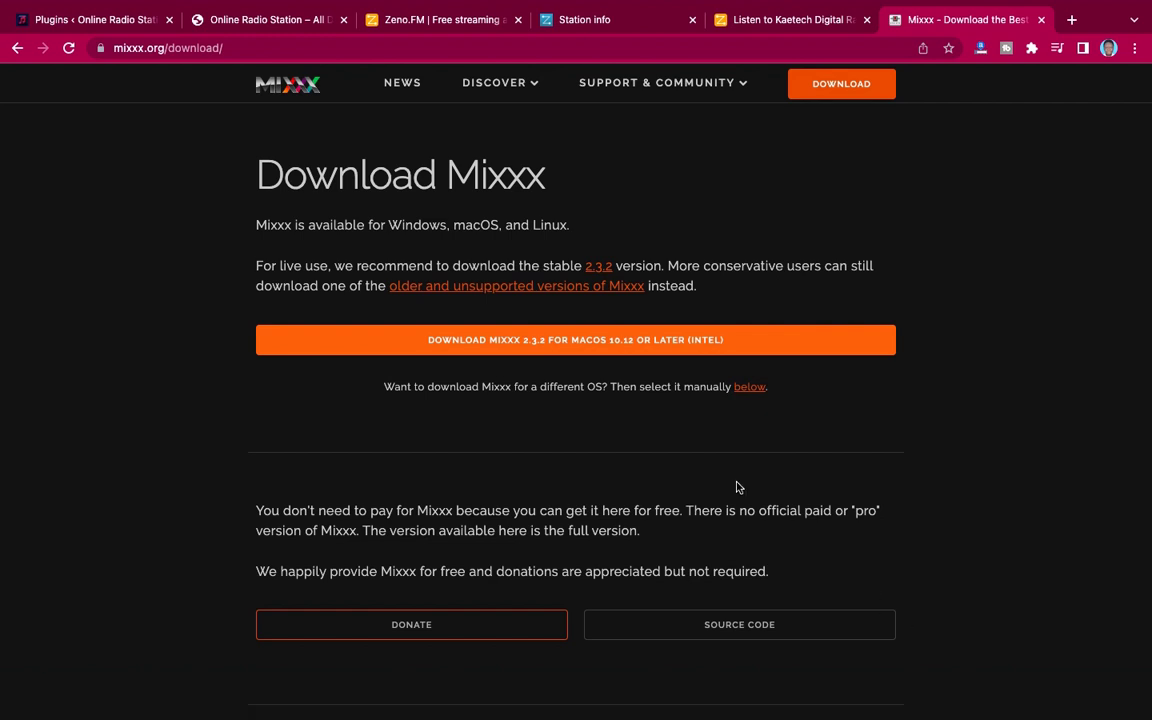
Launch the installed Mixxx app, dismiss its music folder selection and make its window full screen.
key("ctrl+Left")
key("ctrl+Right")
key("ctrl+Left")
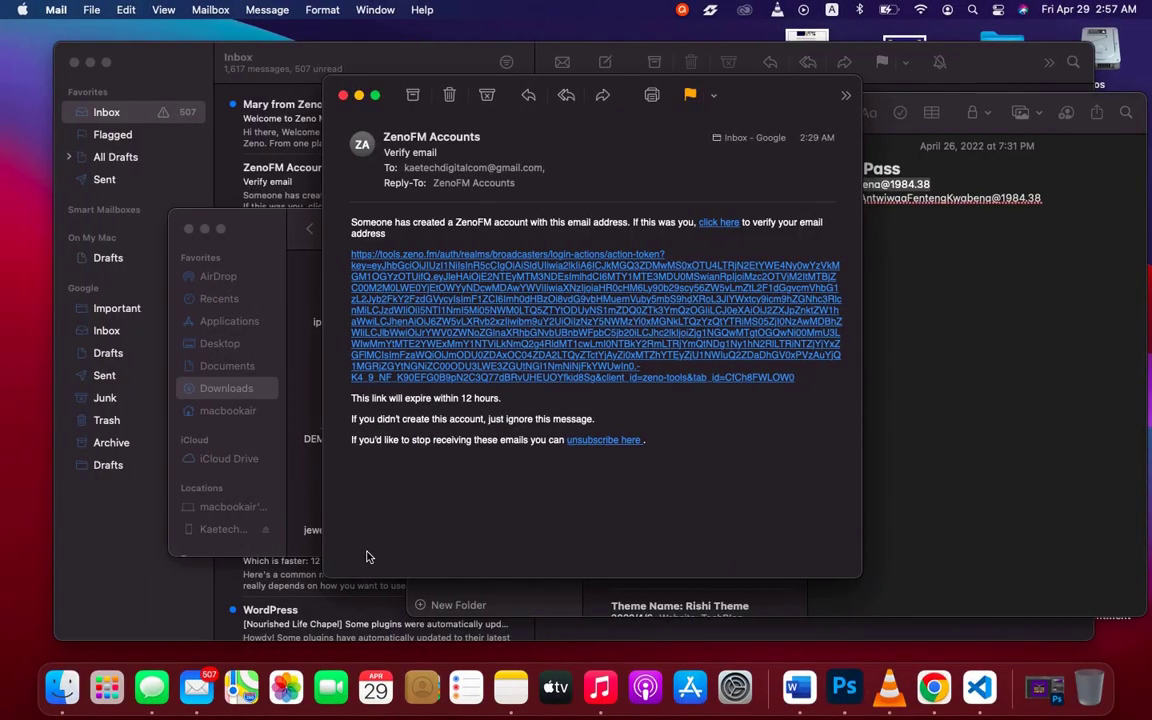
left_click(117, 692)
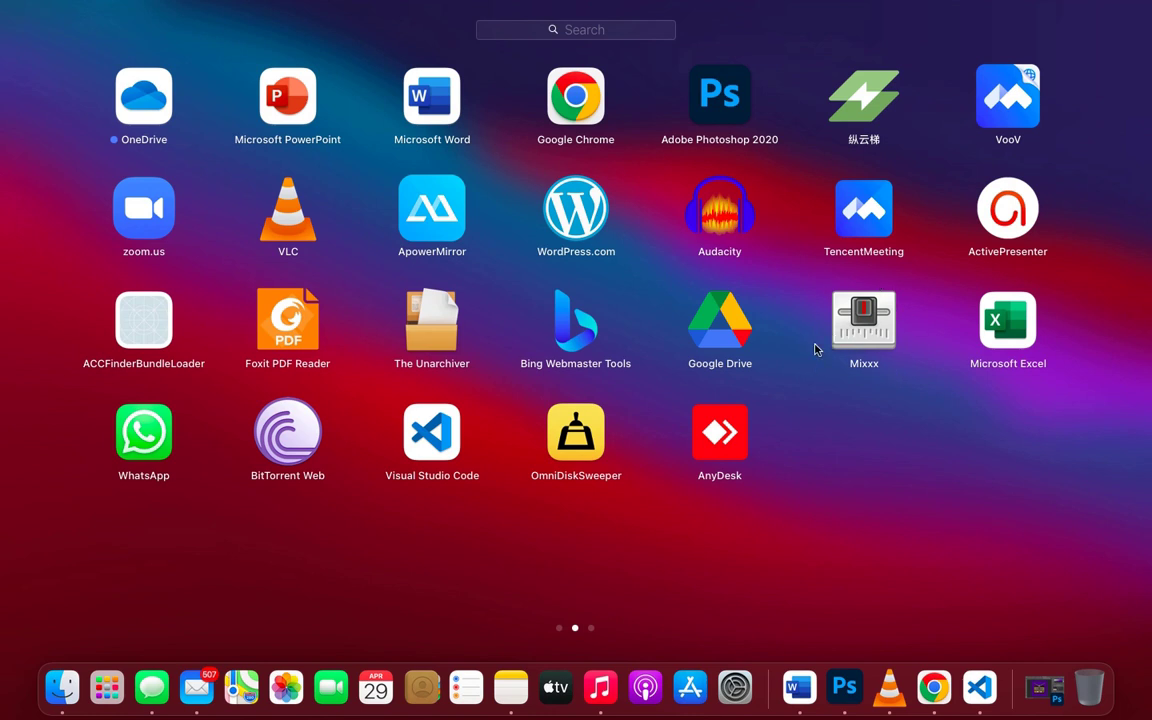
left_click(866, 318)
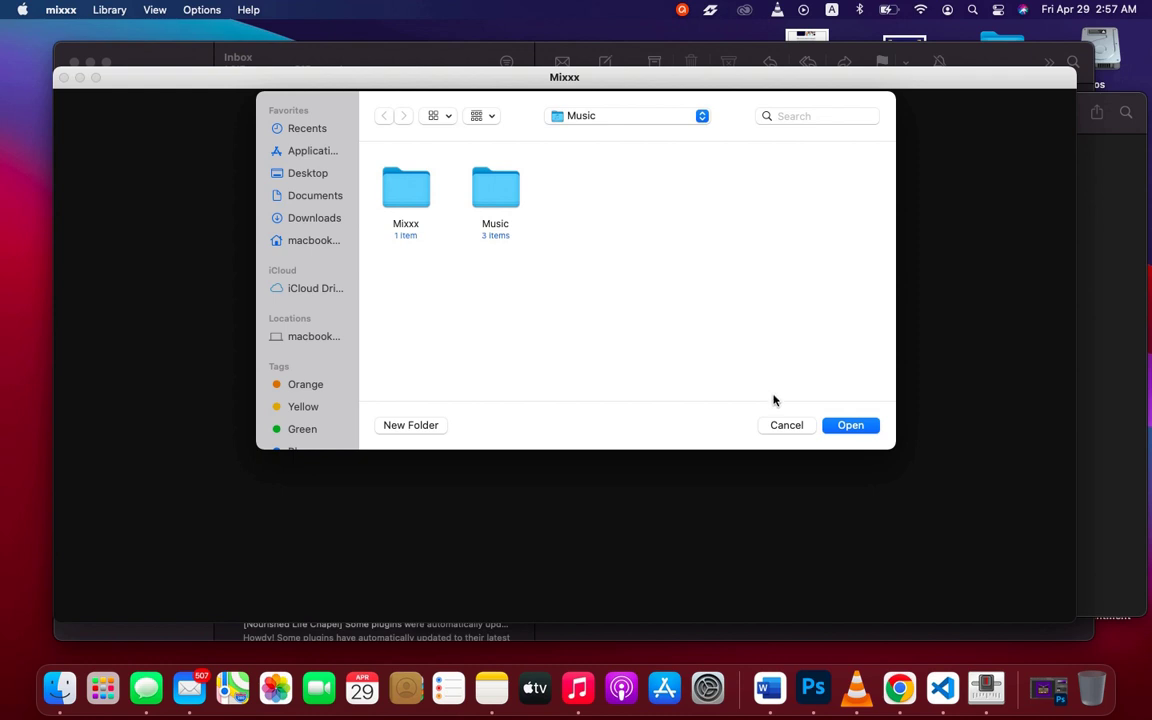
left_click(789, 426)
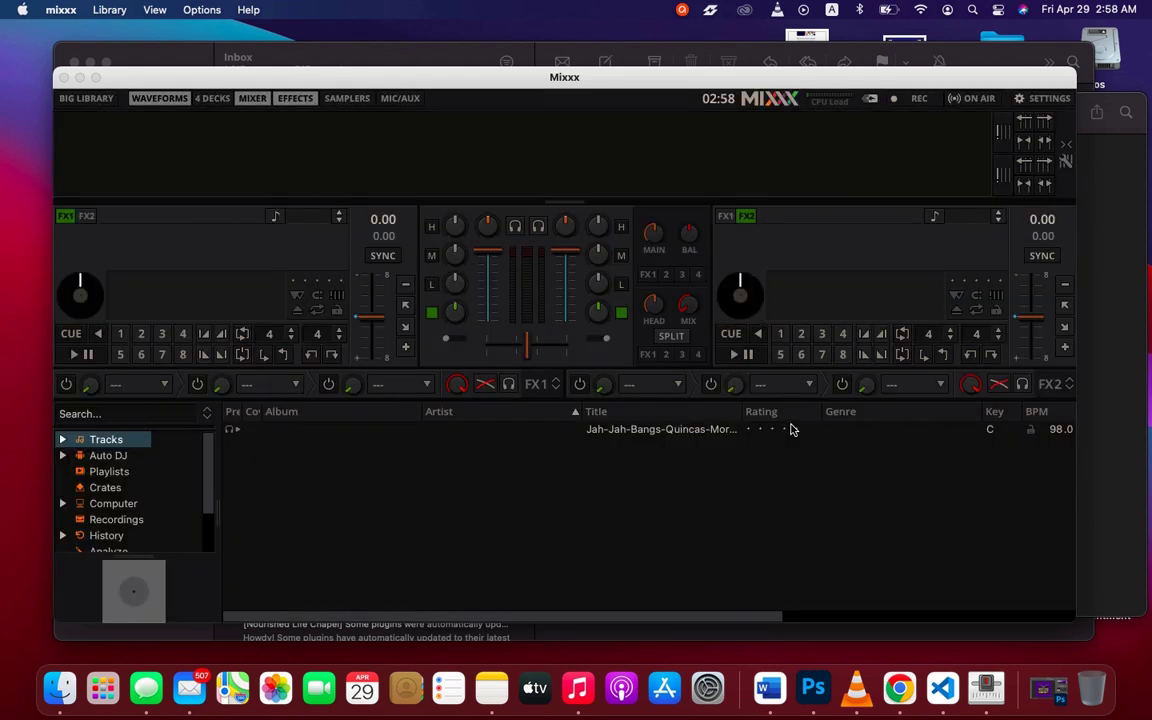
left_click(96, 78)
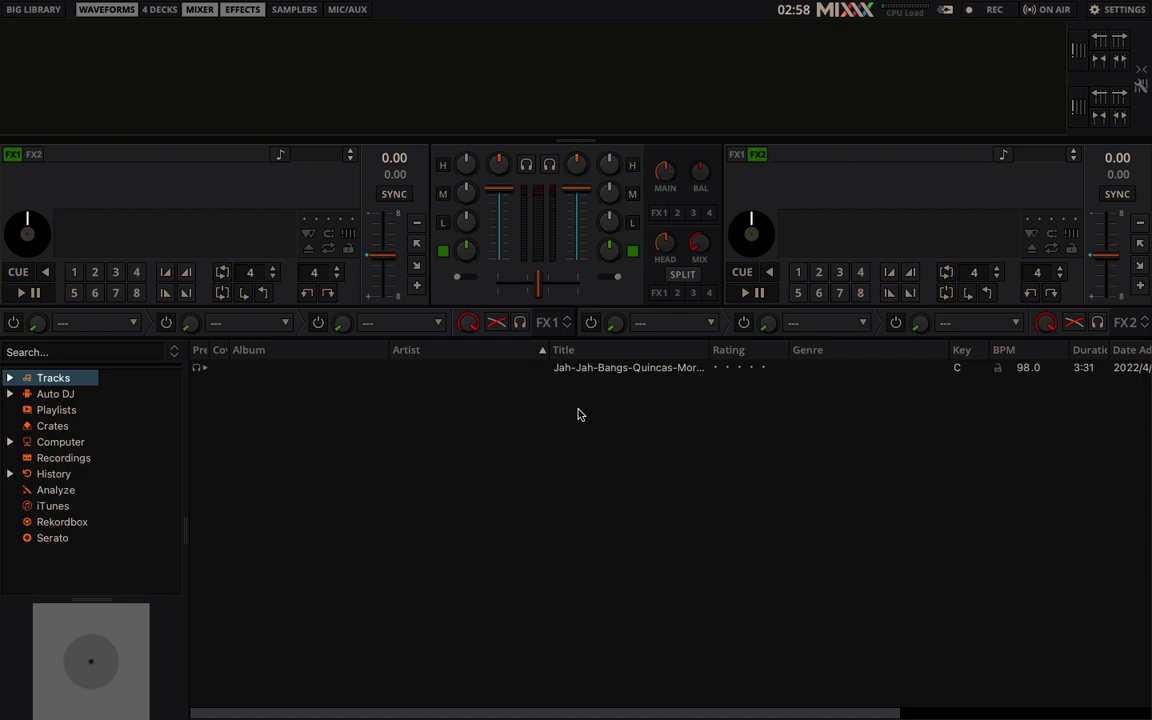
Open the Mixxx preferences, review the Sound Hardware settings and select Channels 1 - 2 for the headphones output.
mouse_move(503, 6)
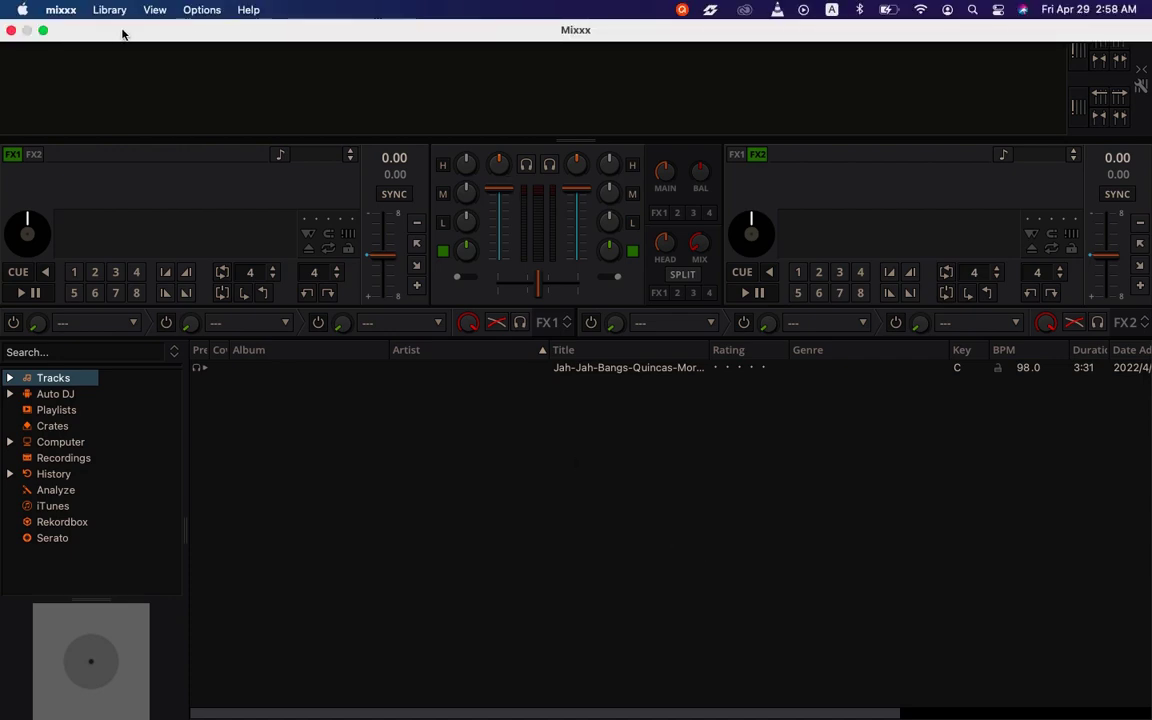
left_click(61, 12)
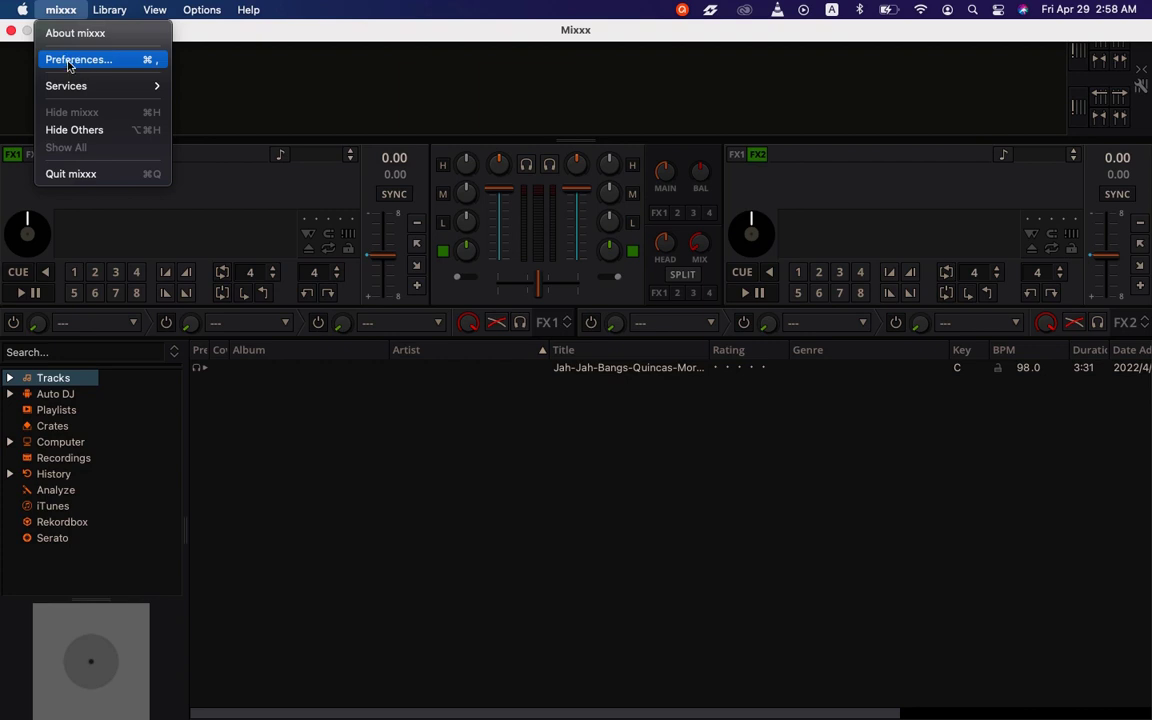
left_click(68, 62)
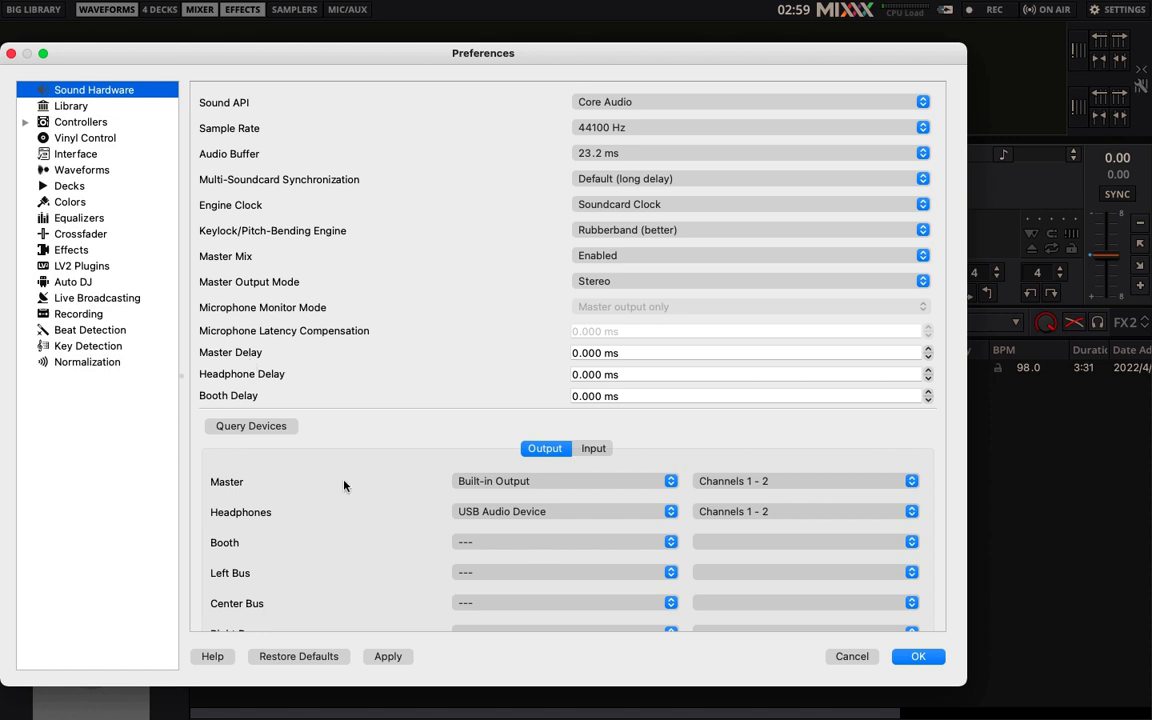
scroll(396, 430, "down", 10)
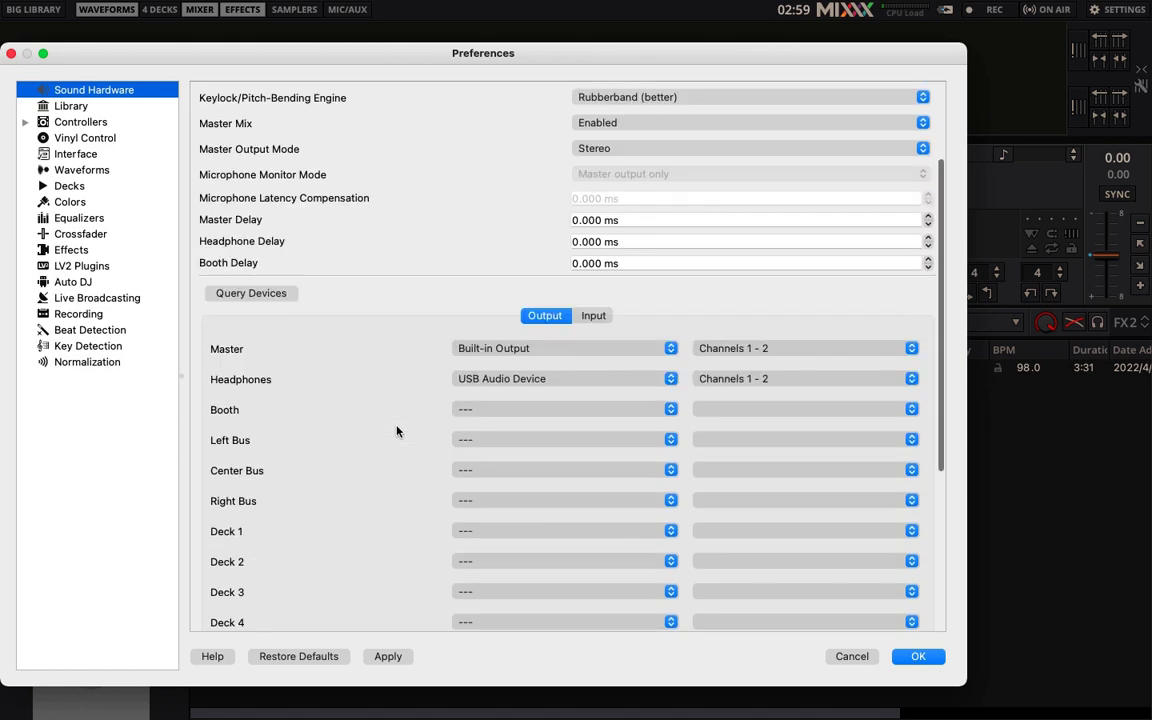
scroll(396, 430, "up", 10)
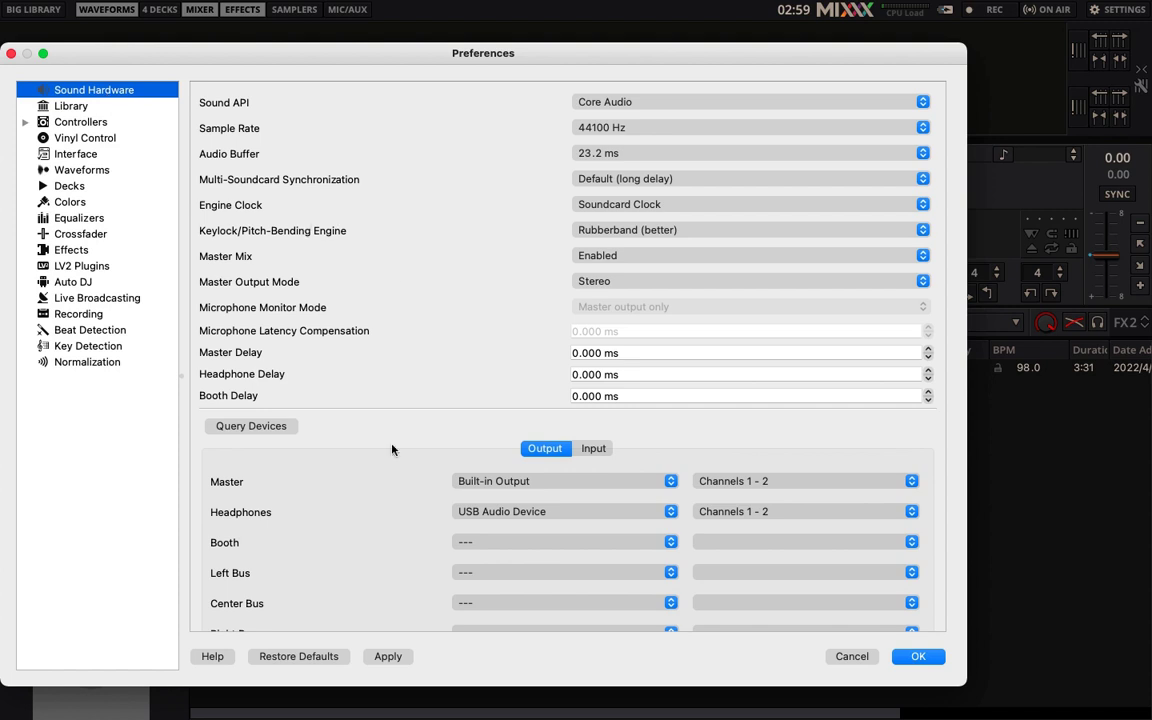
scroll(392, 450, "down", 5)
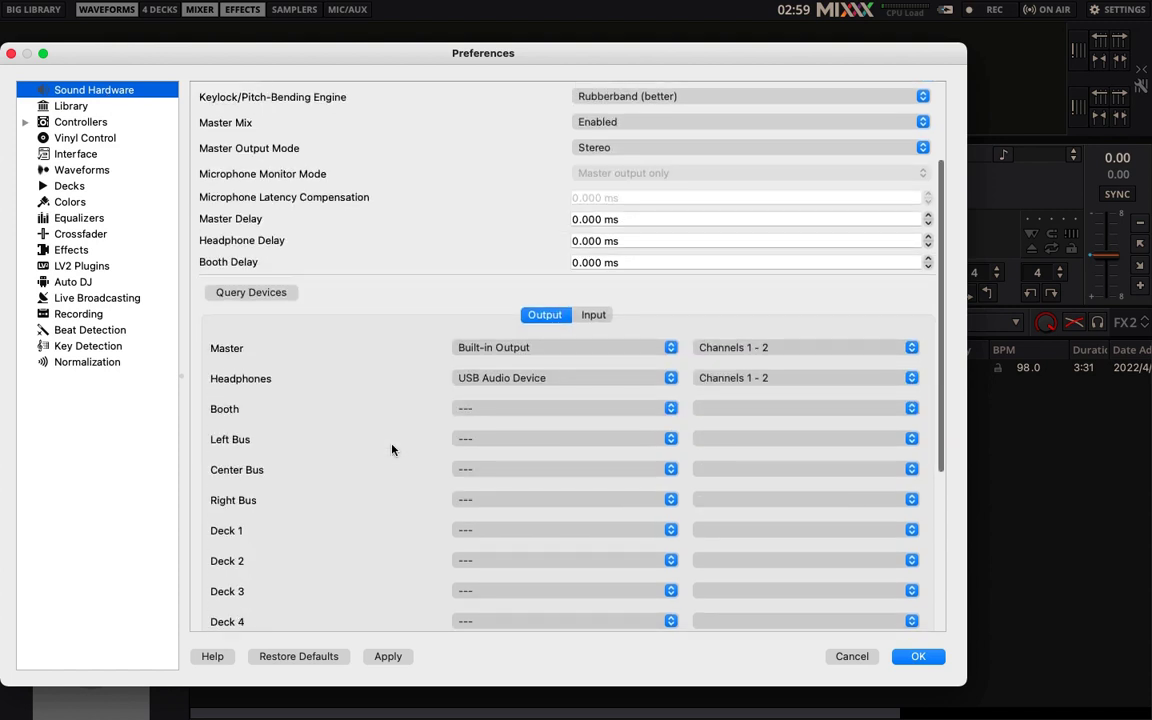
scroll(392, 450, "down", 1)
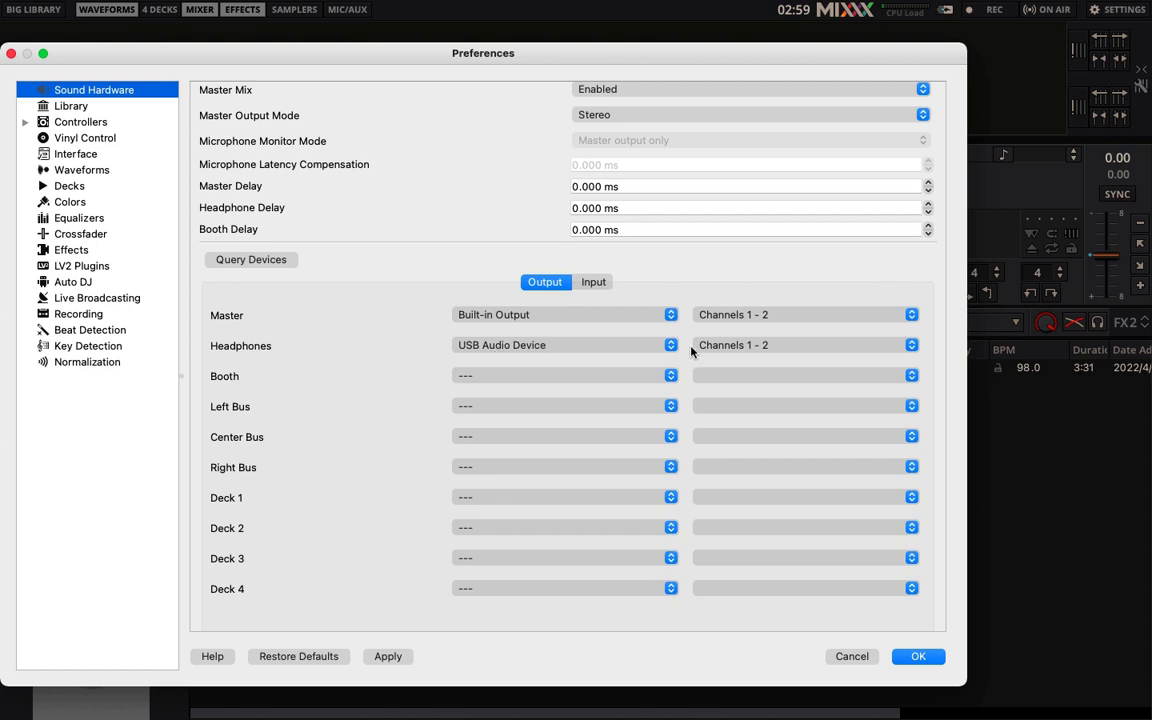
left_click(775, 348)
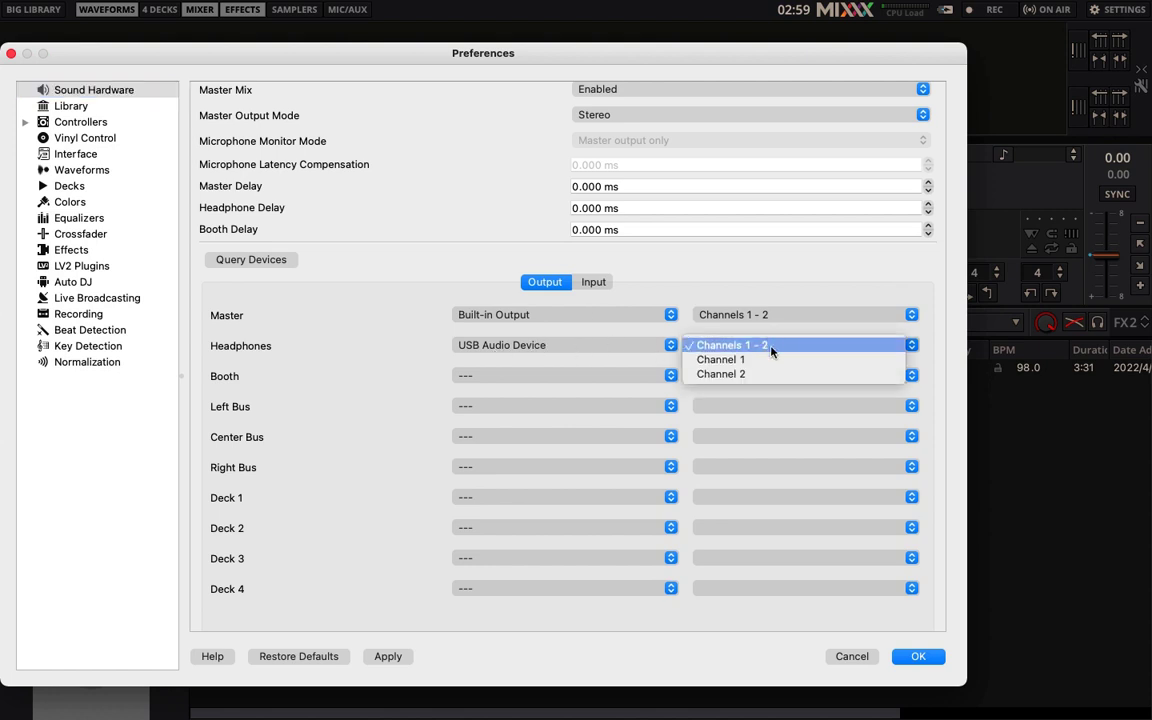
left_click(770, 346)
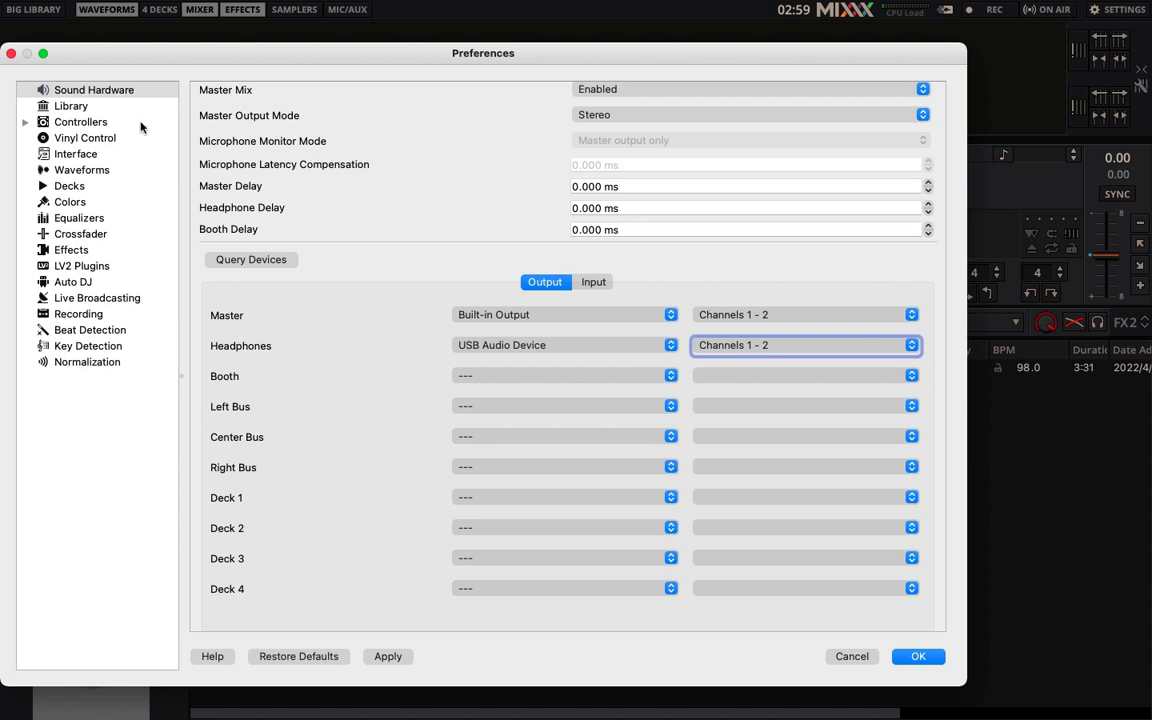
Open the Live Broadcasting preferences, review Connection 1 and keep its server type as Icecast 2.
left_click(96, 300)
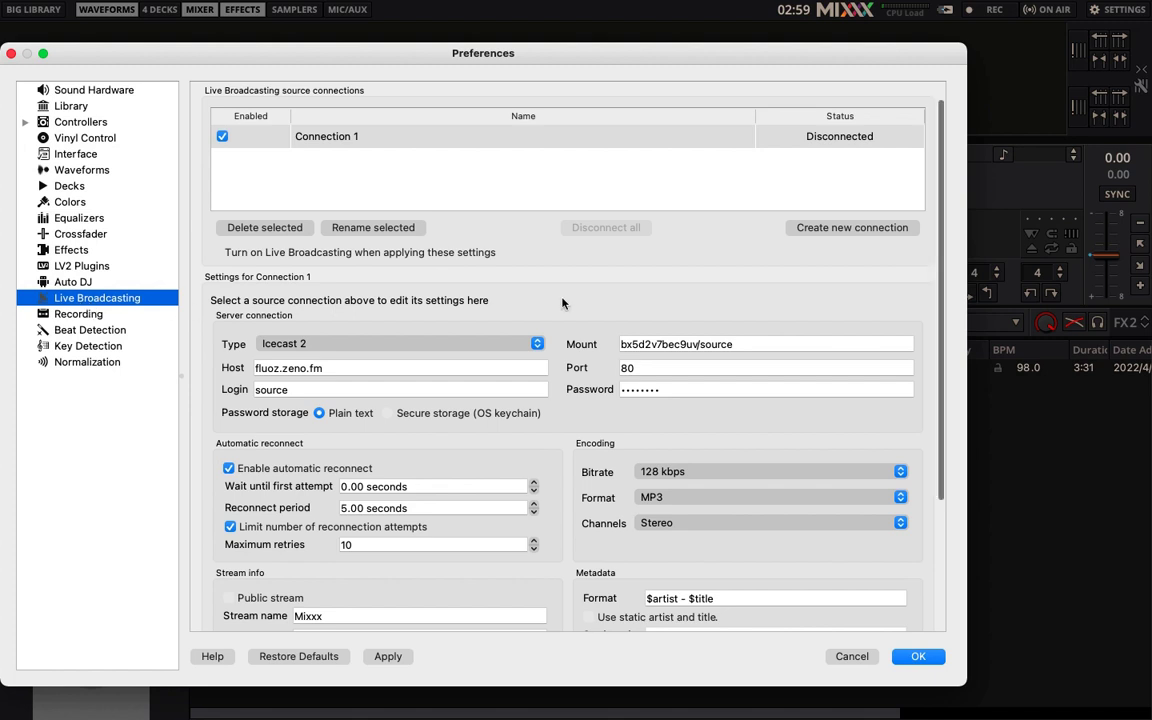
scroll(563, 303, "down", 3)
scroll(563, 303, "up", 3)
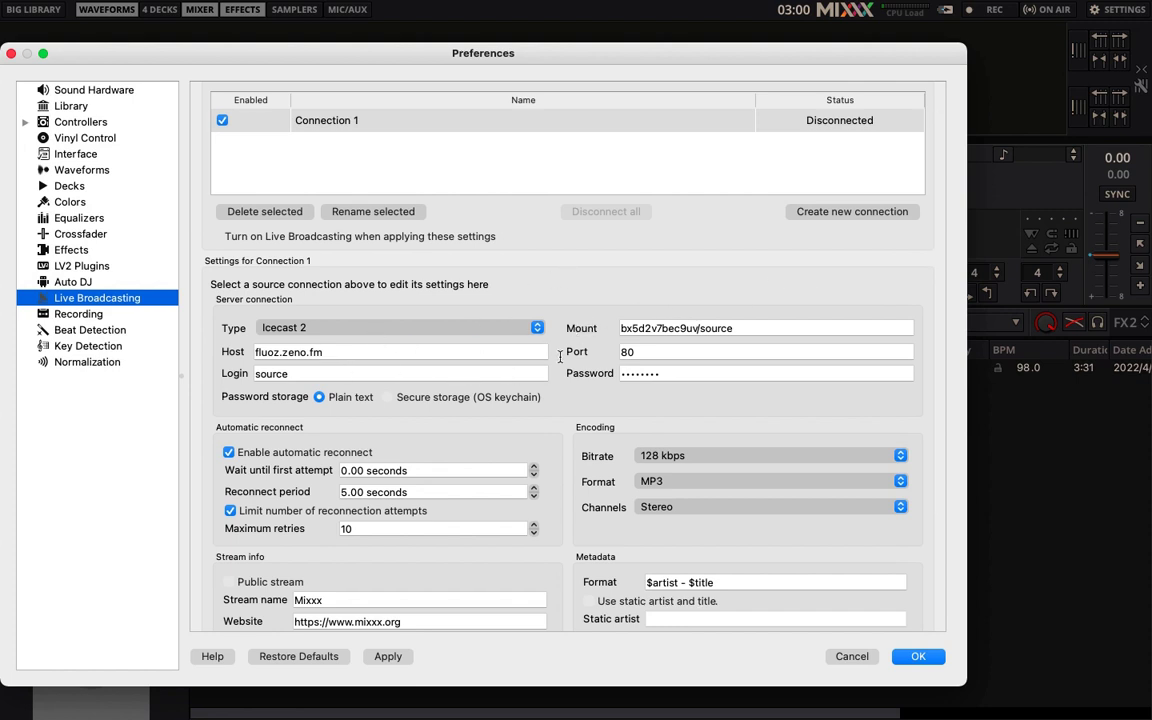
left_click(331, 333)
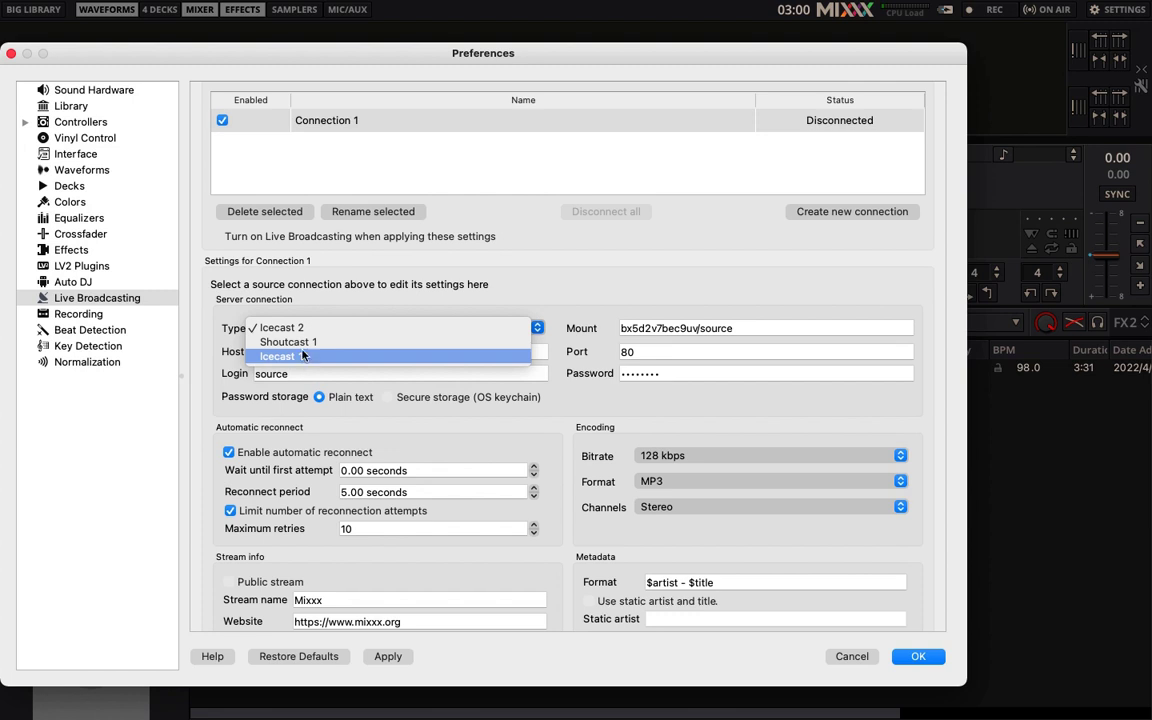
left_click(310, 330)
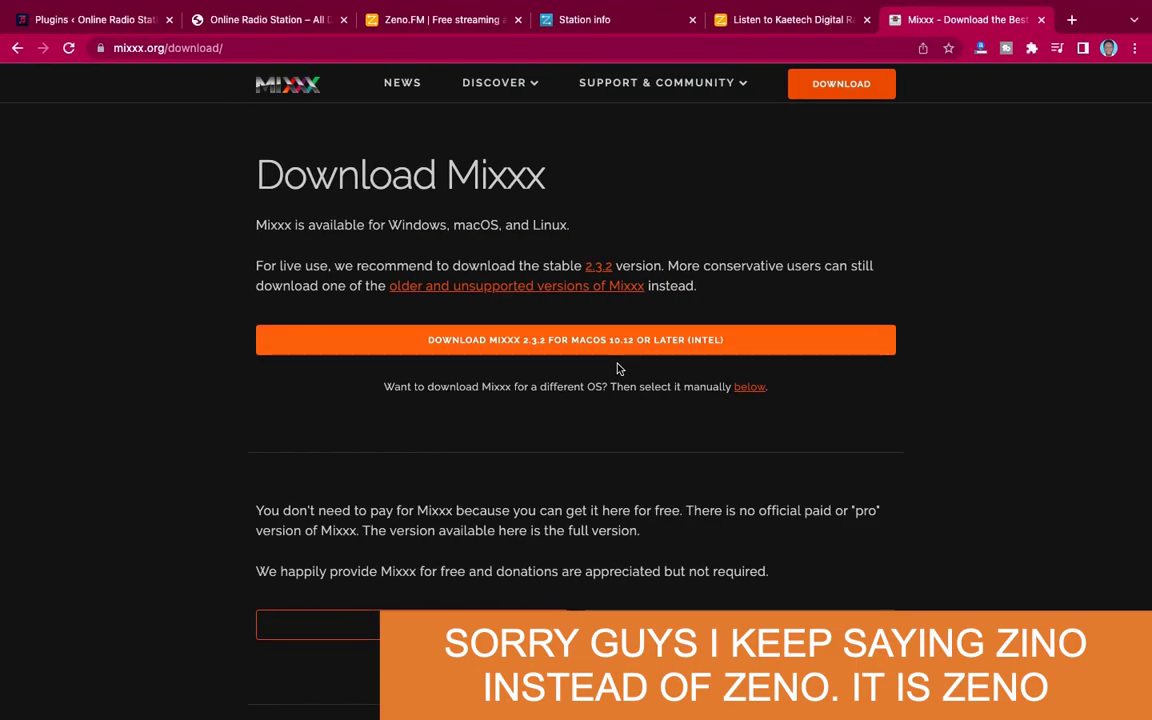
Switch to the browser and open the broadcast settings of Kaetech Digital Radio in Zeno Tools.
left_click(760, 22)
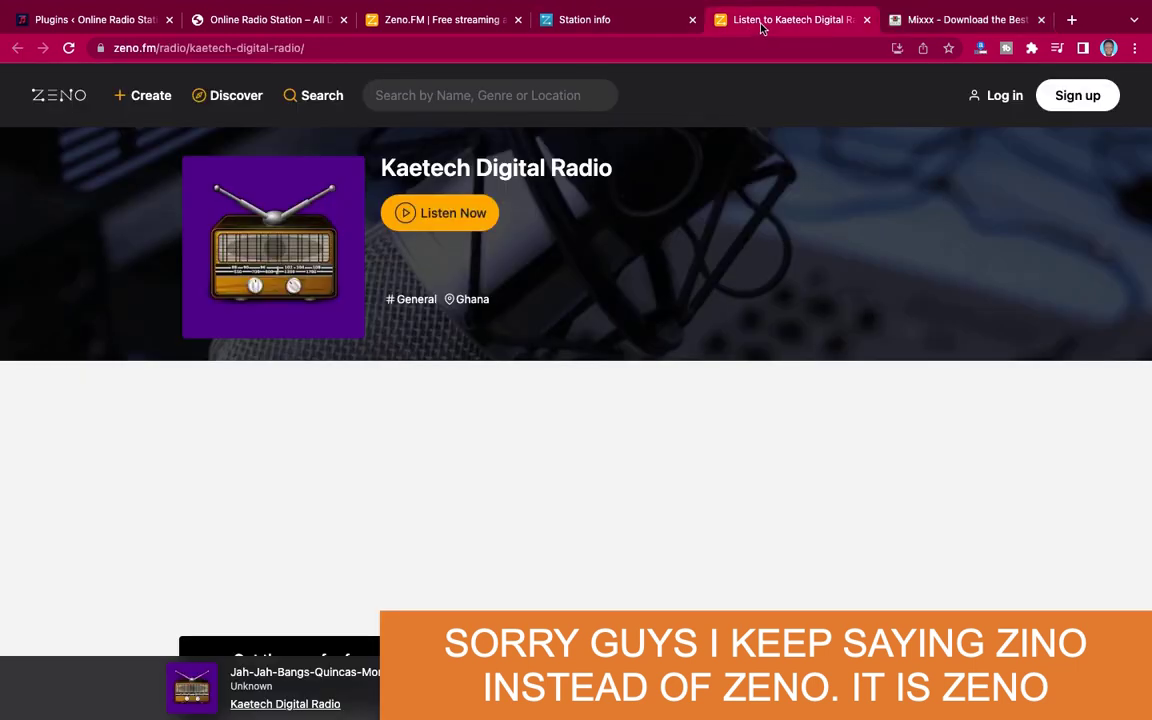
left_click(612, 22)
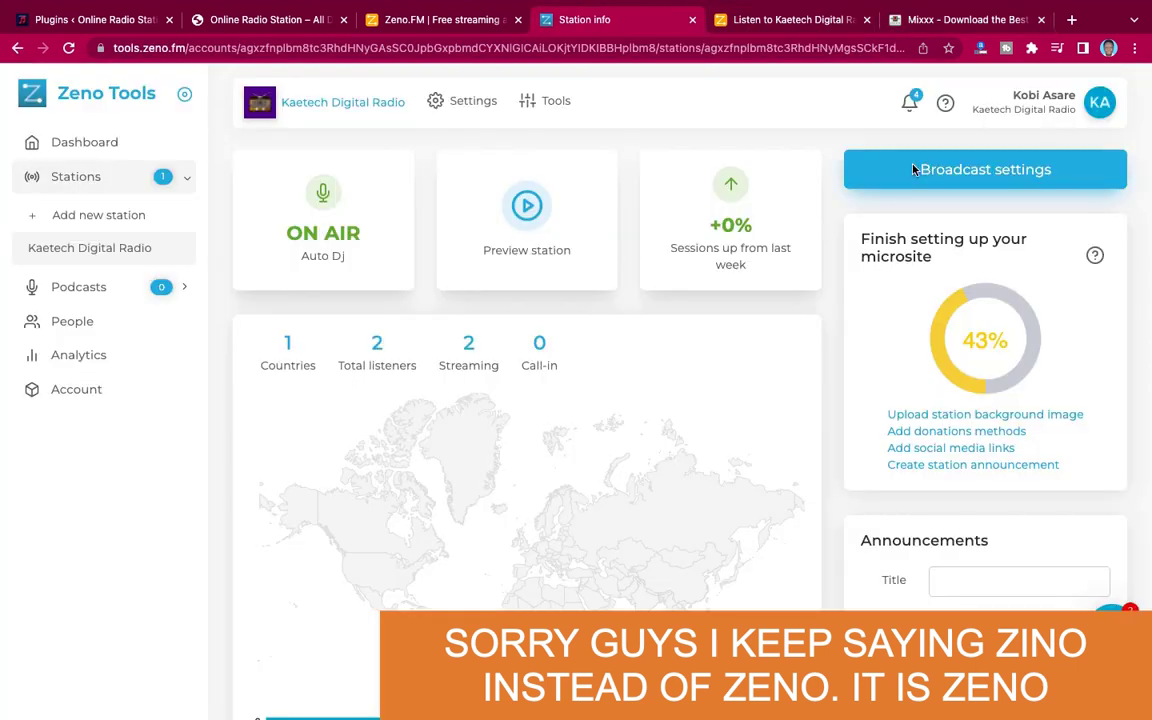
left_click(995, 178)
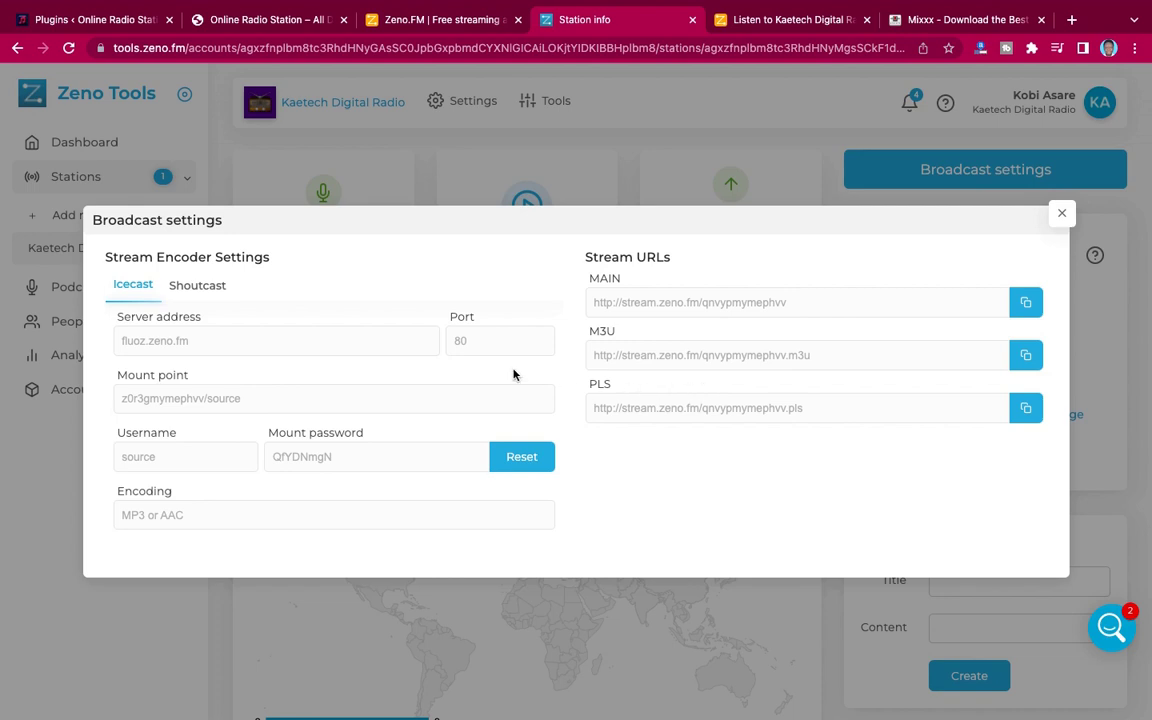
Compare the station's Icecast server address and port with the host and port of Connection 1 in Mixxx.
double_click(131, 342)
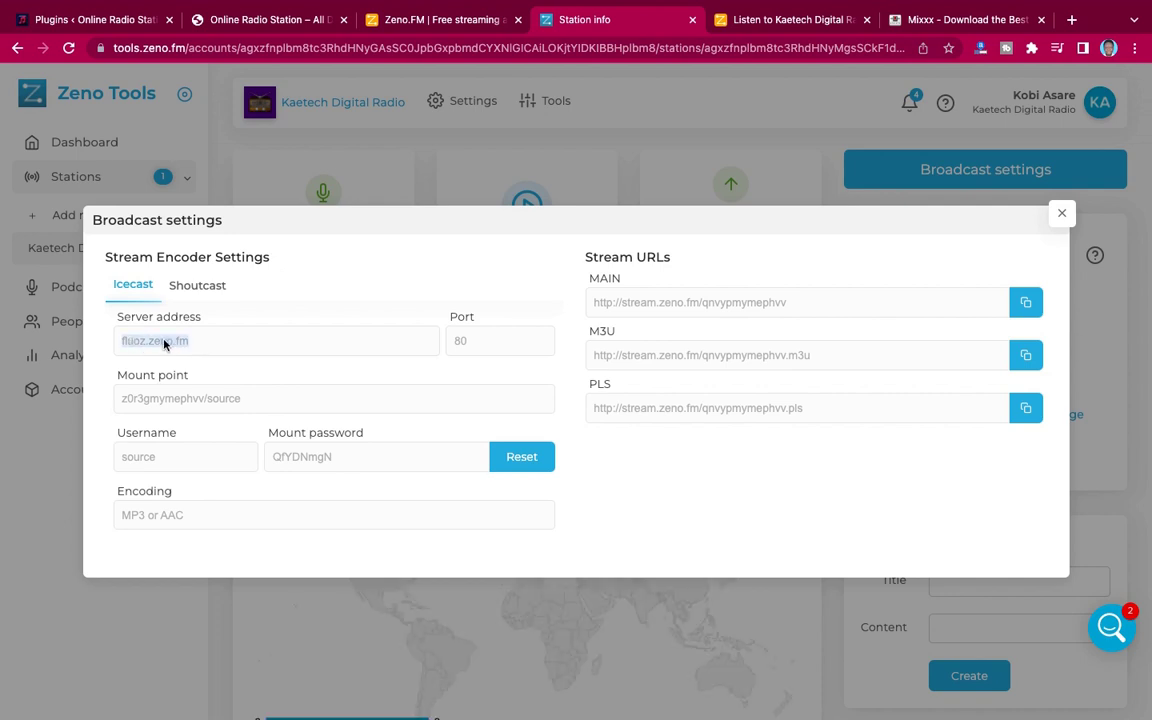
key("ctrl+Right")
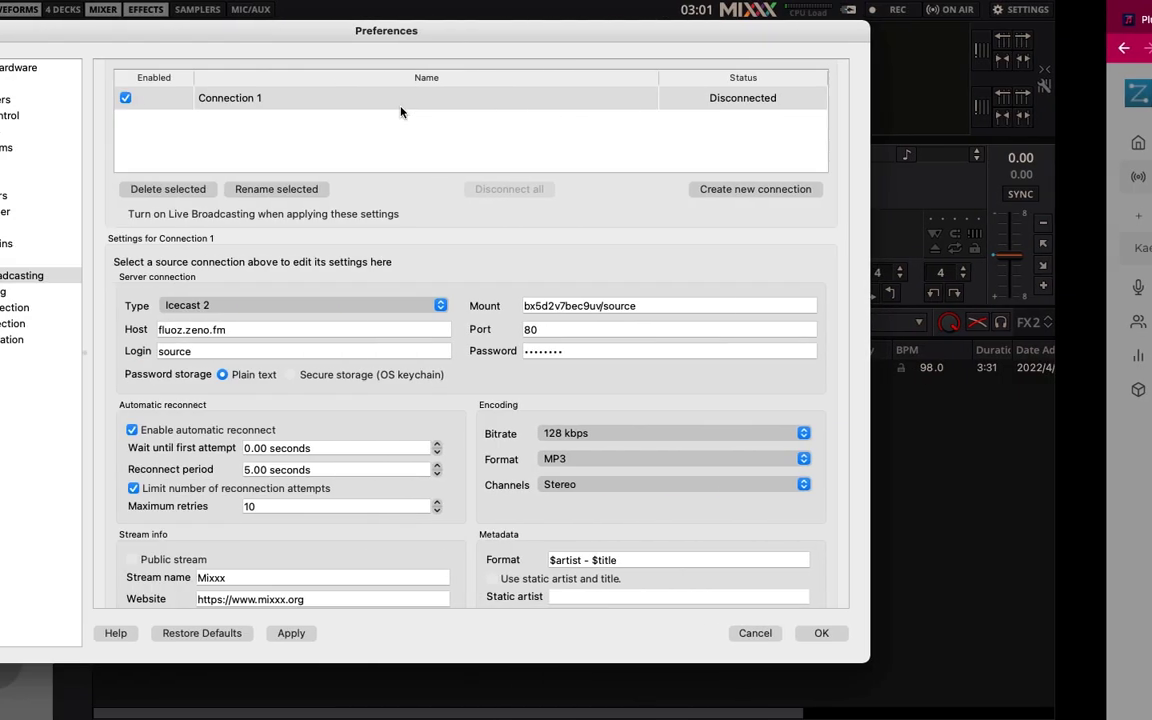
left_click_drag(334, 329, 255, 337)
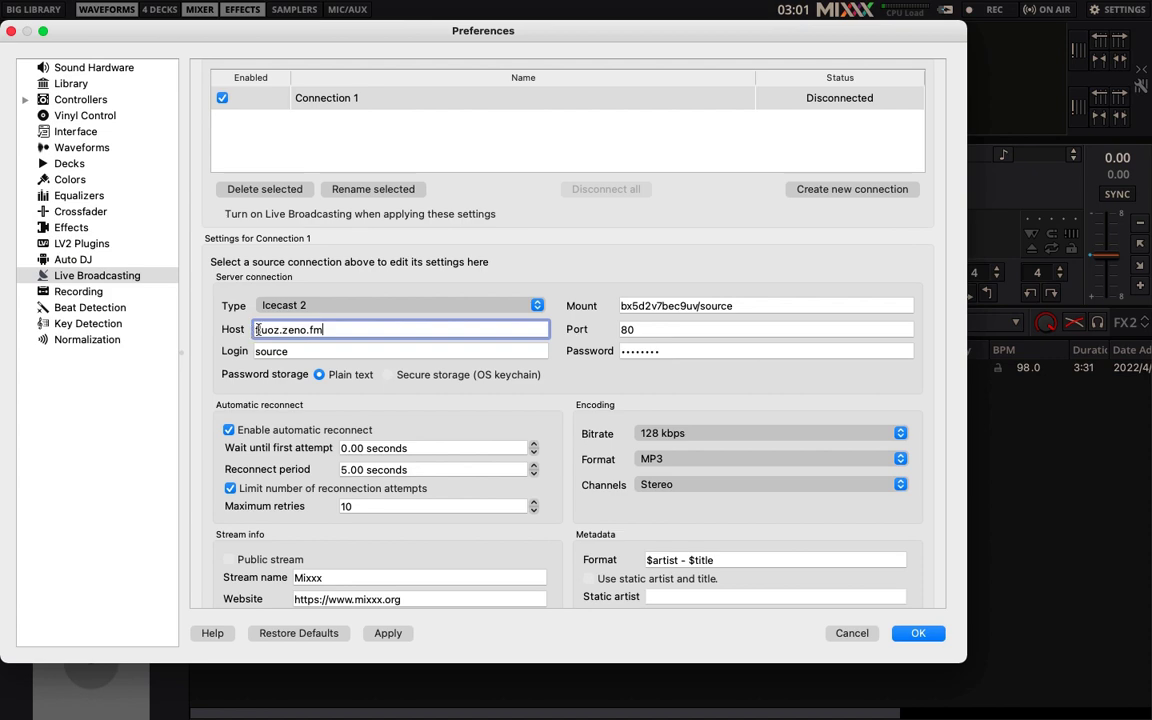
left_click(320, 331)
key("ctrl+Right")
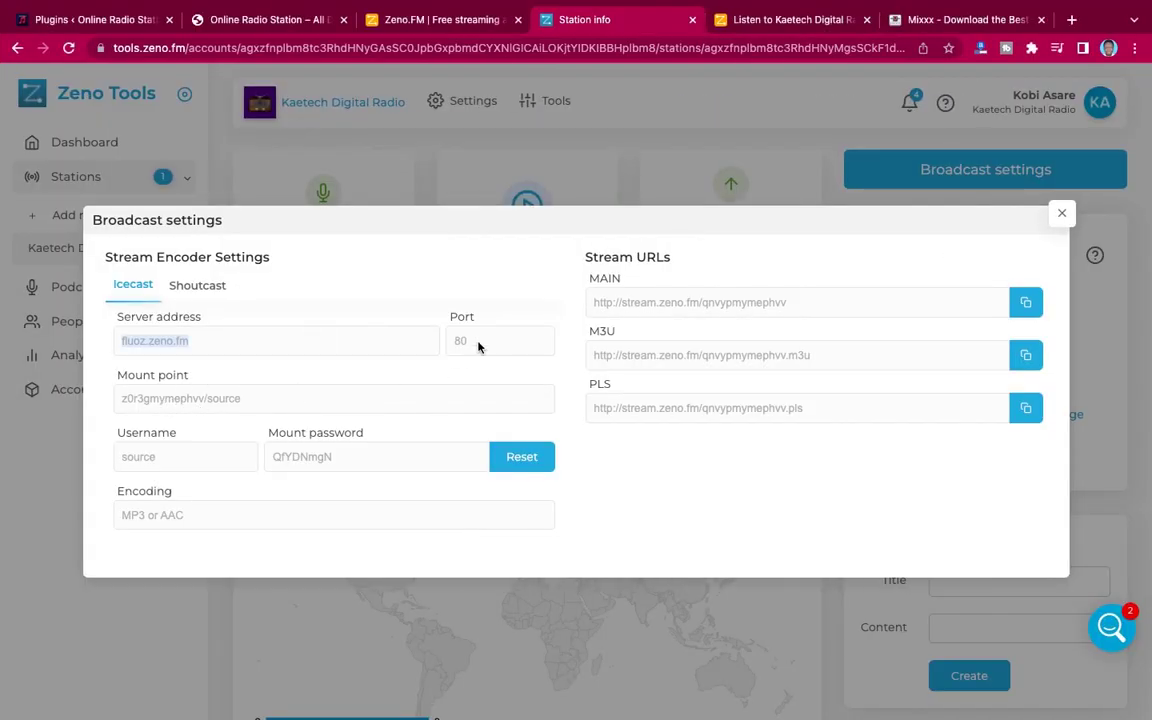
key("ctrl+Left")
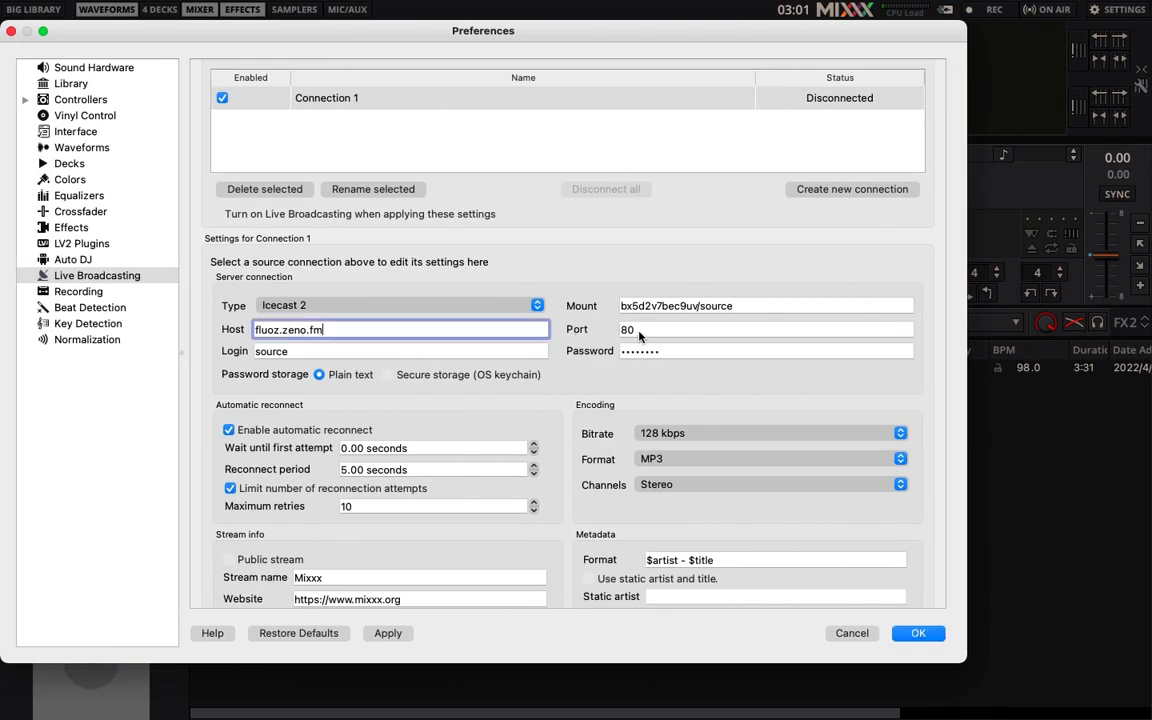
Copy the mount point z0r3gmymephvv/source from Zeno's Icecast settings and replace the Mixxx connection's mount with it.
key("ctrl+Right")
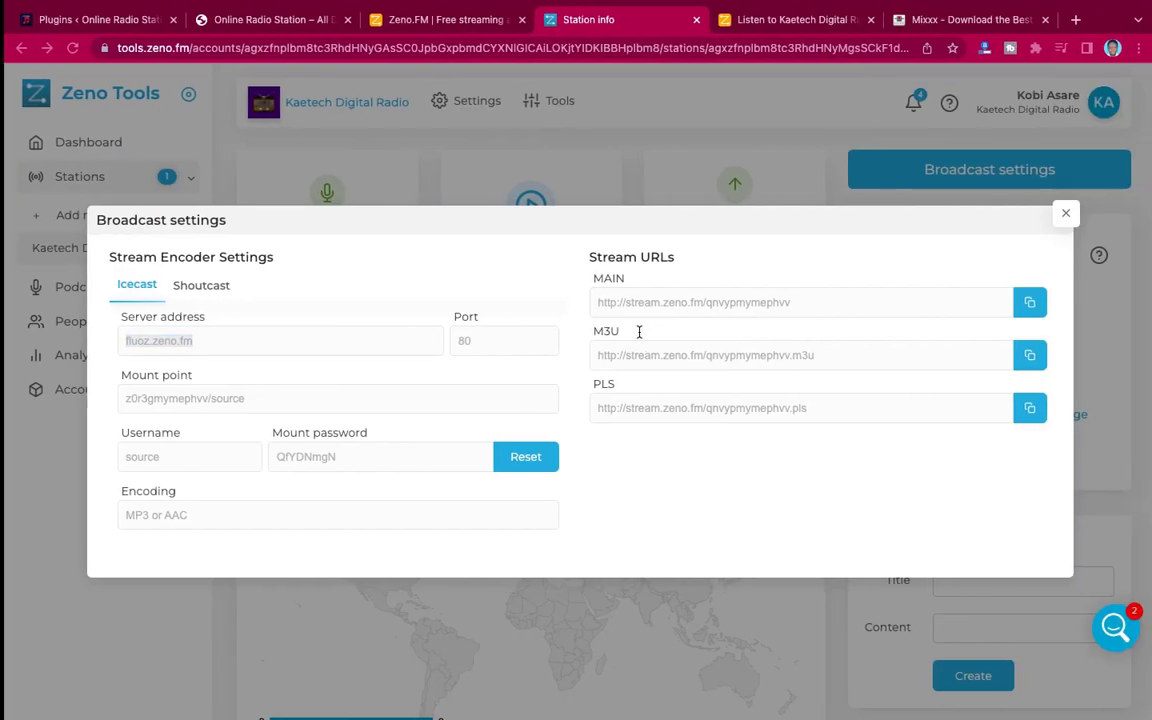
triple_click(148, 402)
key("super+c")
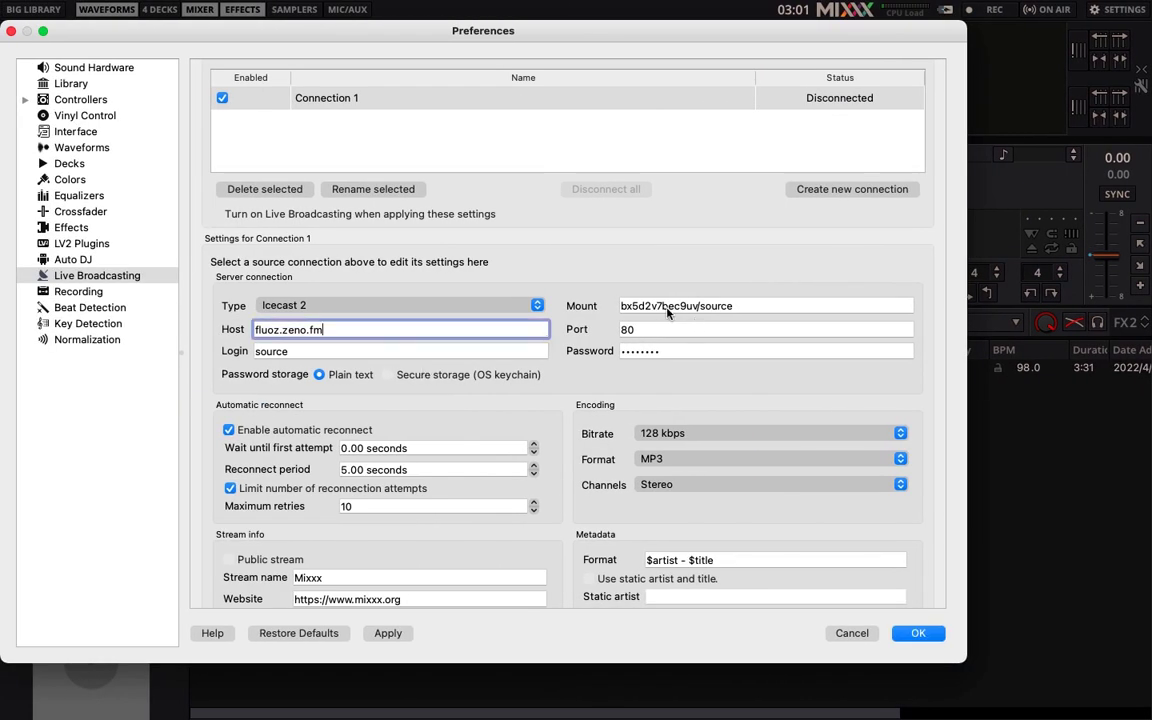
left_click(660, 305)
triple_click(660, 305)
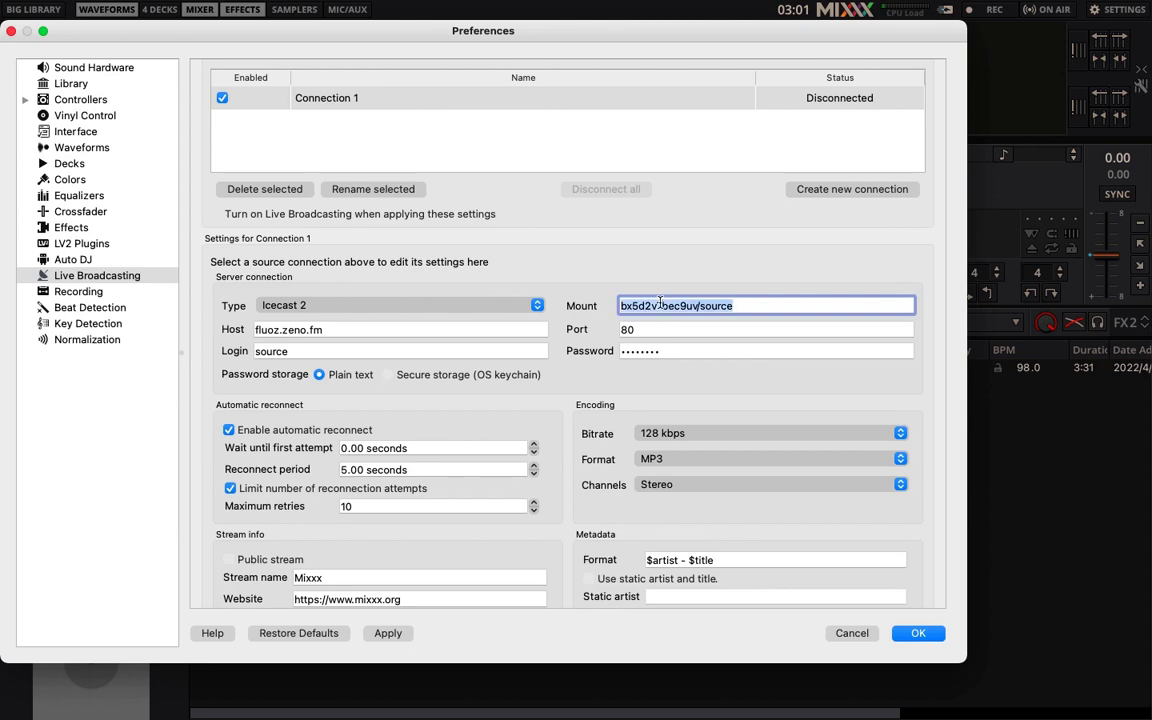
key("super+v")
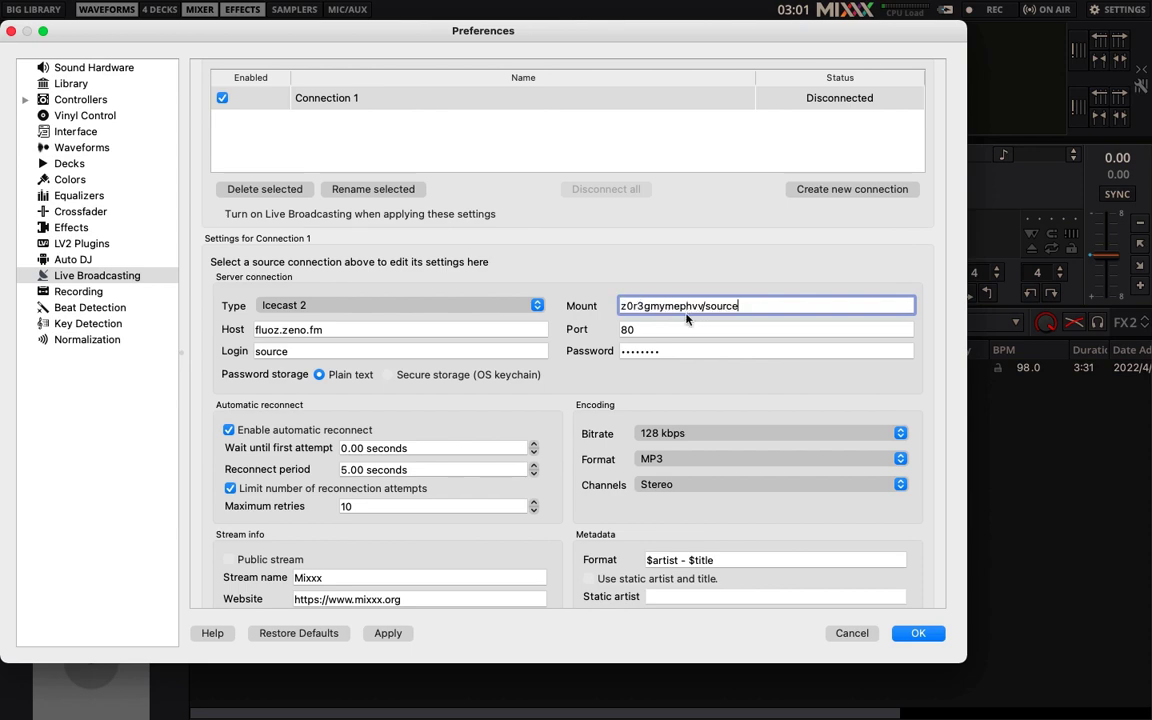
Compare the Icecast username in Zeno's broadcast settings with the login of the Mixxx connection.
key("super+Tab")
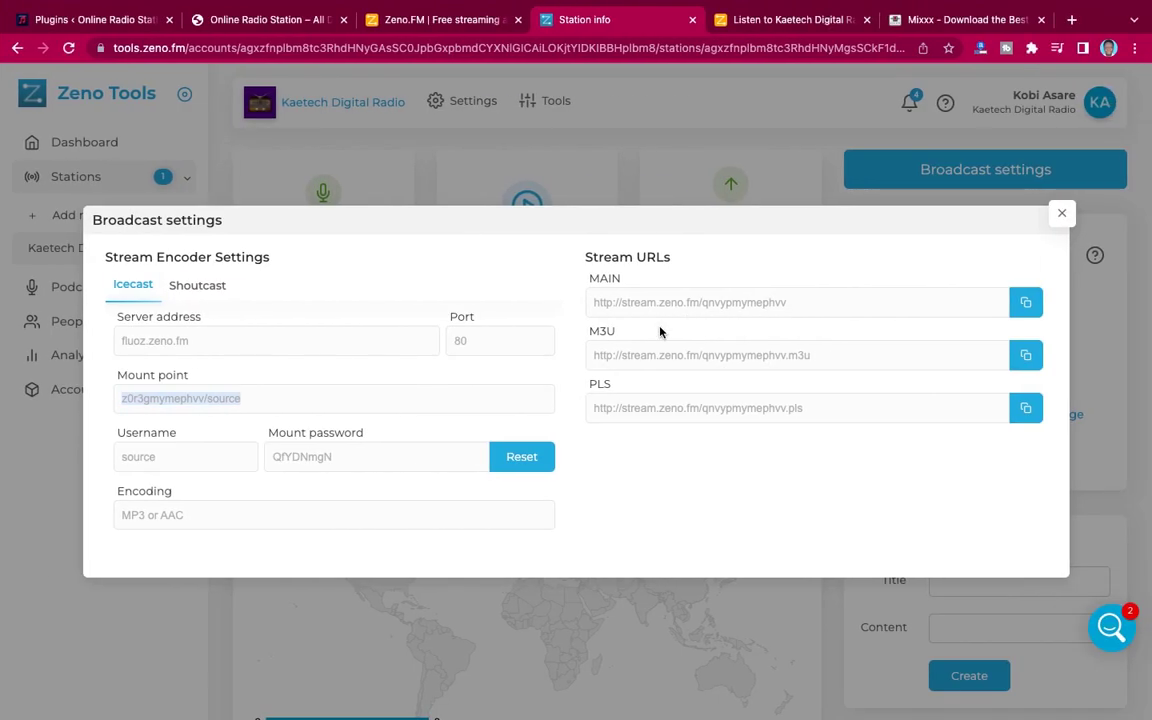
left_click(143, 460)
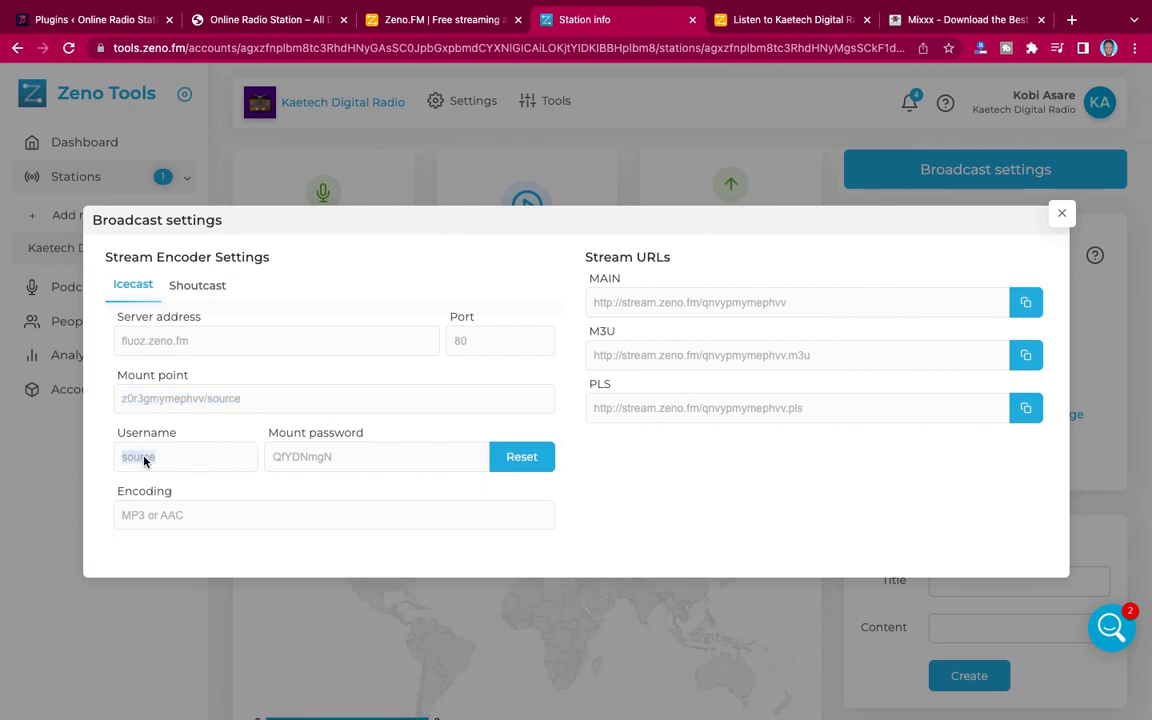
key("super+Tab")
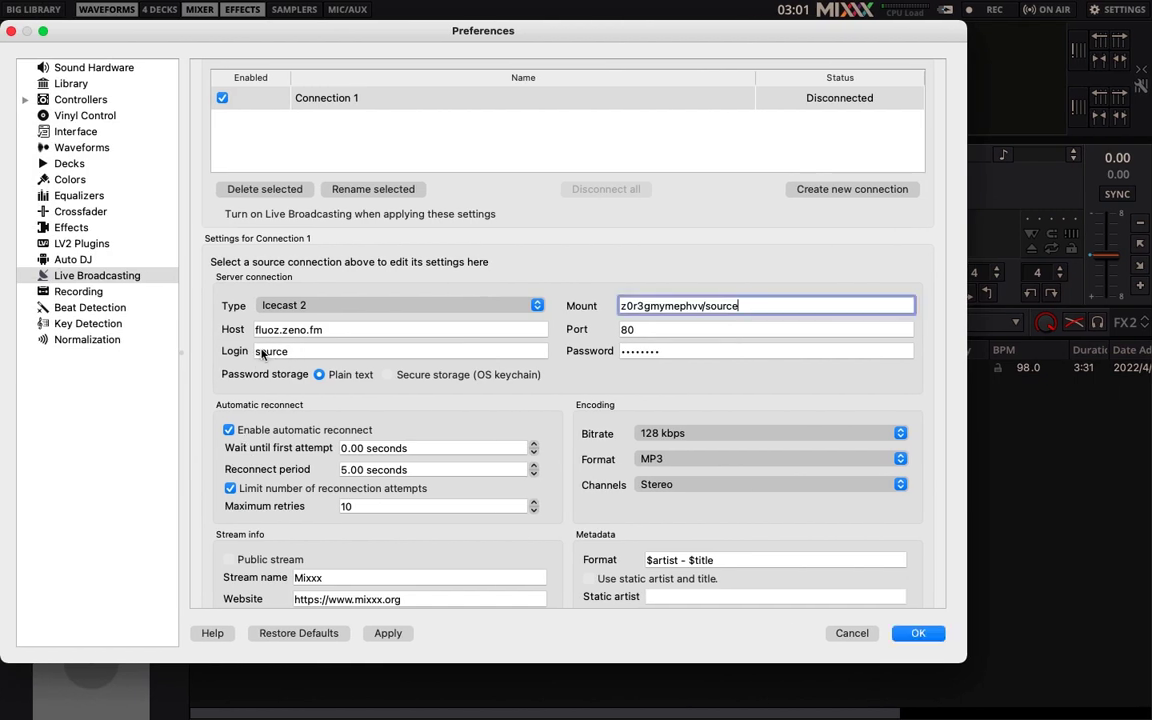
left_click(290, 351)
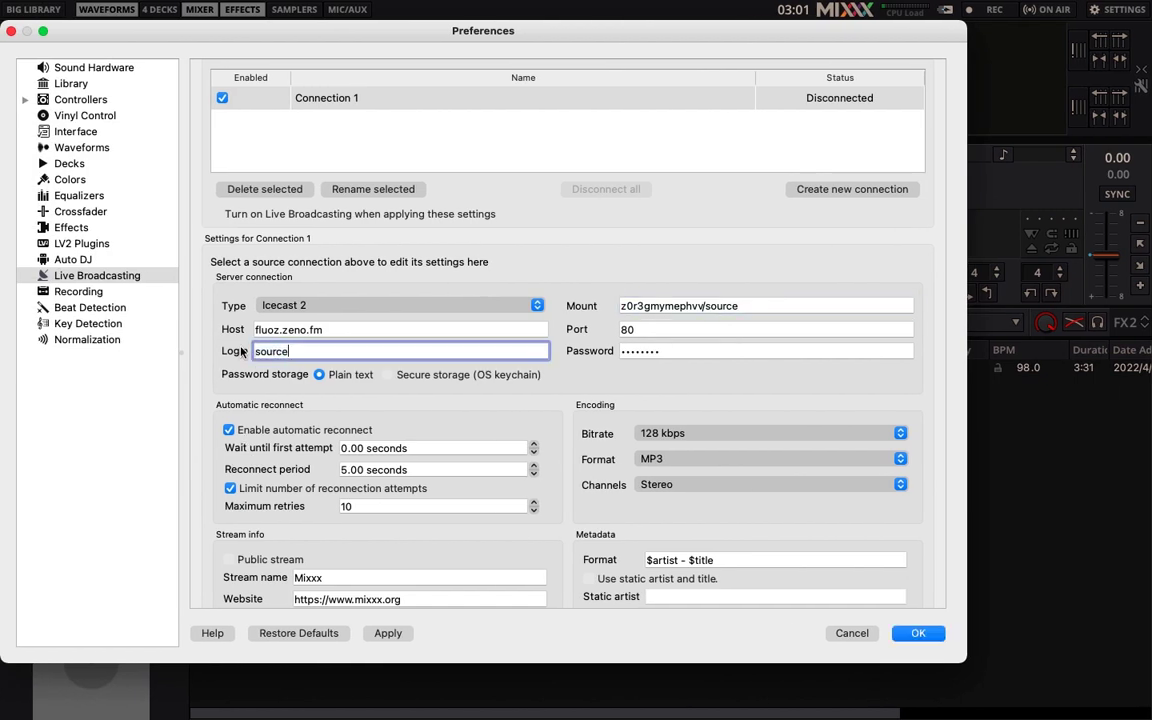
Copy the mount password from Zeno's broadcast settings and paste it over the Mixxx connection's password.
key("super+Tab")
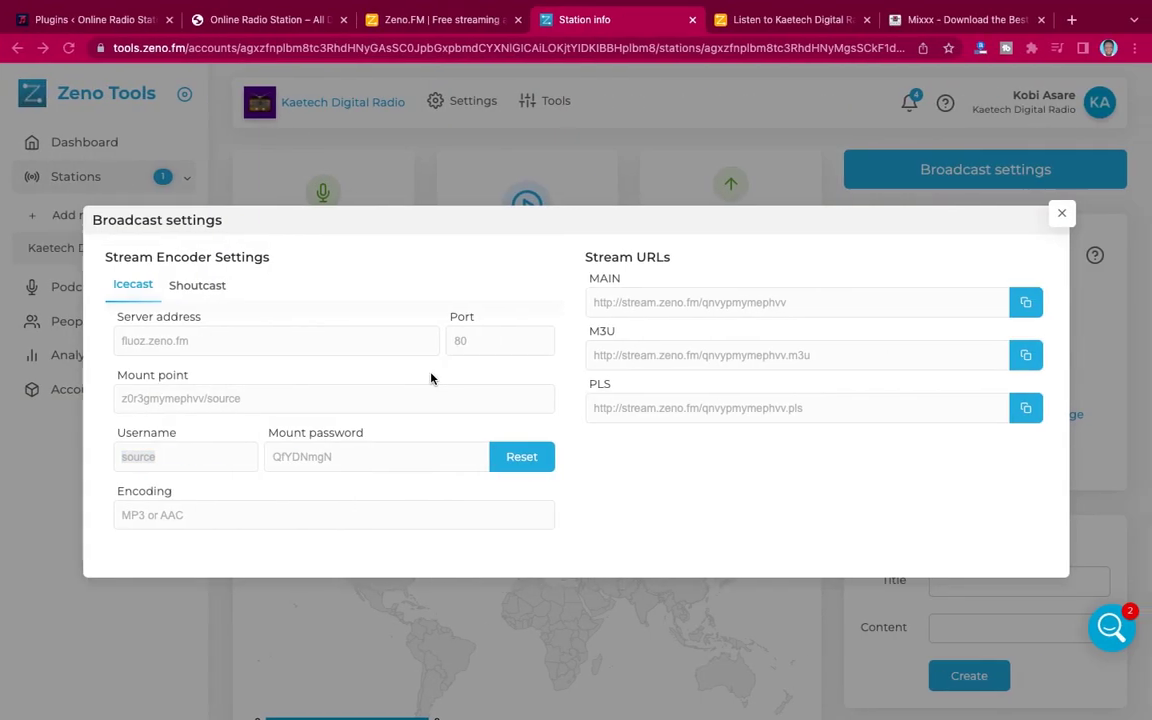
double_click(280, 459)
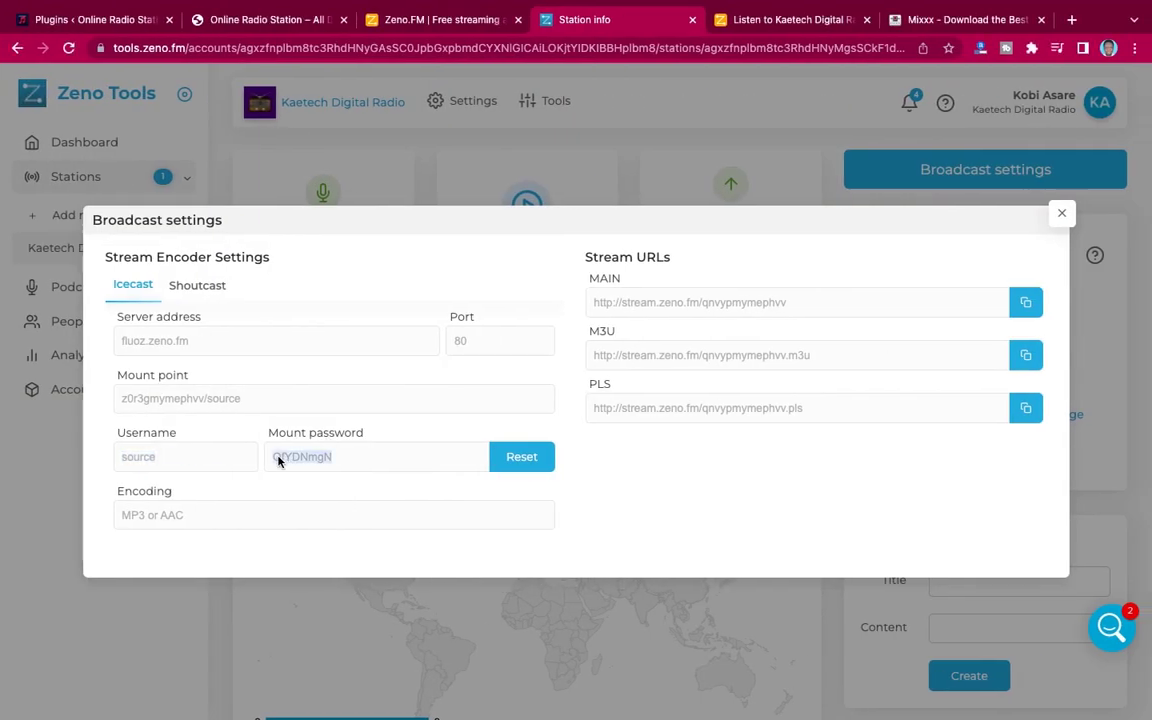
key("super+Tab")
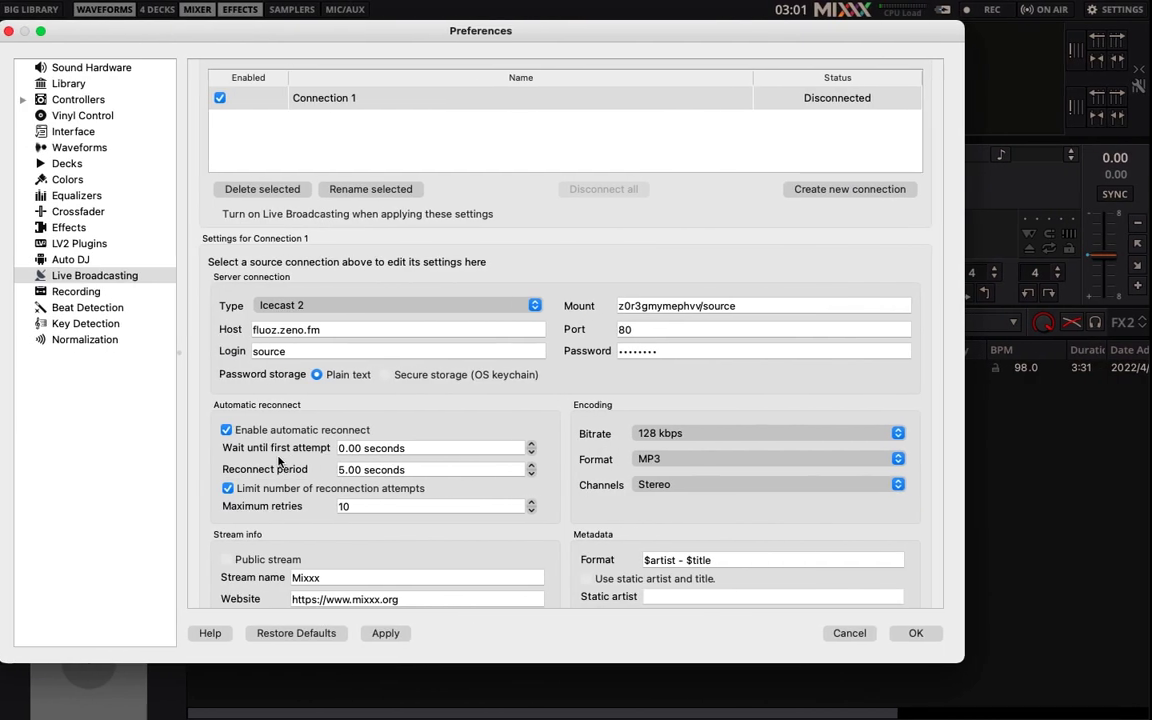
left_click(669, 352)
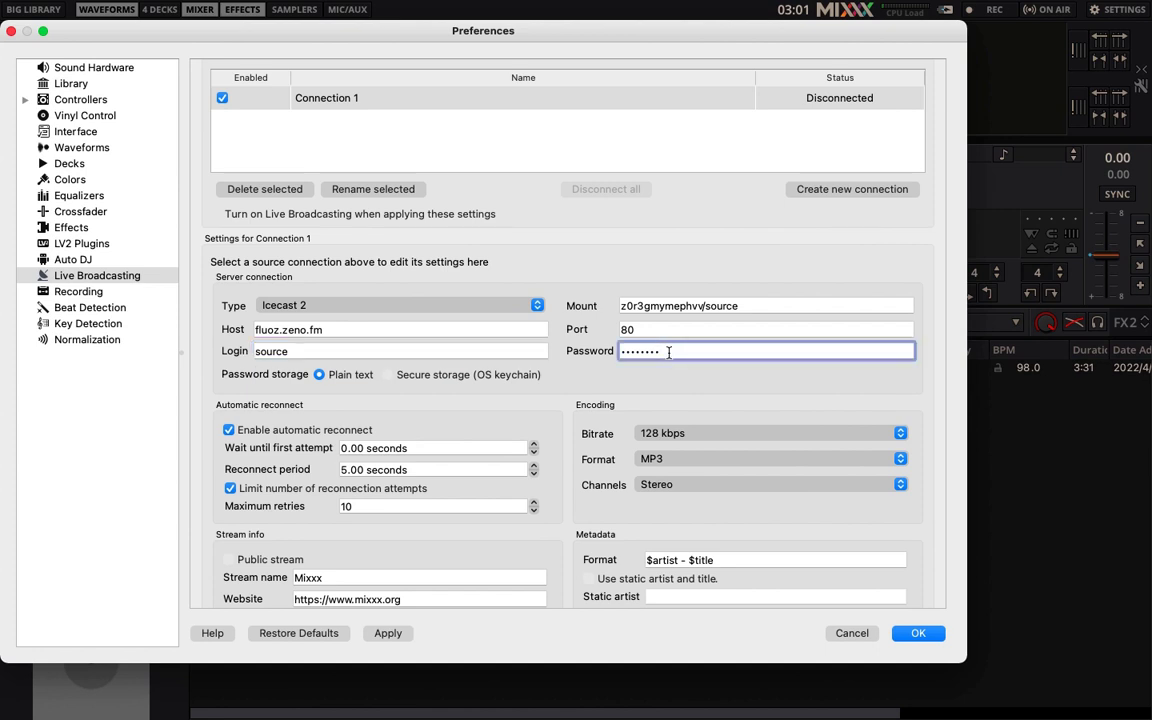
key("super+a")
key("super+v")
Set the stream name in the connection's stream info to "Kaetech Digital Radio".
scroll(638, 430, "down", 5)
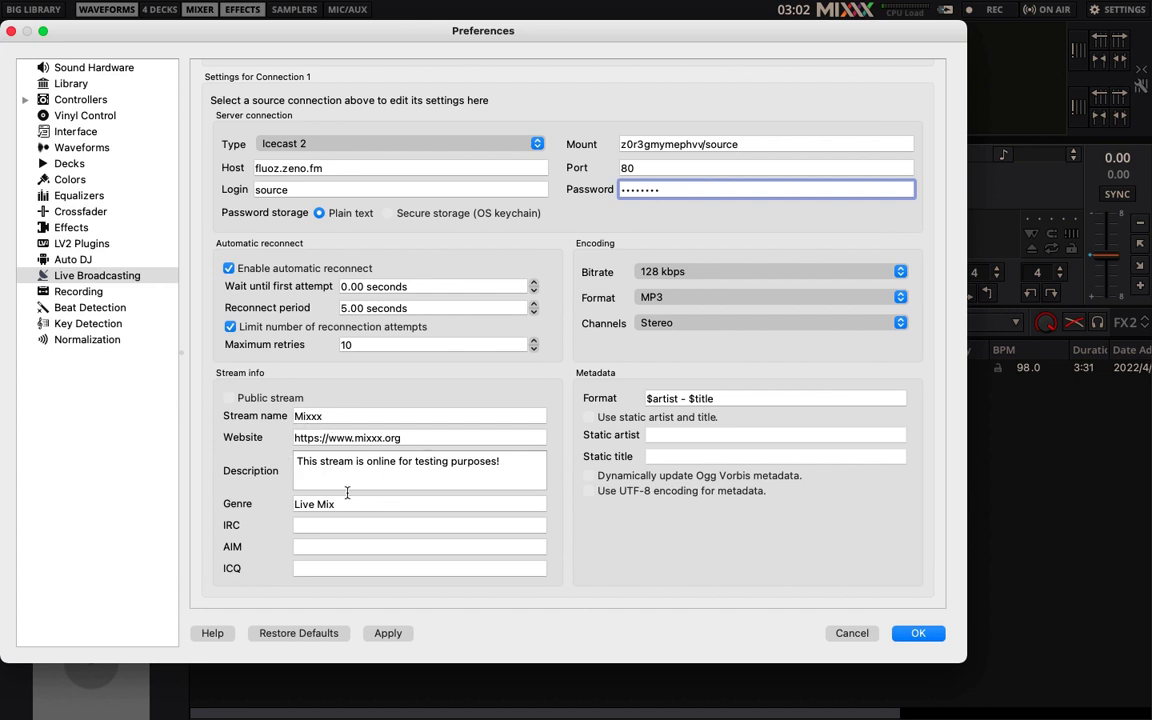
double_click(327, 421)
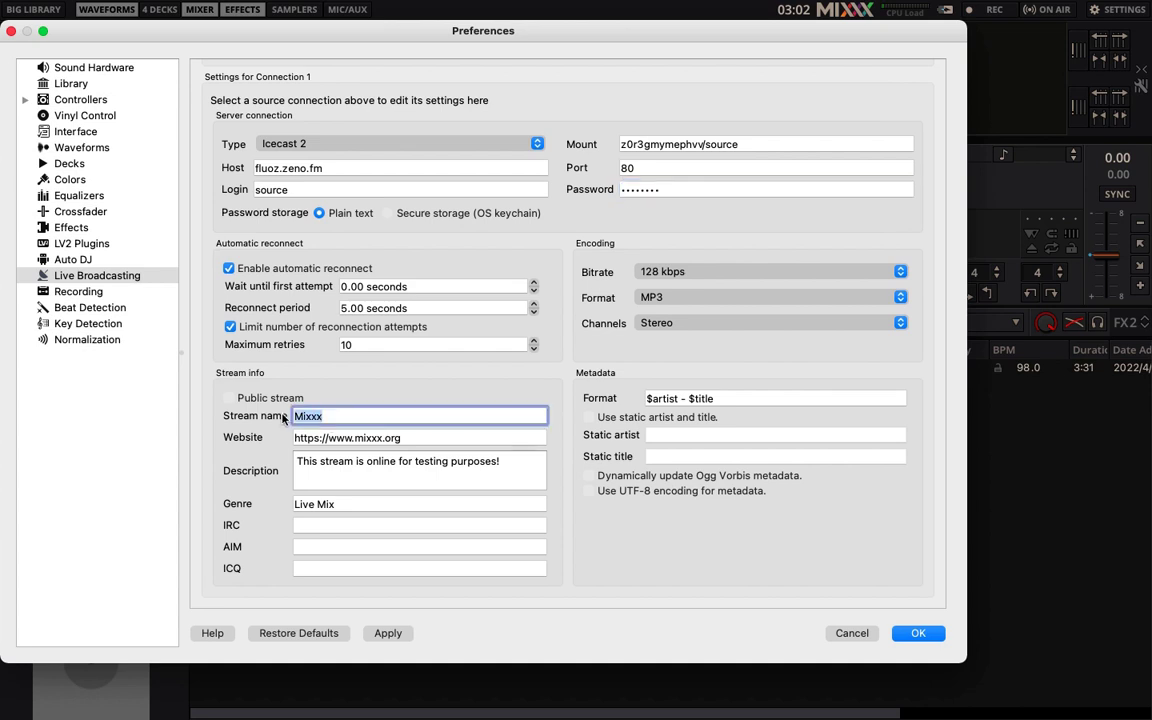
type("Kaetech Digital Radio")
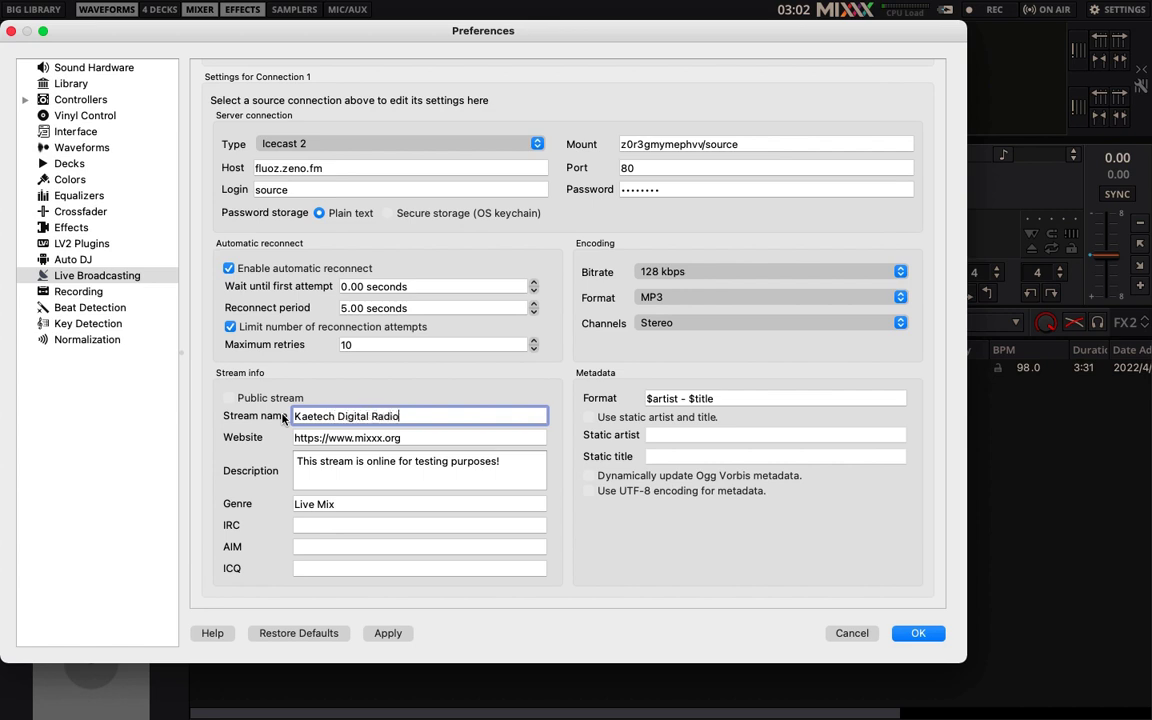
left_click(405, 440)
left_click_drag(405, 444, 296, 441)
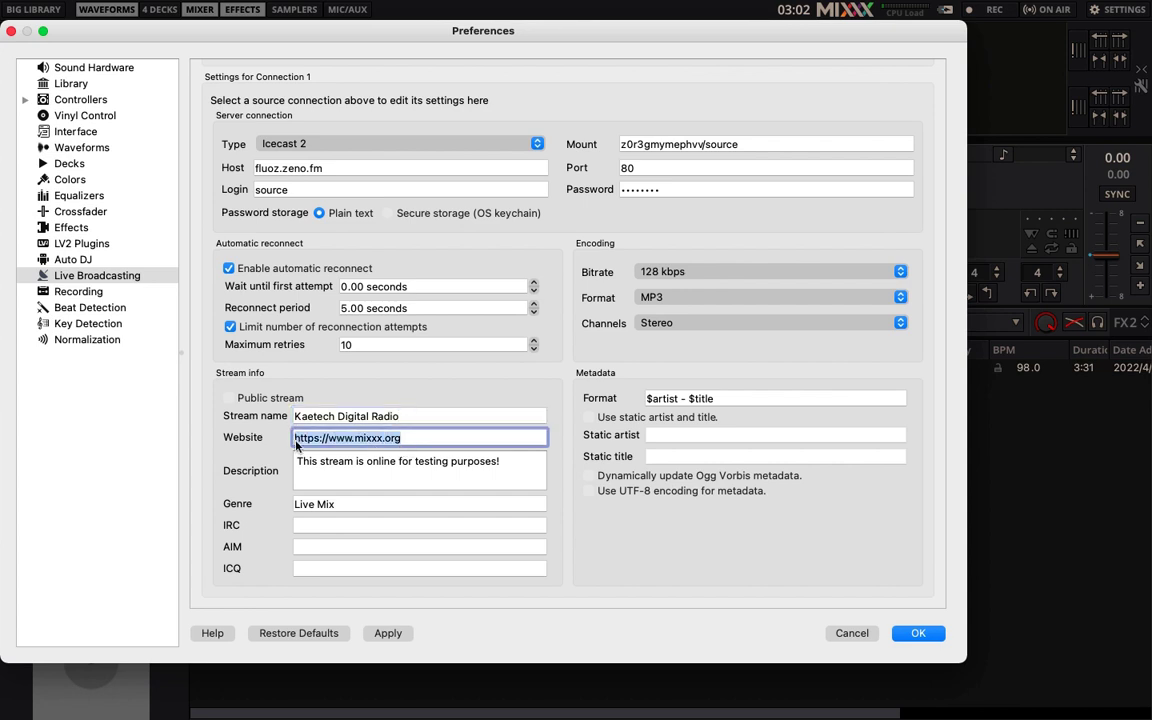
left_click(405, 438)
left_click_drag(405, 438, 330, 440)
key("BackSpace")
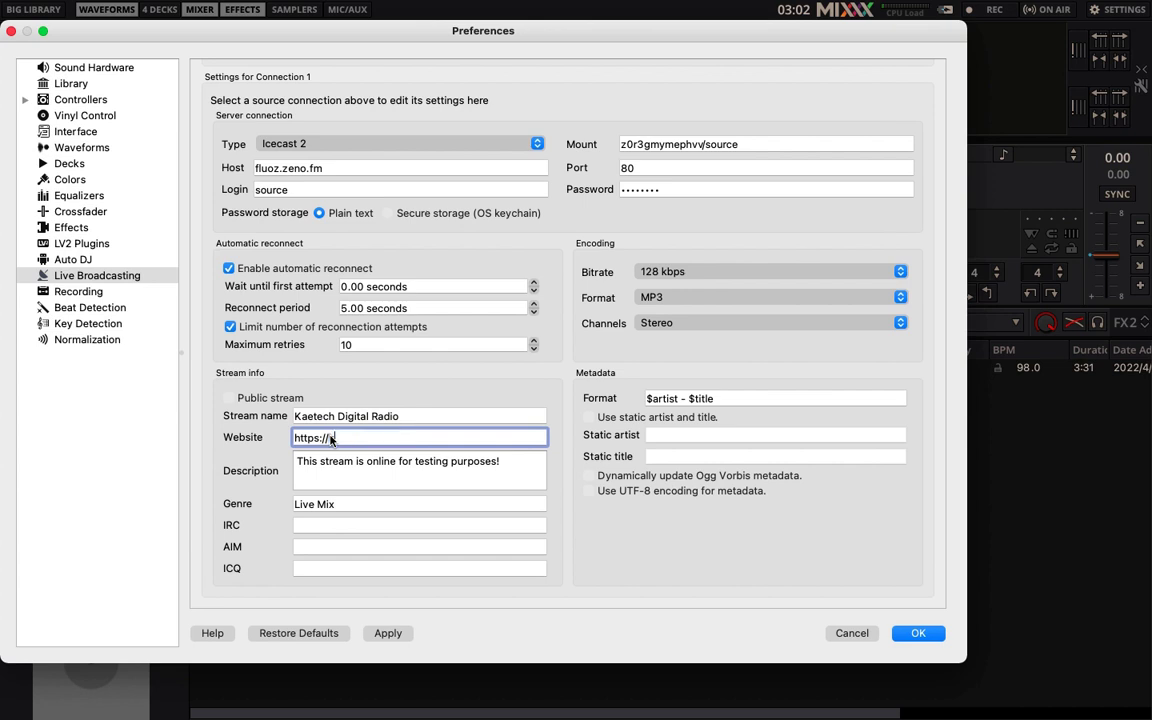
type("kaeyechdigital.com")
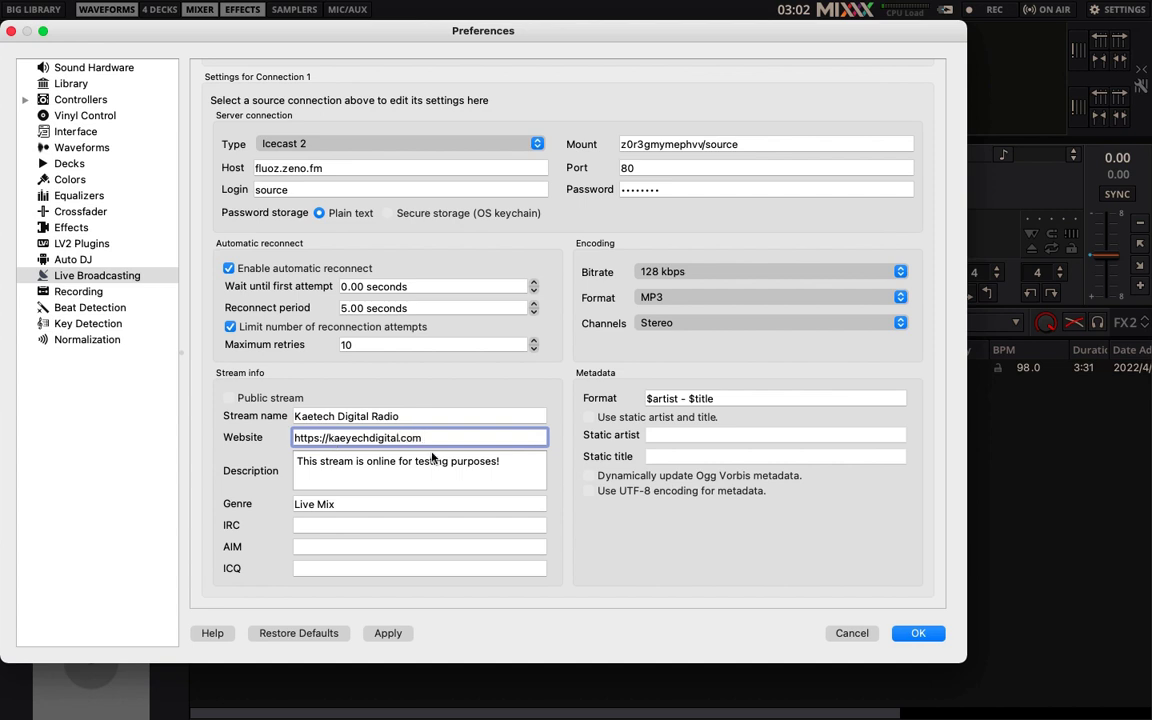
left_click(350, 439)
key("BackSpace")
type("t")
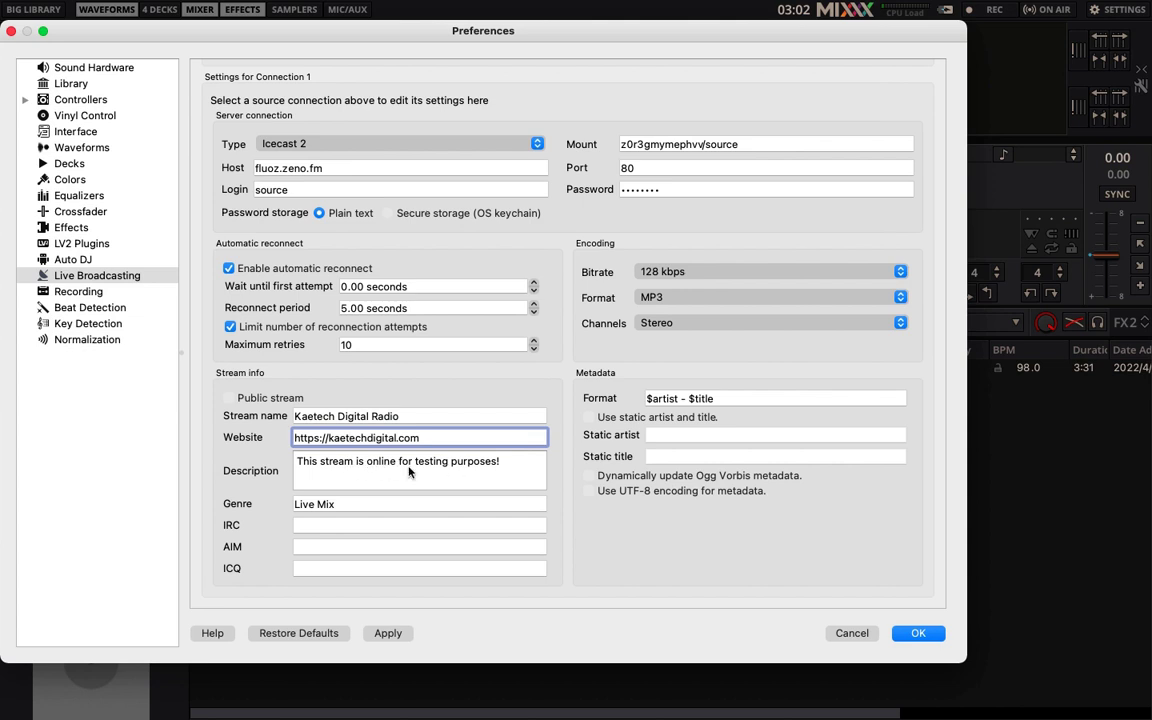
Keep the default stream description and set the genre in the stream info to "Raggae,Afrobeat".
left_click_drag(543, 462, 295, 461)
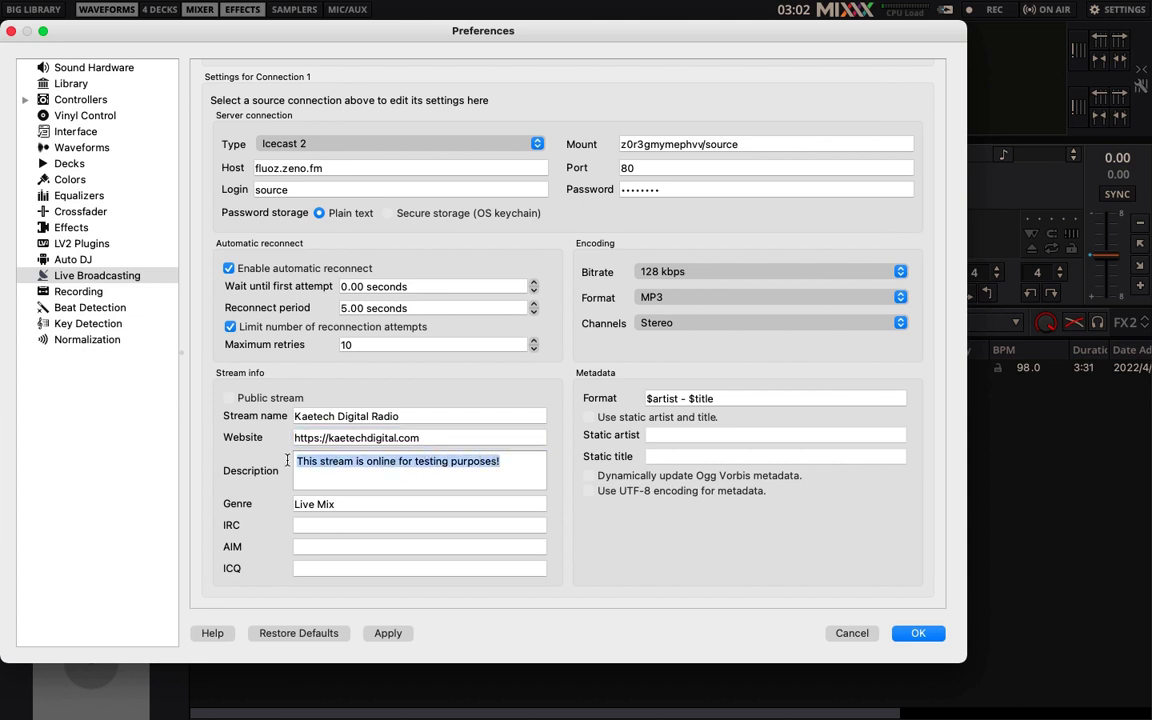
left_click(513, 477)
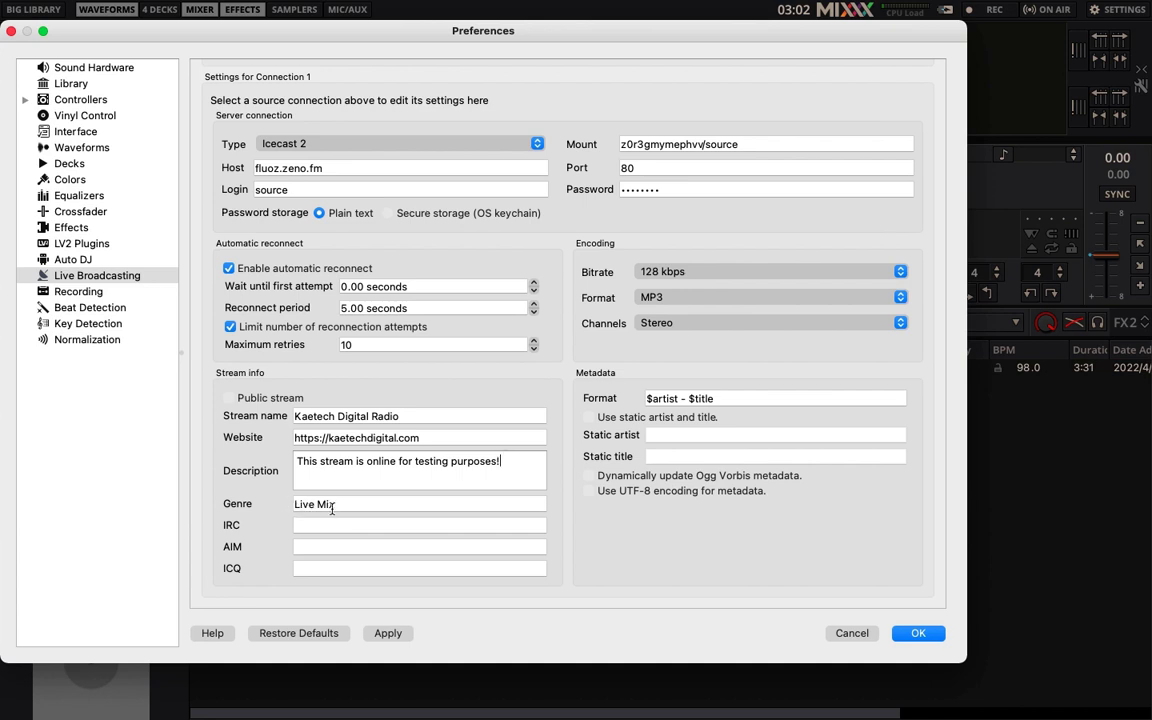
left_click_drag(338, 505, 279, 504)
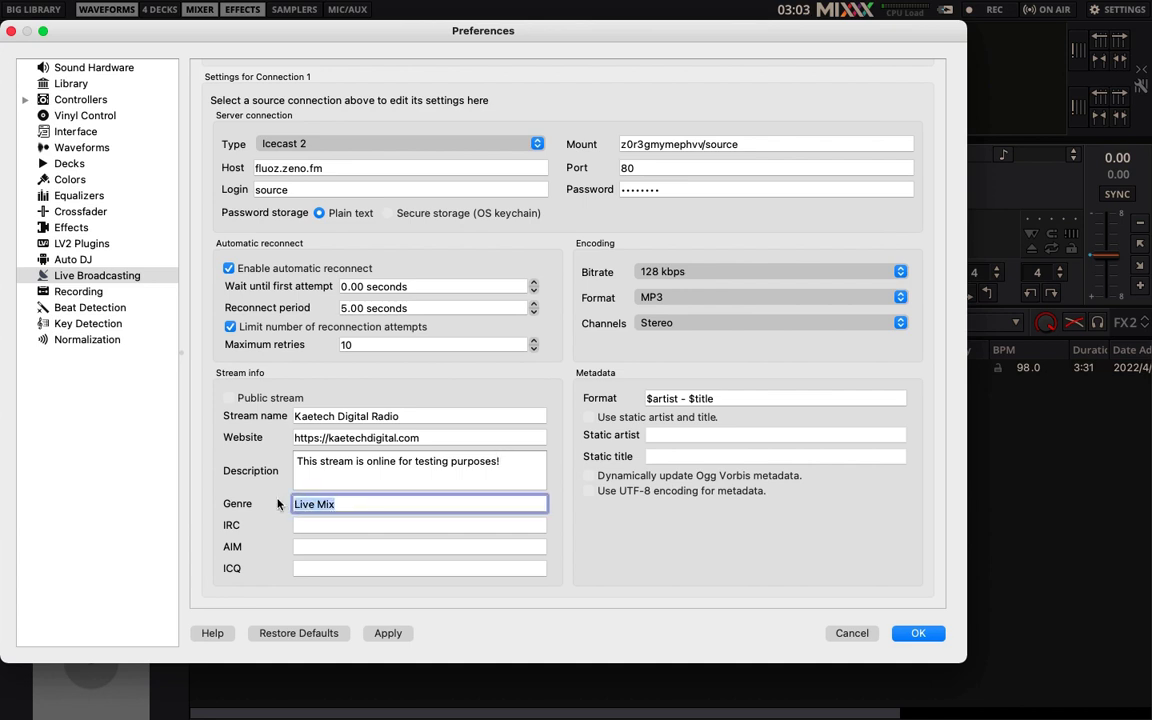
type("Raggae, Afrobeat")
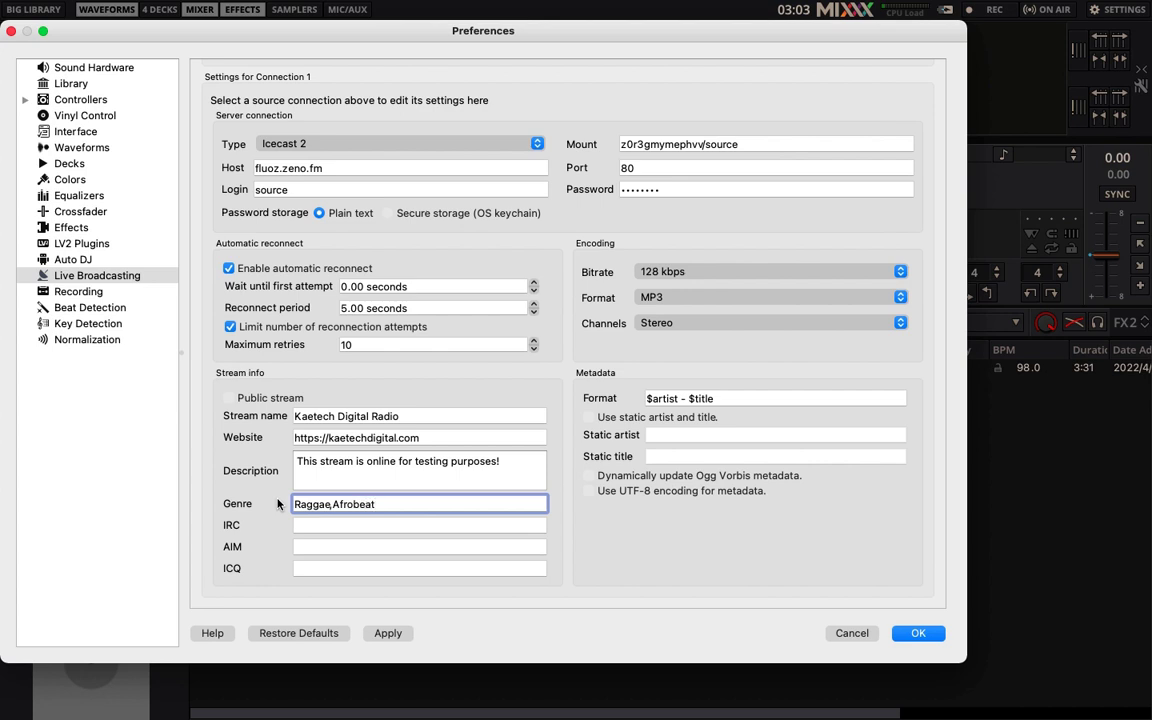
Extend the genre in the stream info with ",Hip-hop,Rnb".
type(",Hip-hop,Rnb")
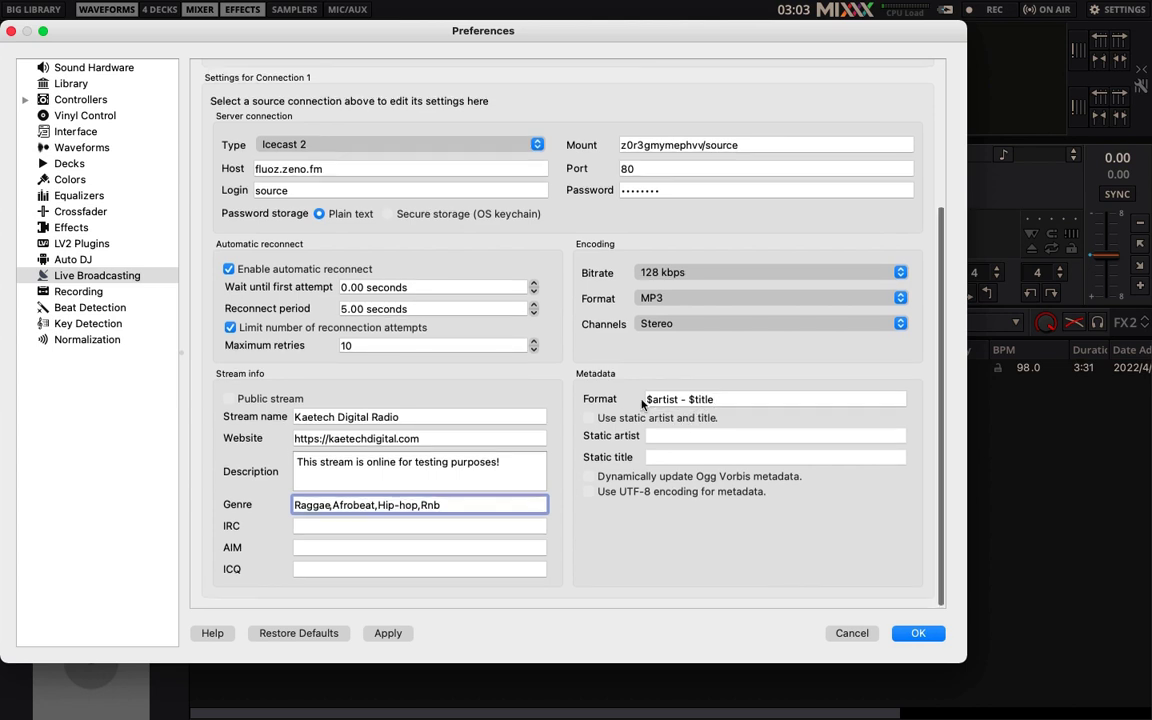
scroll(630, 405, "up", 5)
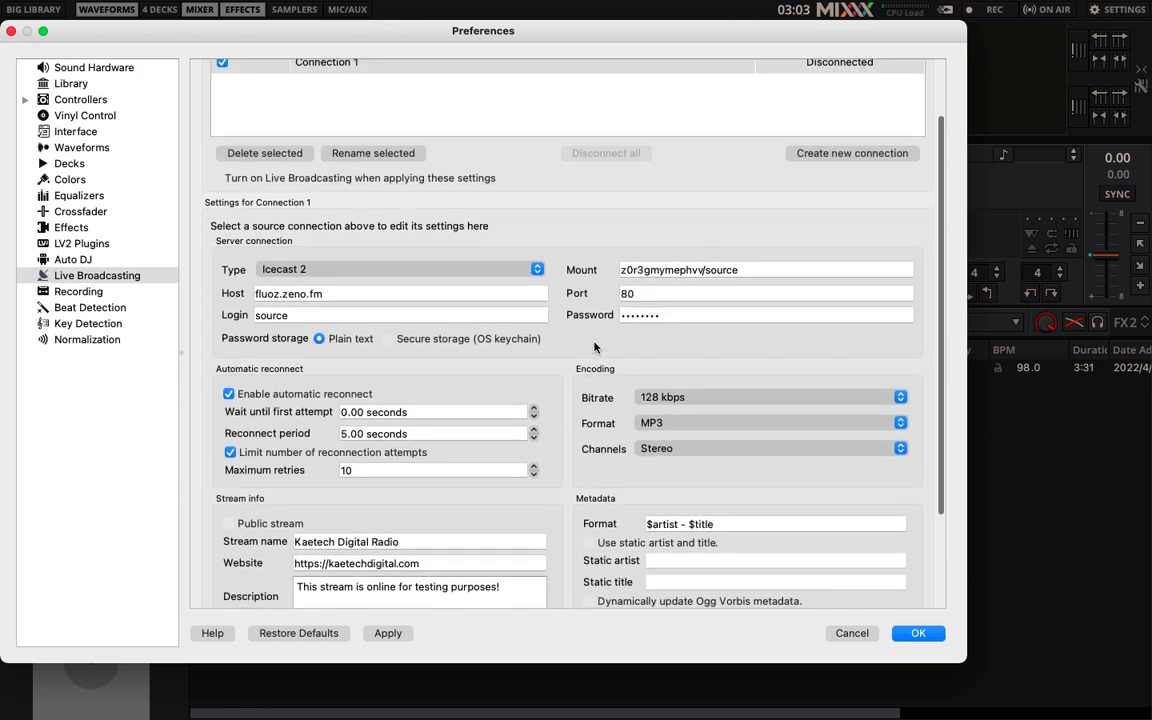
scroll(594, 345, "down", 3)
scroll(594, 345, "down", 3)
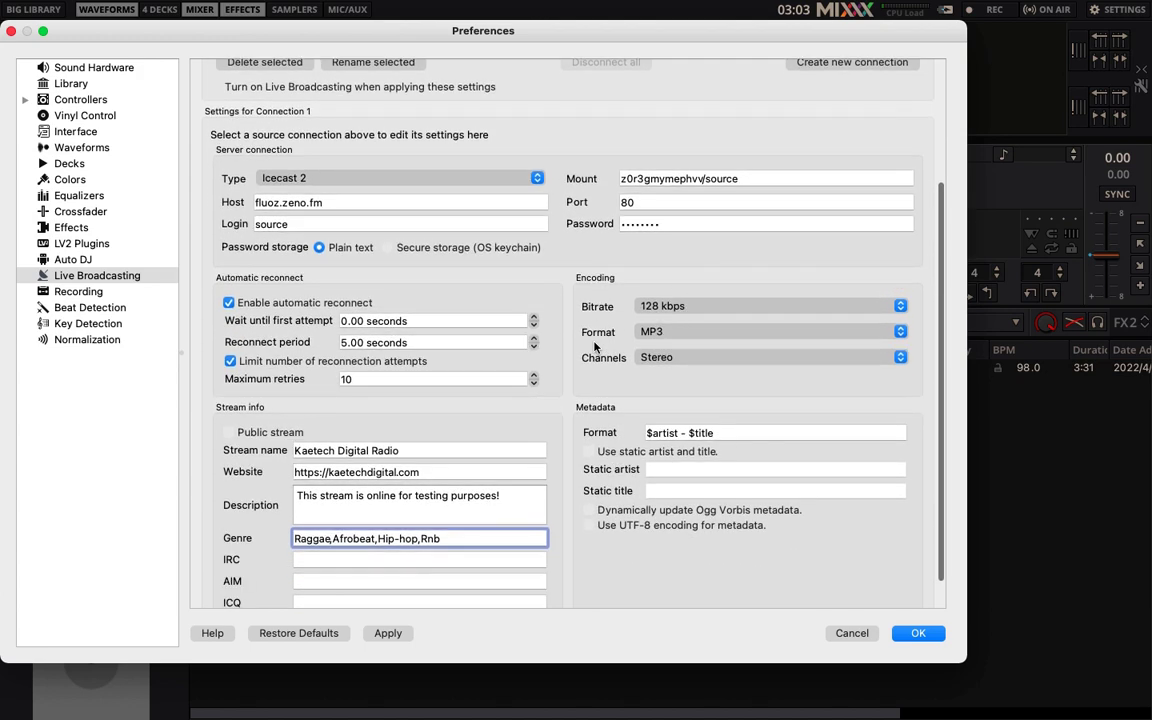
Enable turning on Live Broadcasting when applying these settings, and accept the preferences.
scroll(594, 345, "up", 6)
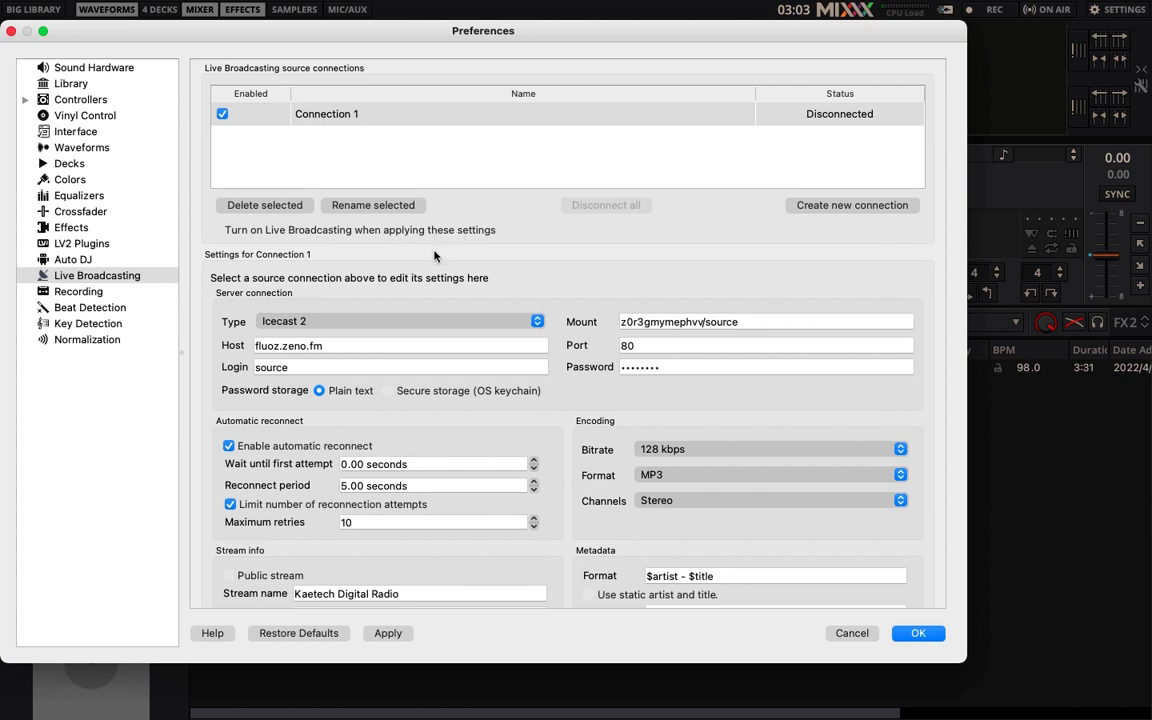
scroll(434, 256, "up", 1)
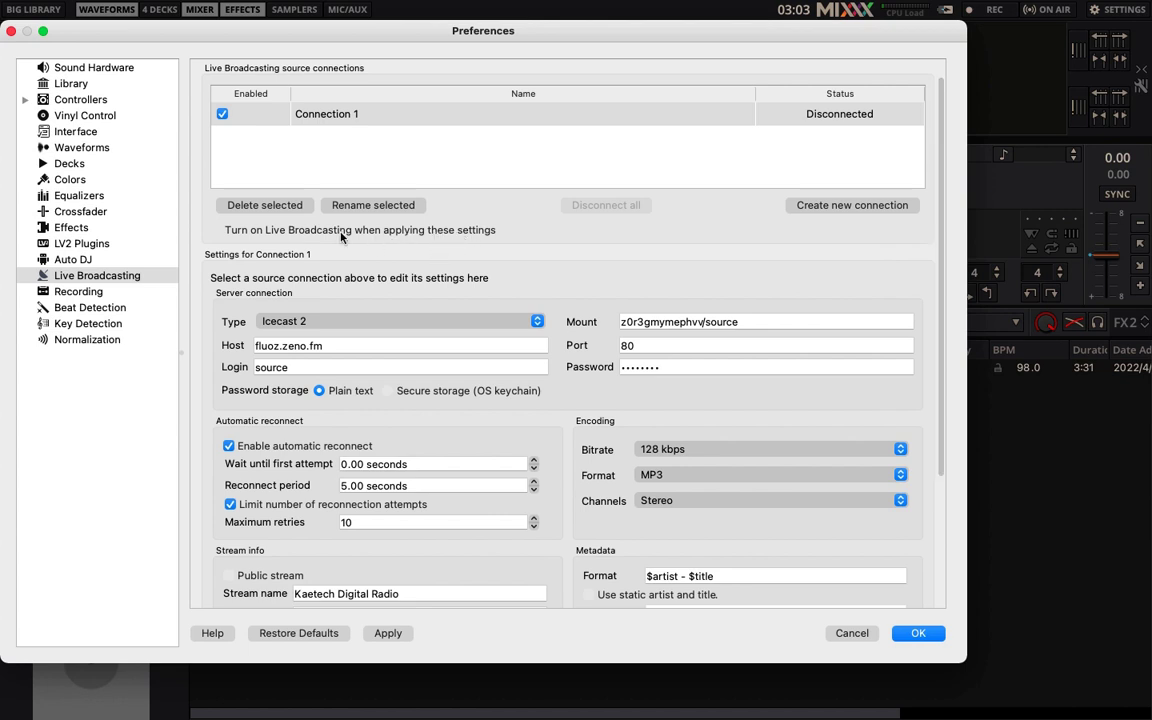
left_click(216, 232)
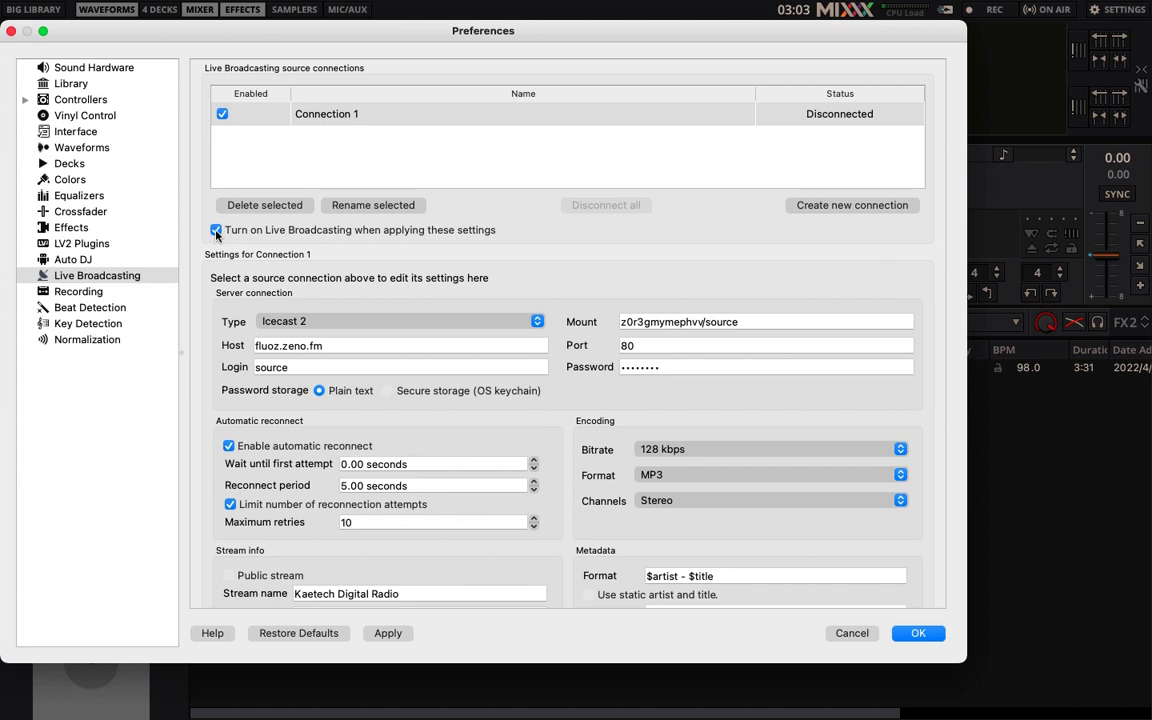
left_click(216, 232)
left_click(216, 232)
left_click(912, 636)
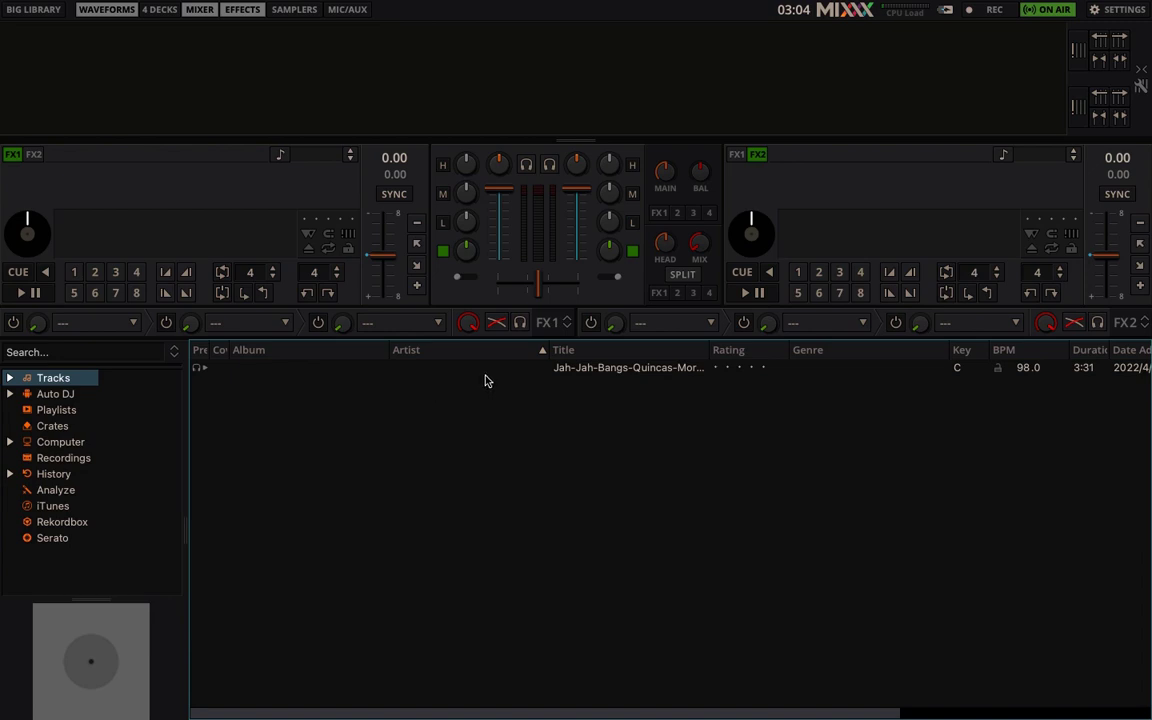
Load the Jah-Jah-Bangs-Quincas-Moreira track from the library onto the first deck and play it.
left_click(570, 370)
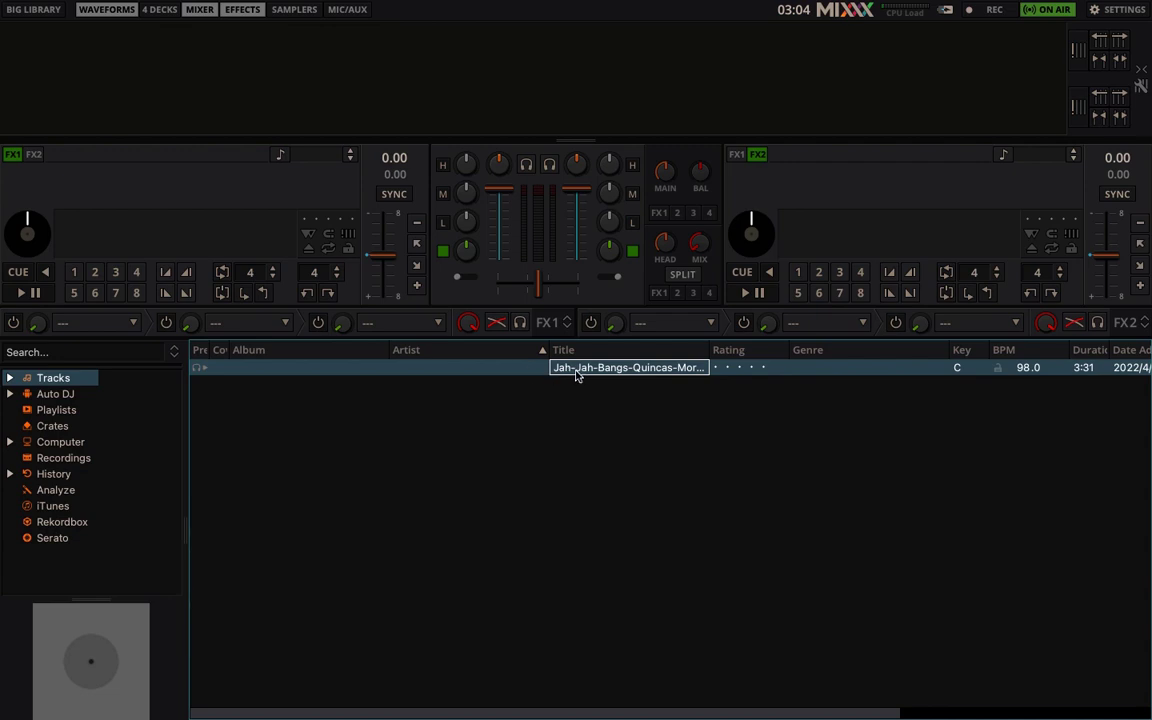
left_click_drag(576, 374, 194, 222)
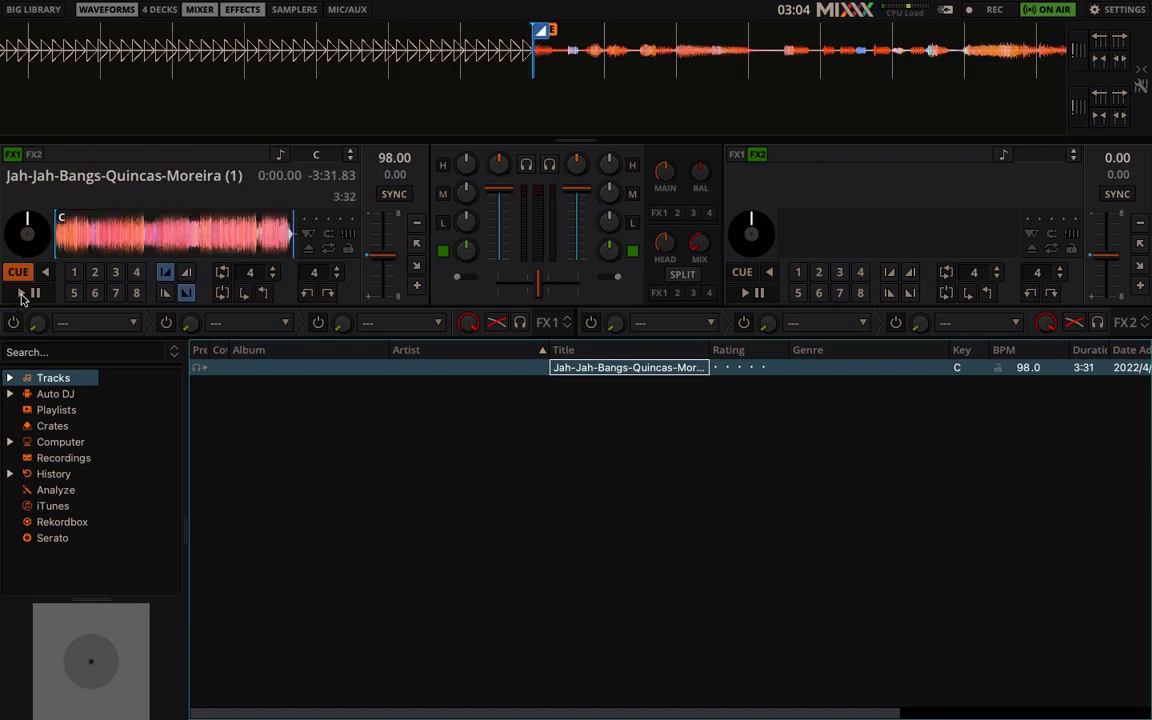
left_click(21, 294)
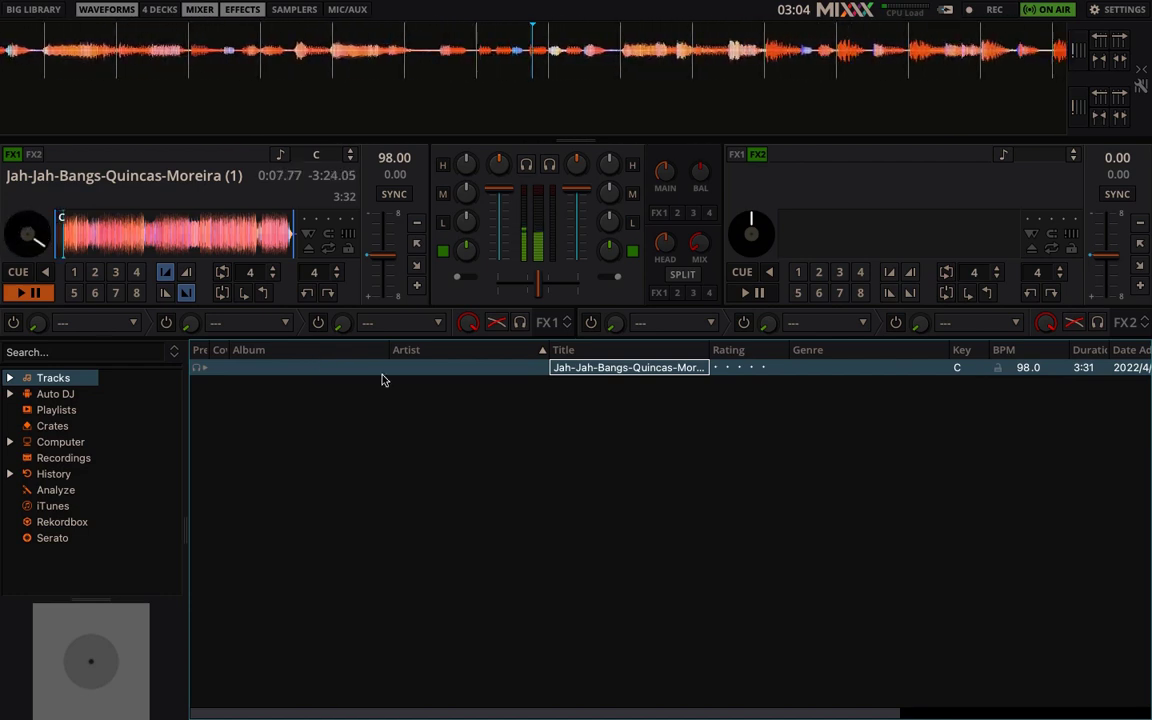
Switch to Chrome, reload the Kaetech Digital Radio page on zeno.fm and start listening to the station.
key("ctrl+Left")
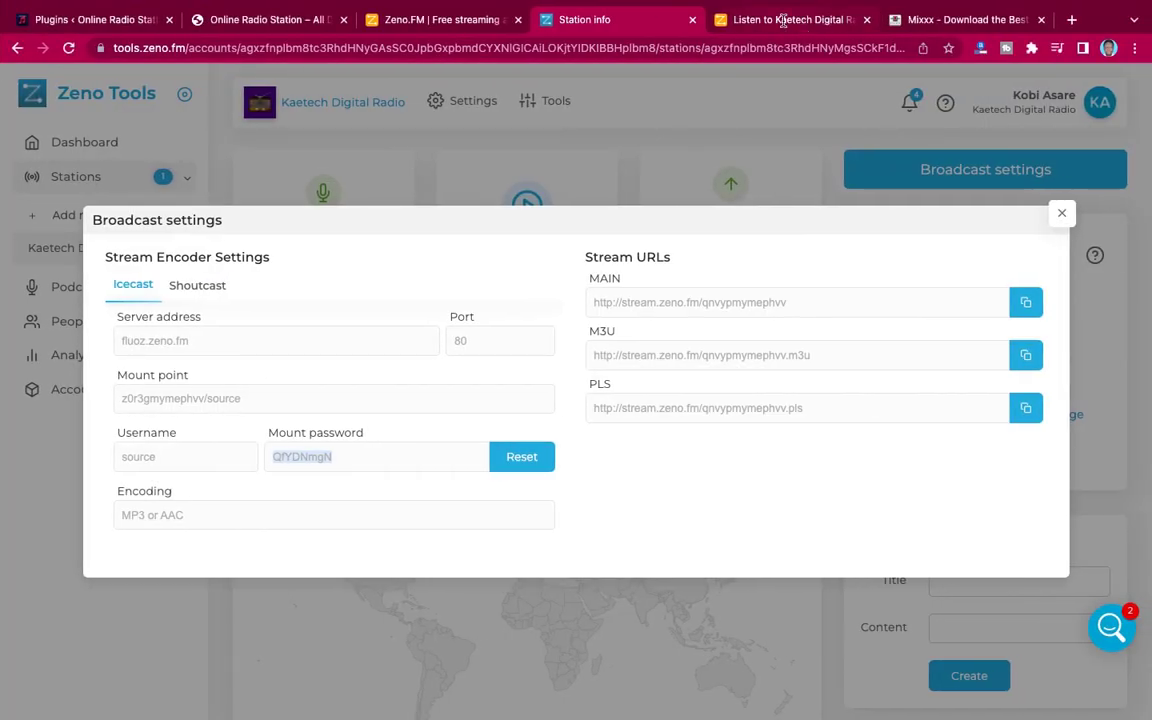
left_click(783, 20)
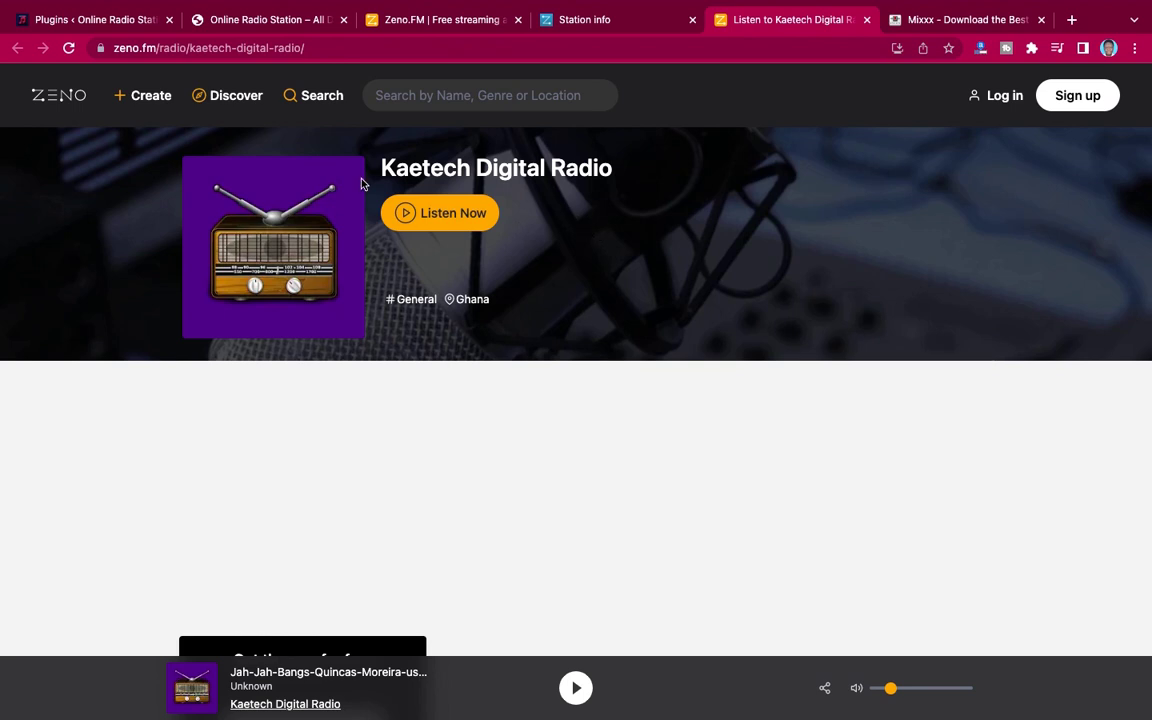
left_click(68, 48)
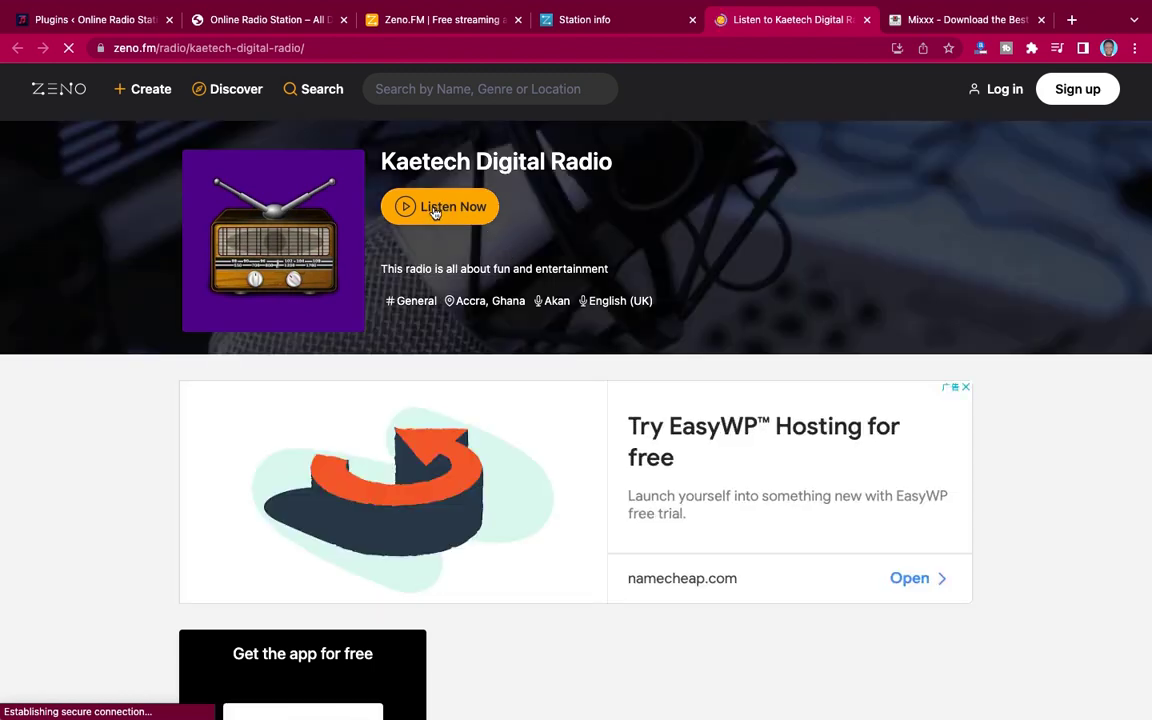
left_click(435, 213)
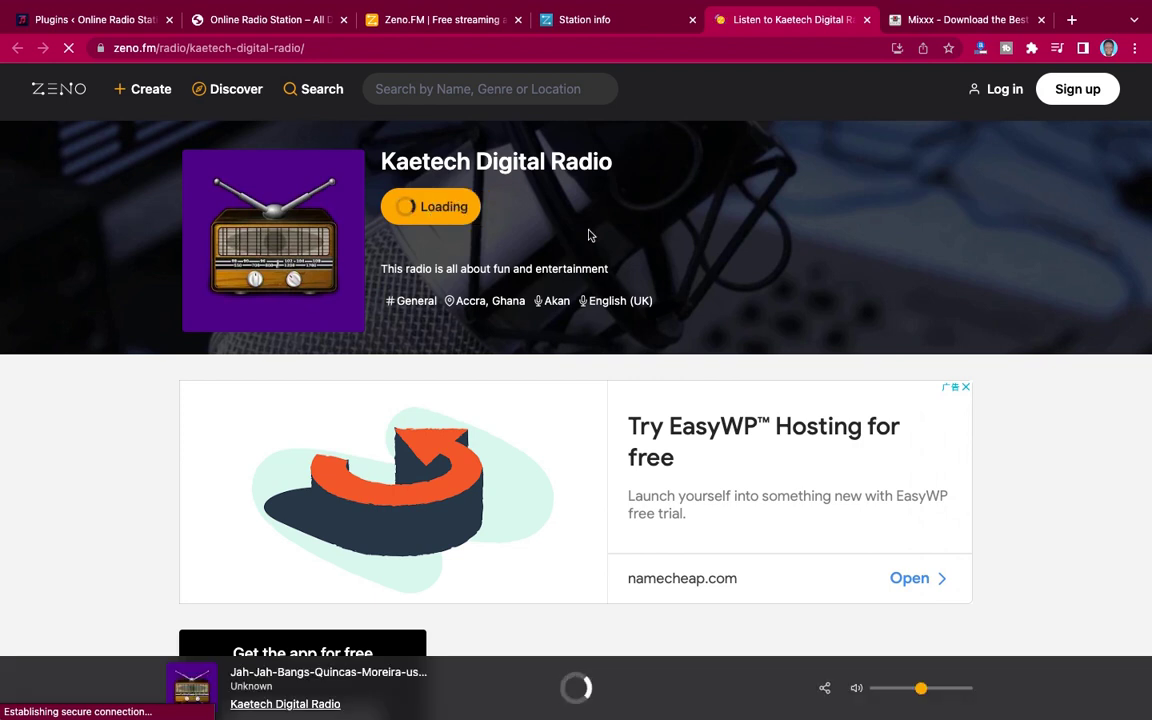
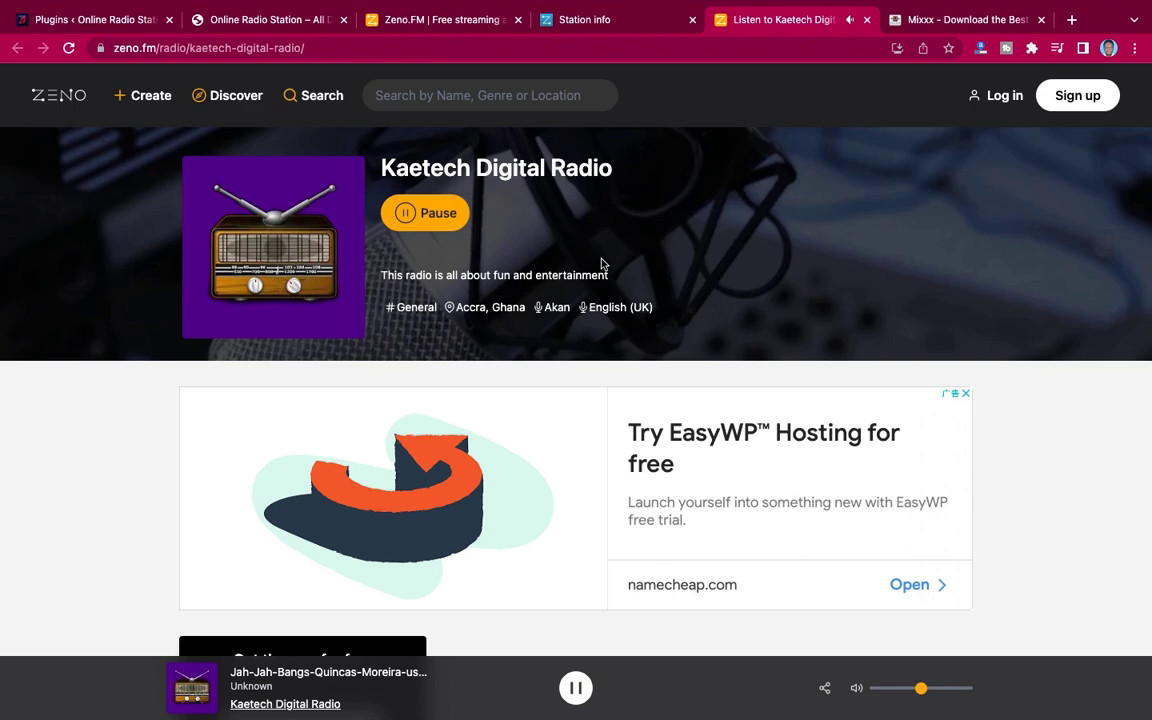
Switch back to Mixxx and take its window out of full screen.
key("super+Tab")
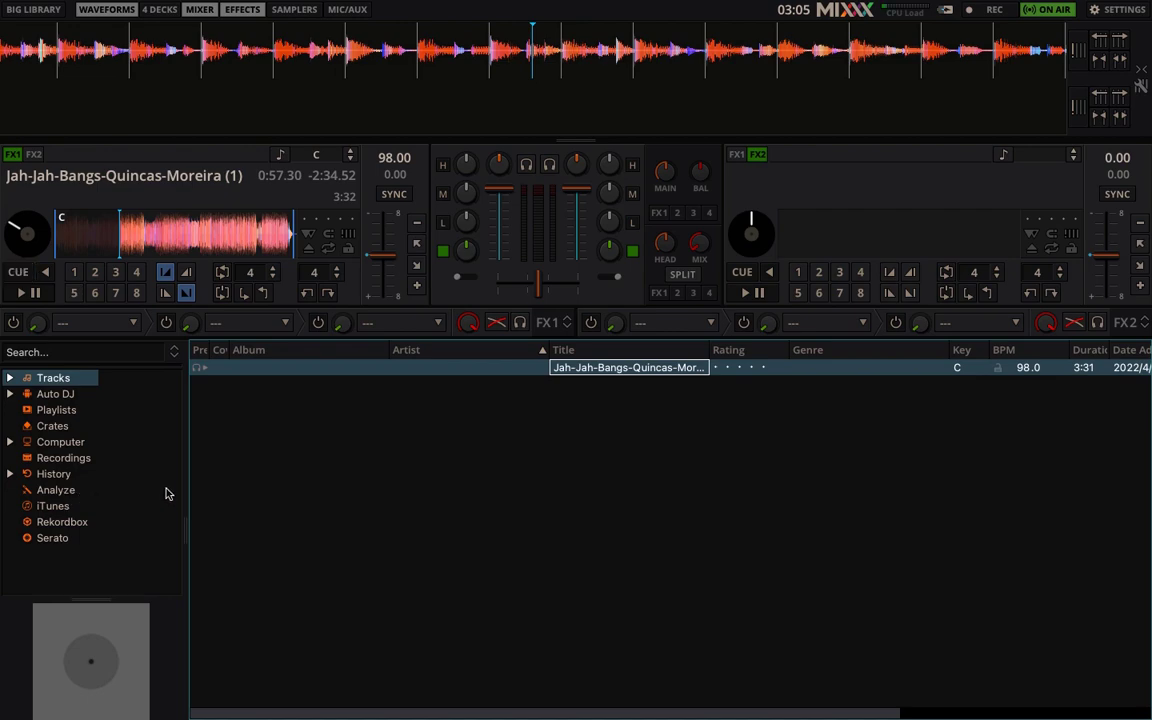
key("super+Tab")
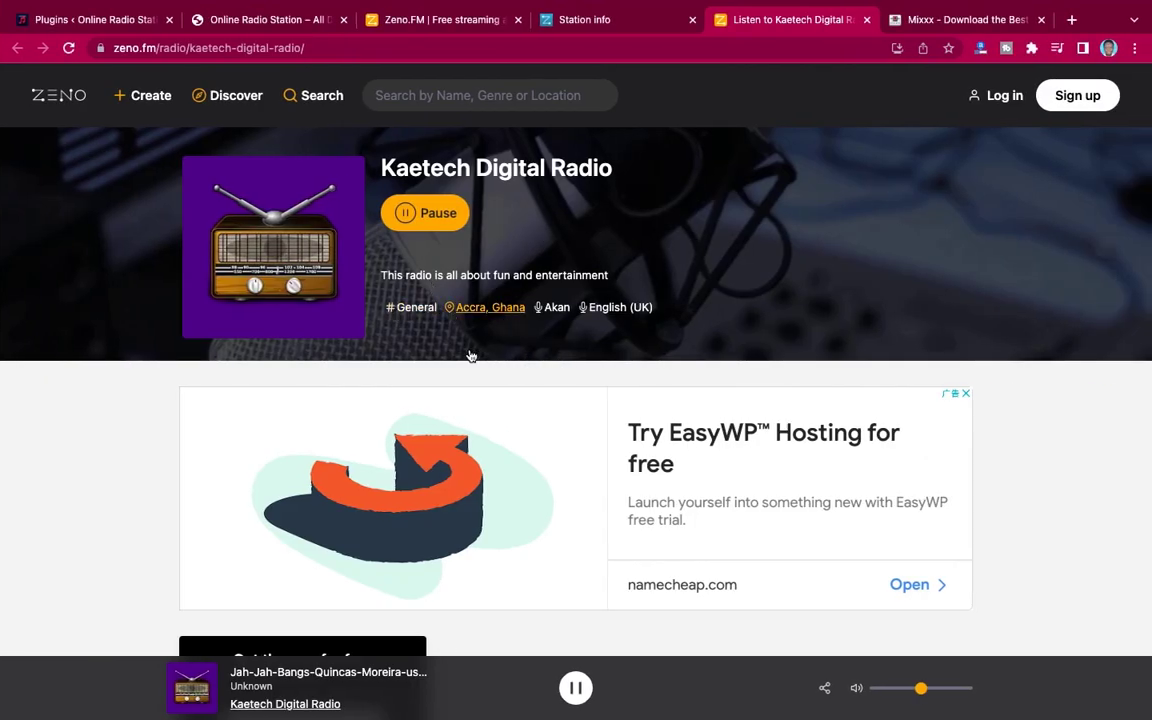
key("super+Tab")
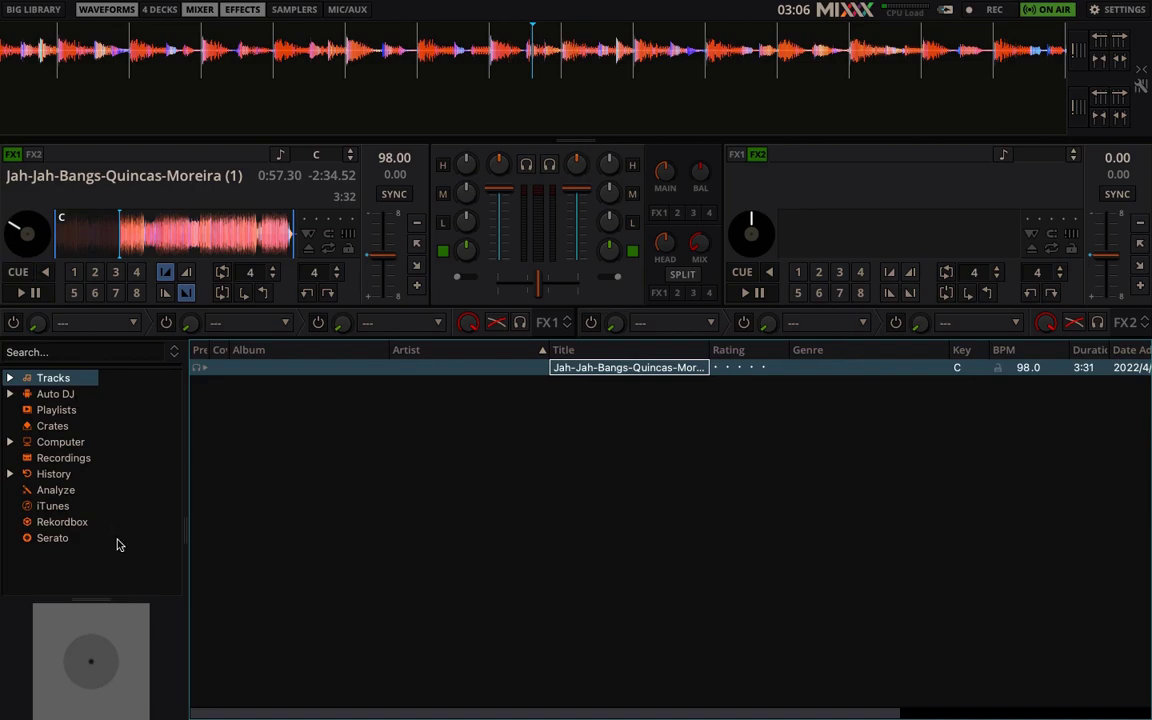
key("ctrl+Left")
key("ctrl+Right")
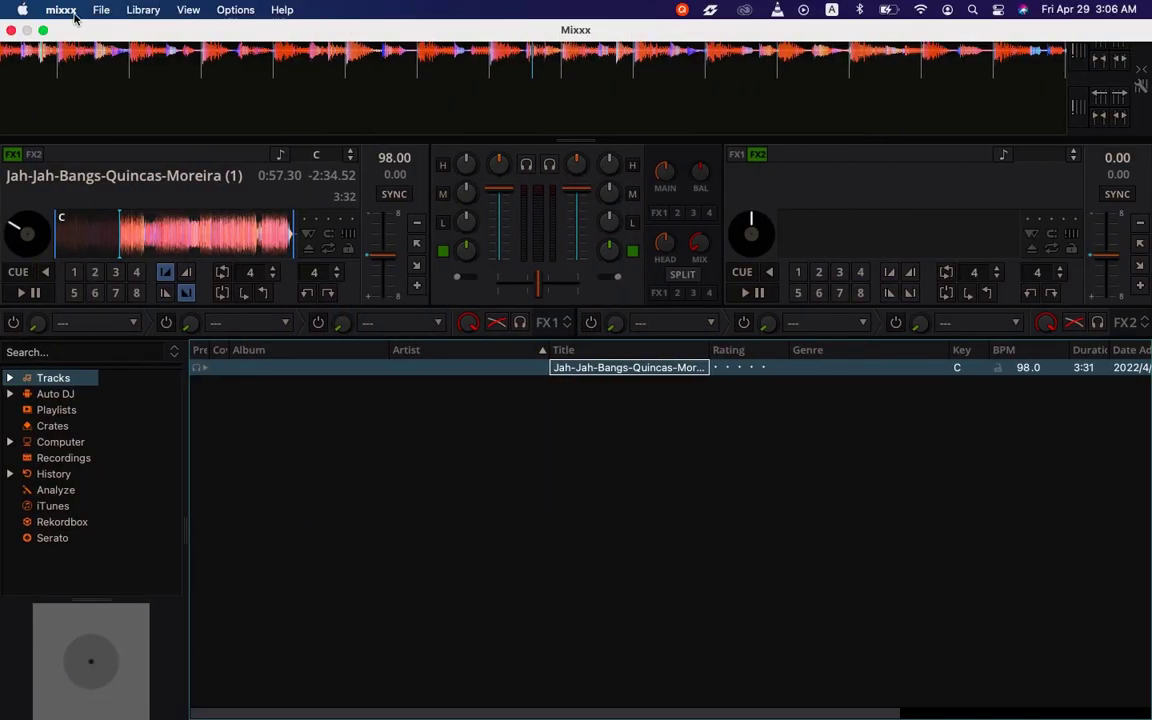
left_click(42, 30)
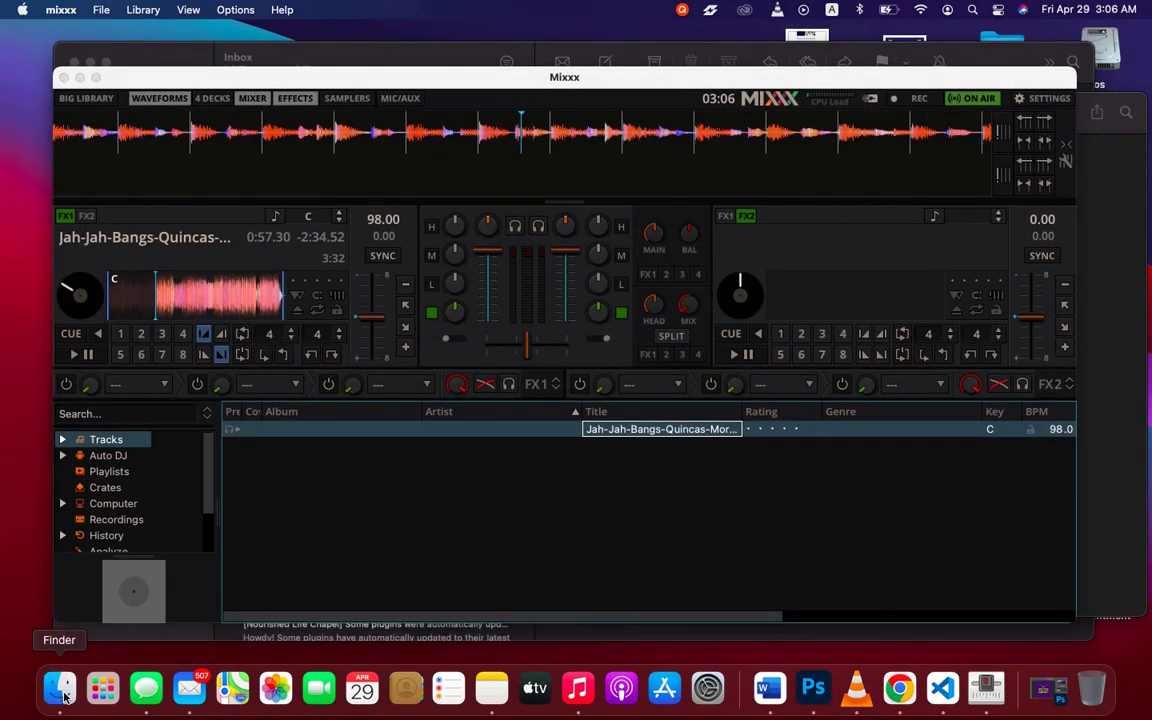
Add the Onaana Gh ft. Quami Nature MP3 from Finder's Downloads folder to the Mixxx track library.
left_click(63, 695)
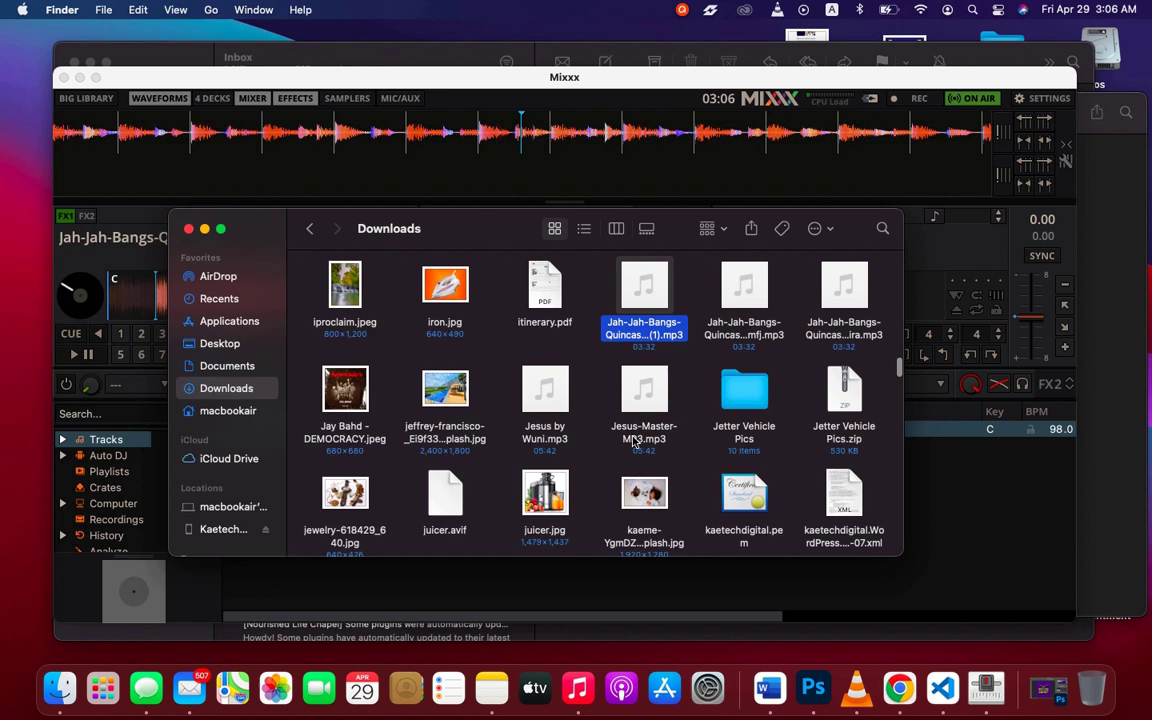
scroll(632, 441, "down", 5)
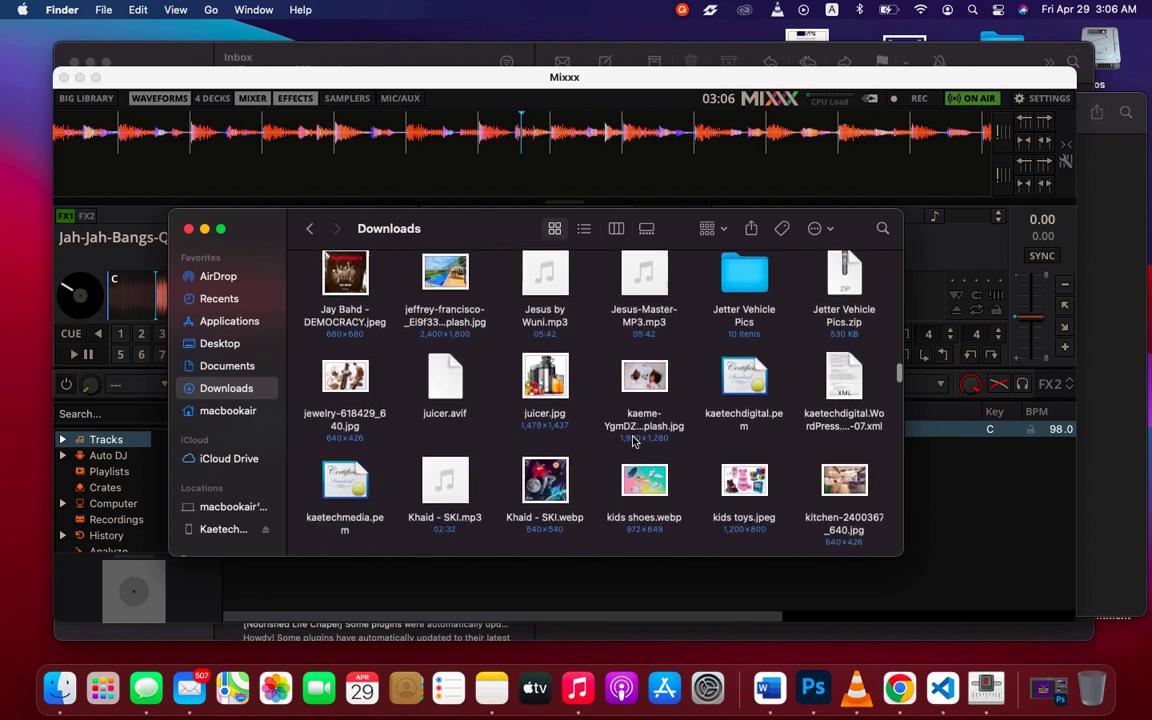
scroll(632, 441, "down", 5)
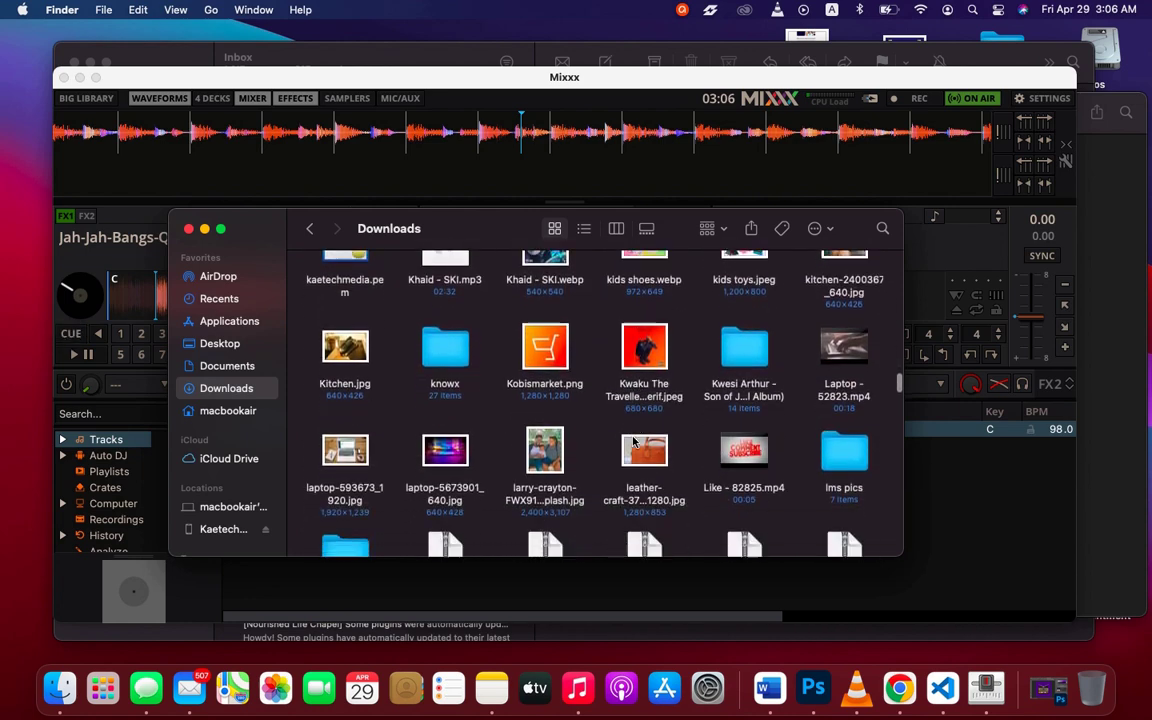
scroll(632, 441, "down", 5)
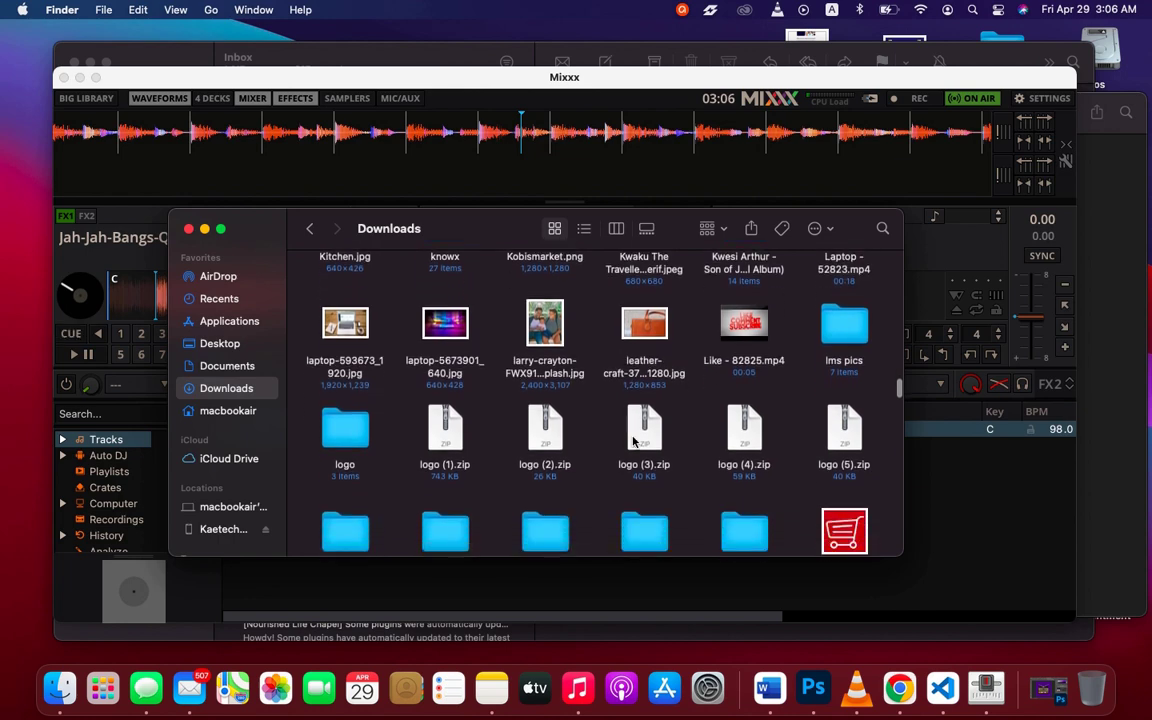
scroll(632, 441, "down", 5)
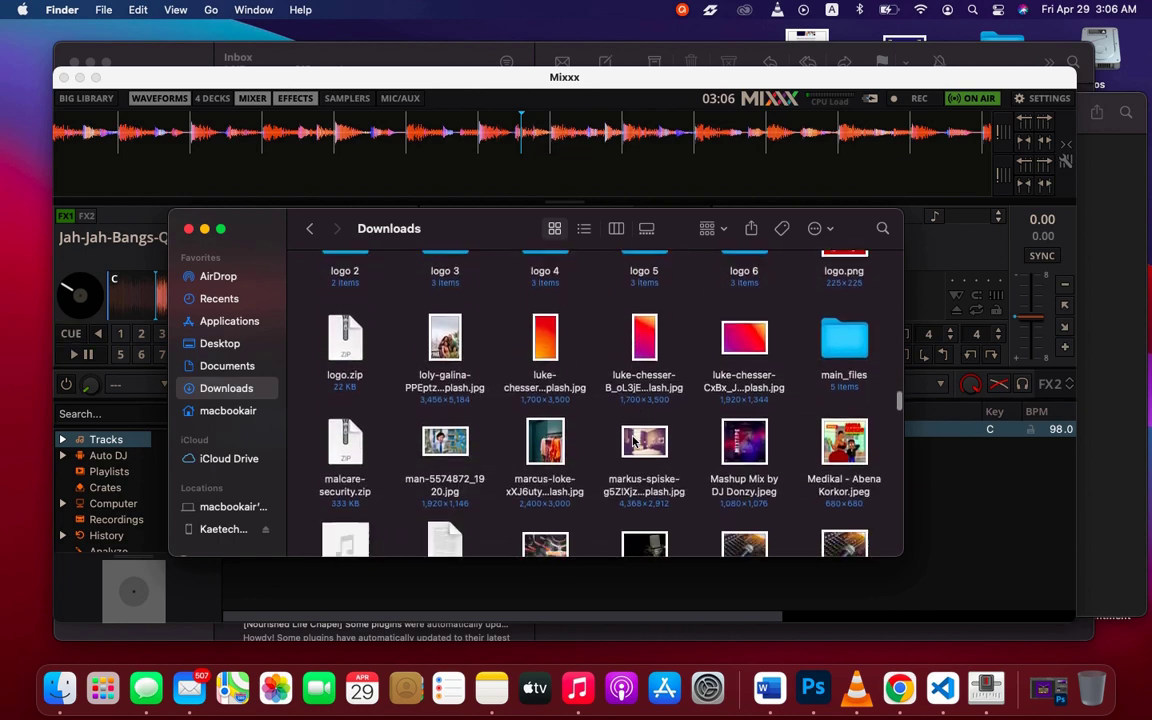
scroll(632, 441, "down", 5)
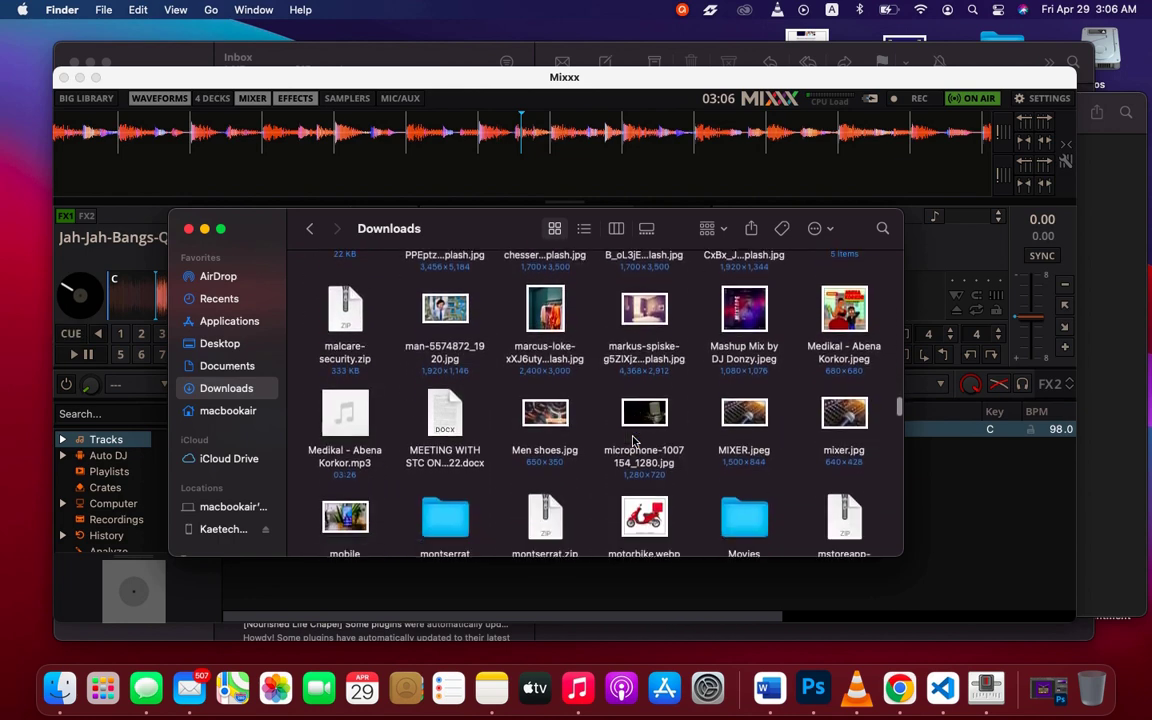
scroll(632, 441, "down", 5)
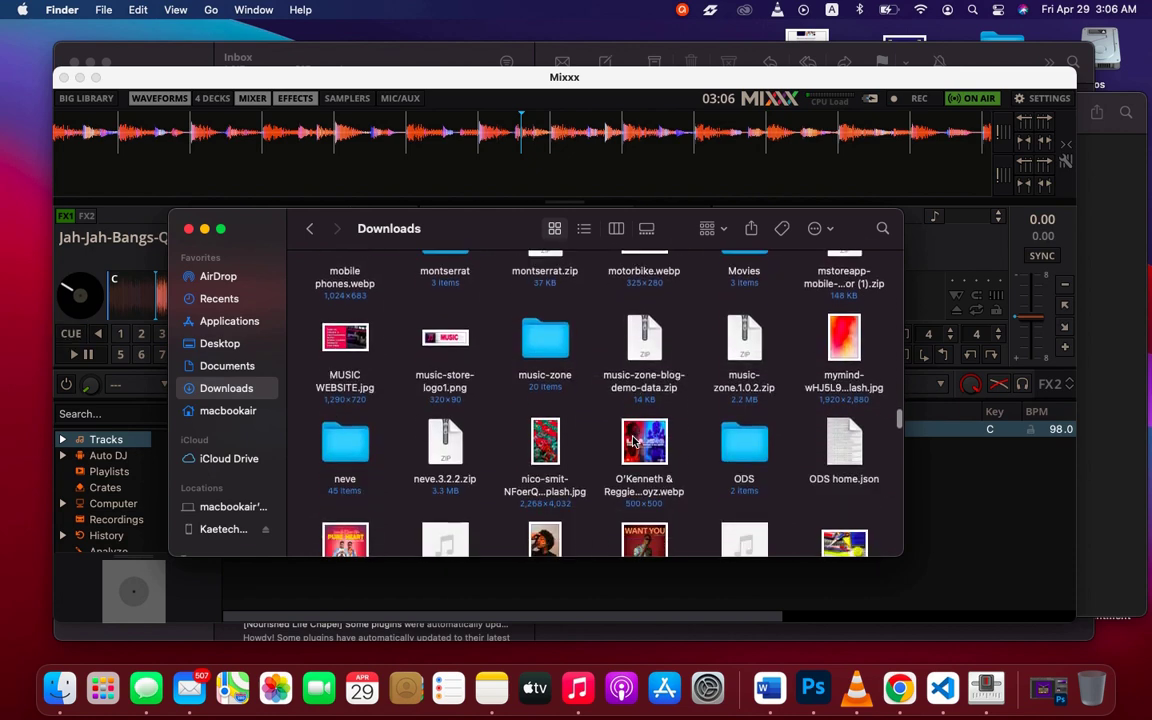
scroll(632, 441, "down", 2)
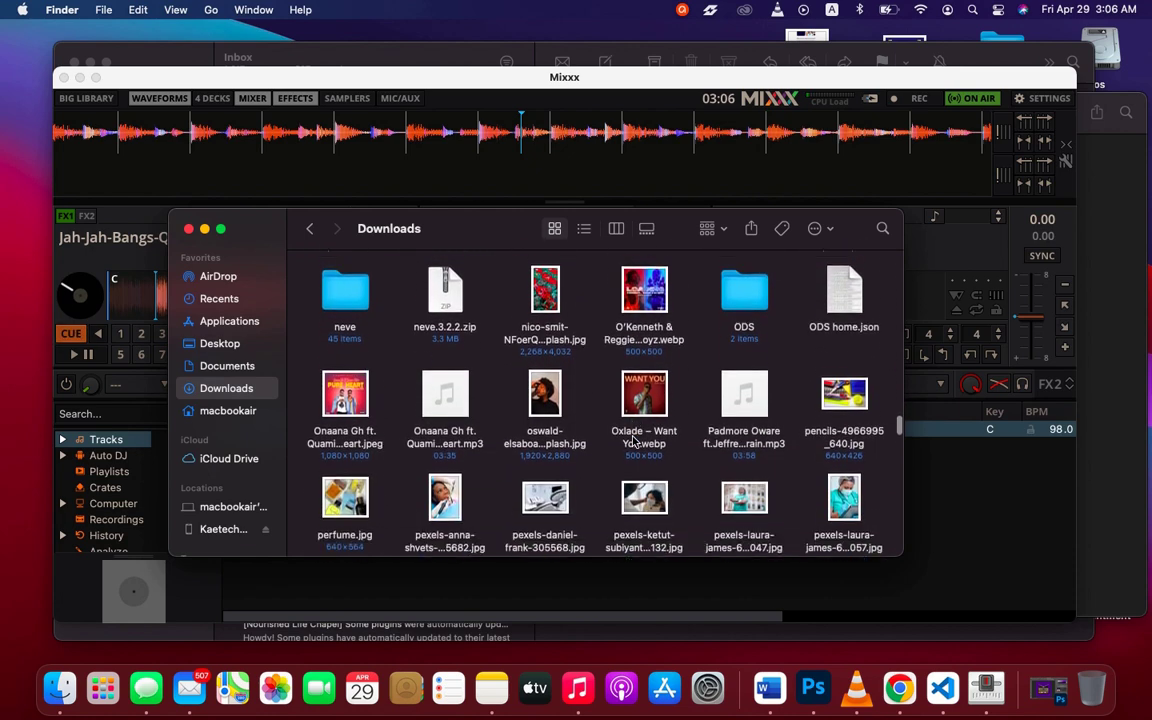
left_click(457, 403)
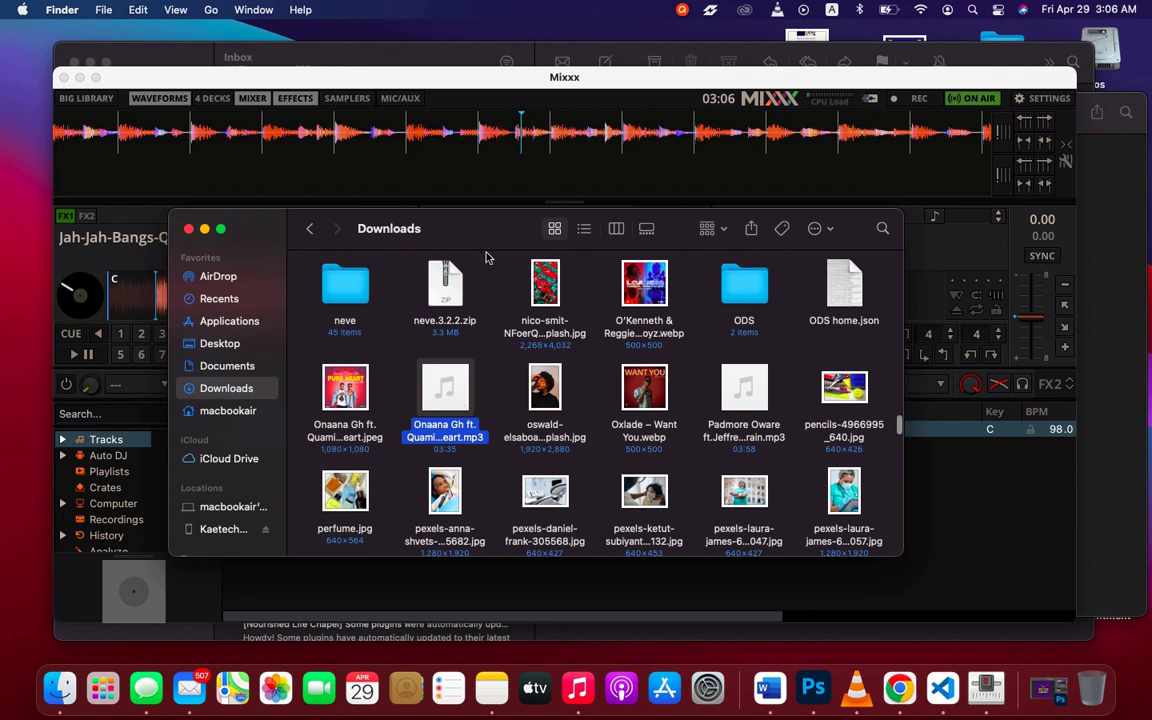
left_click_drag(490, 231, 591, 84)
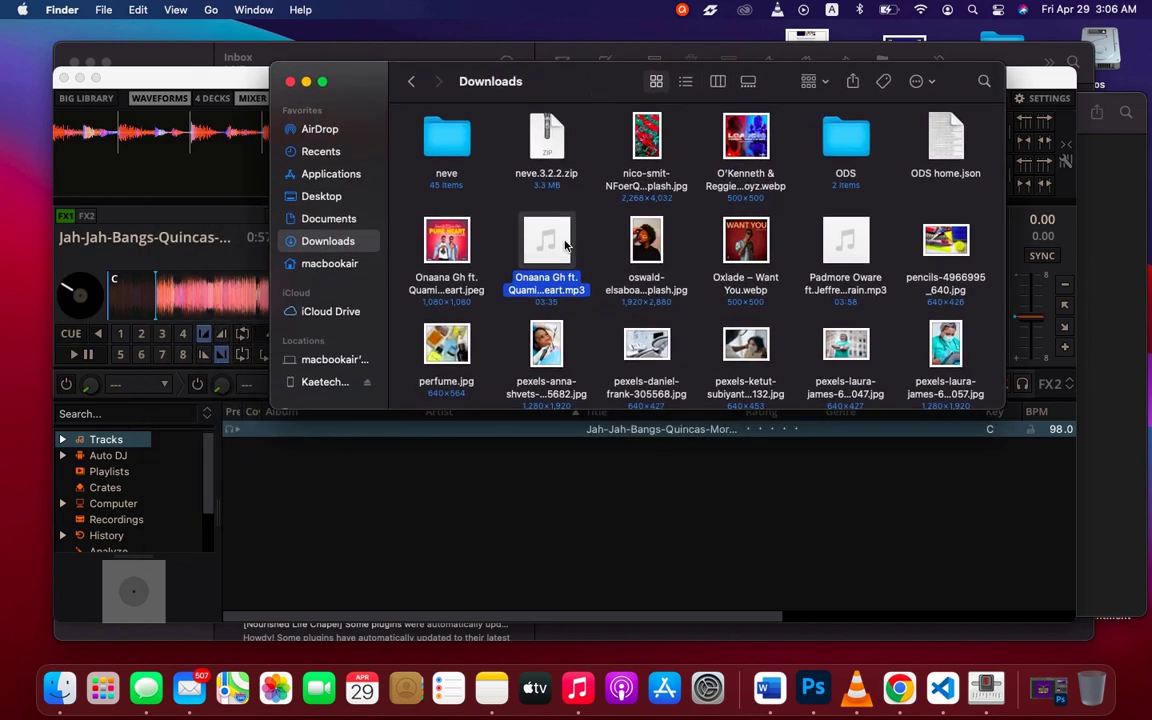
left_click_drag(566, 245, 378, 497)
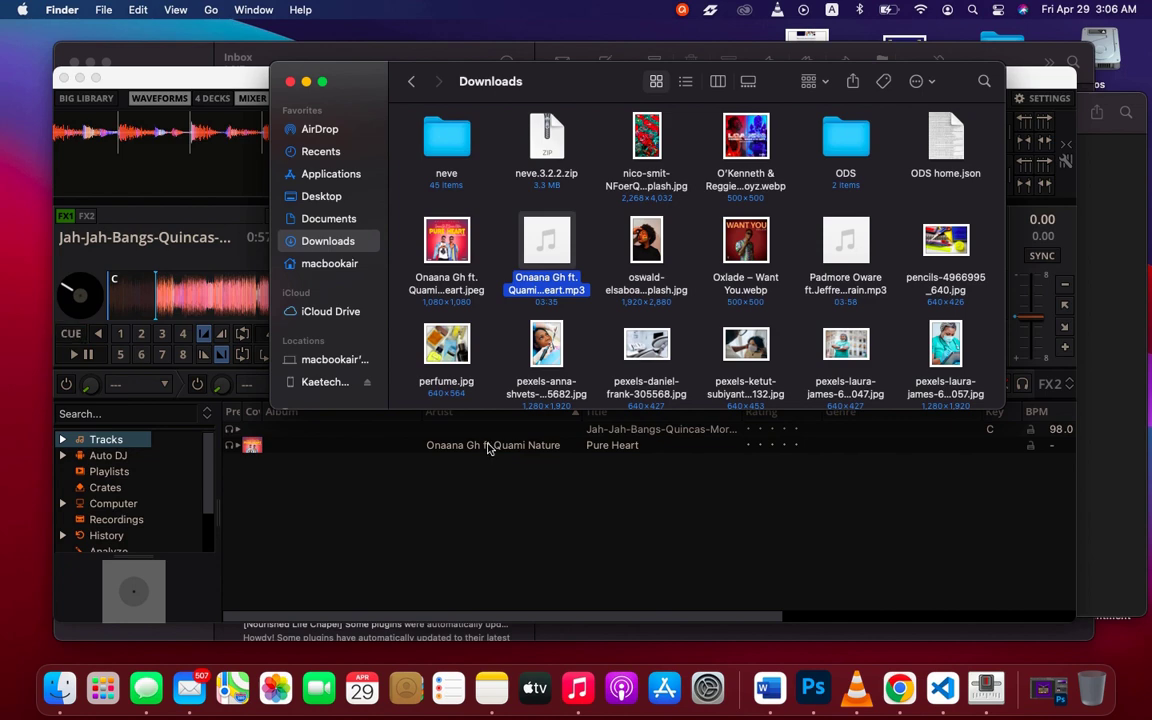
Load the Pure Heart track from the Mixxx library onto the second deck and play it.
left_click(490, 449)
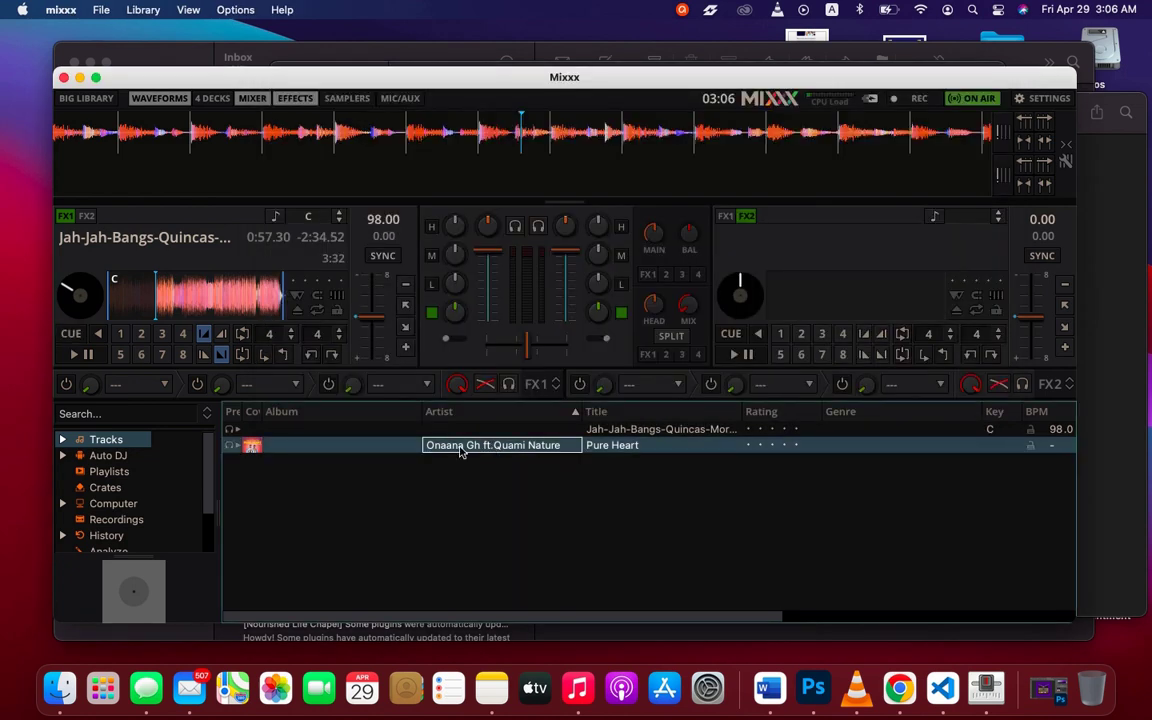
left_click(615, 449)
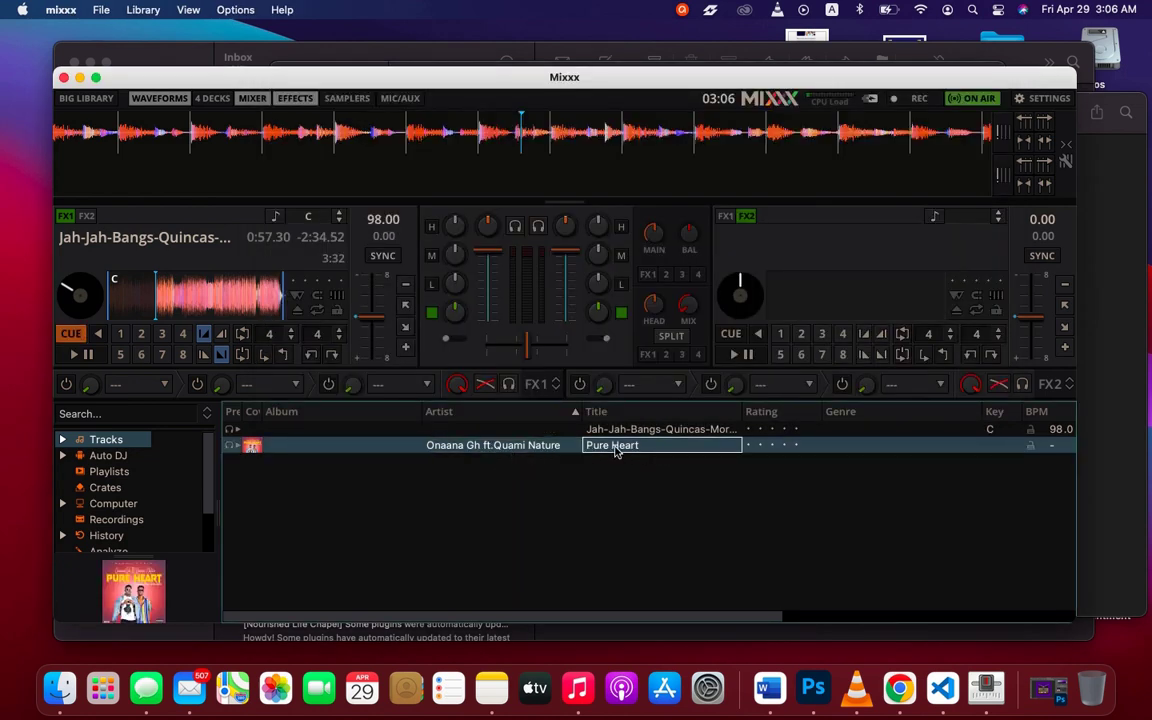
double_click(405, 446)
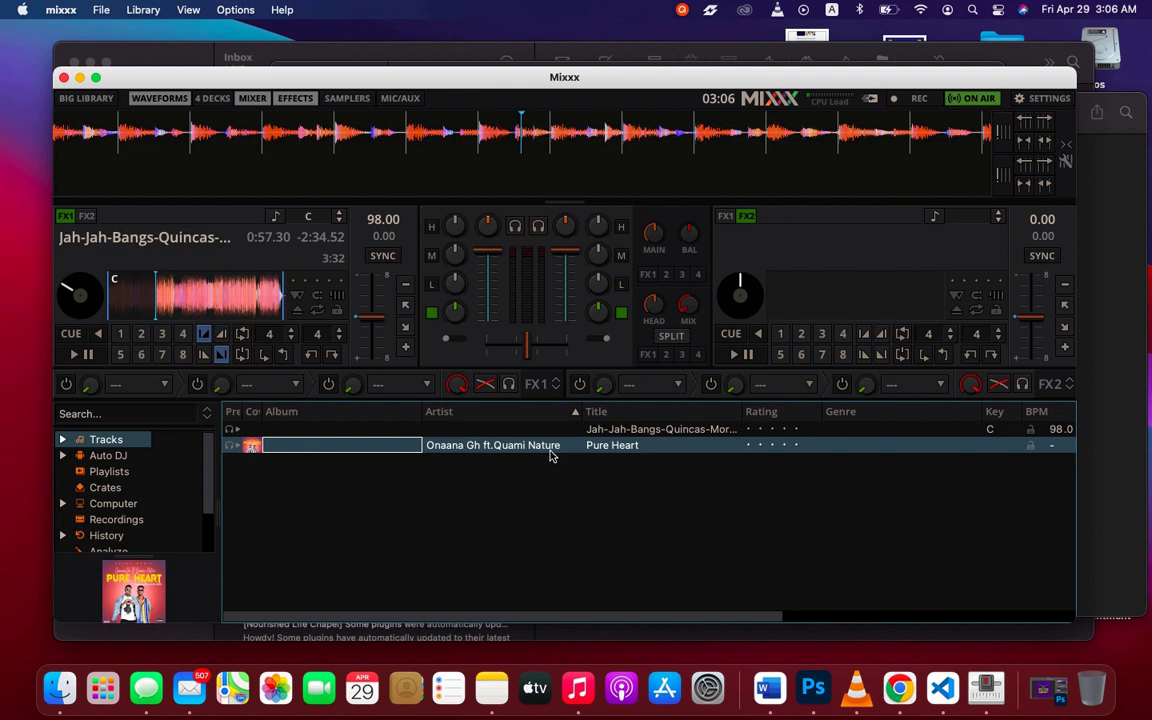
key("Tab")
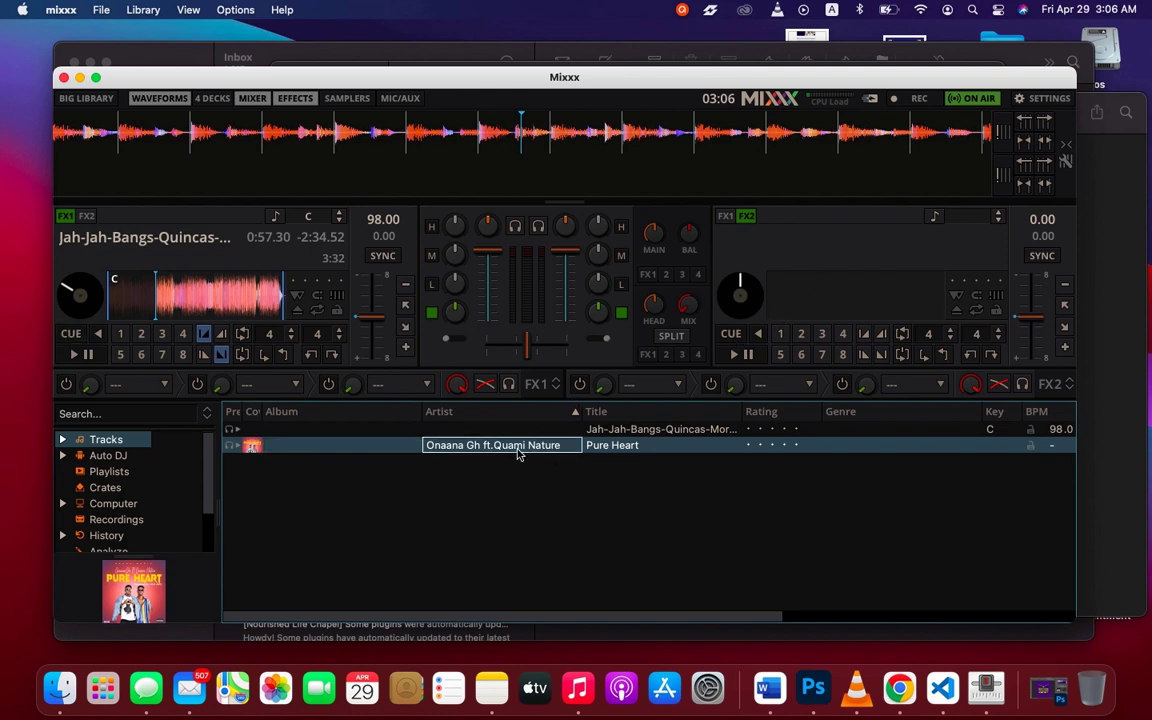
left_click_drag(512, 459, 820, 297)
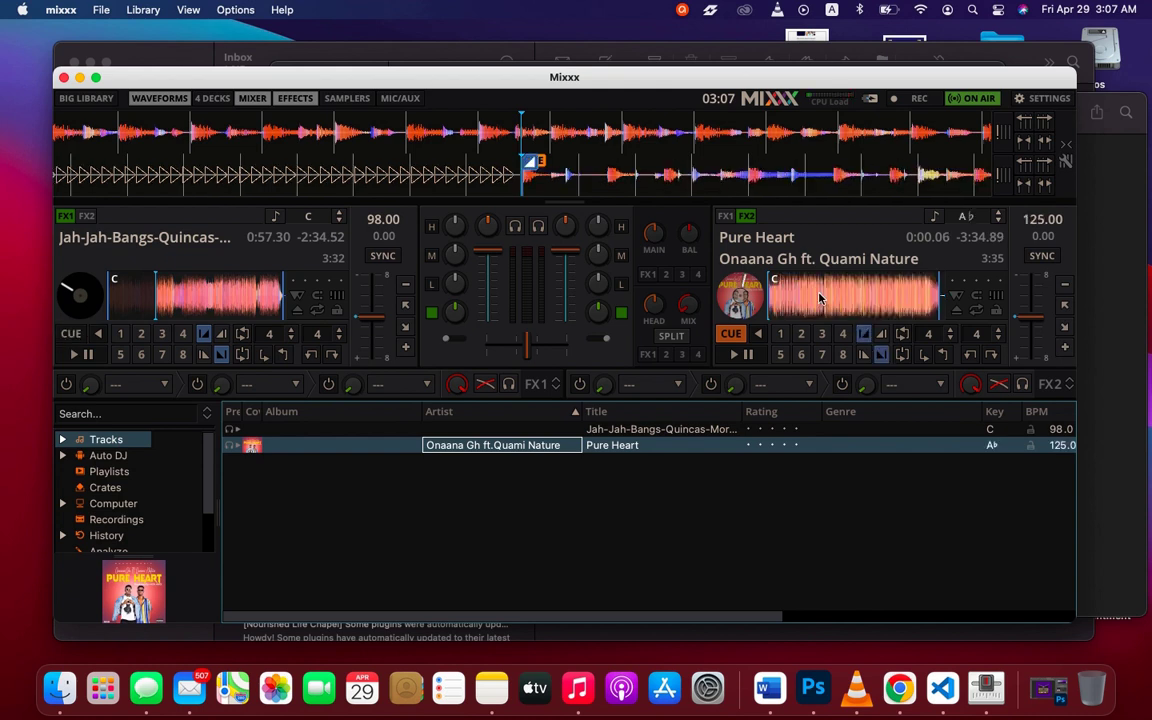
left_click(742, 358)
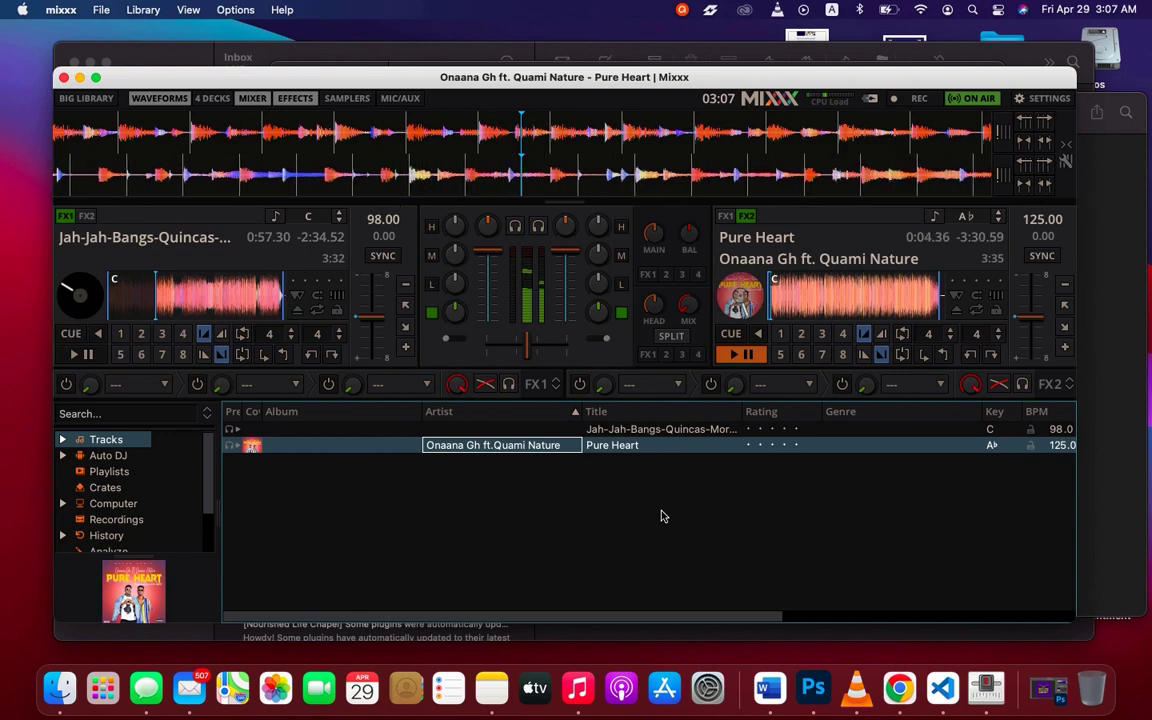
Check the station's page on zeno.fm in Chrome, and pause the Pure Heart track back in Mixxx.
key("ctrl+Right")
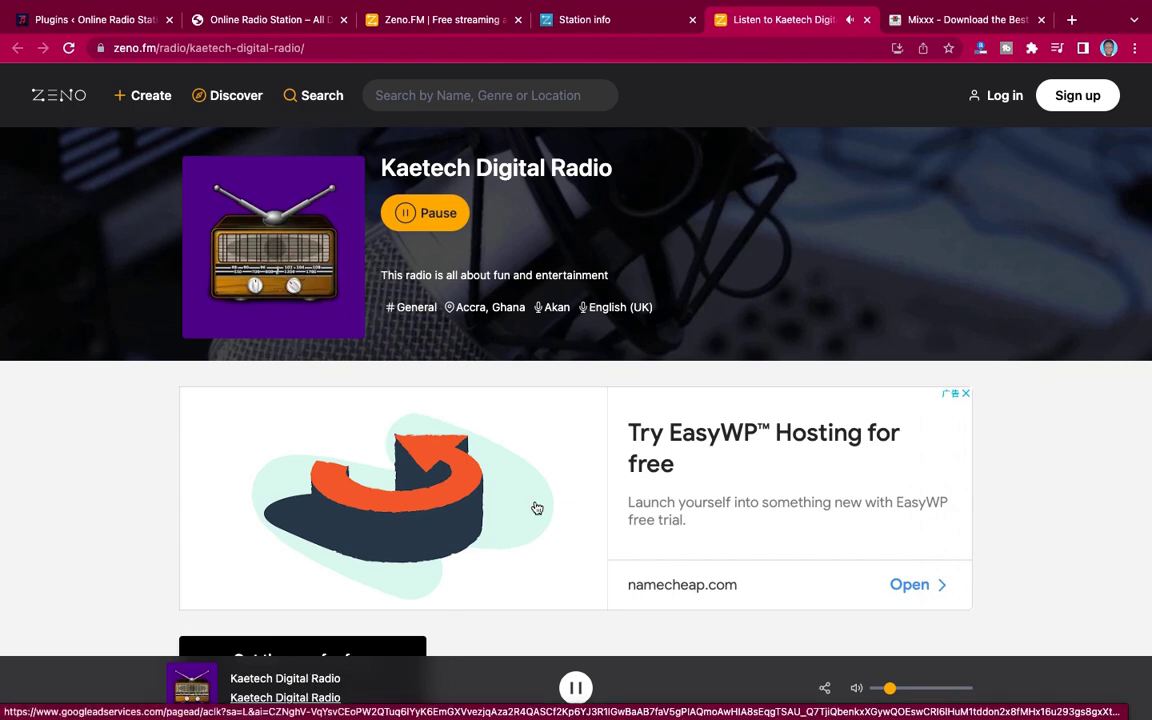
key("ctrl+Left")
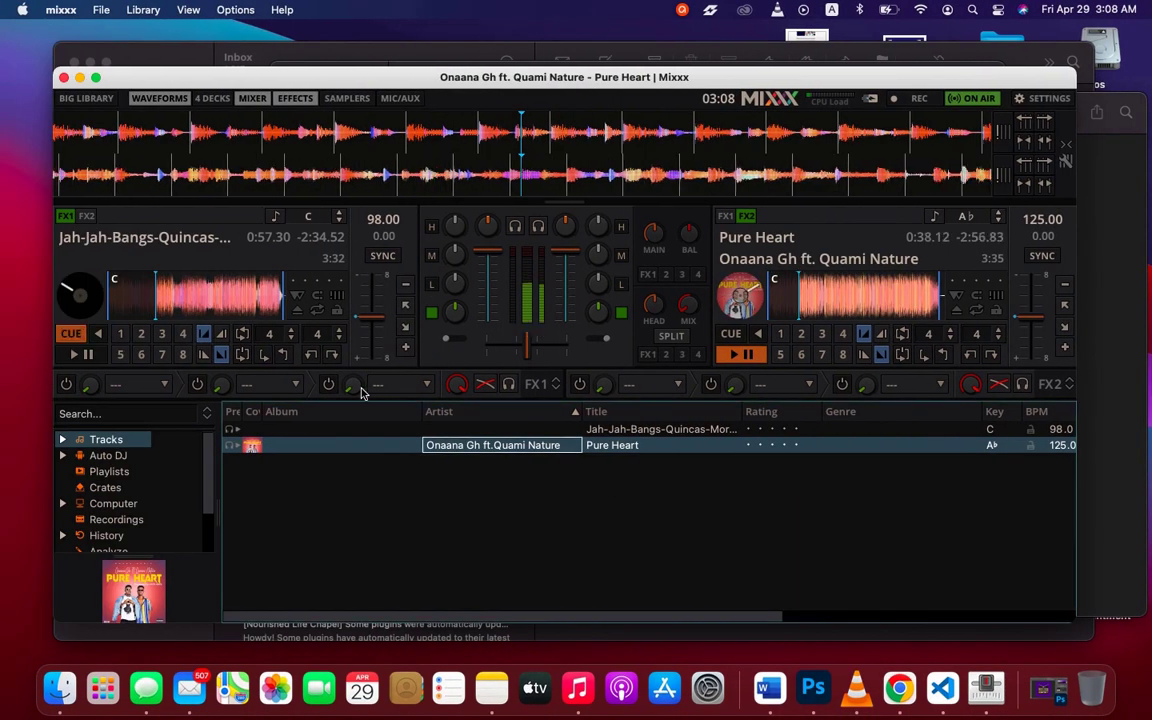
left_click(752, 357)
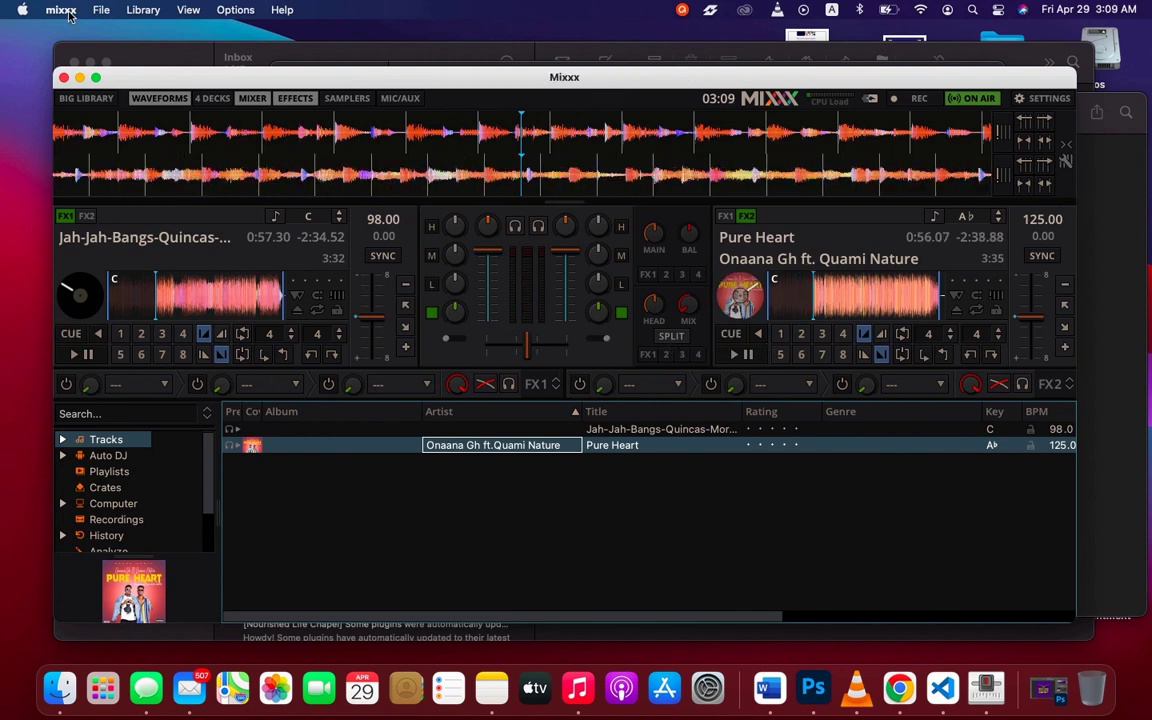
Open the Mixxx Live Broadcasting preferences and disconnect all source connections so the Connection 1 settings can be edited.
left_click(72, 14)
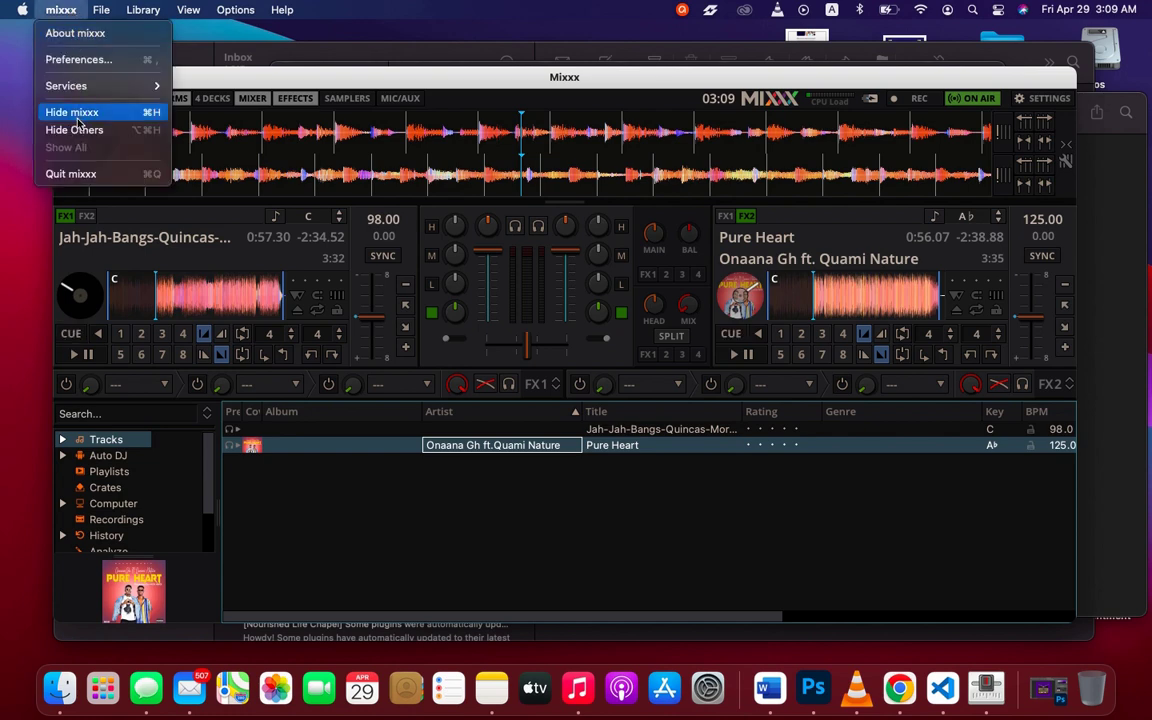
left_click(77, 59)
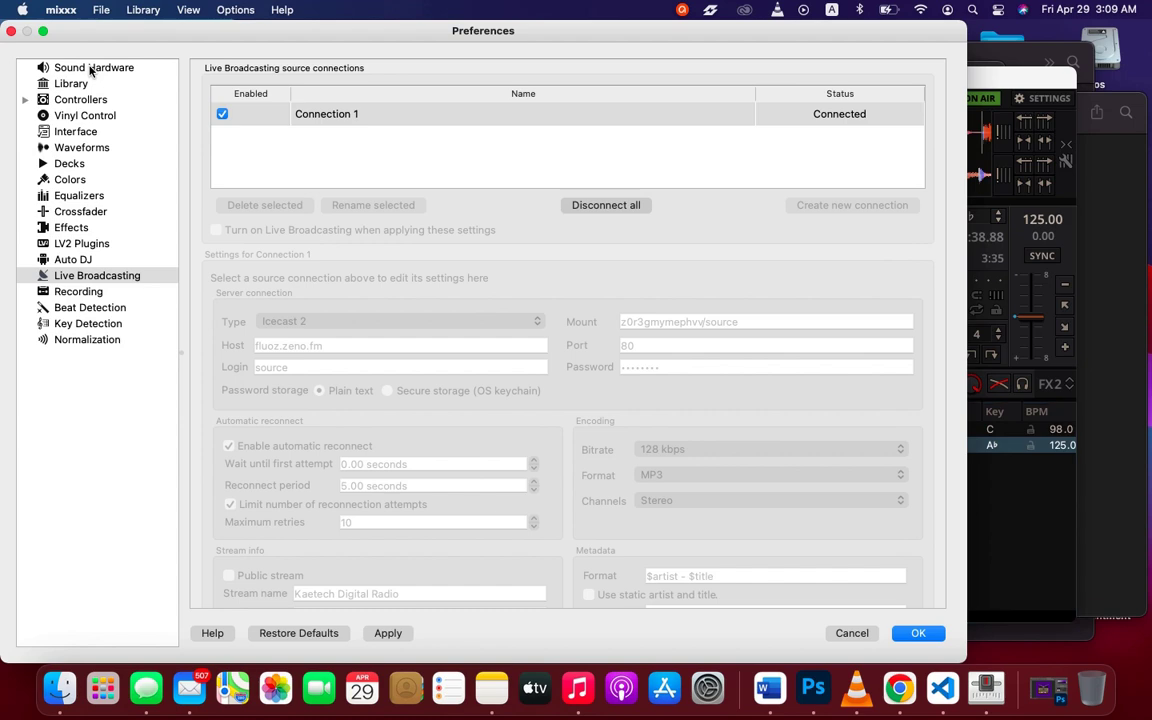
key("ctrl+Right")
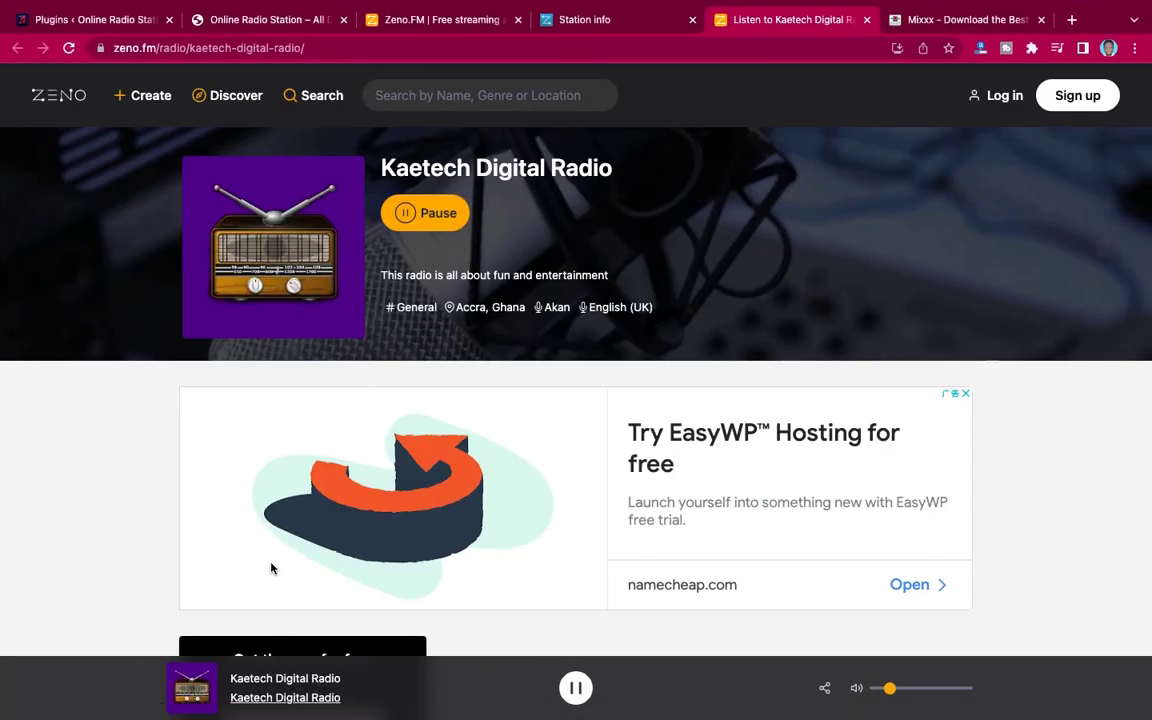
key("ctrl+Left")
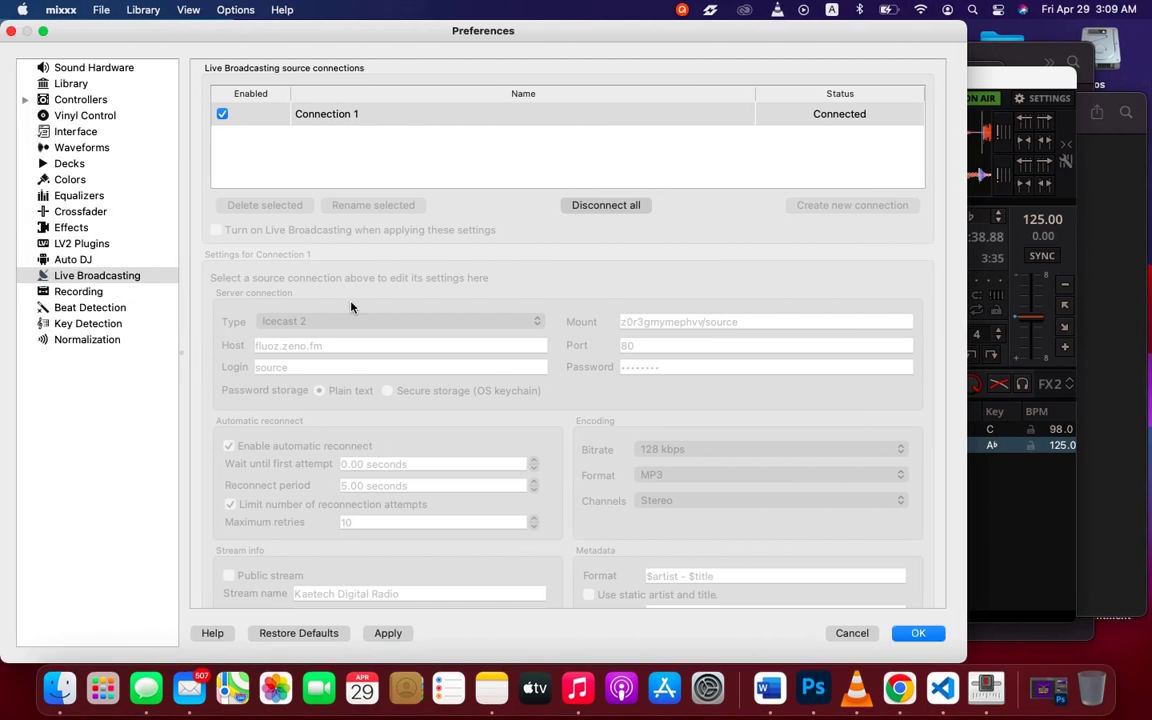
left_click(600, 207)
left_click(596, 368)
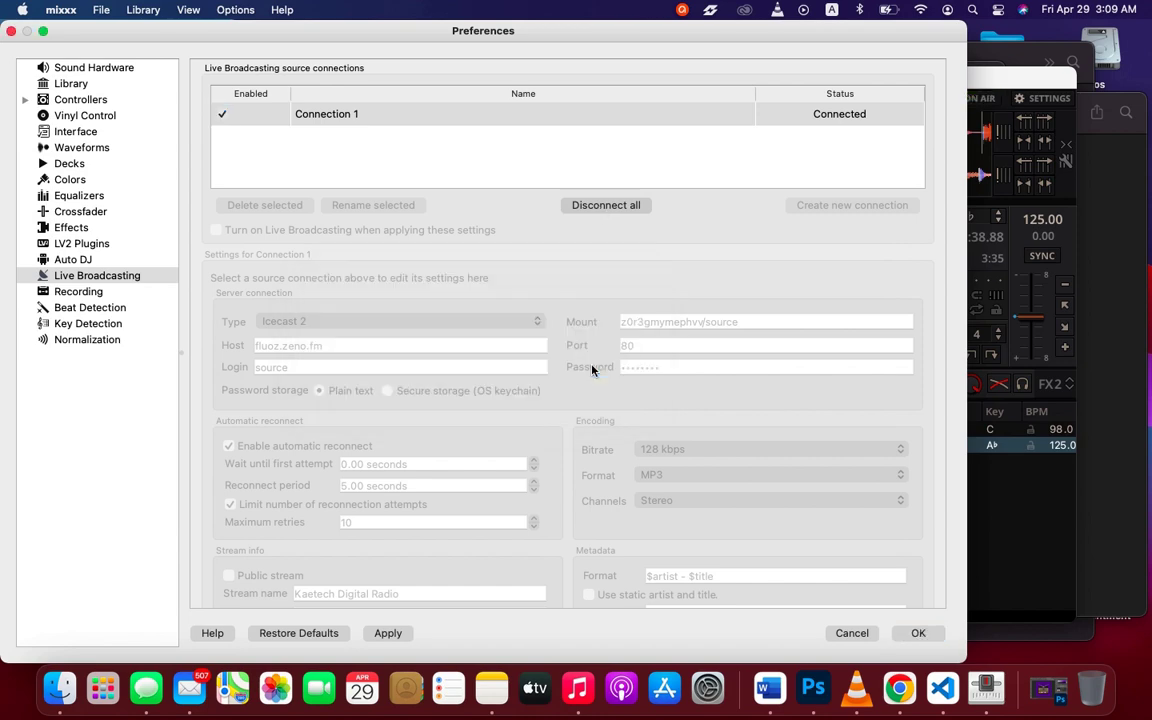
scroll(593, 370, "down", 5)
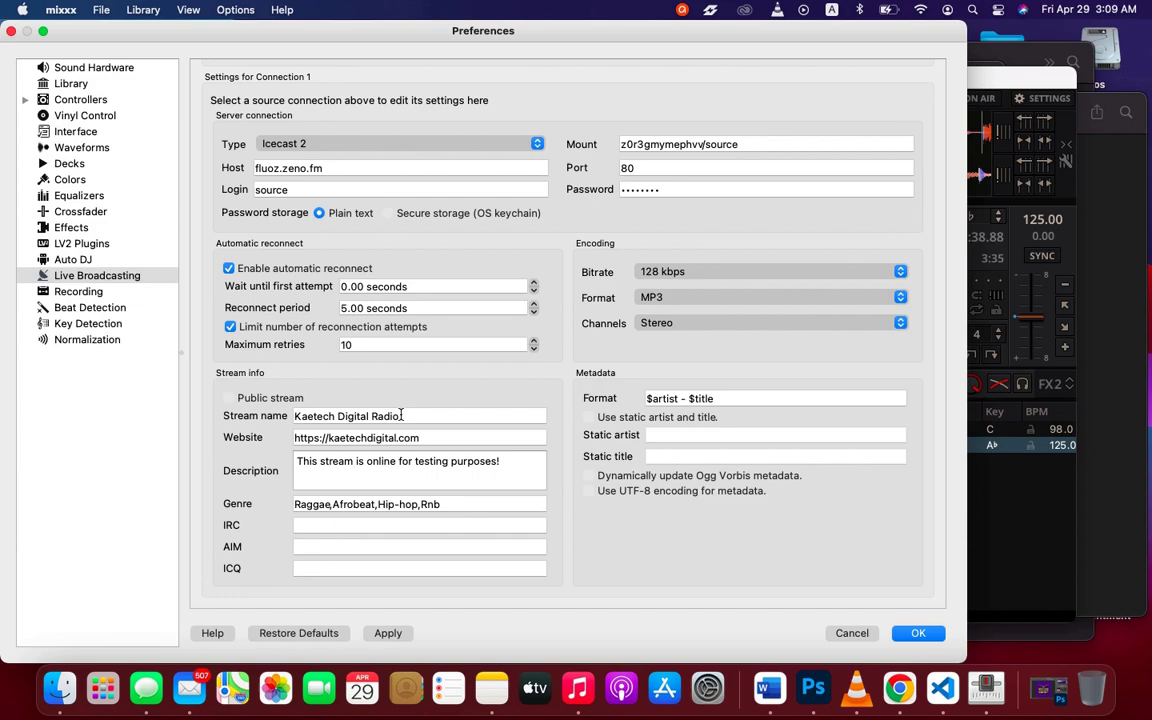
Switch to Chrome, pause the Kaetech Digital Radio player on zeno.fm and return to the Mixxx preferences.
key("ctrl+Right")
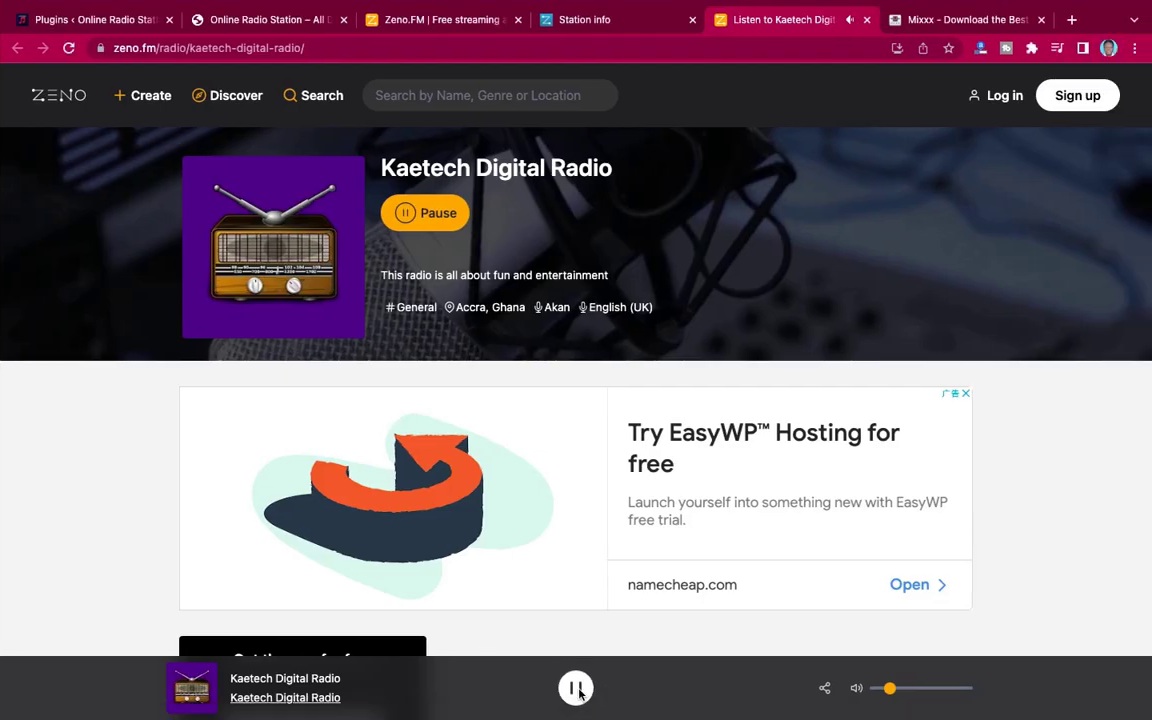
left_click(577, 689)
key("ctrl+Left")
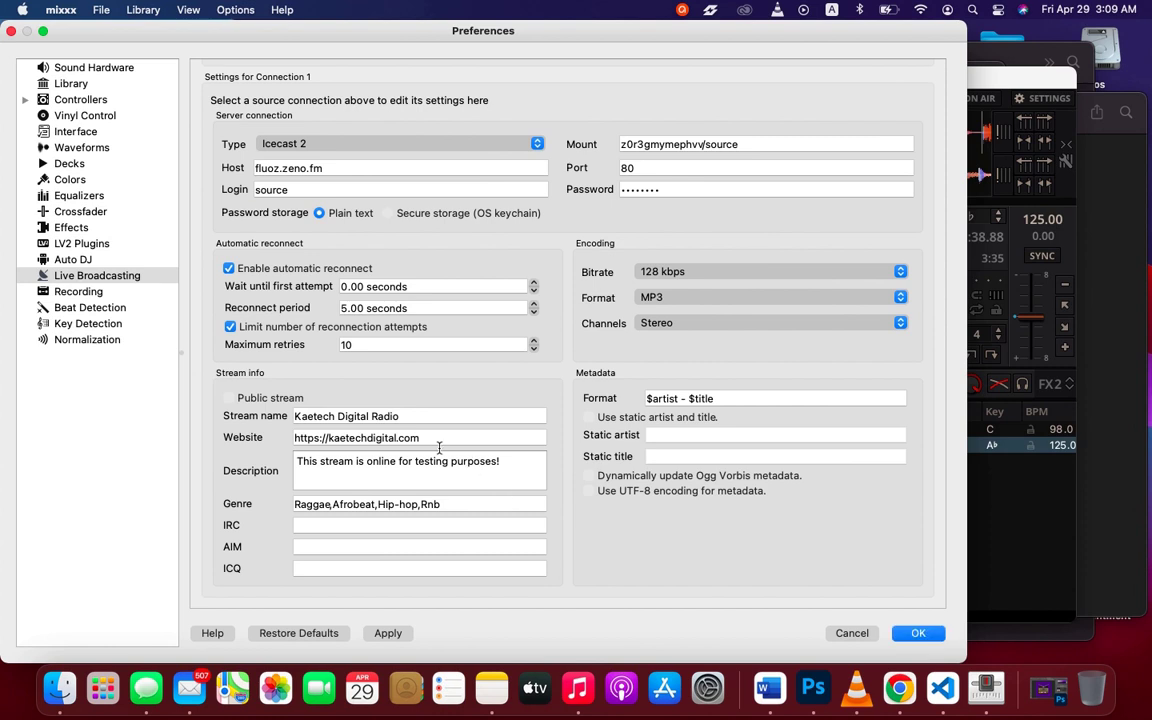
Set the stream name to the DJ's name followed by "On Kaetech Digital Radio" and save the broadcasting preferences.
triple_click(406, 420)
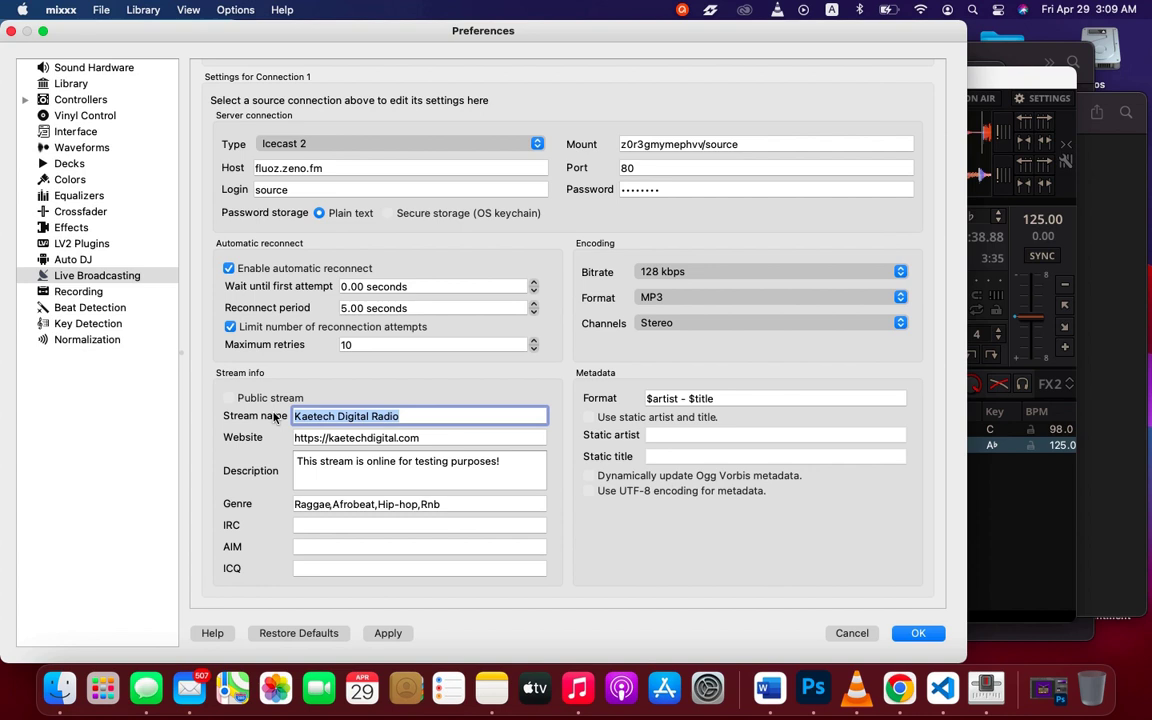
type("DJ Kobi On")
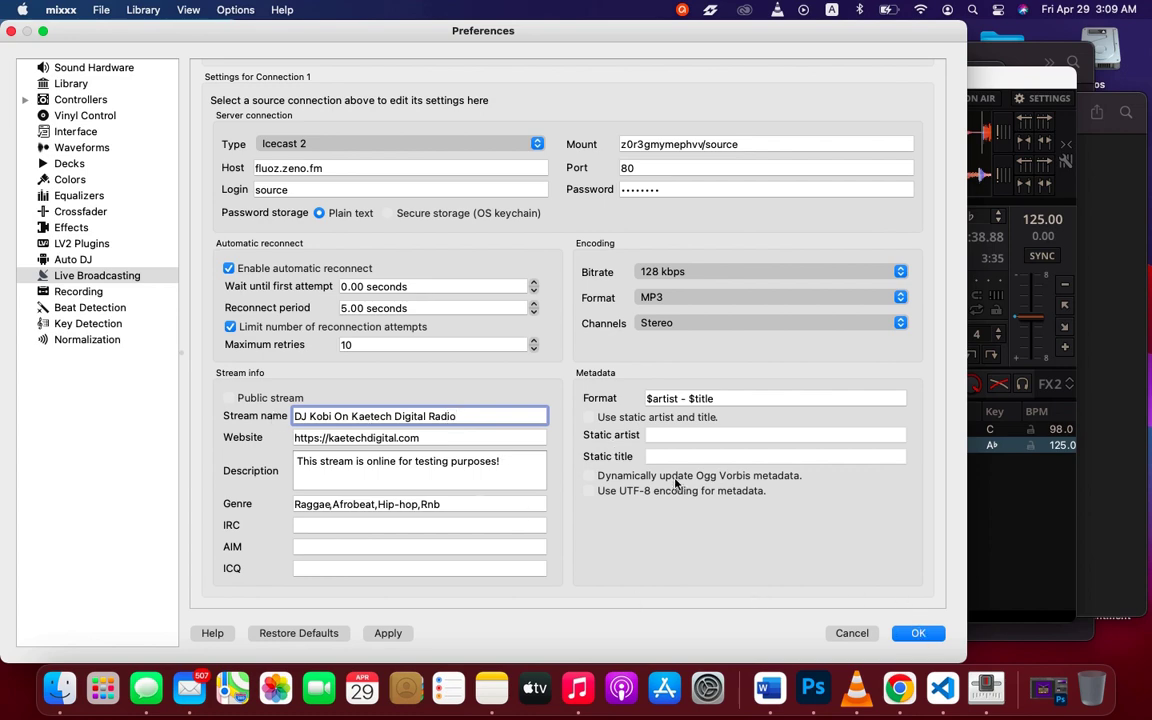
scroll(676, 484, "up", 3)
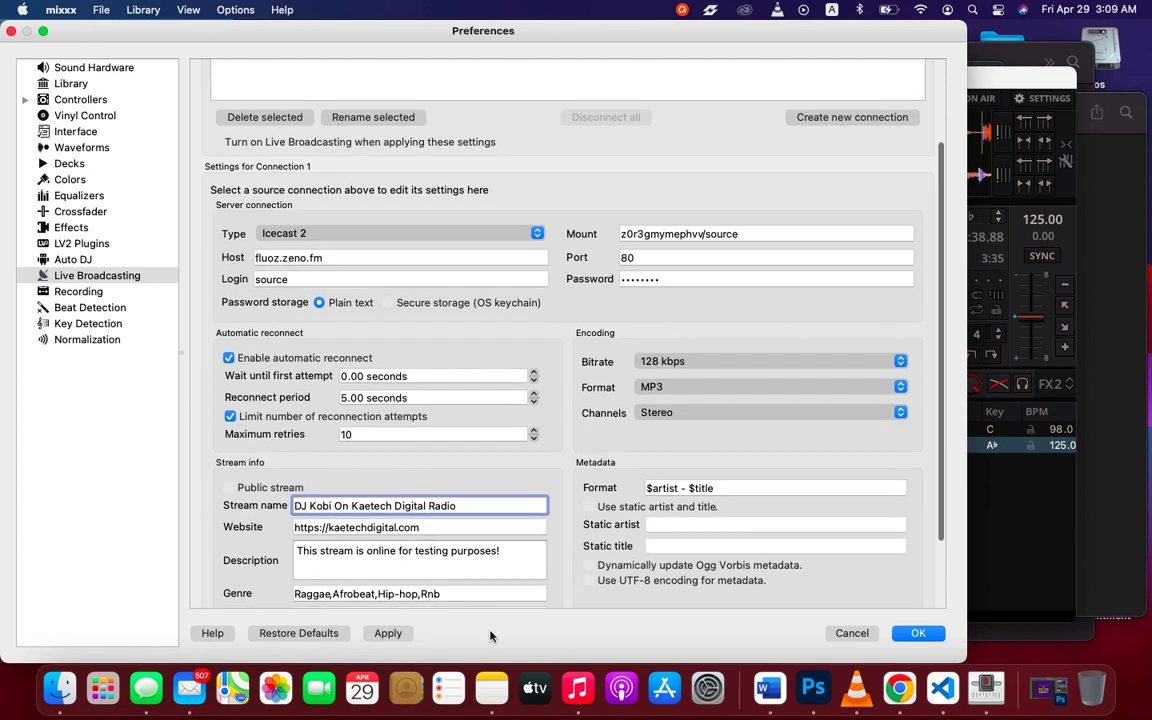
scroll(490, 600, "down", 3)
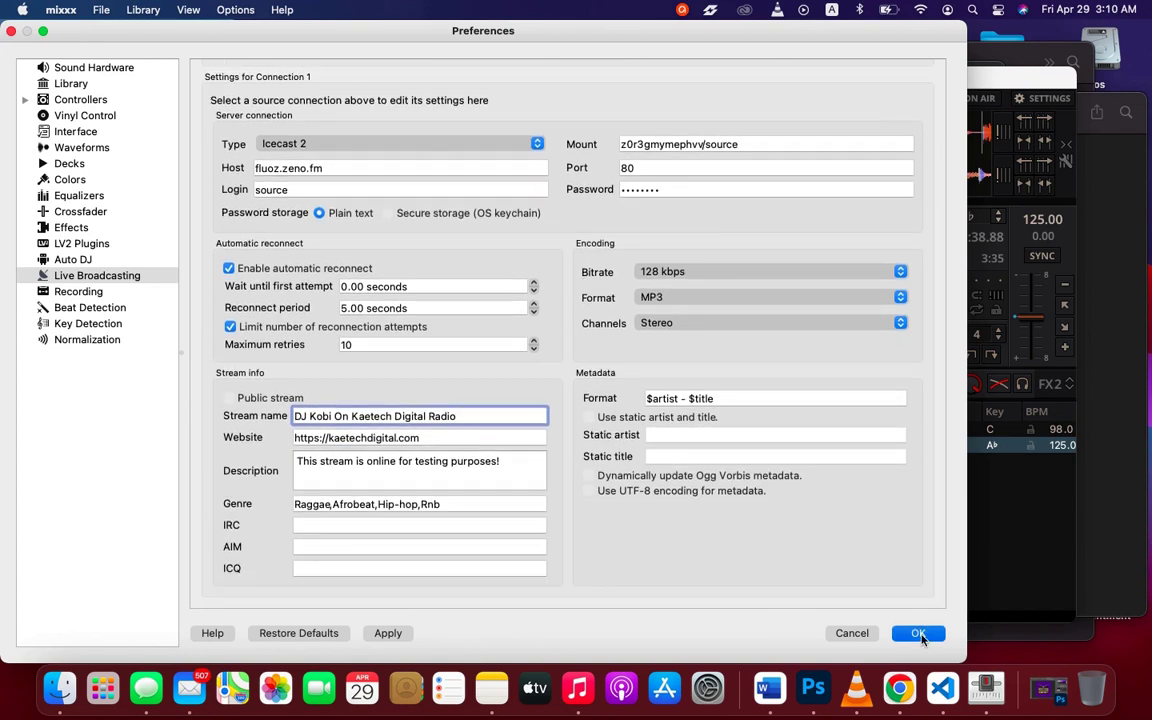
key("Return")
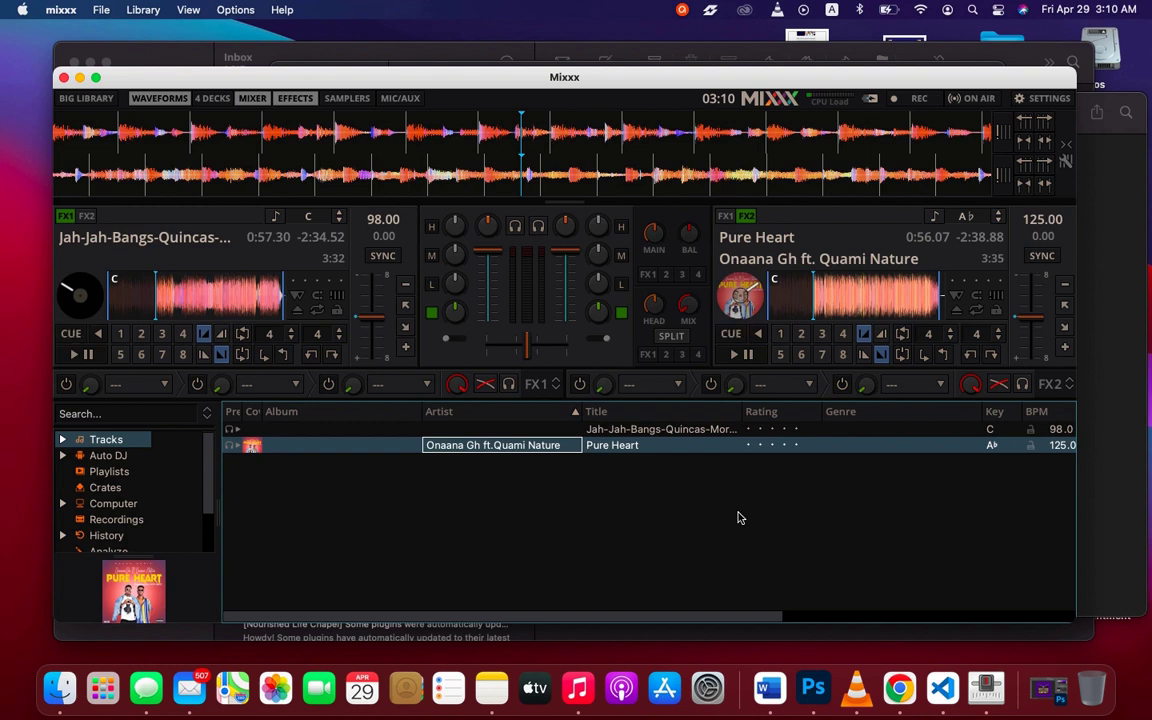
Turn live broadcasting back on in Mixxx and start listening to Kaetech Digital Radio on its reloaded zeno.fm page in Chrome.
left_click(975, 100)
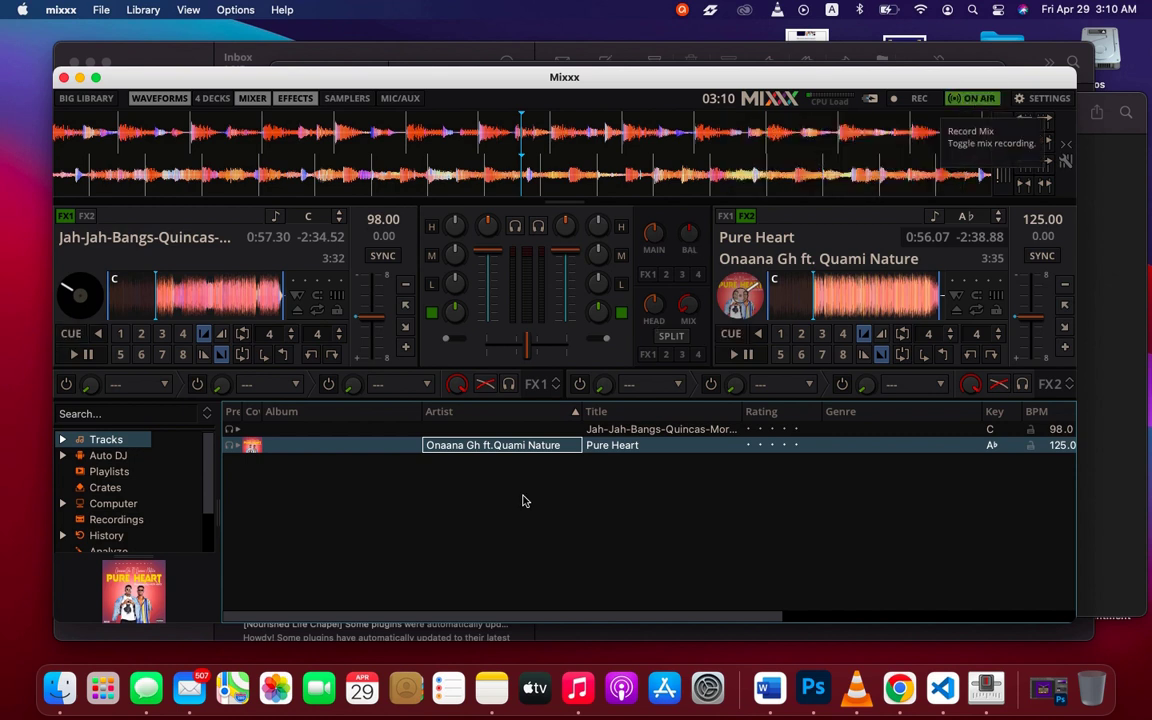
key("ctrl+Right")
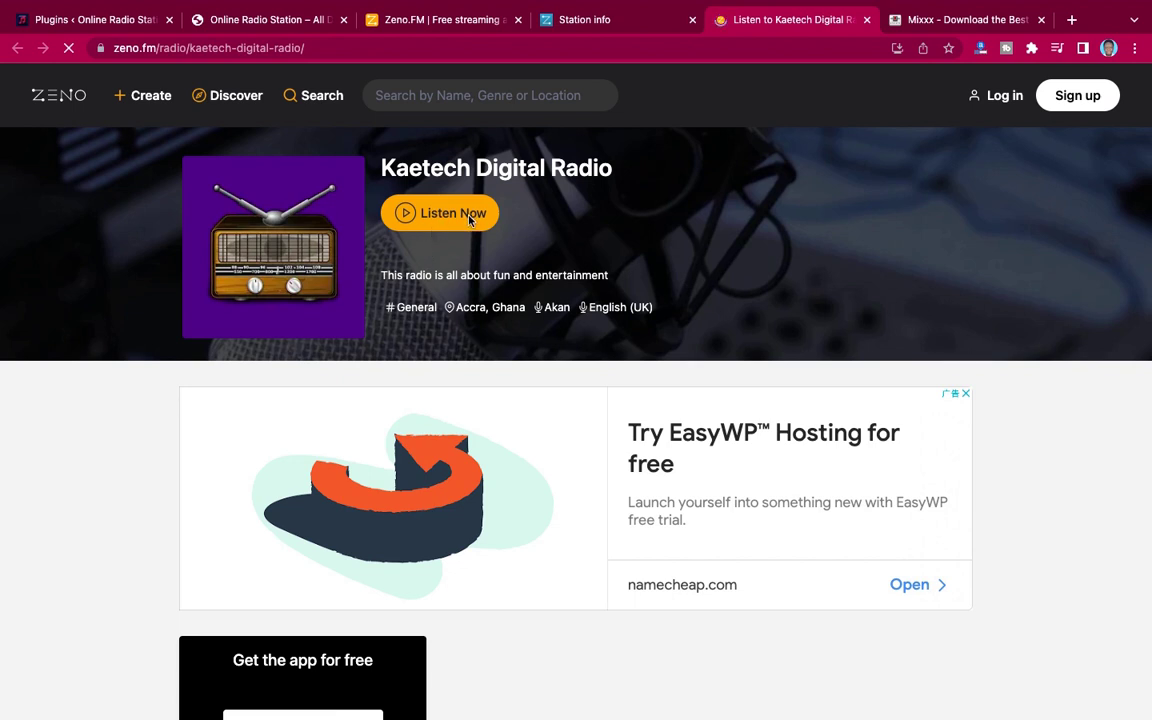
left_click(410, 216)
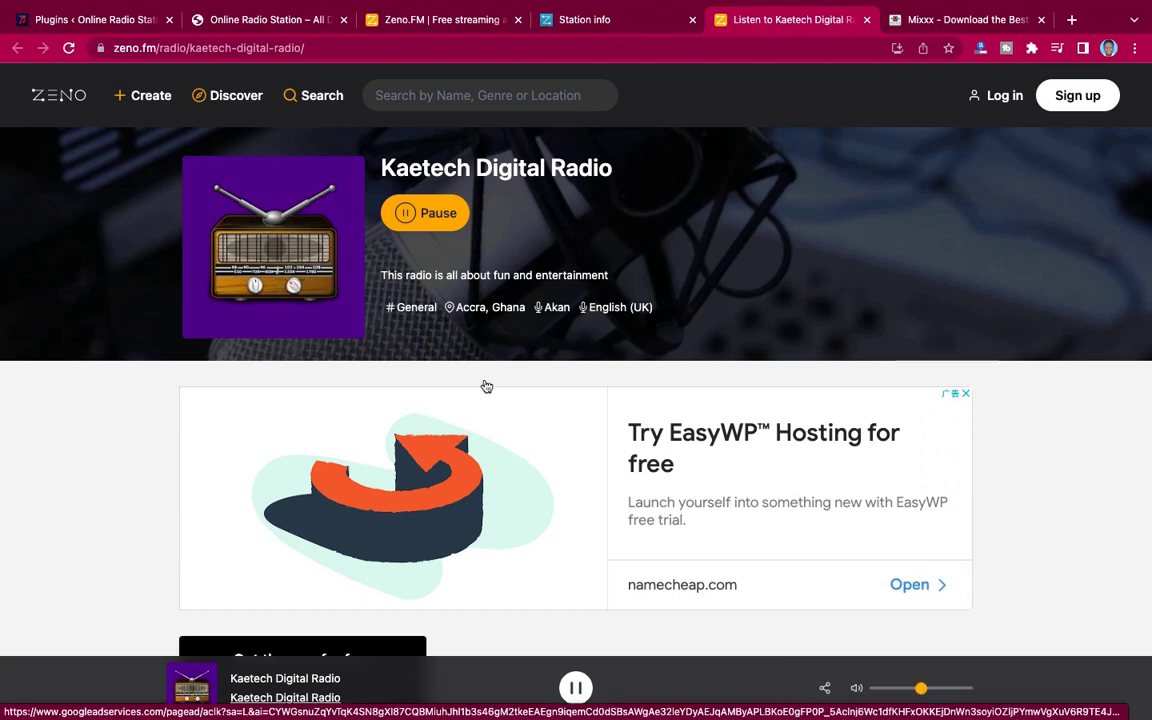
Switch back to Mixxx, resume Pure Heart on the second deck and lower that deck's volume.
key("ctrl+Left")
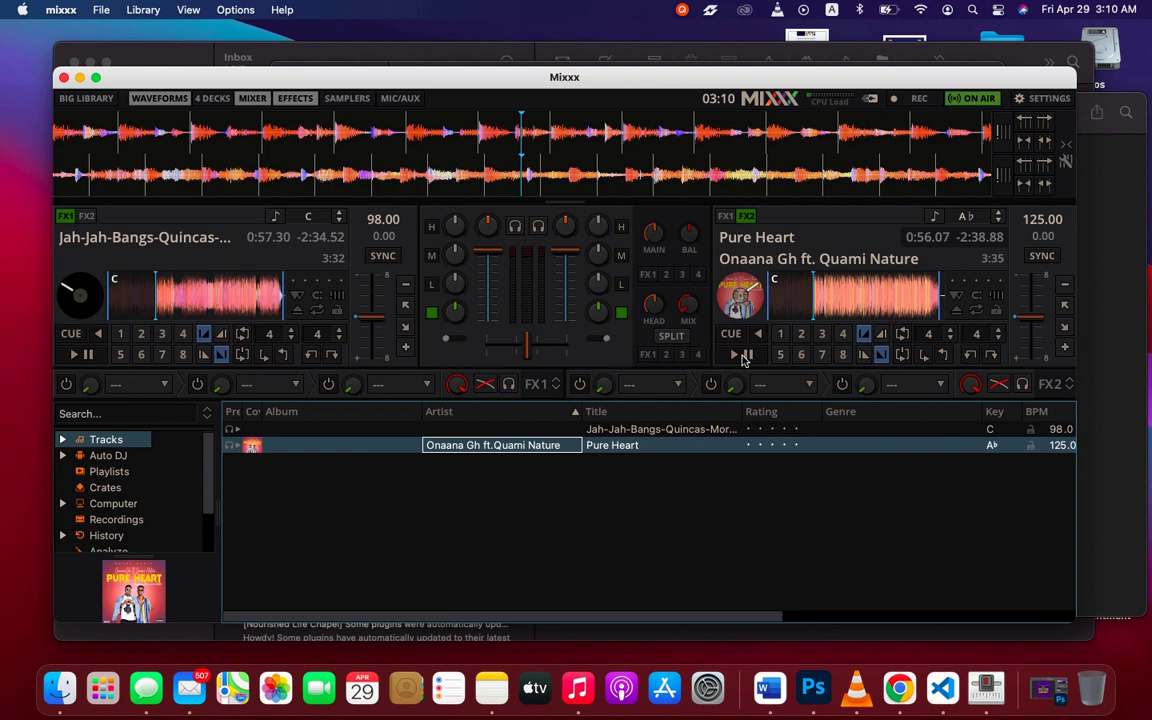
left_click(745, 356)
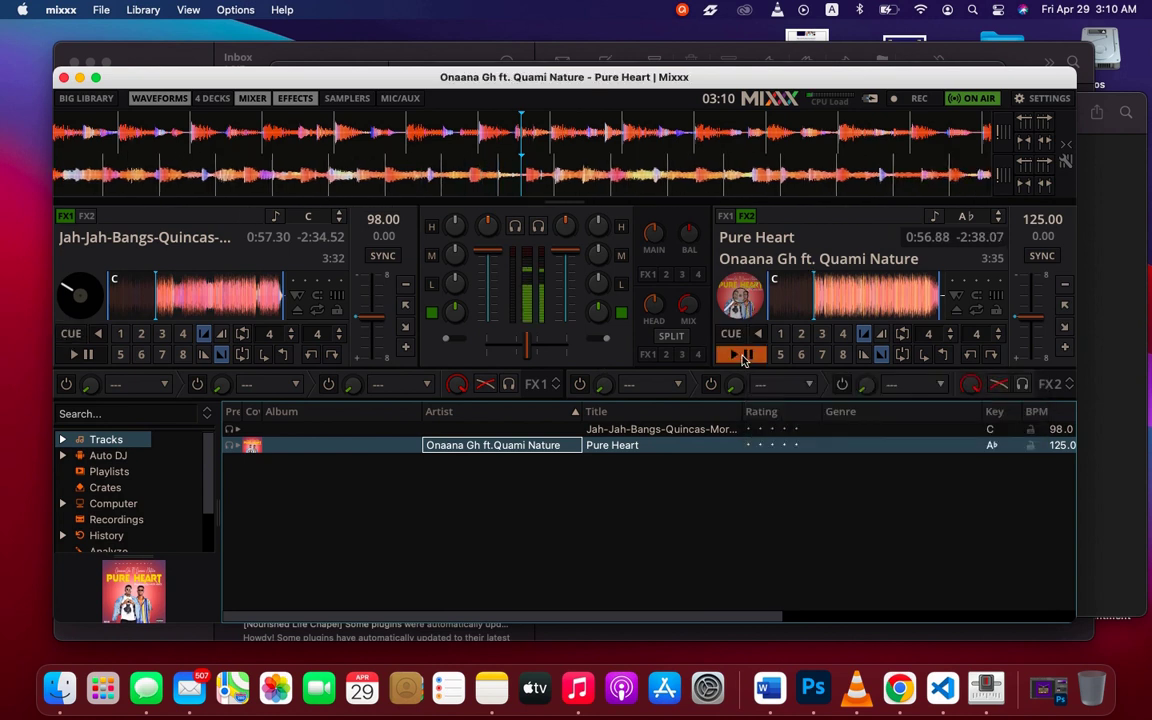
key("ctrl+Right")
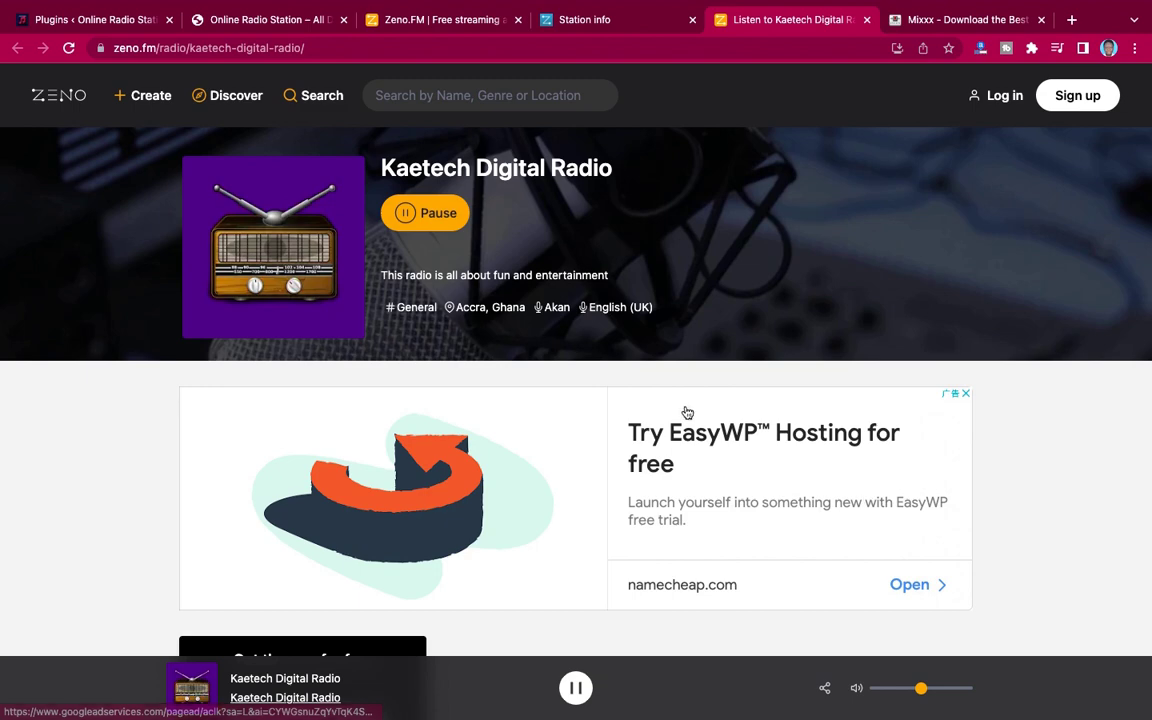
key("ctrl+Left")
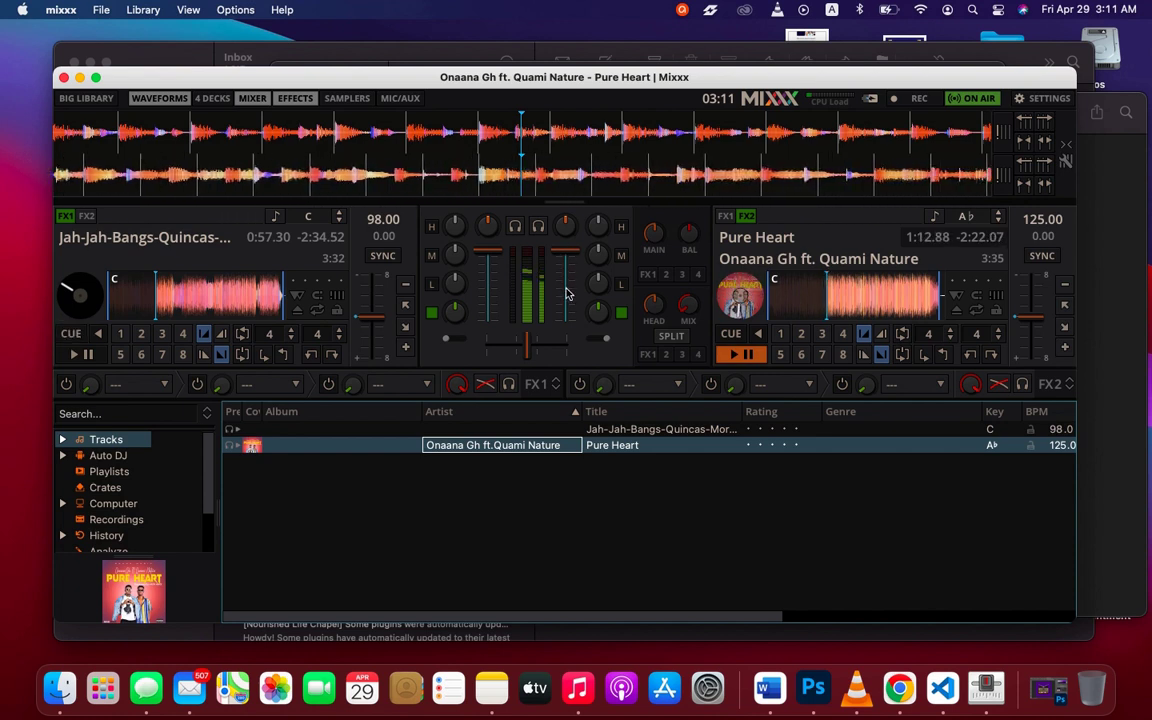
left_click_drag(566, 252, 566, 311)
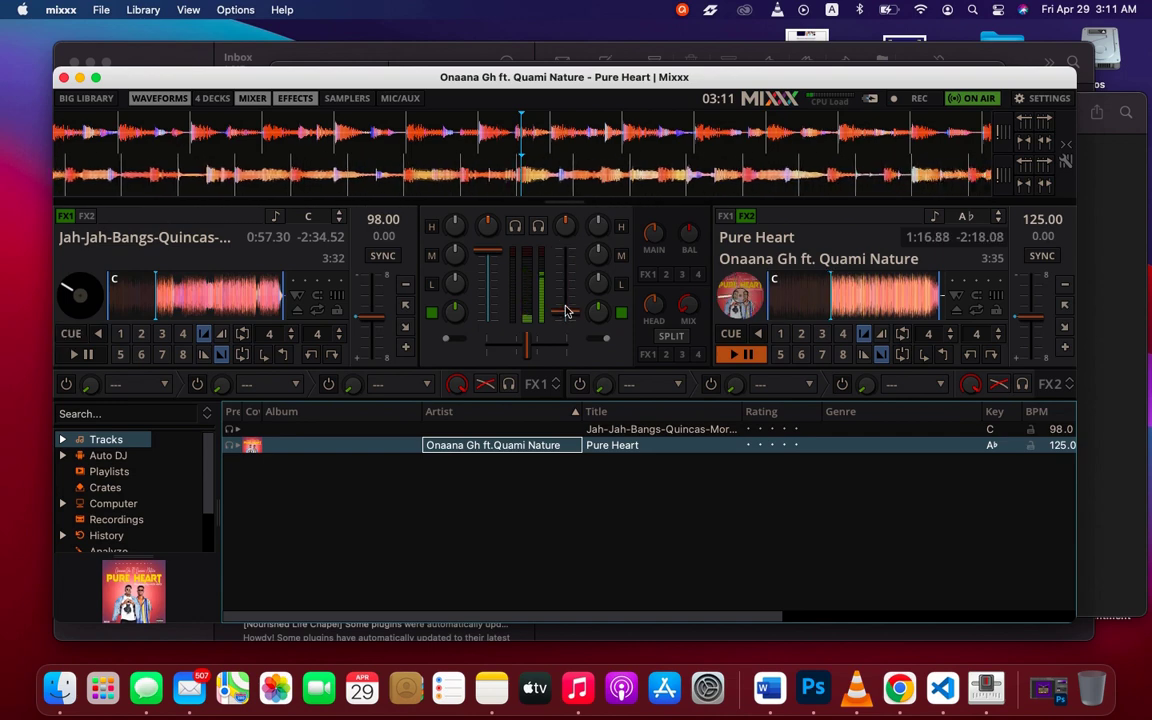
Switch to Chrome, lower the zeno.fm player's volume and check the stream name shown for Kaetech Digital Radio.
key("ctrl+Right")
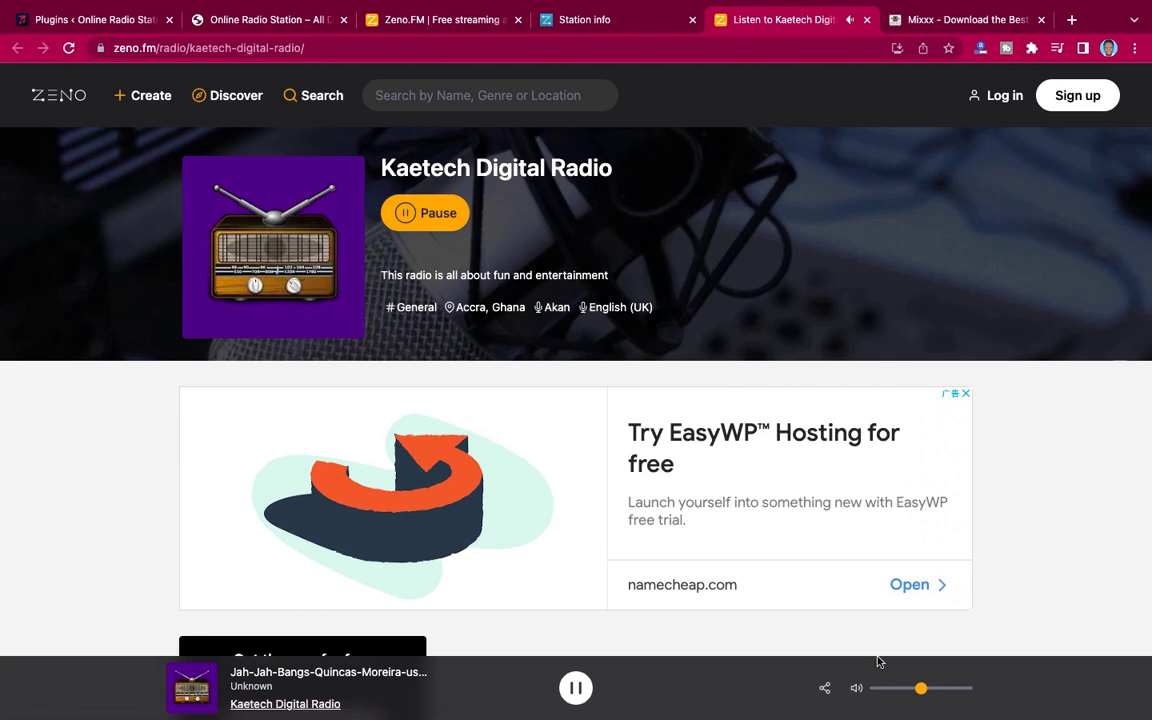
left_click(897, 690)
left_click(883, 689)
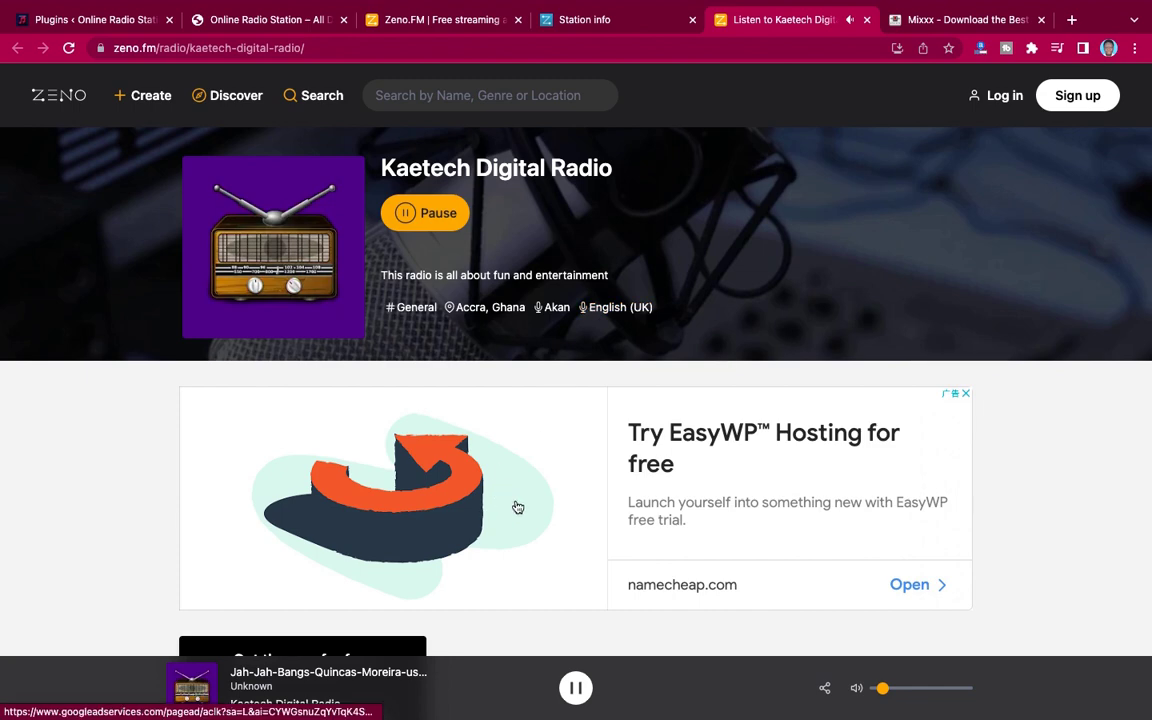
scroll(548, 483, "down", 5)
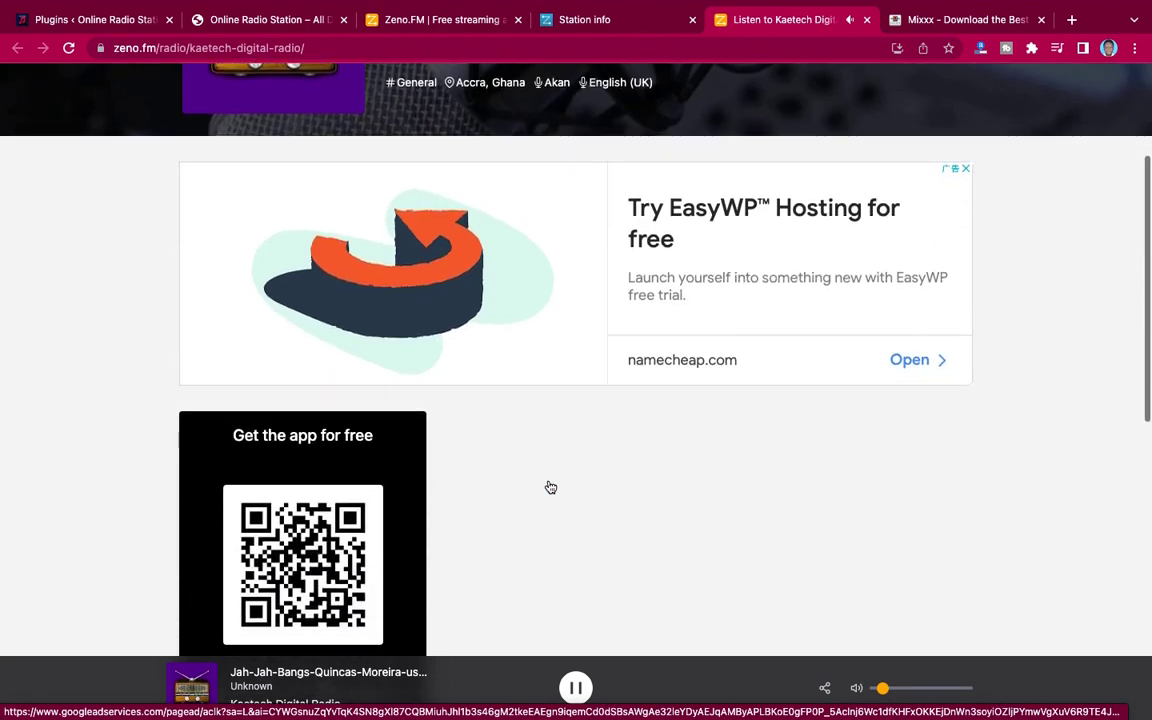
scroll(550, 487, "up", 5)
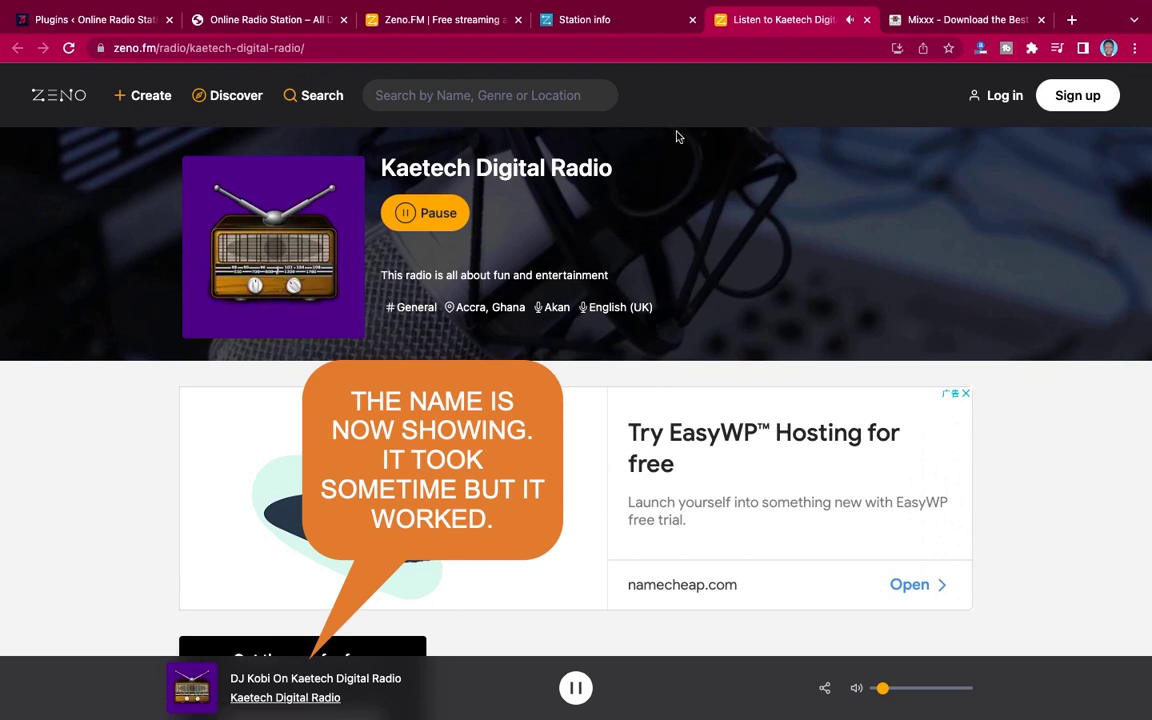
Close the broadcast settings on the Station info page and review the Kaetech Digital Radio listener statistics.
left_click(613, 22)
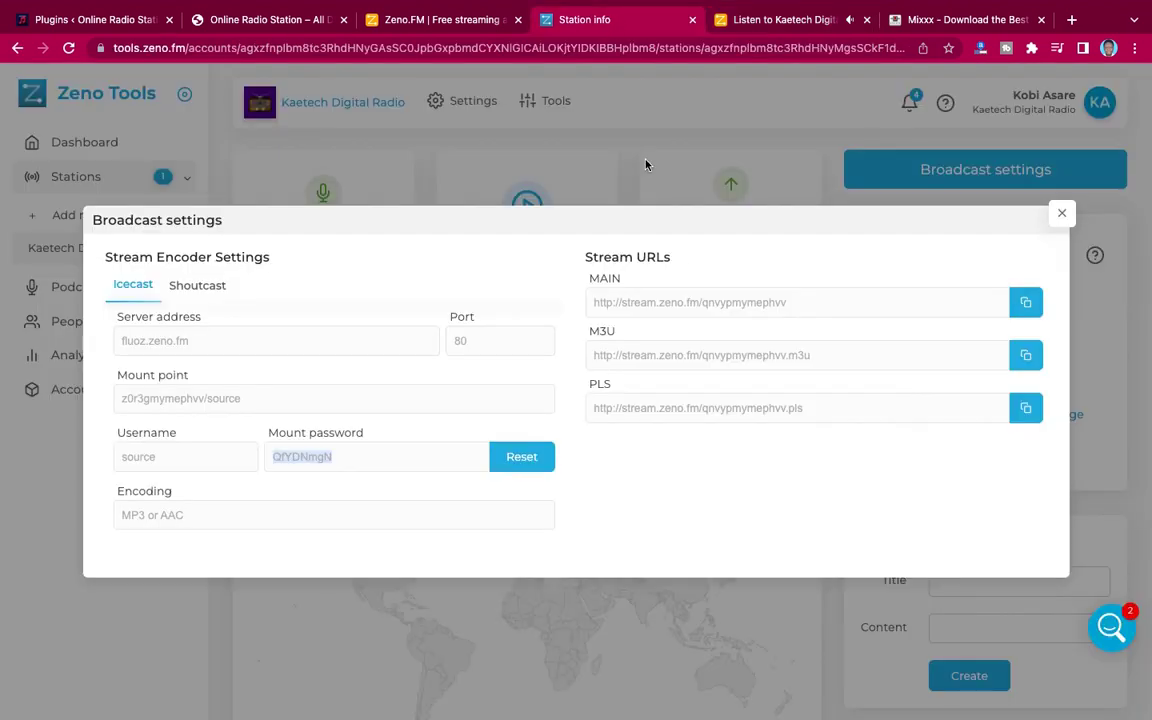
left_click(1061, 215)
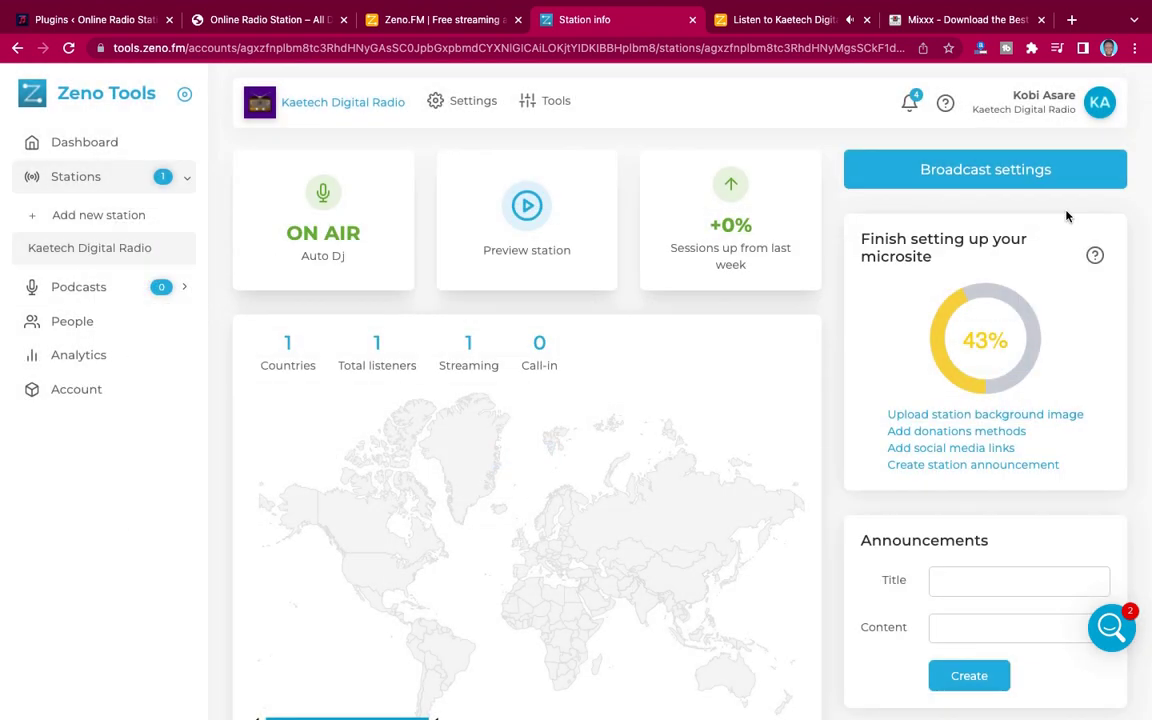
scroll(761, 413, "down", 2)
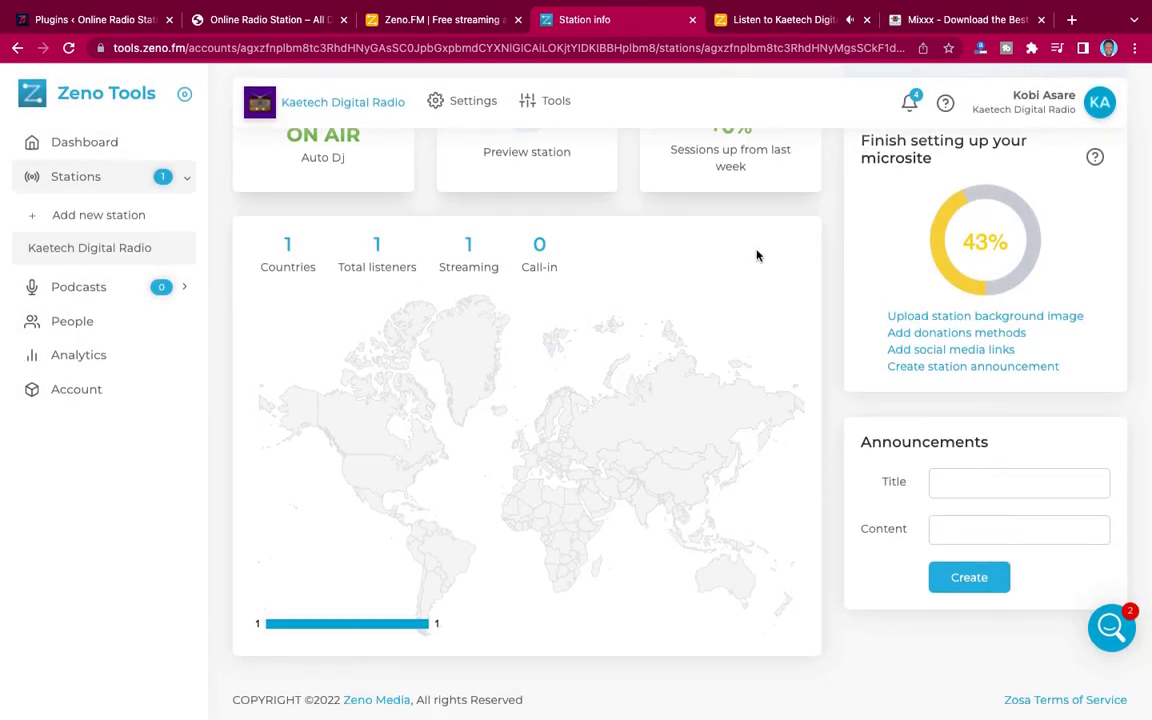
Return to Kaetech Digital Radio's public zeno.fm page and look through it down to the similar stations and footer.
left_click(775, 22)
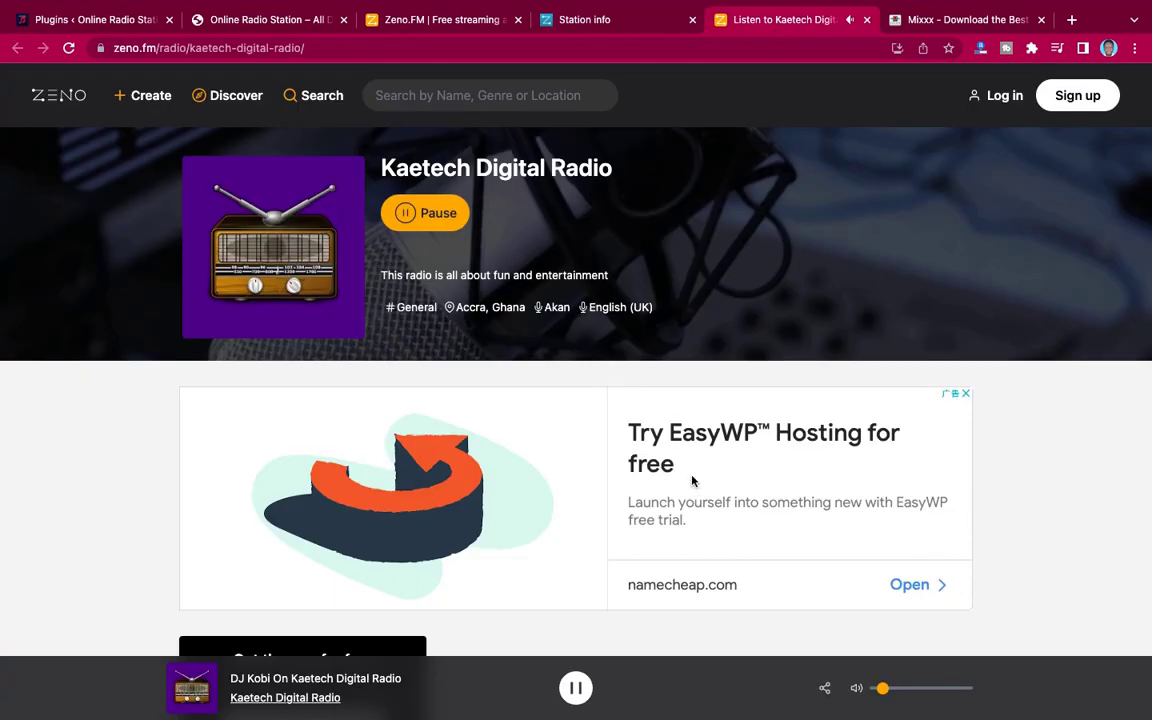
scroll(660, 440, "down", 4)
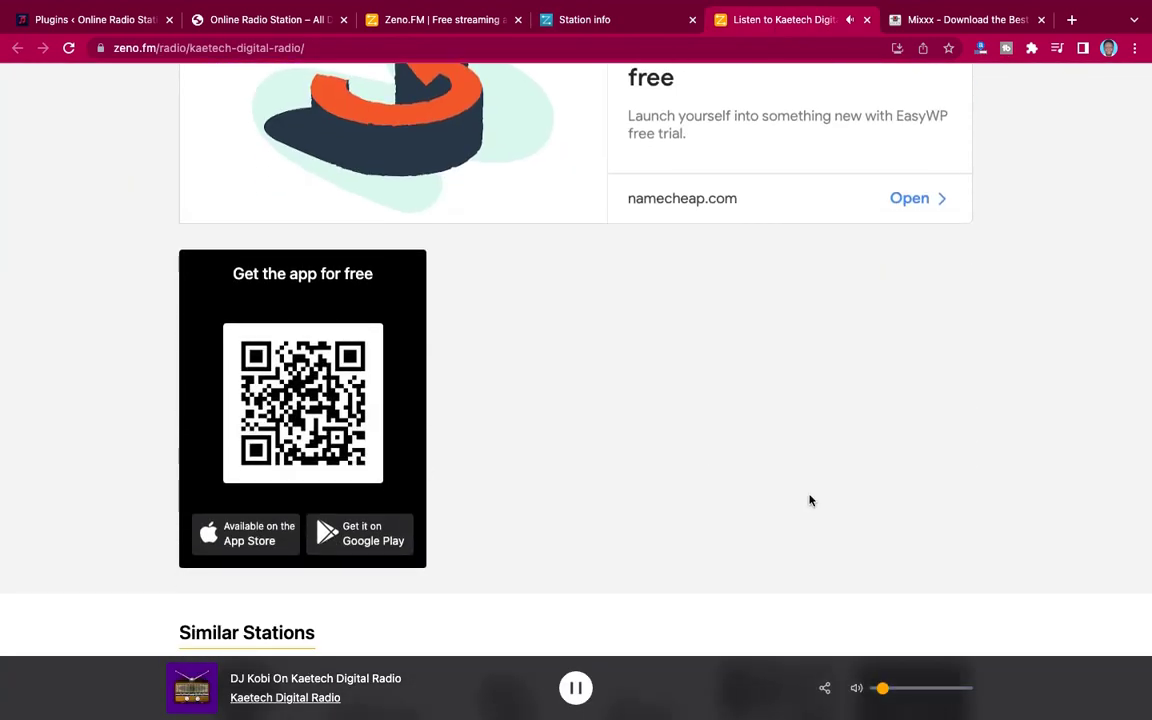
scroll(797, 530, "down", 4)
scroll(798, 528, "down", 1)
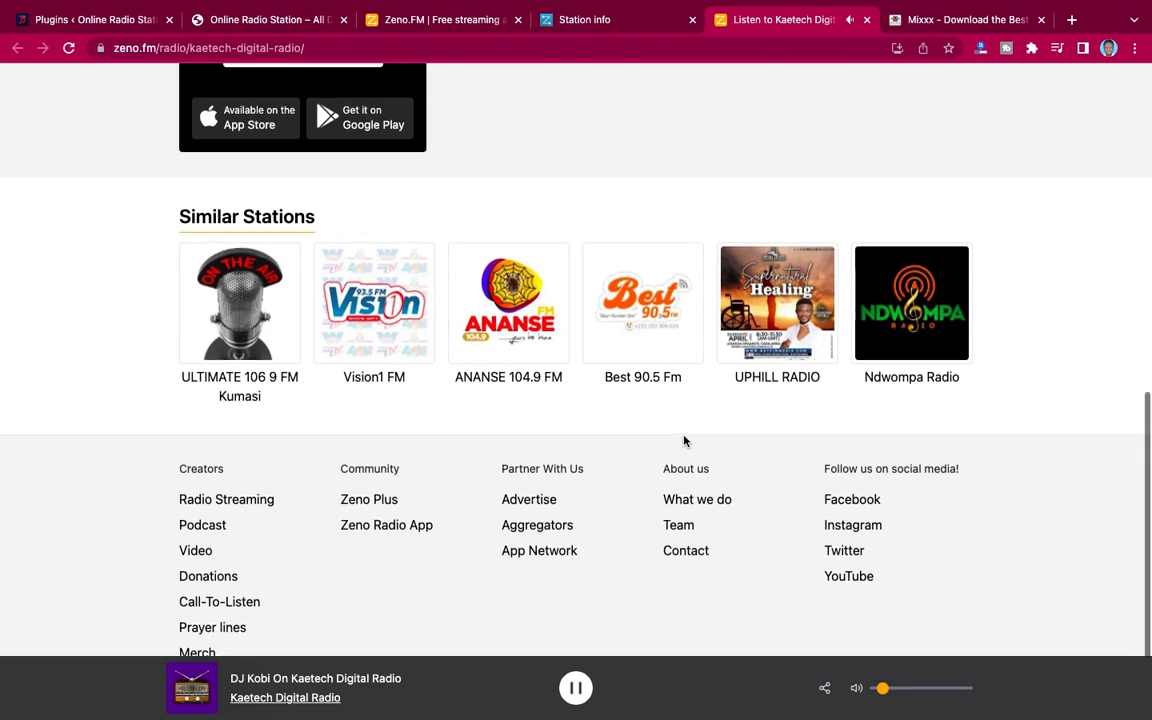
scroll(684, 441, "up", 10)
scroll(685, 441, "down", 5)
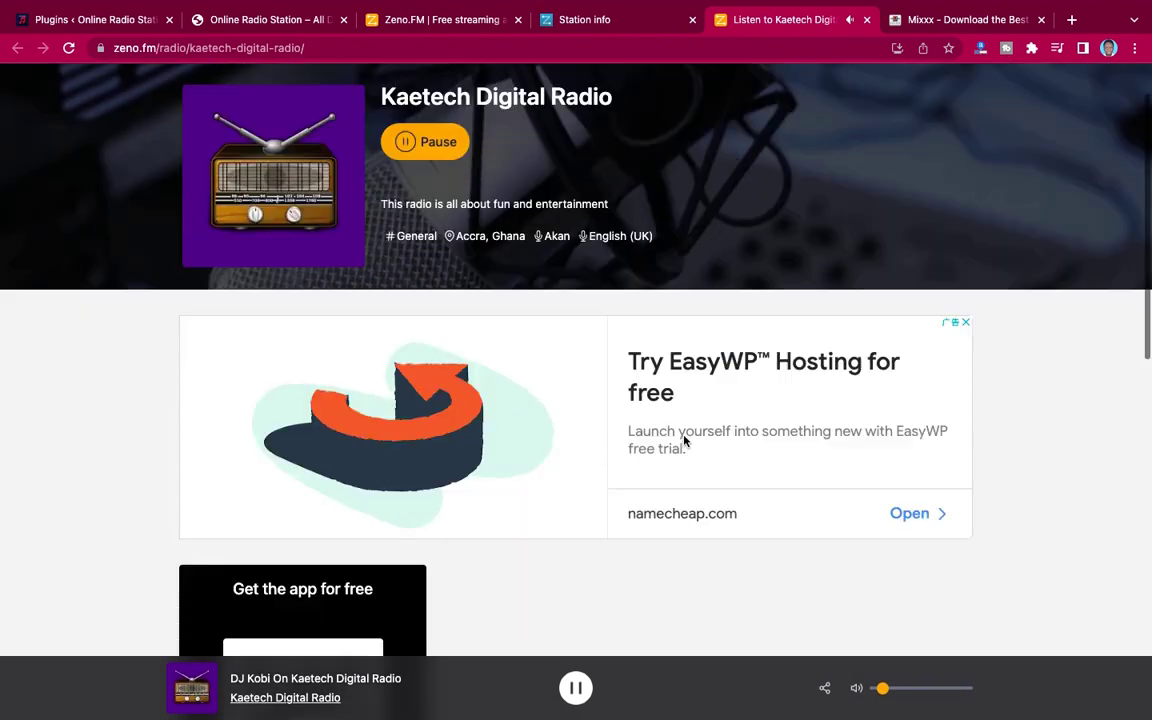
scroll(684, 441, "up", 5)
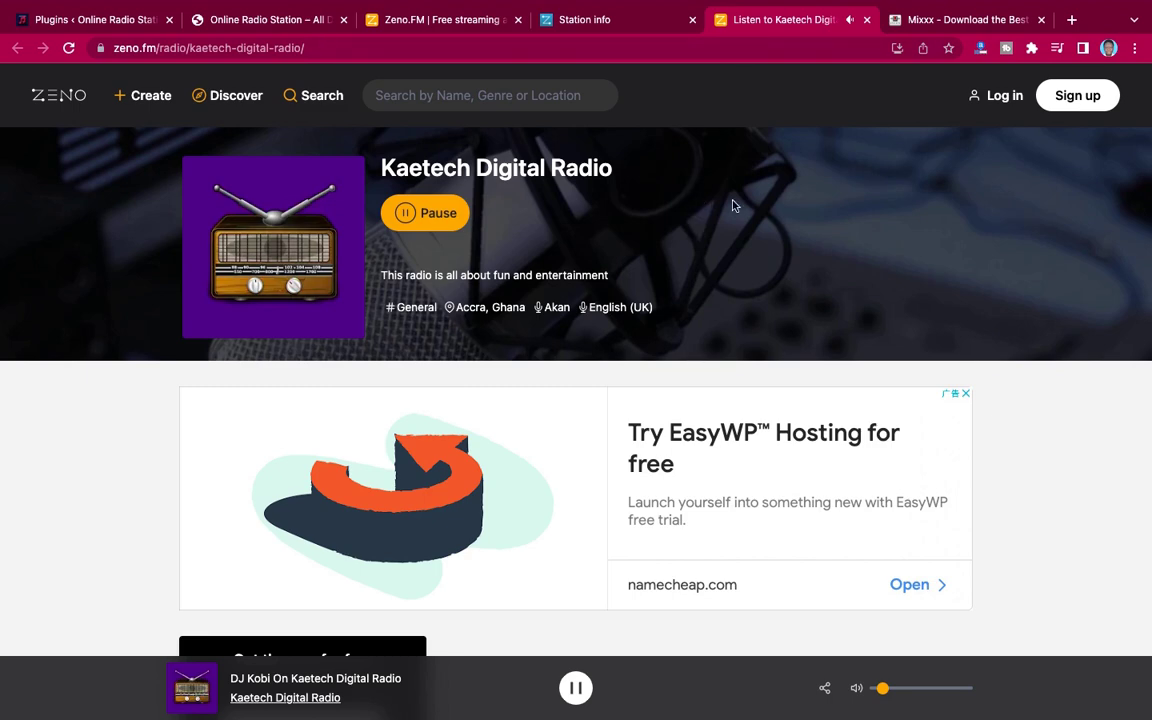
Pause Pure Heart on Mixxx's second deck and stop the Kaetech Digital Radio playback on its zeno.fm page in Chrome.
key("ctrl+Left")
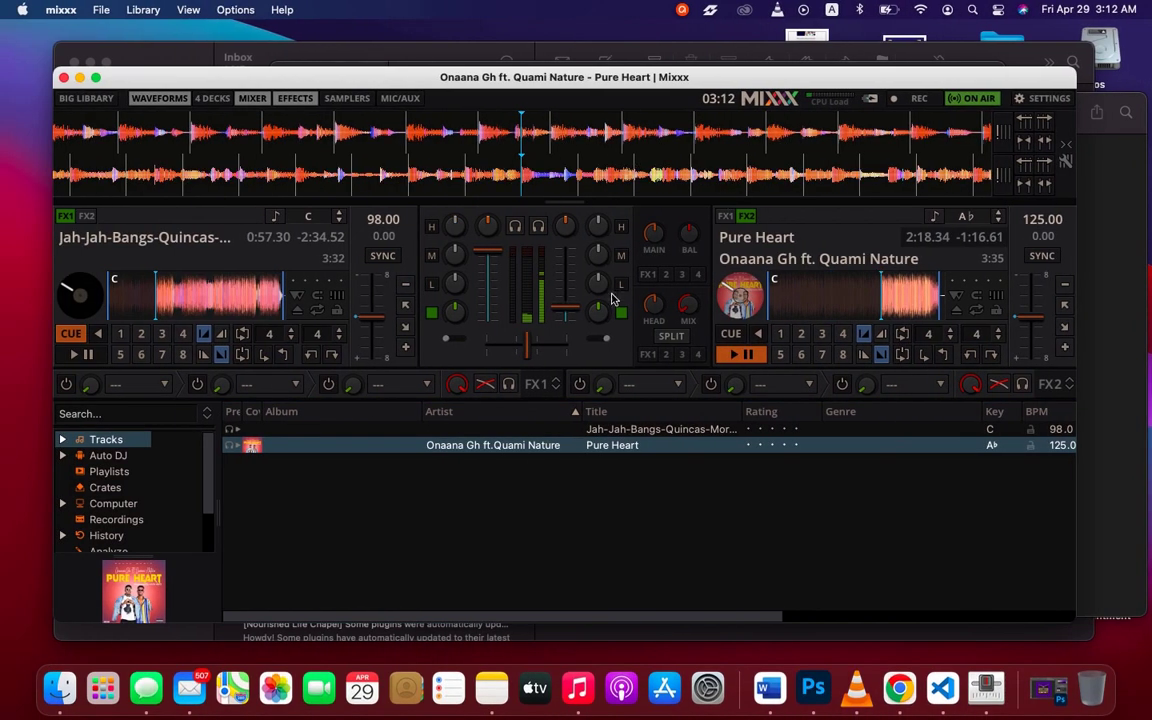
left_click(733, 355)
key("ctrl+Right")
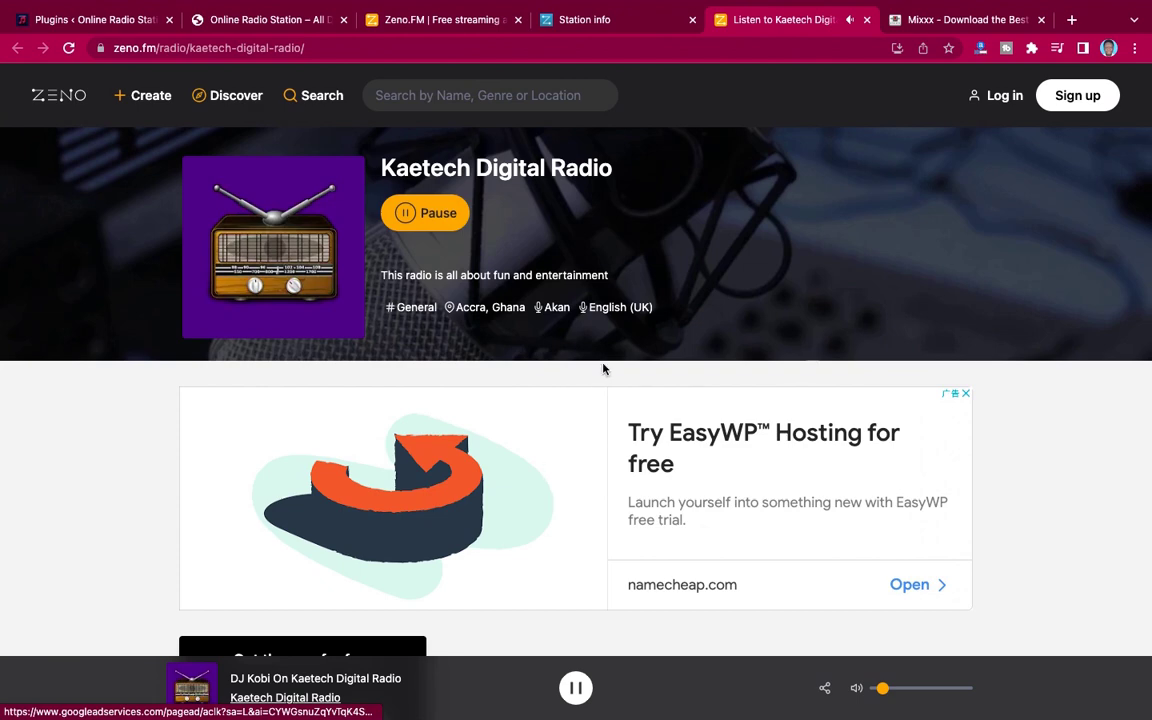
left_click(407, 218)
key("super+Tab")
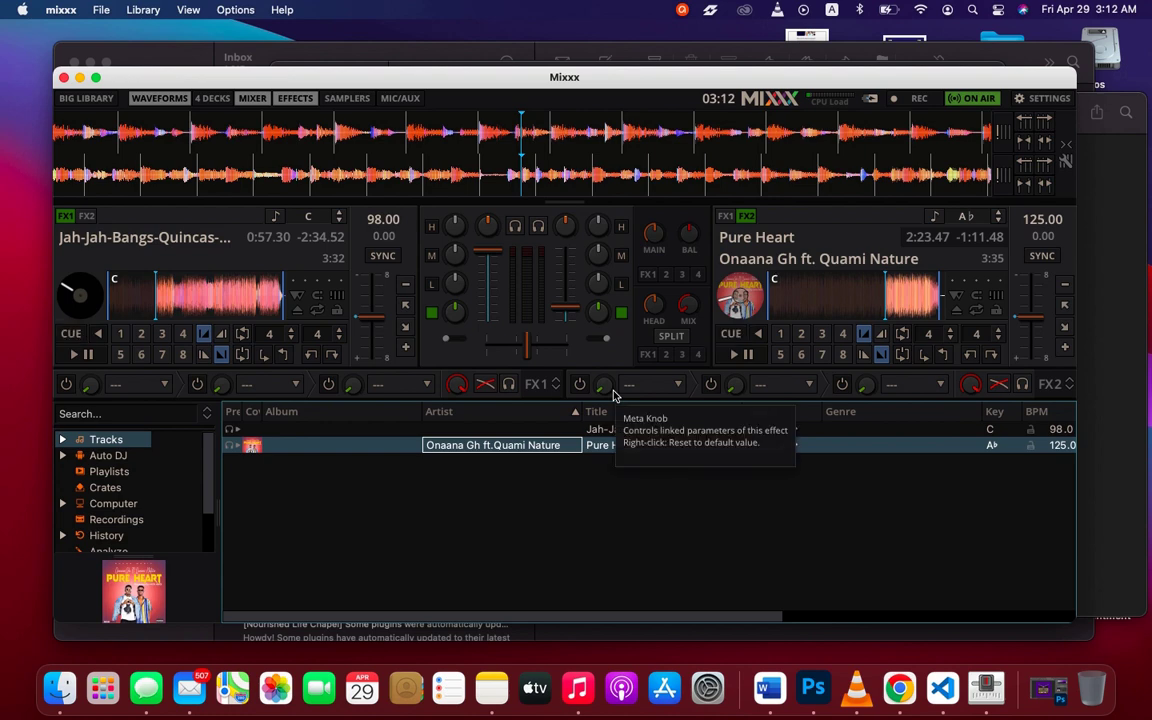
key("ctrl+Right")
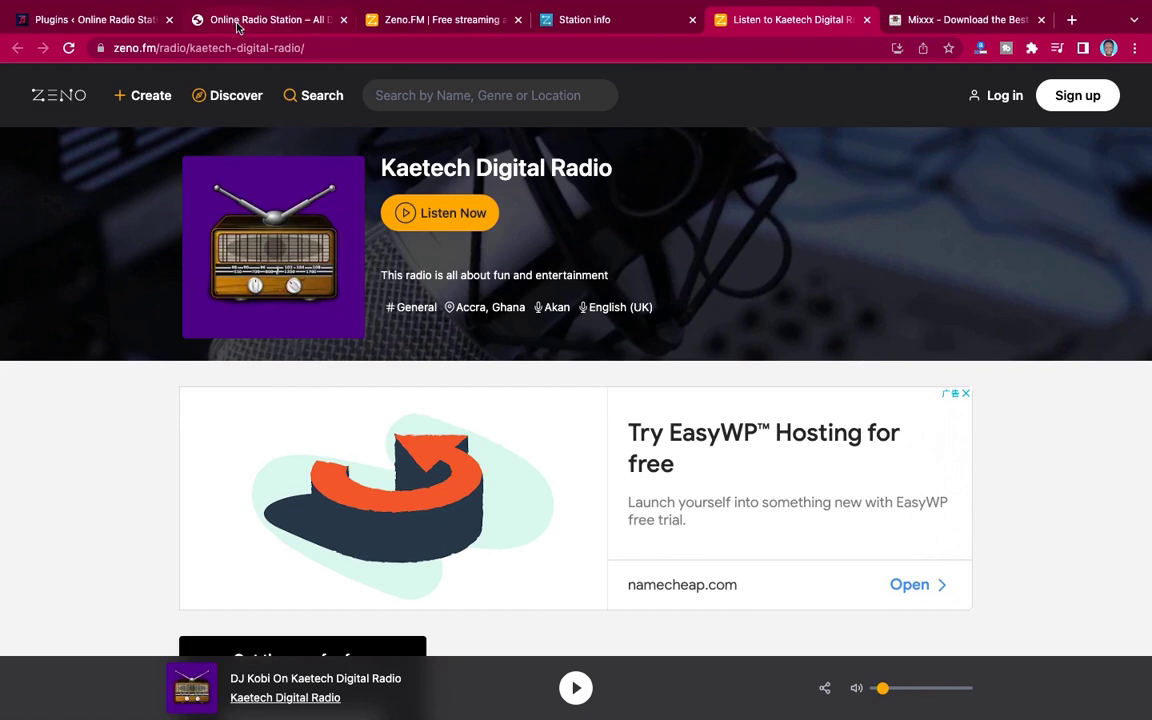
Open the Online Radio Station website and examine its homepage Zeno player and the list of more stations.
left_click(238, 22)
scroll(655, 366, "down", 1)
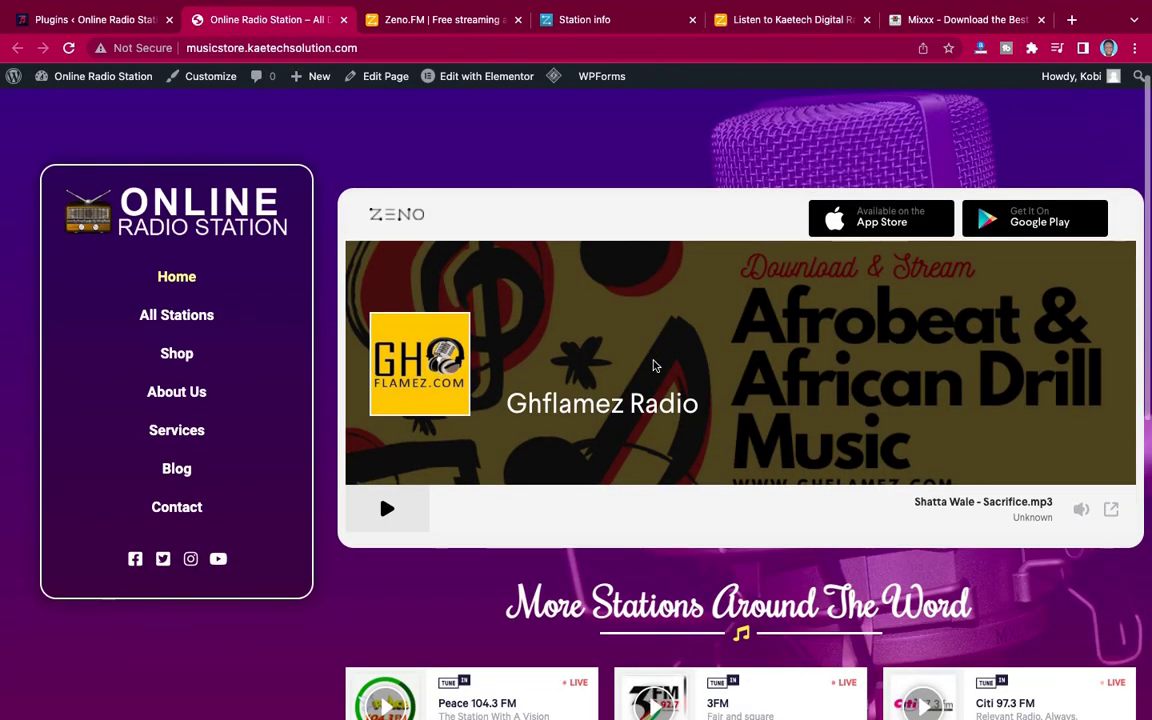
scroll(710, 280, "up", 1)
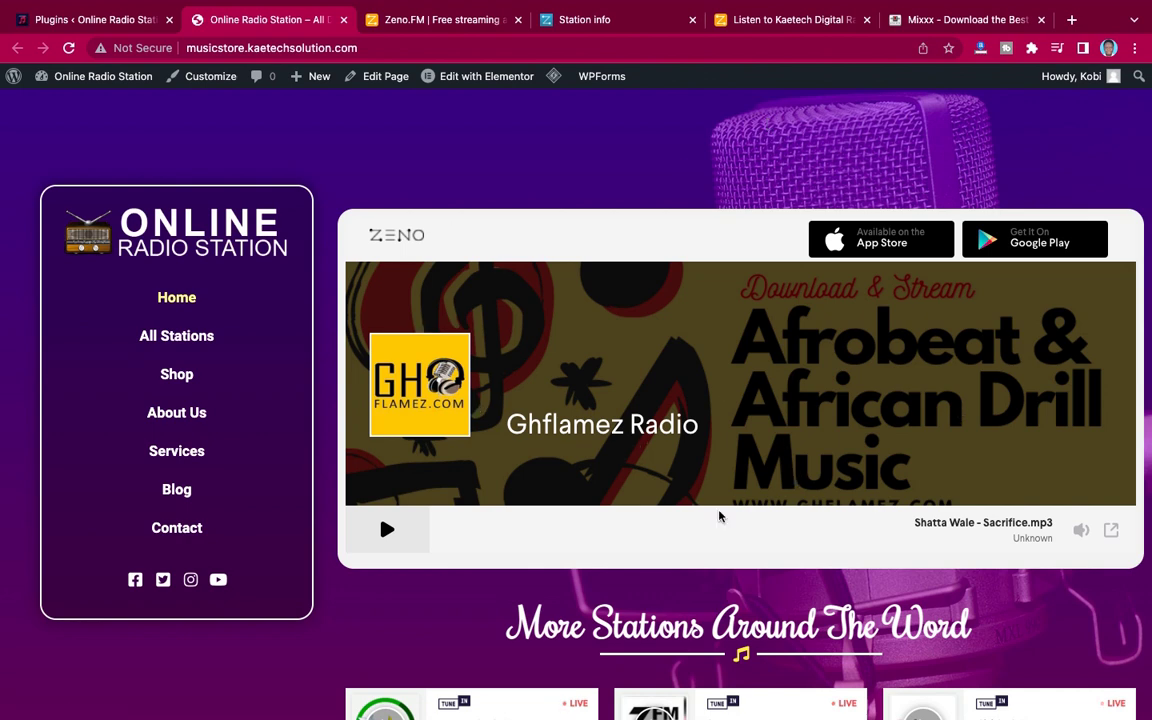
scroll(771, 497, "down", 5)
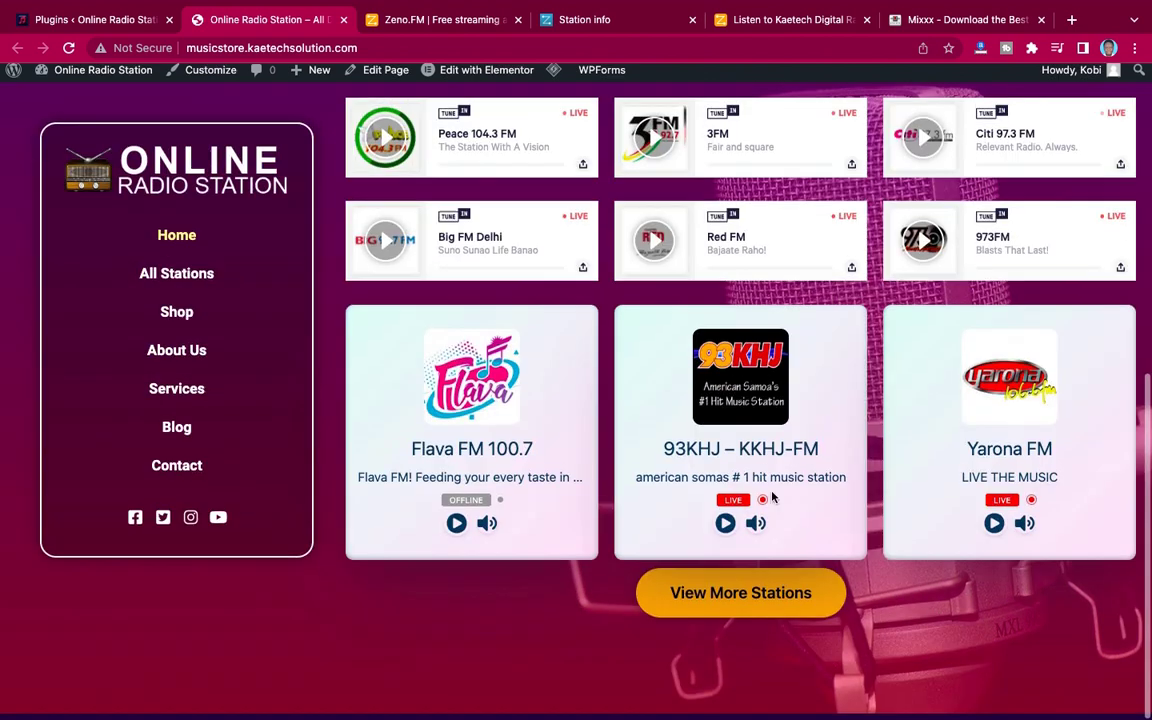
scroll(771, 497, "up", 2)
scroll(771, 497, "down", 2)
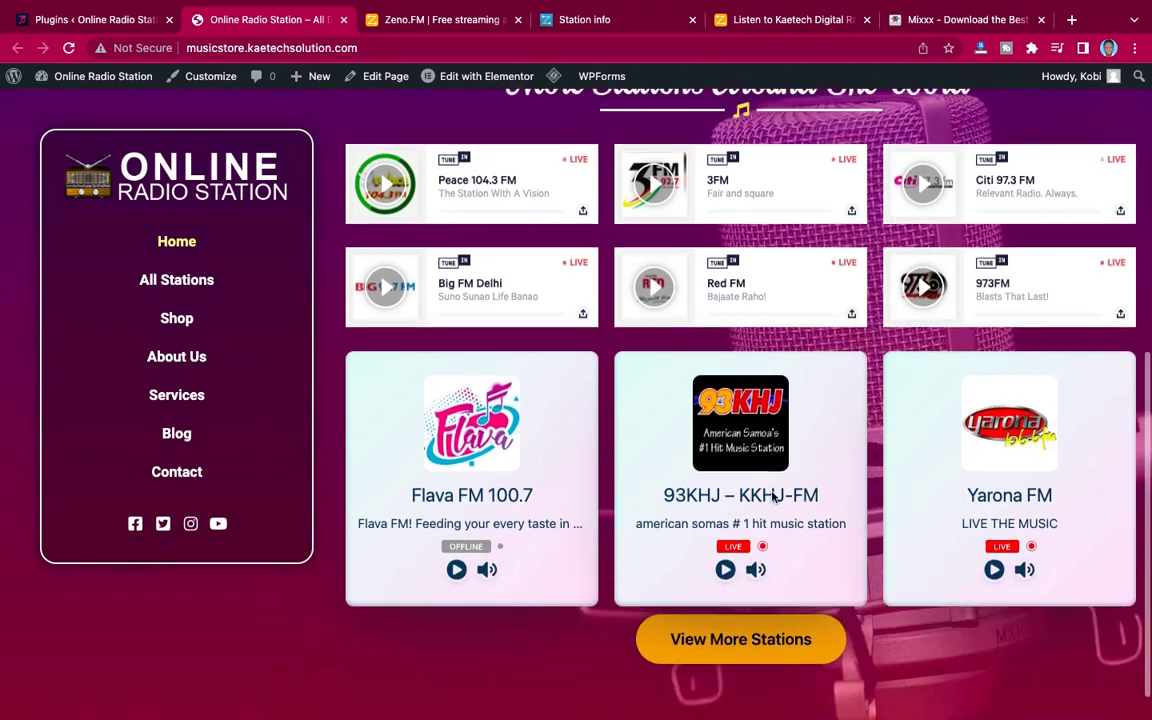
scroll(771, 497, "up", 3)
scroll(771, 497, "down", 3)
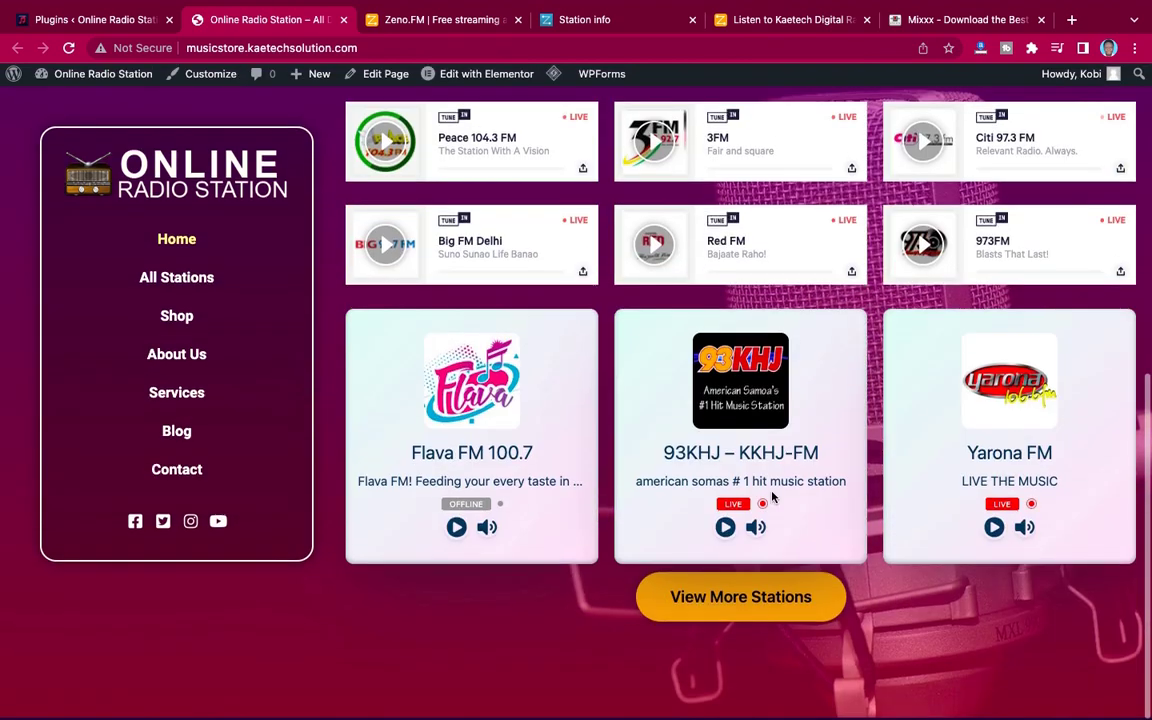
scroll(771, 497, "up", 5)
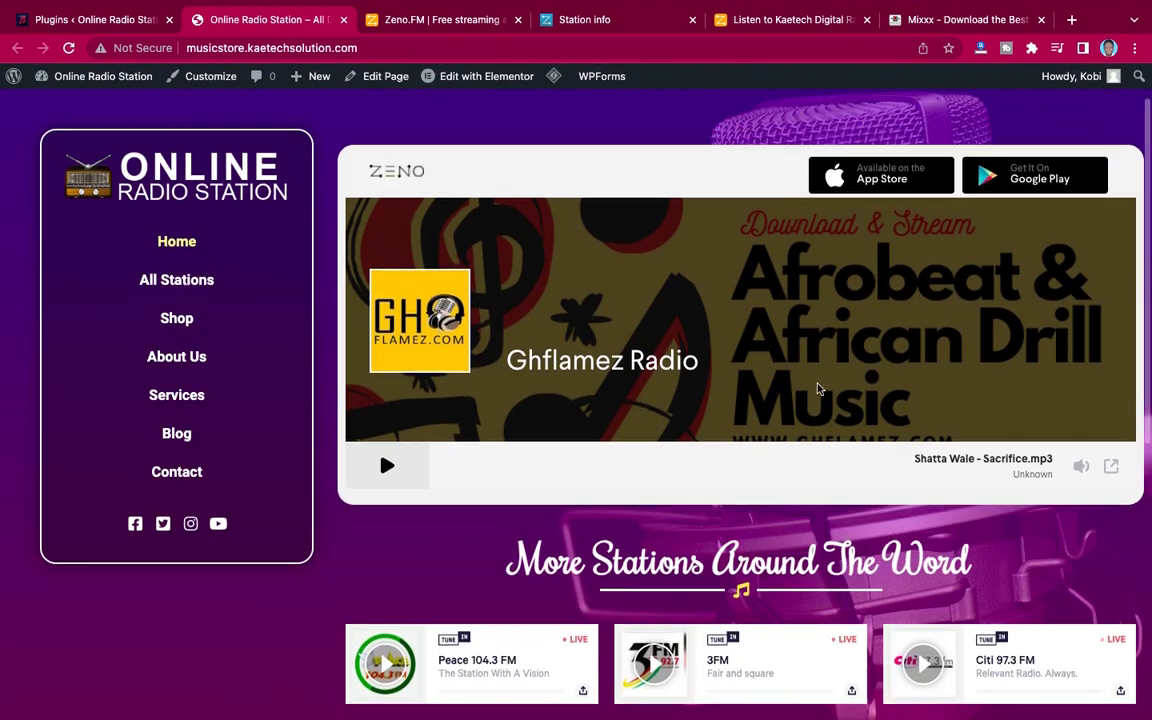
Start playing the 93KHJ – KKHJ-FM station from its card on the website's homepage.
scroll(764, 505, "down", 4)
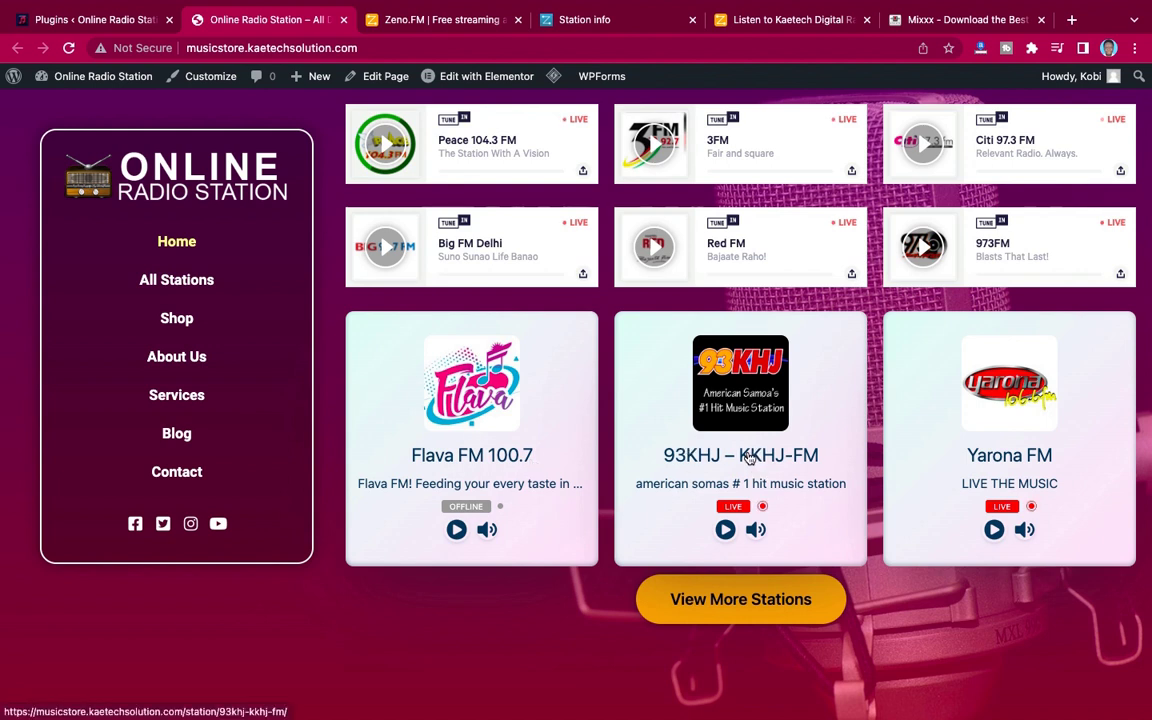
left_click(725, 530)
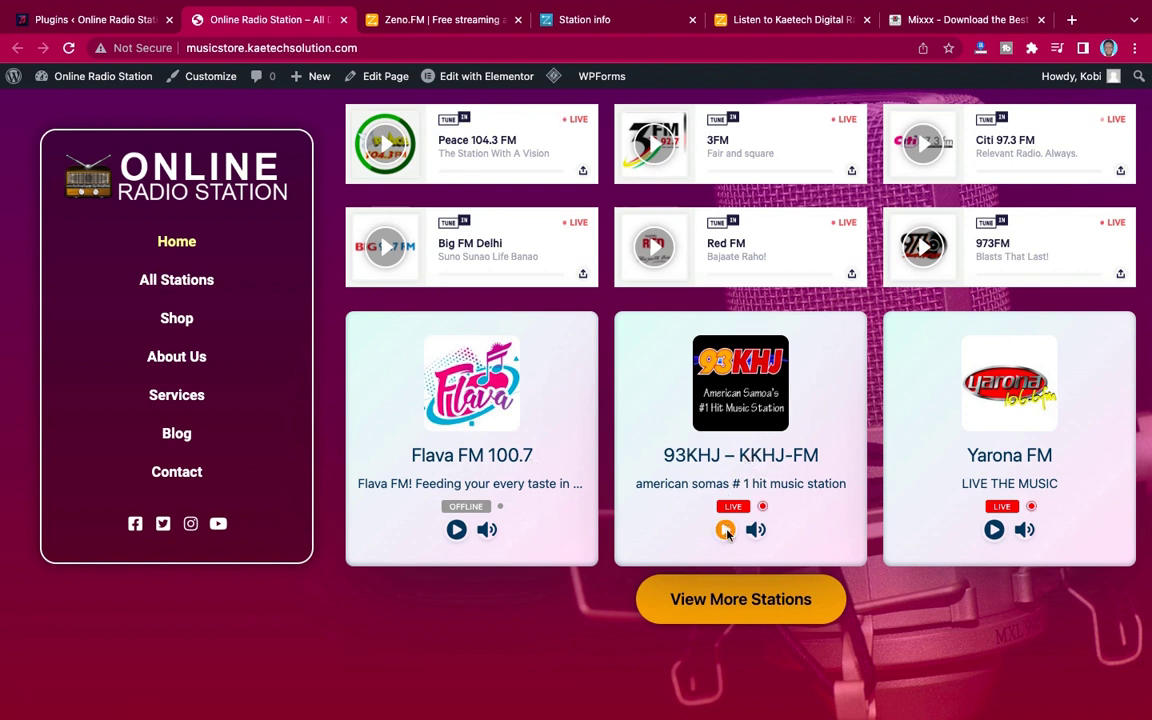